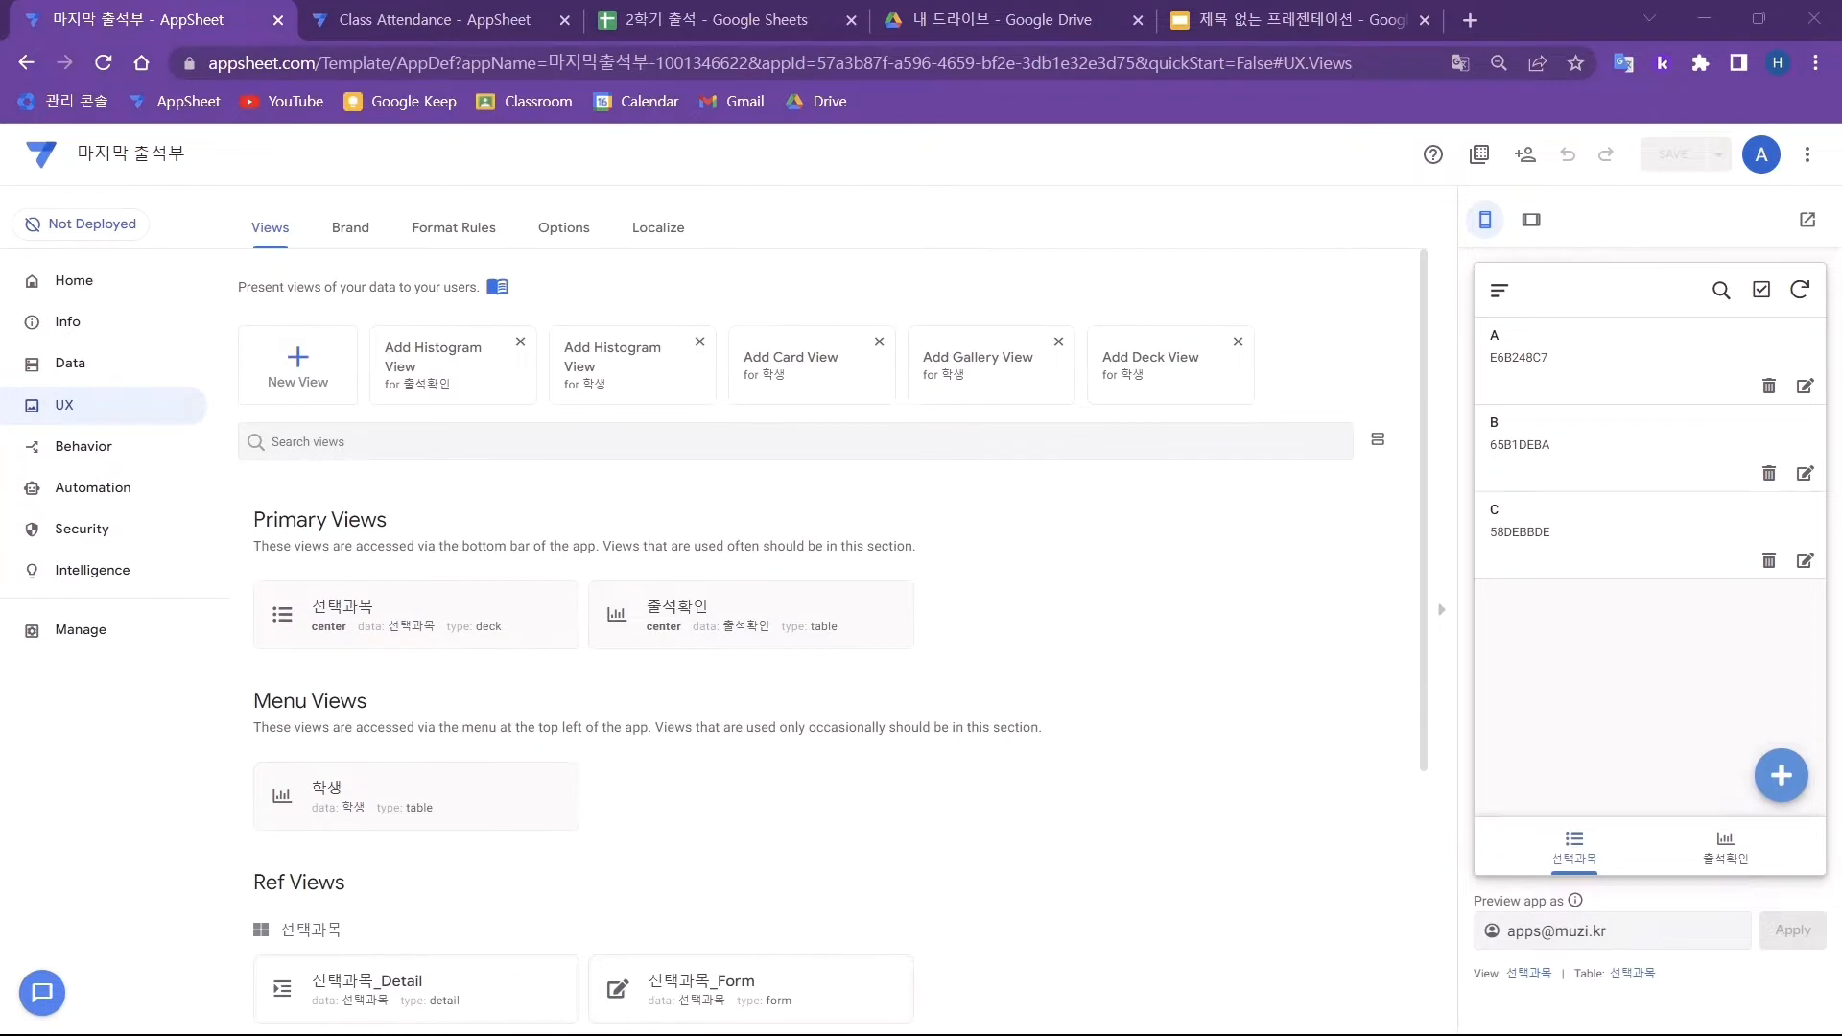
- In the Class Attendance app's preview, open the Algebra 100 course and try the first student's attendance action
click(427, 21)
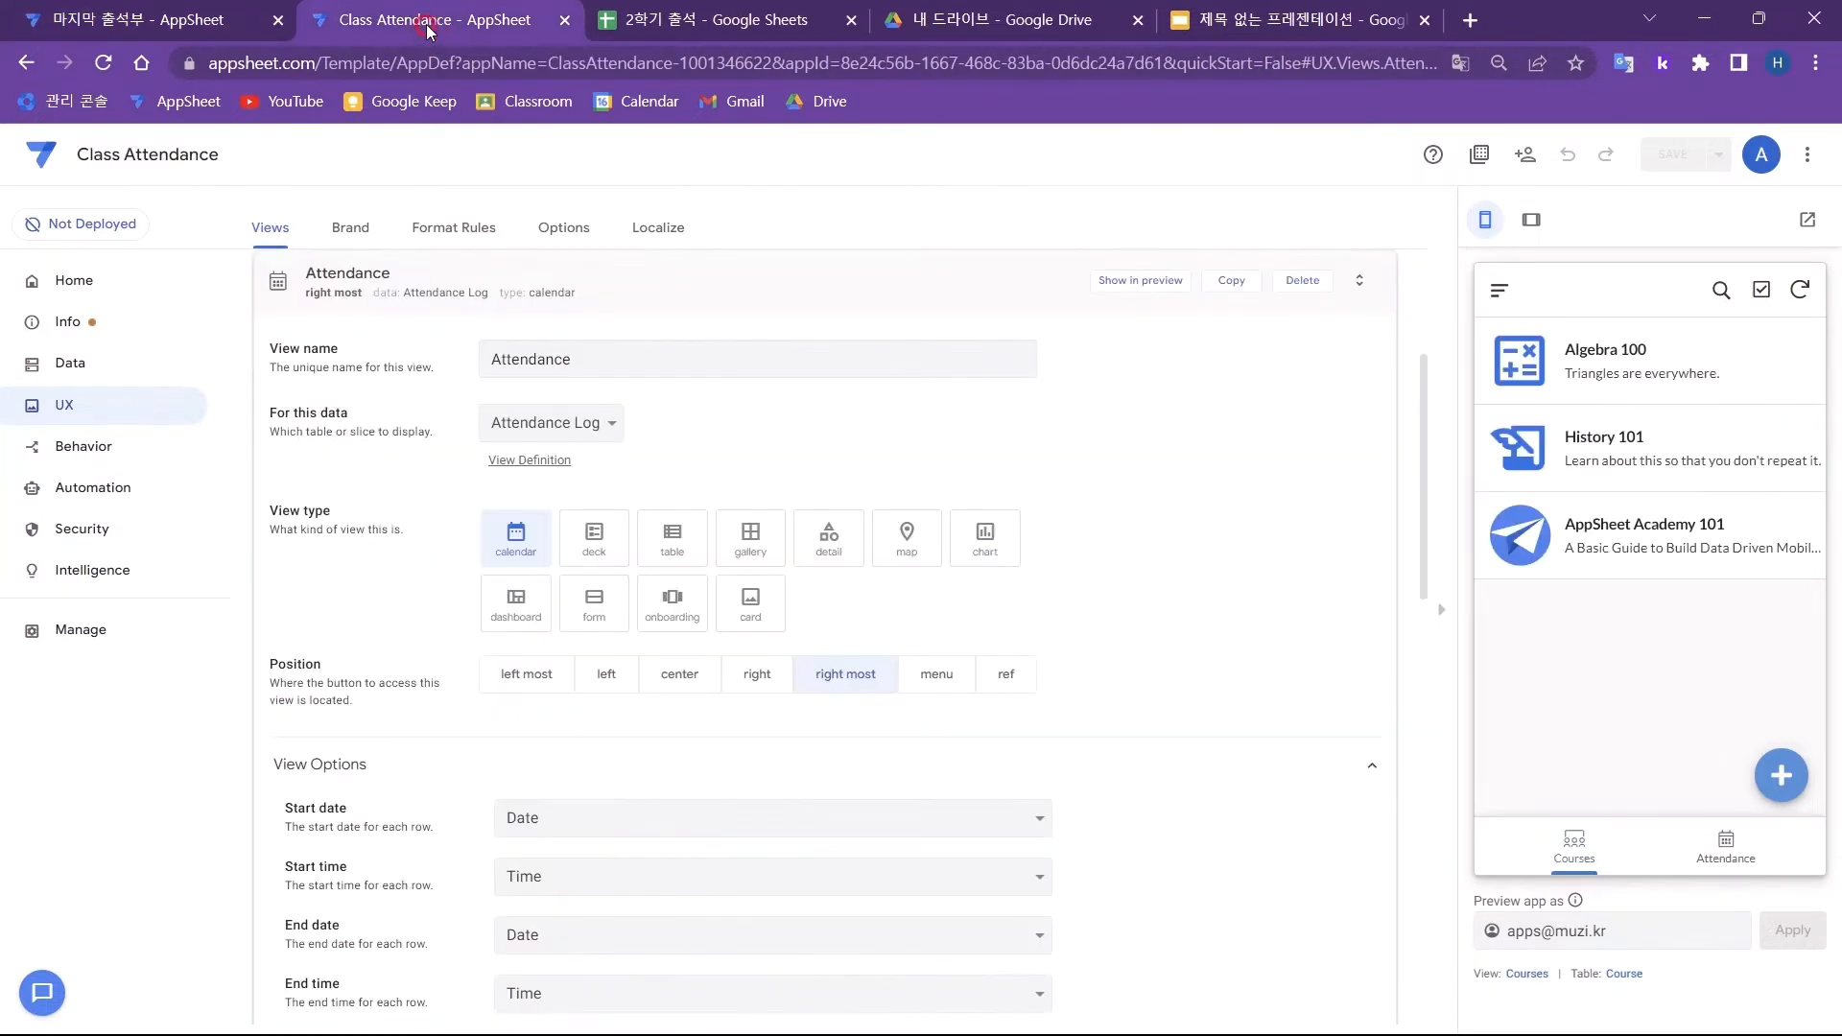
click(1665, 374)
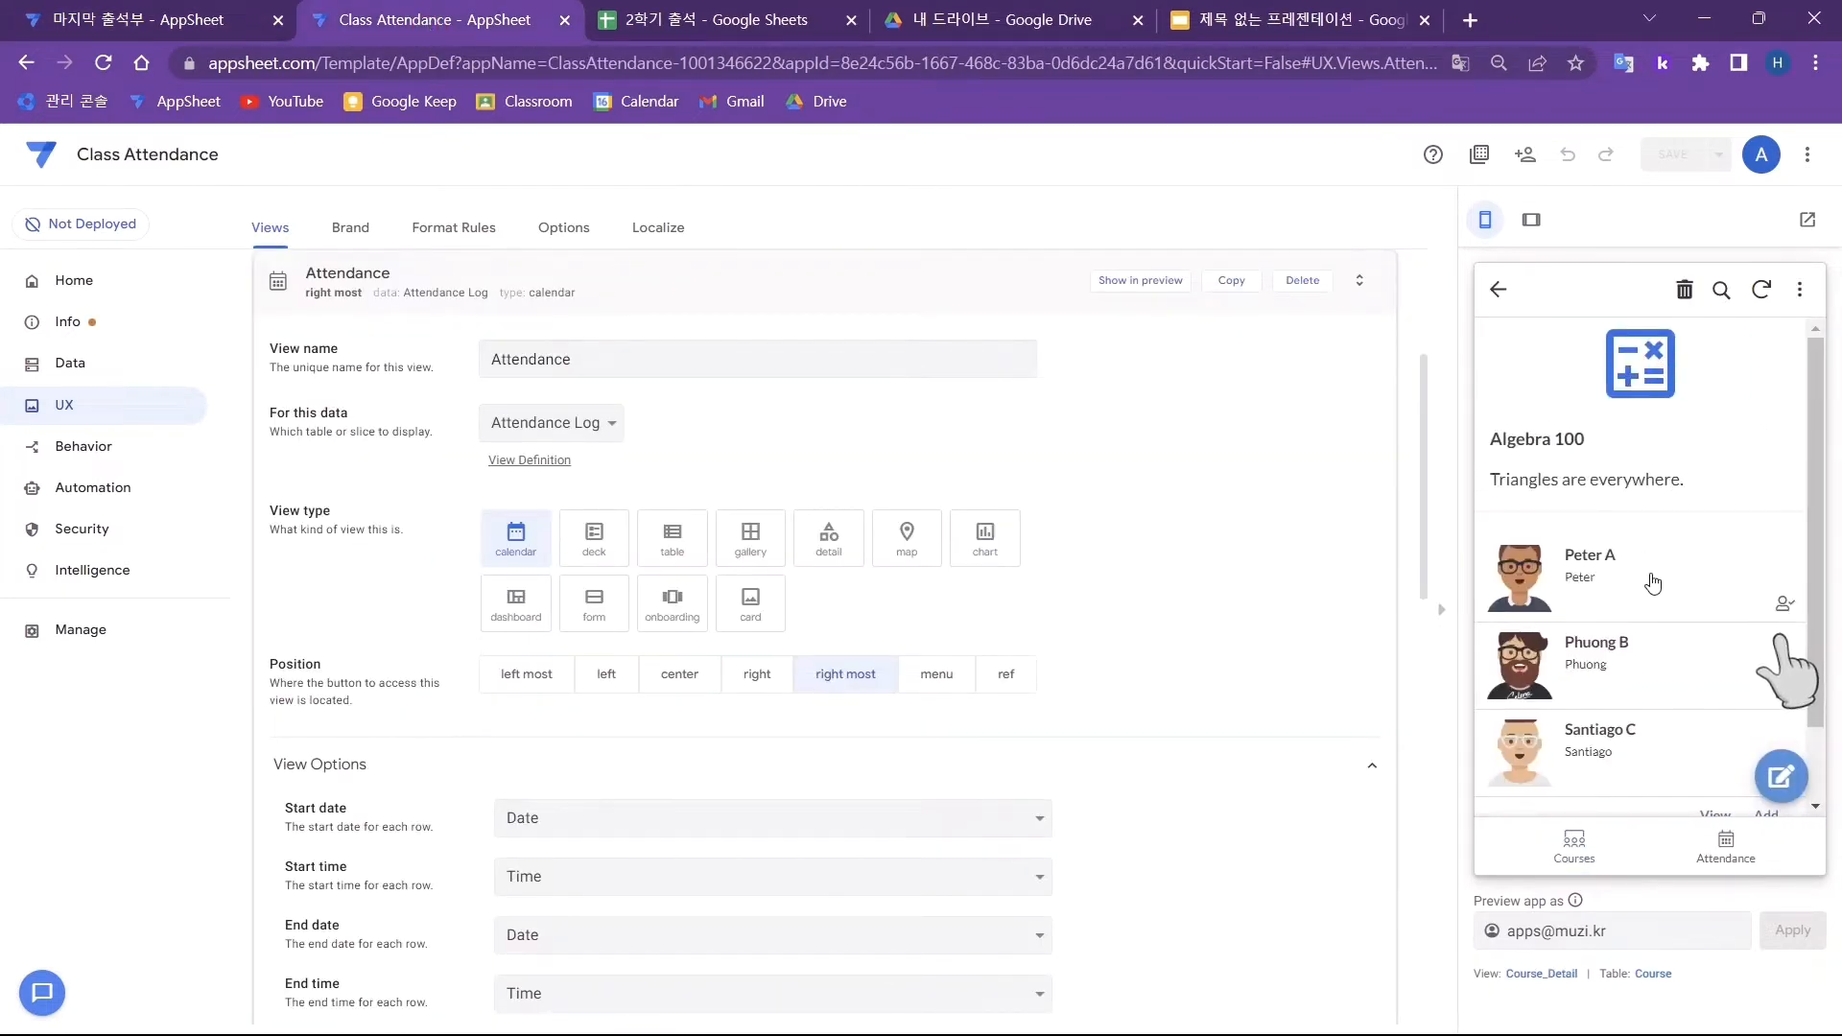
click(1784, 604)
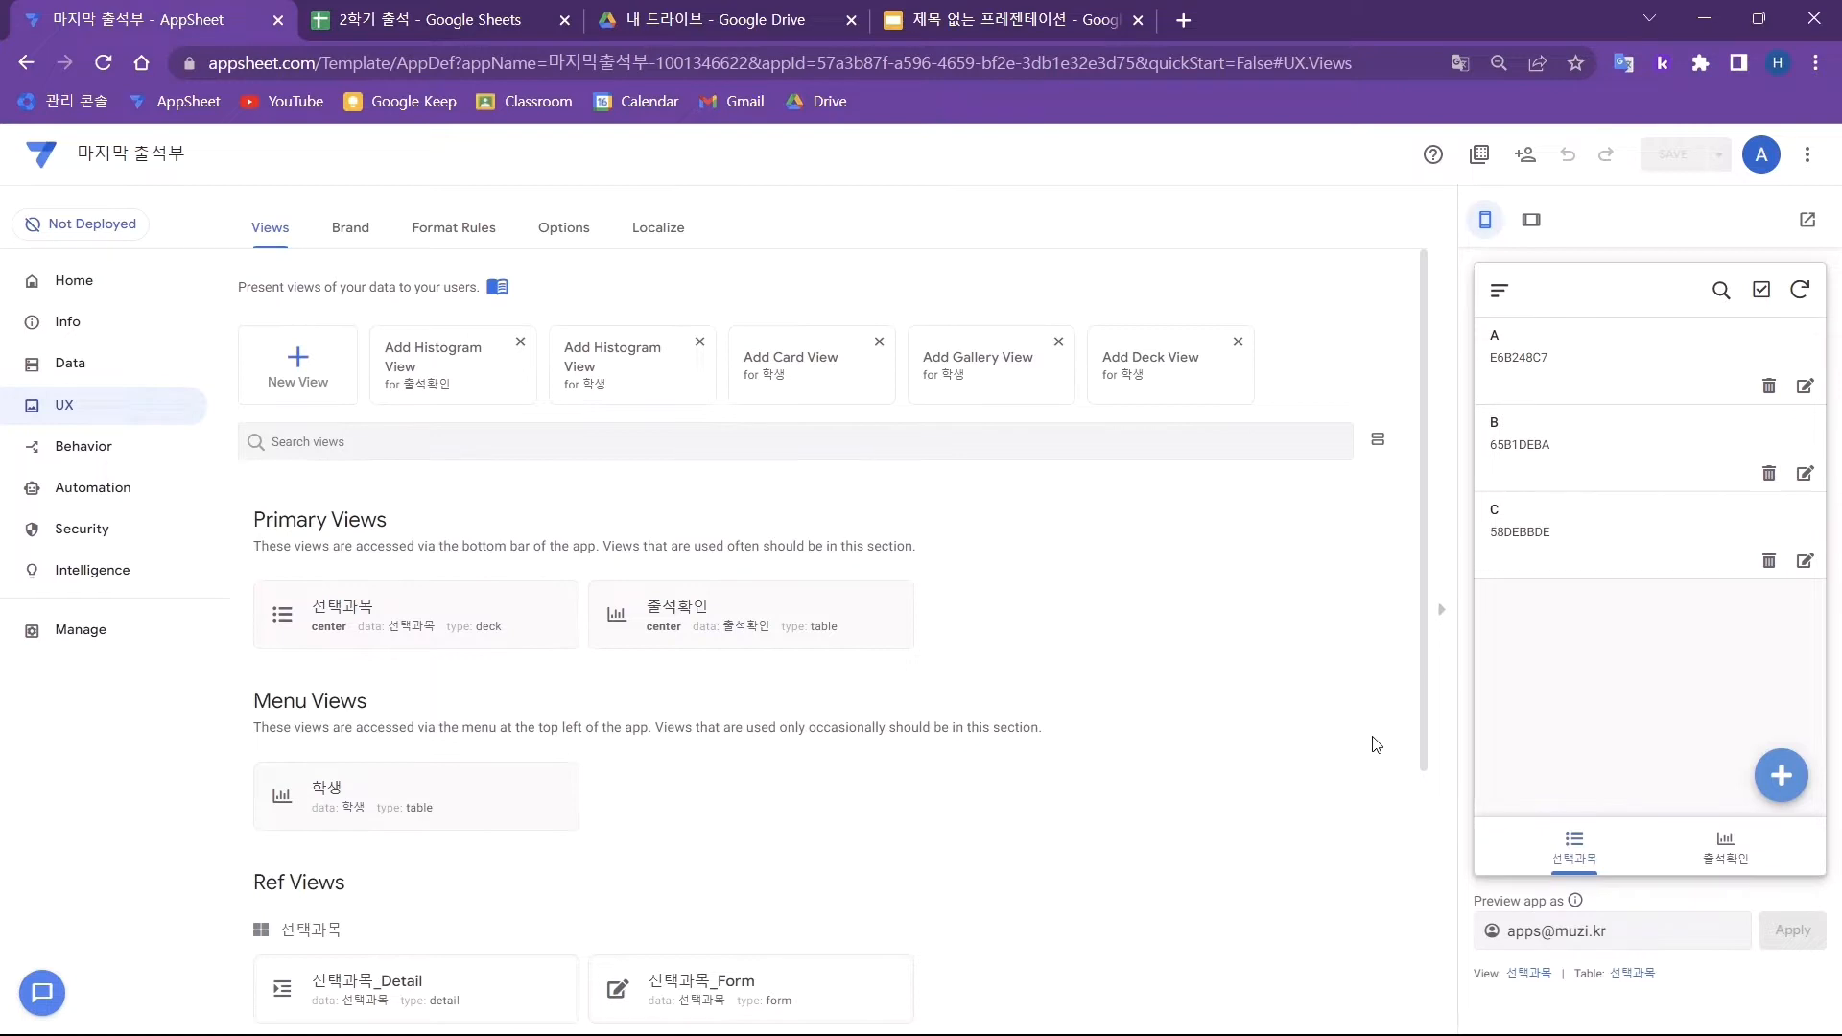
- Create a new behavior action in the 마지막 출석부 app and name it 출석
click(175, 456)
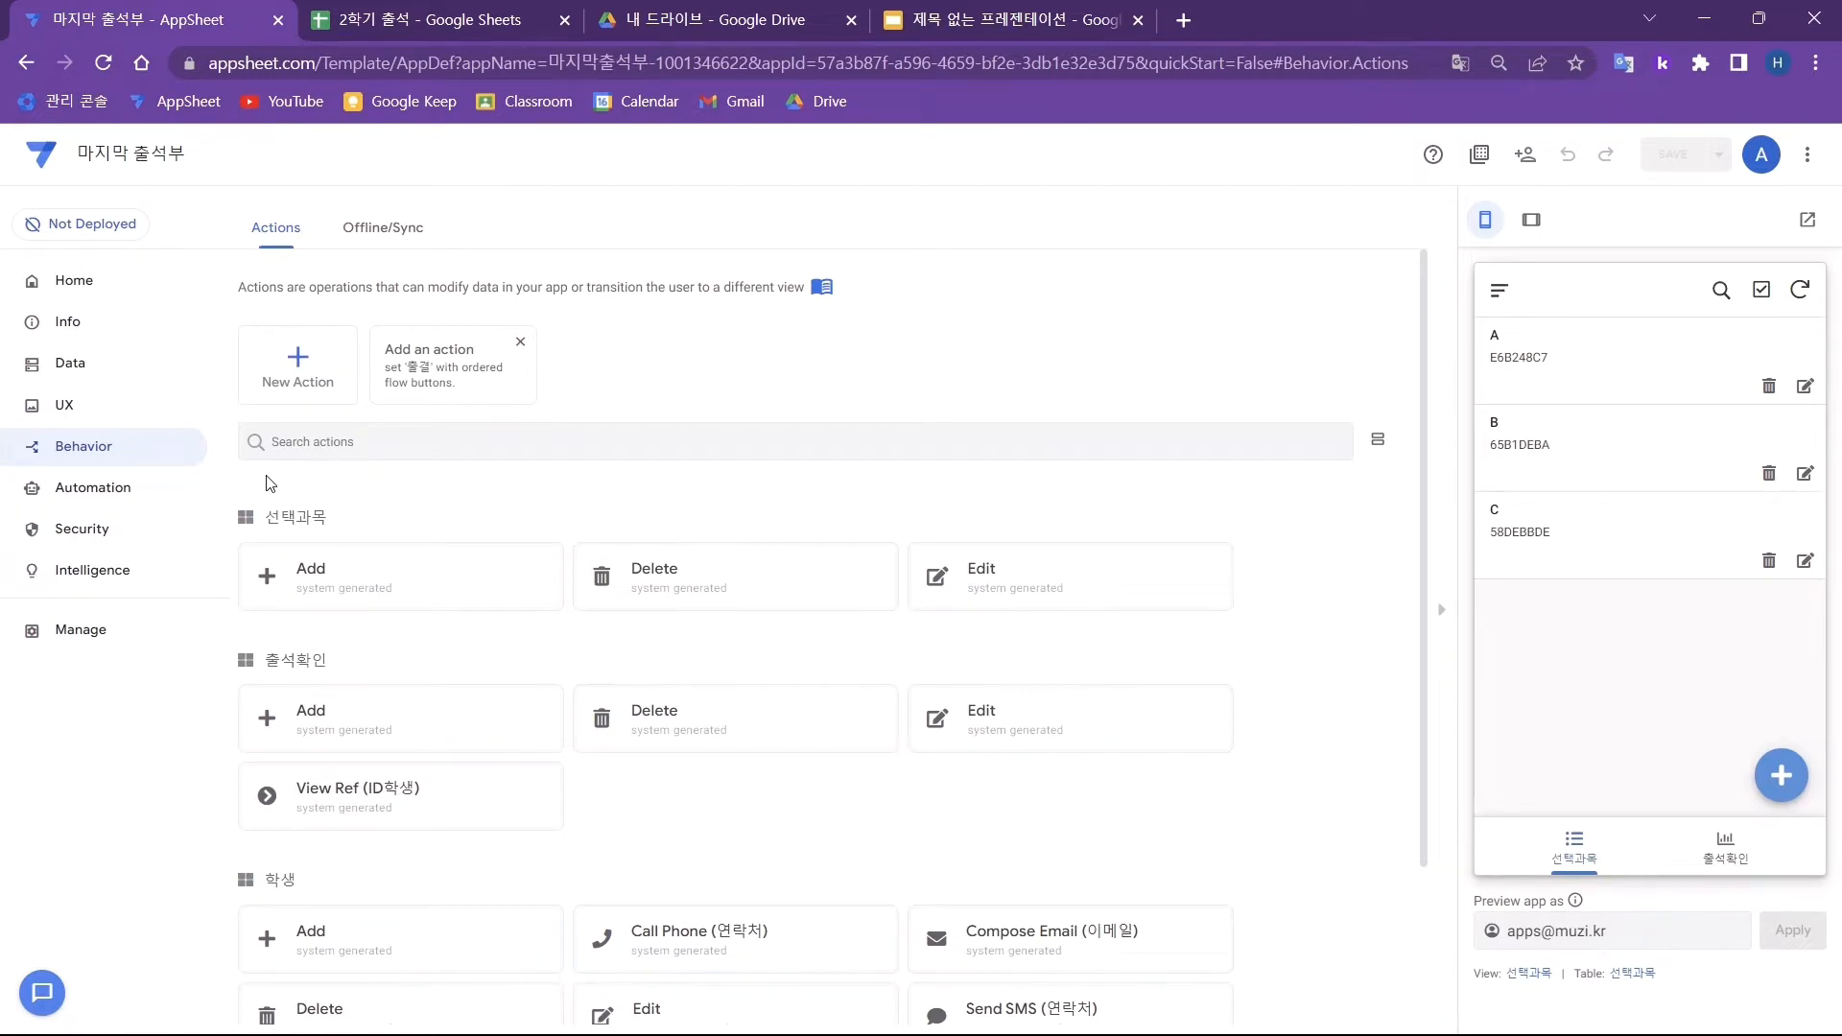
click(276, 375)
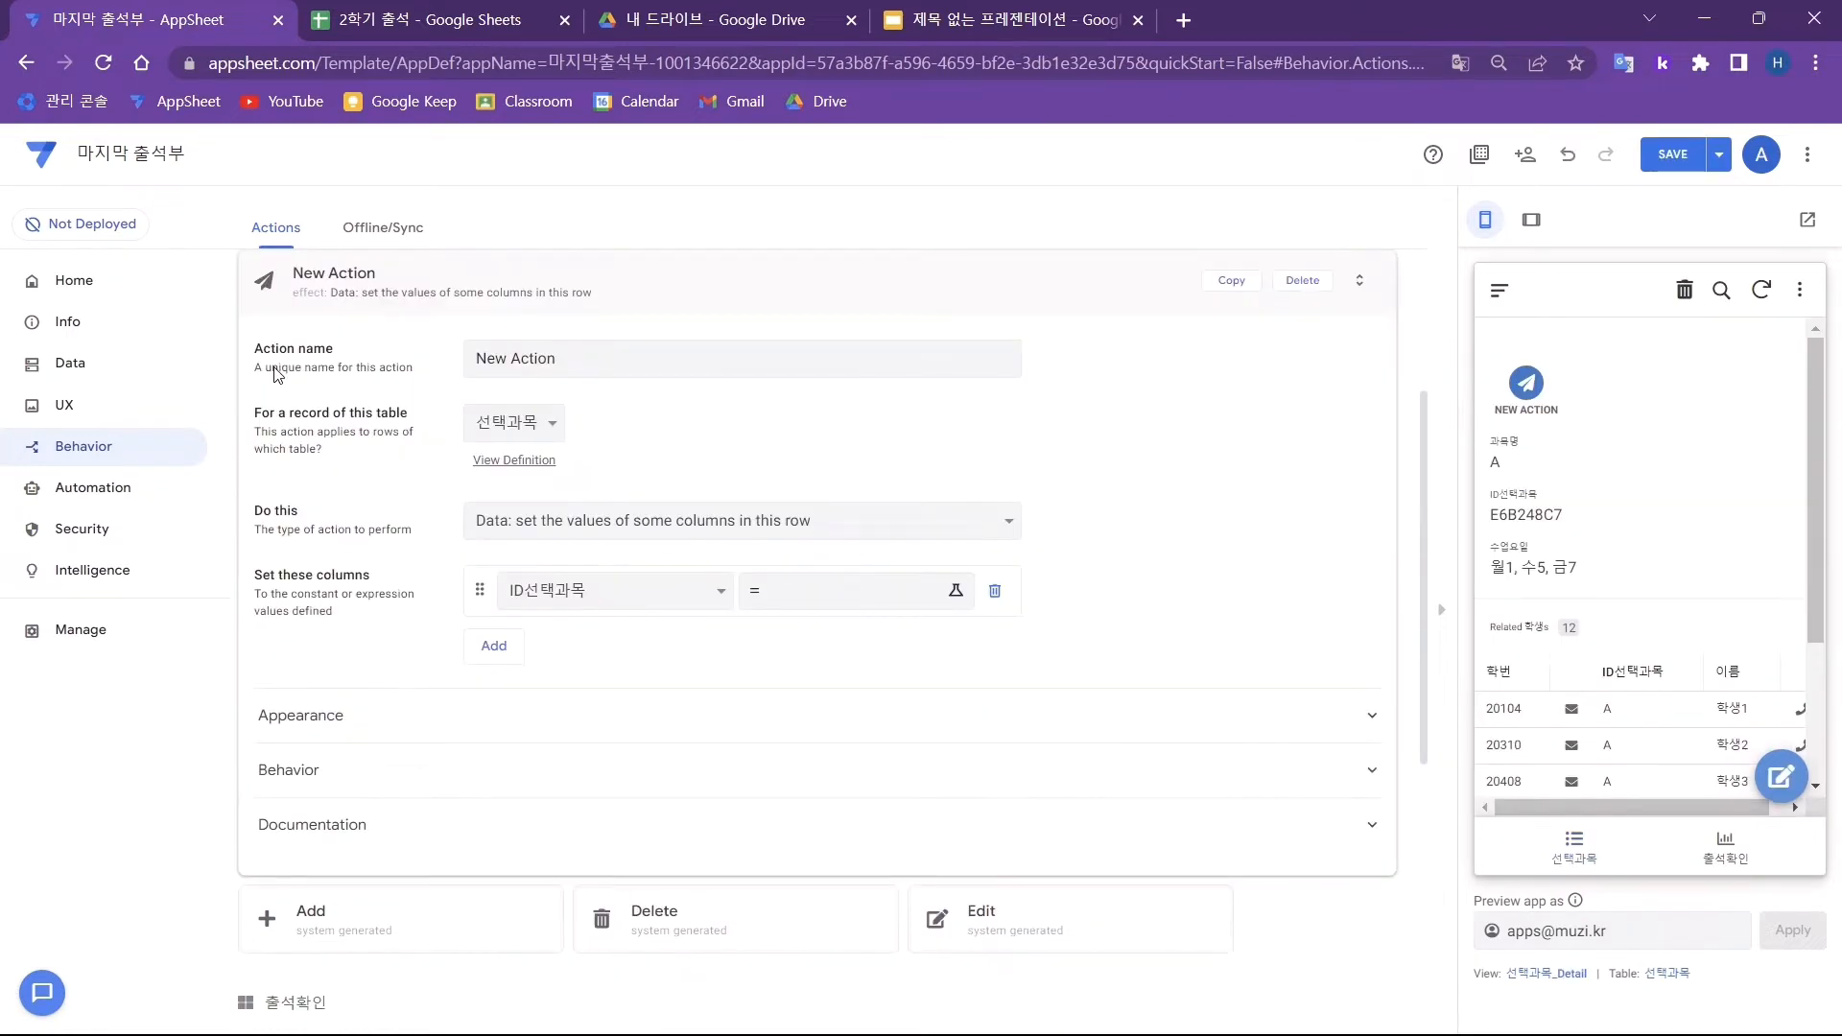
click(381, 367)
text(출세)
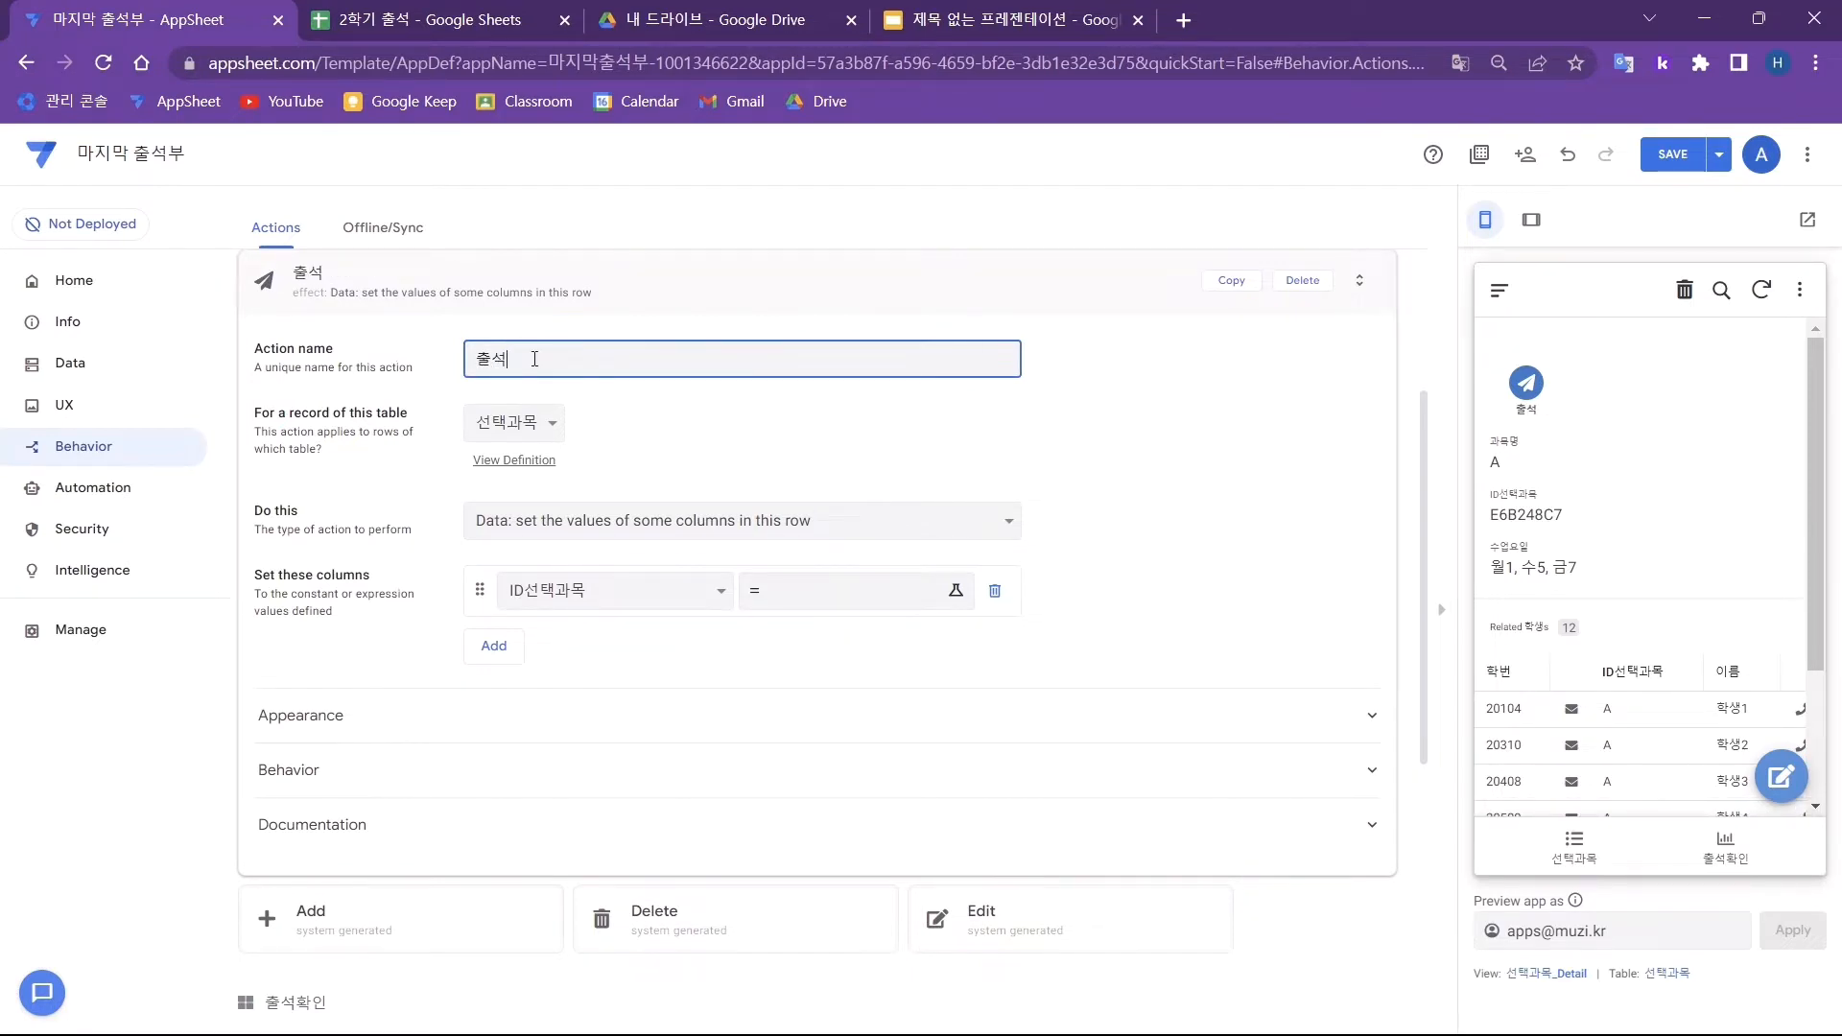
- Make the 출석 action apply to records of the 학생 table
click(440, 423)
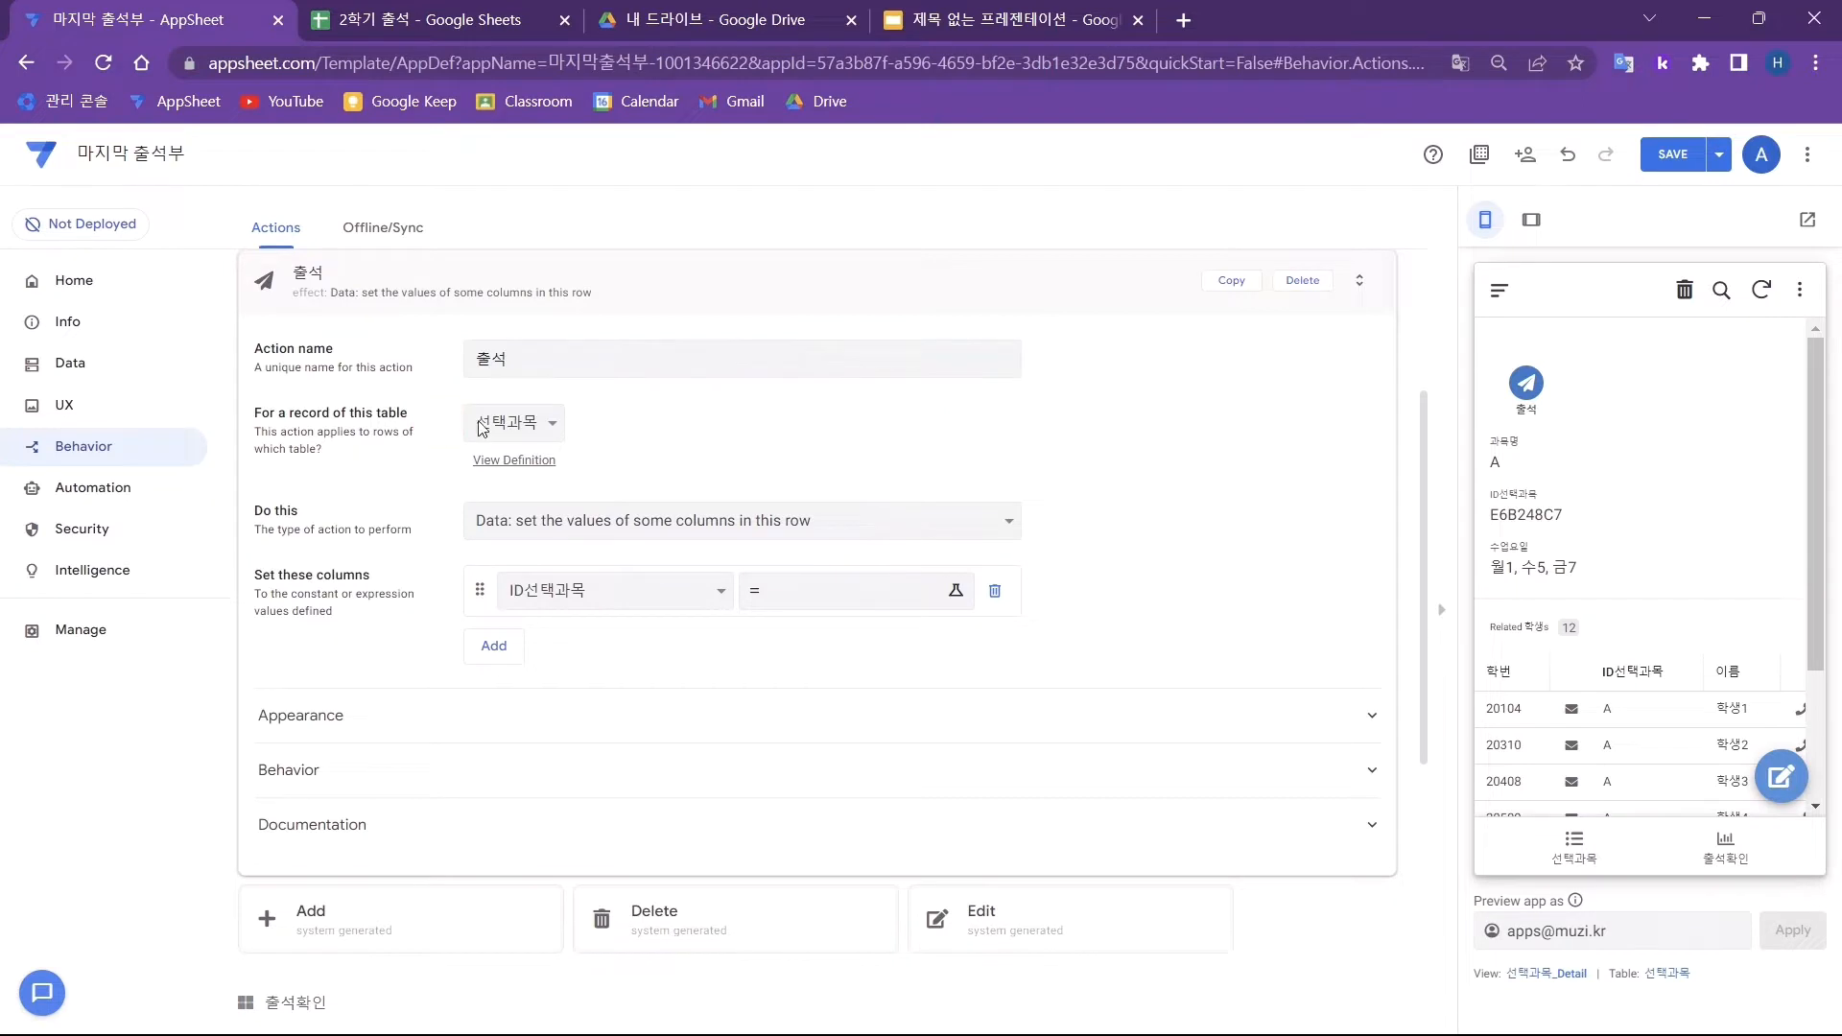
click(515, 429)
click(508, 494)
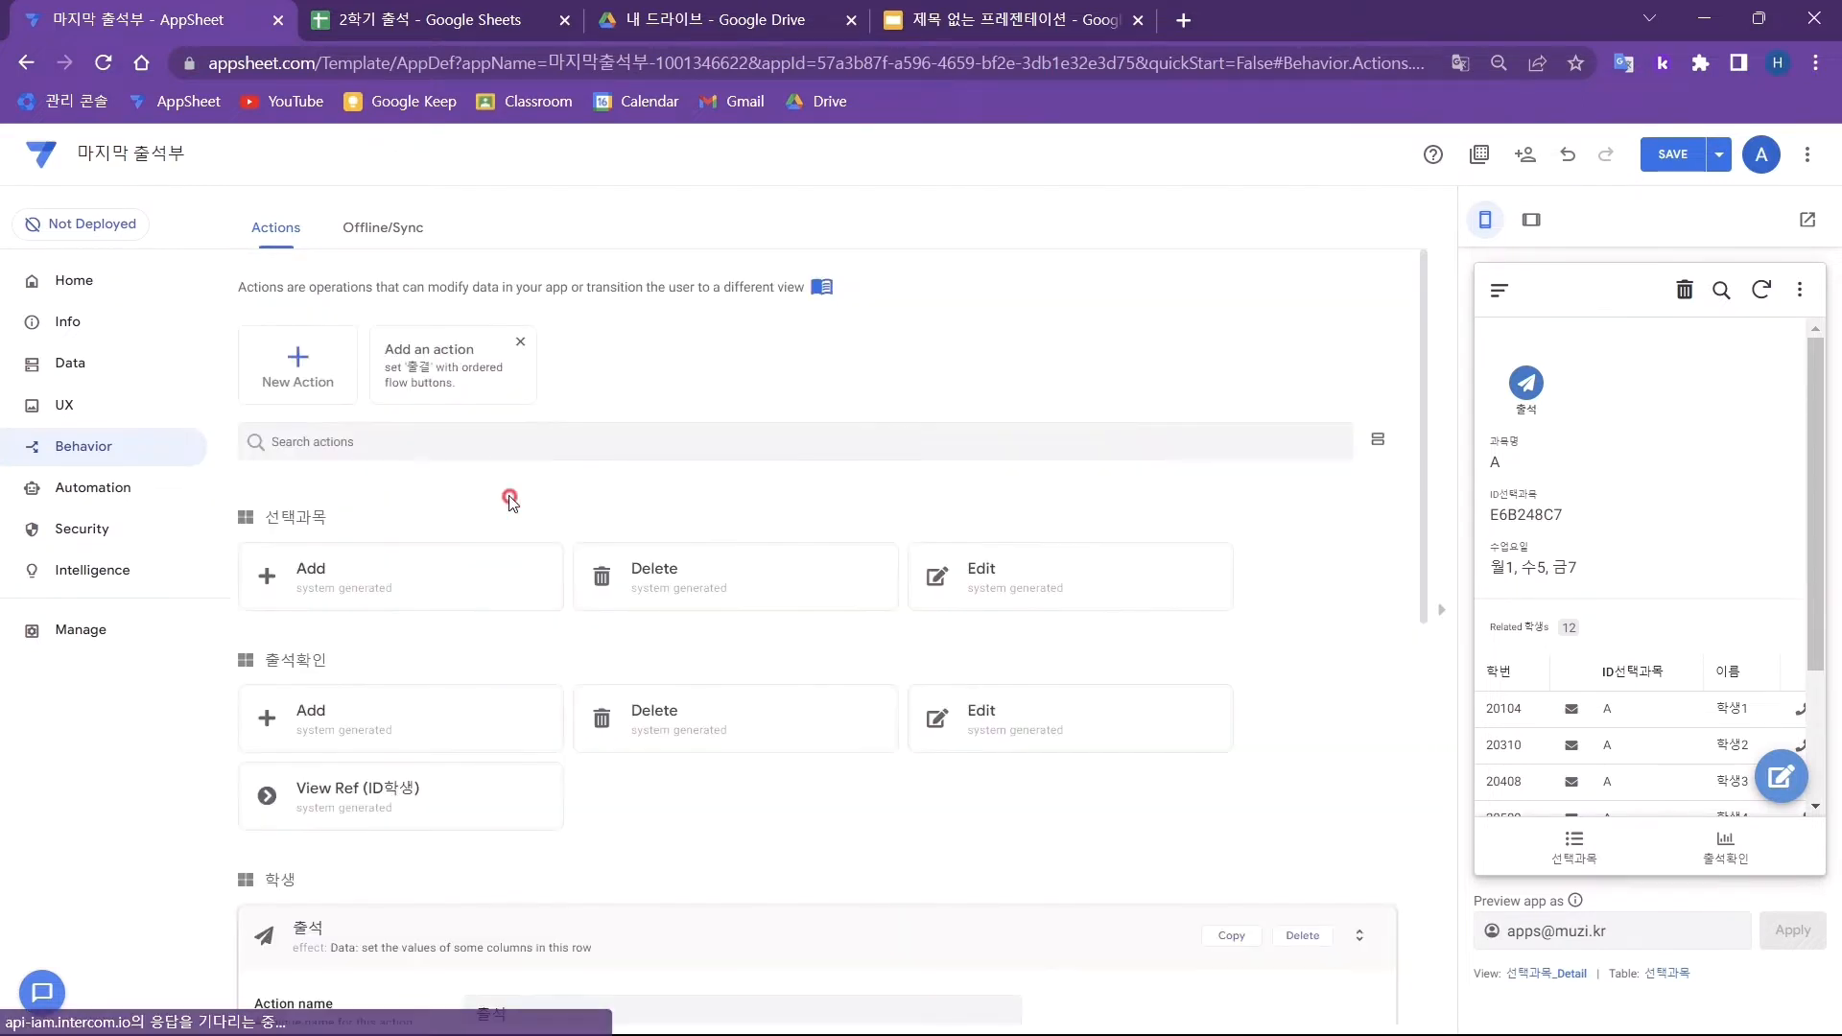
- Set the action type to "Data: add a new row to another table using values from this row", with 출석확인 as the target table
click(443, 523)
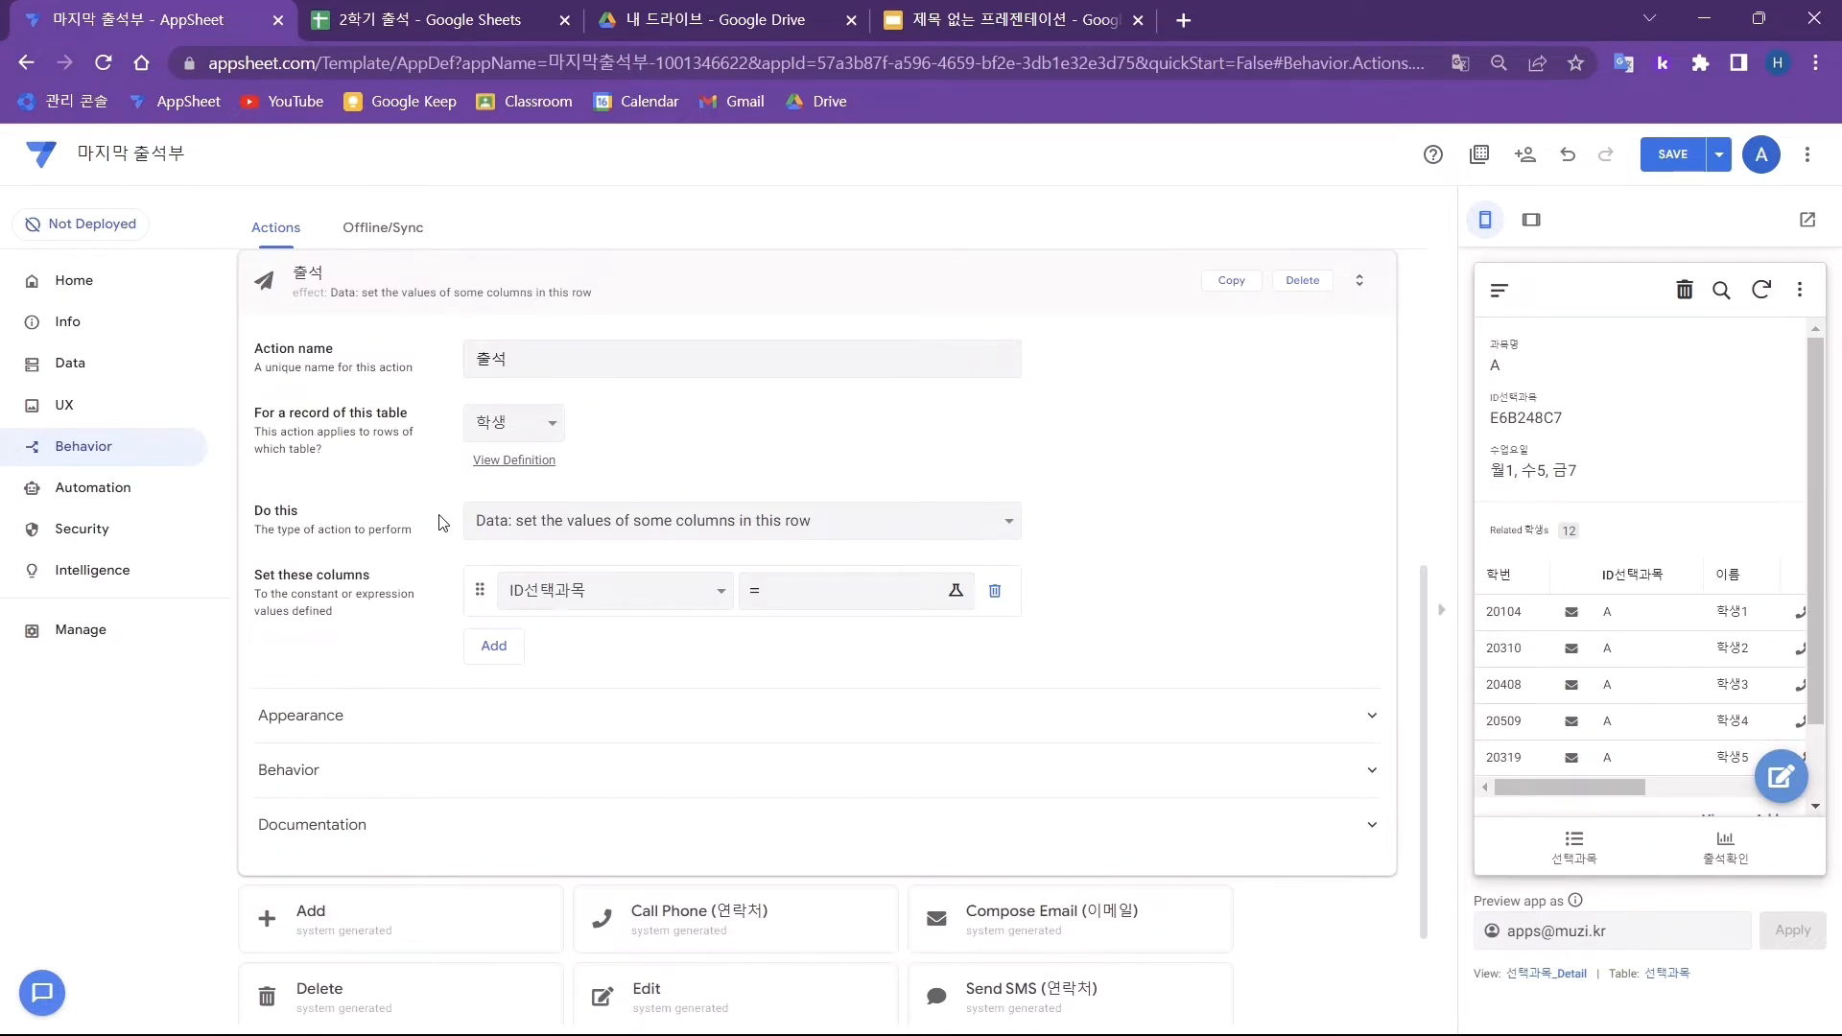
click(501, 526)
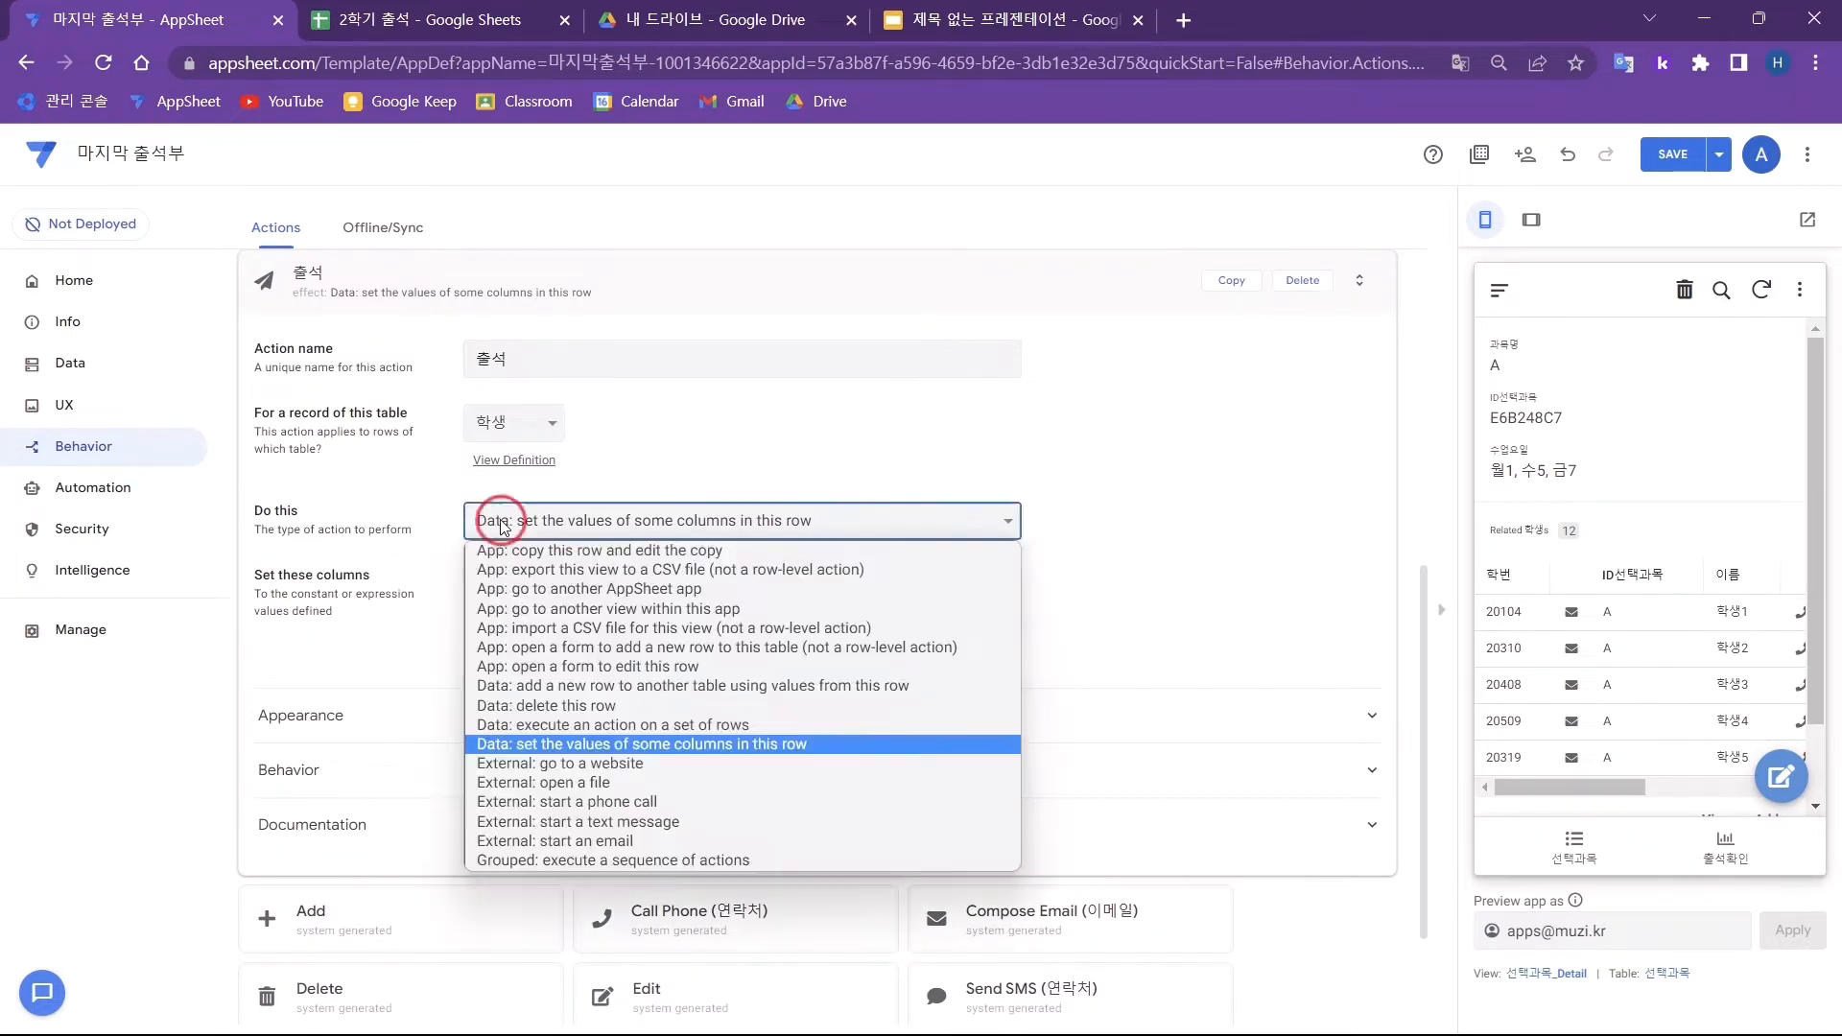
click(494, 685)
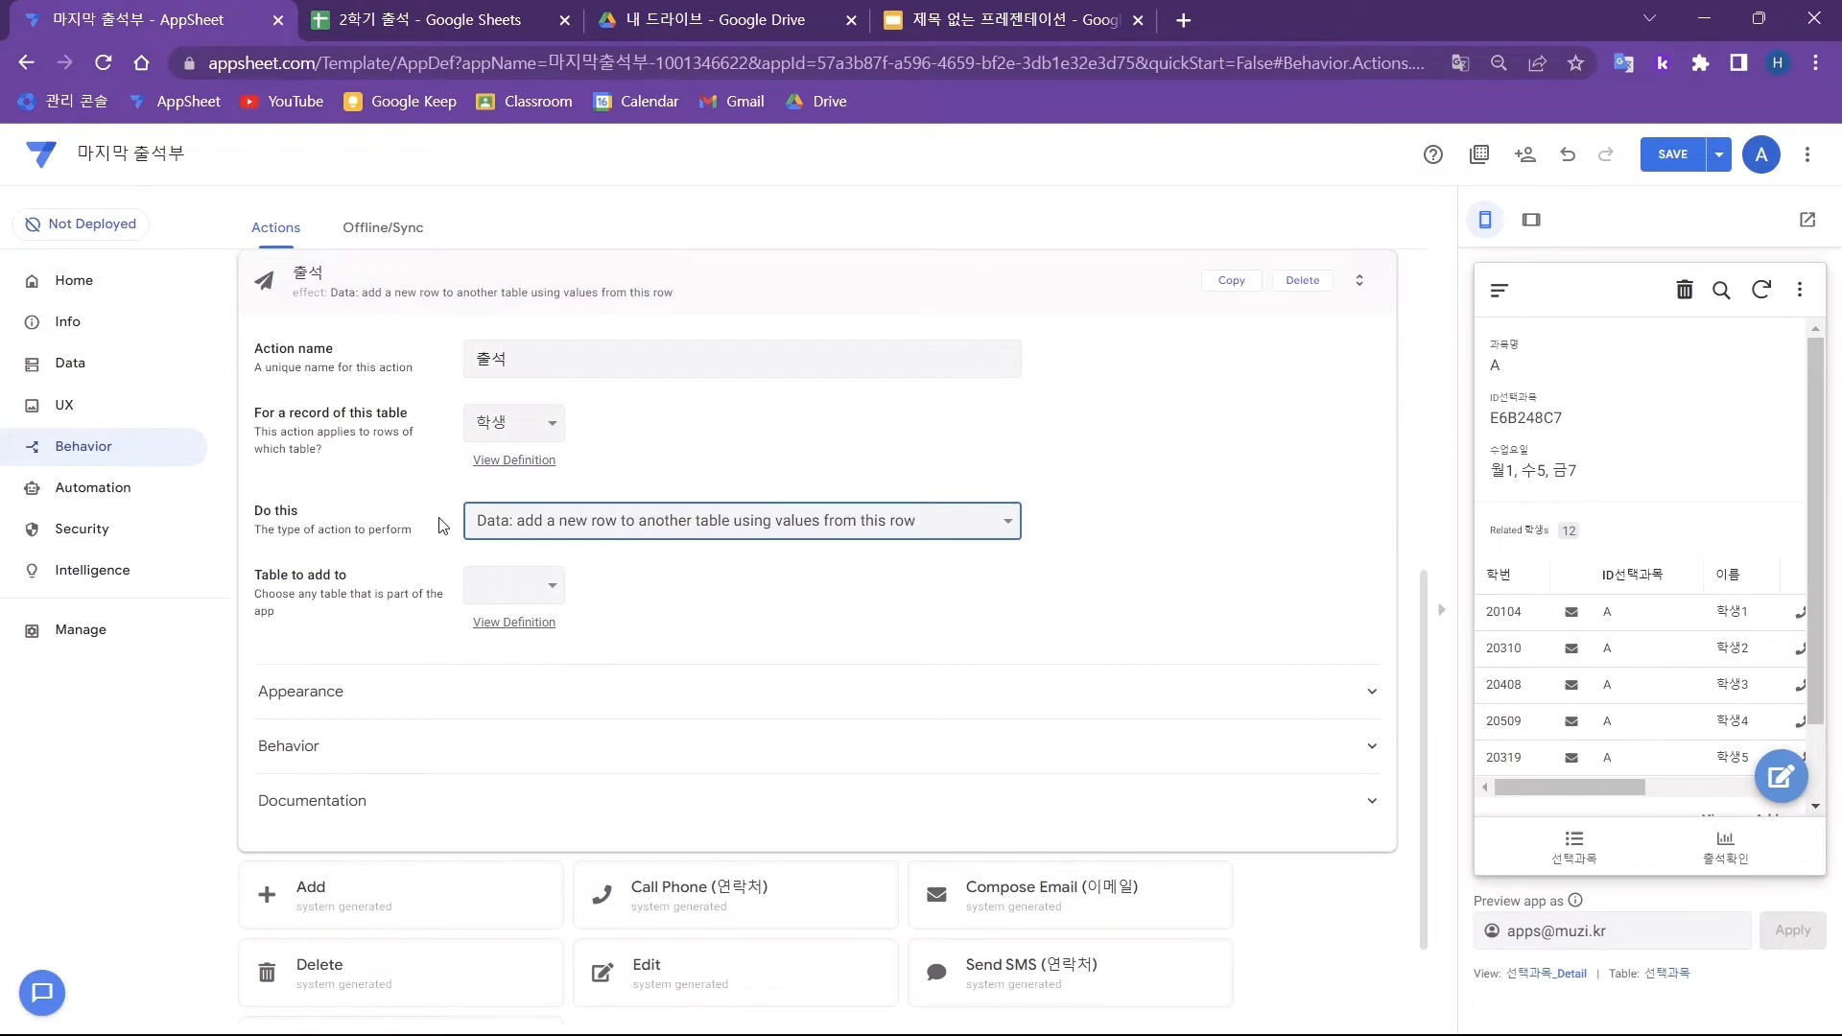
click(448, 597)
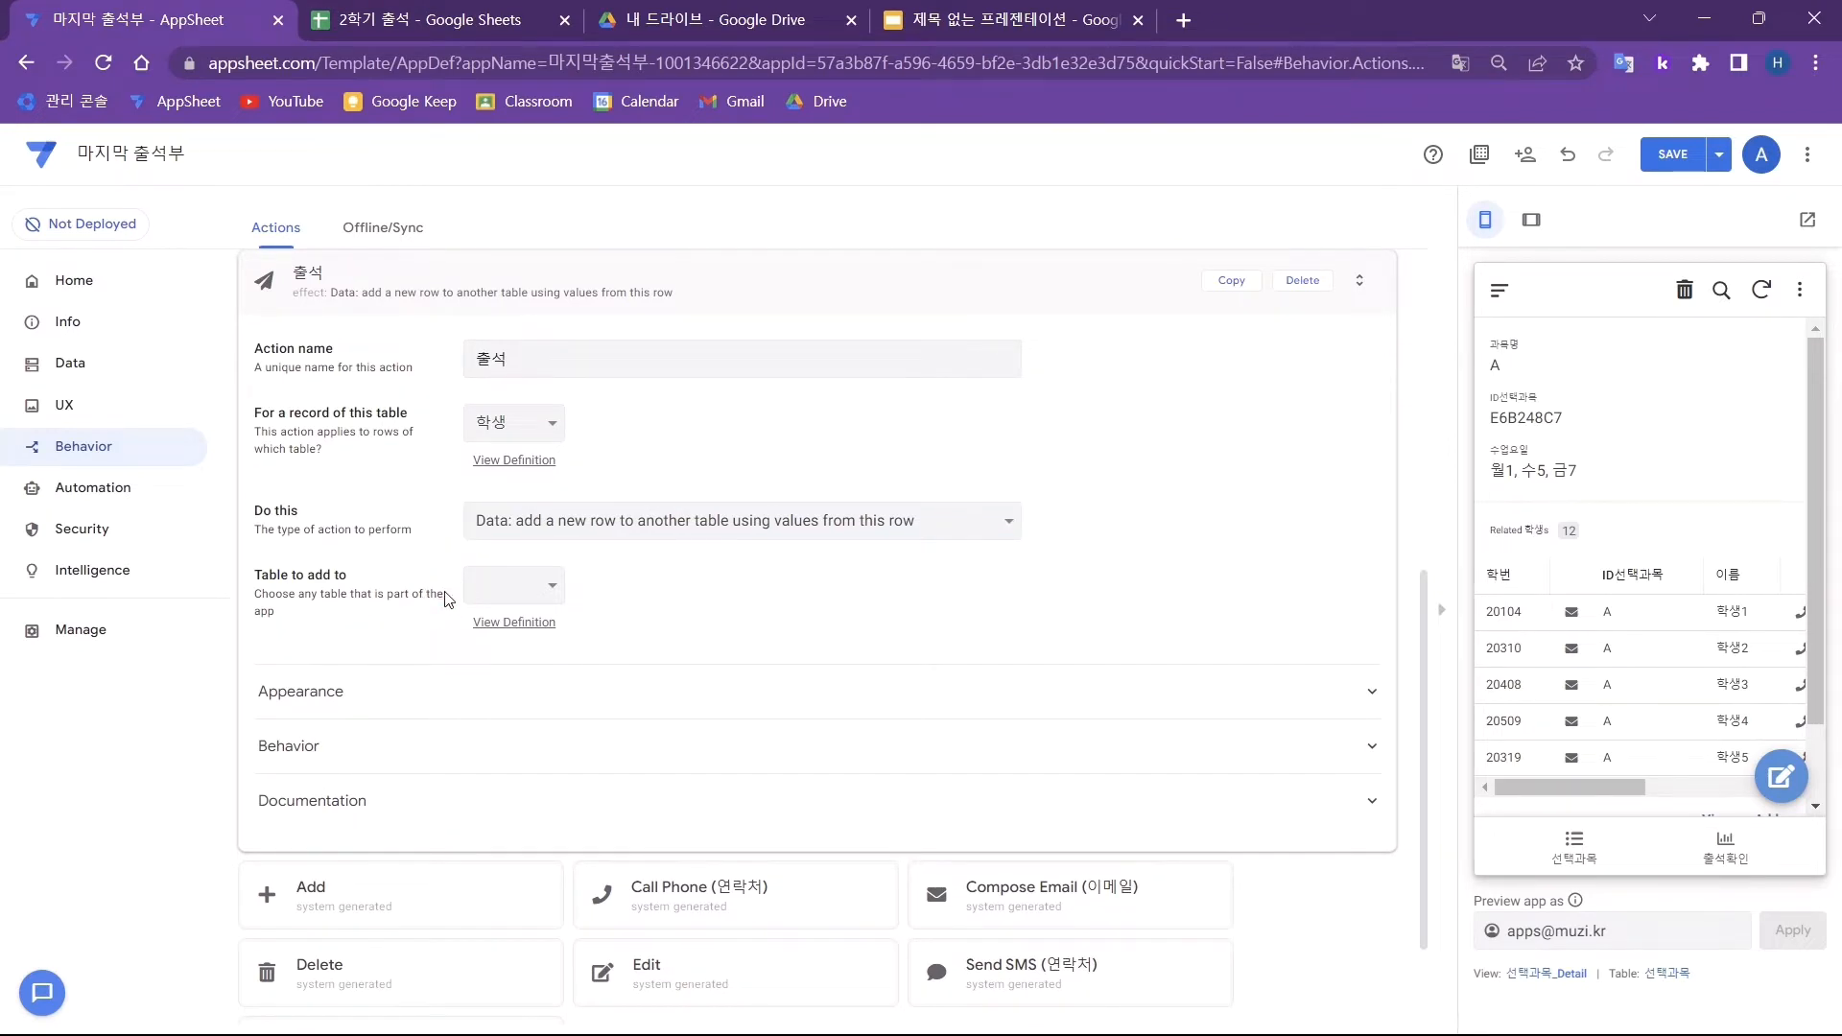
click(443, 581)
click(513, 585)
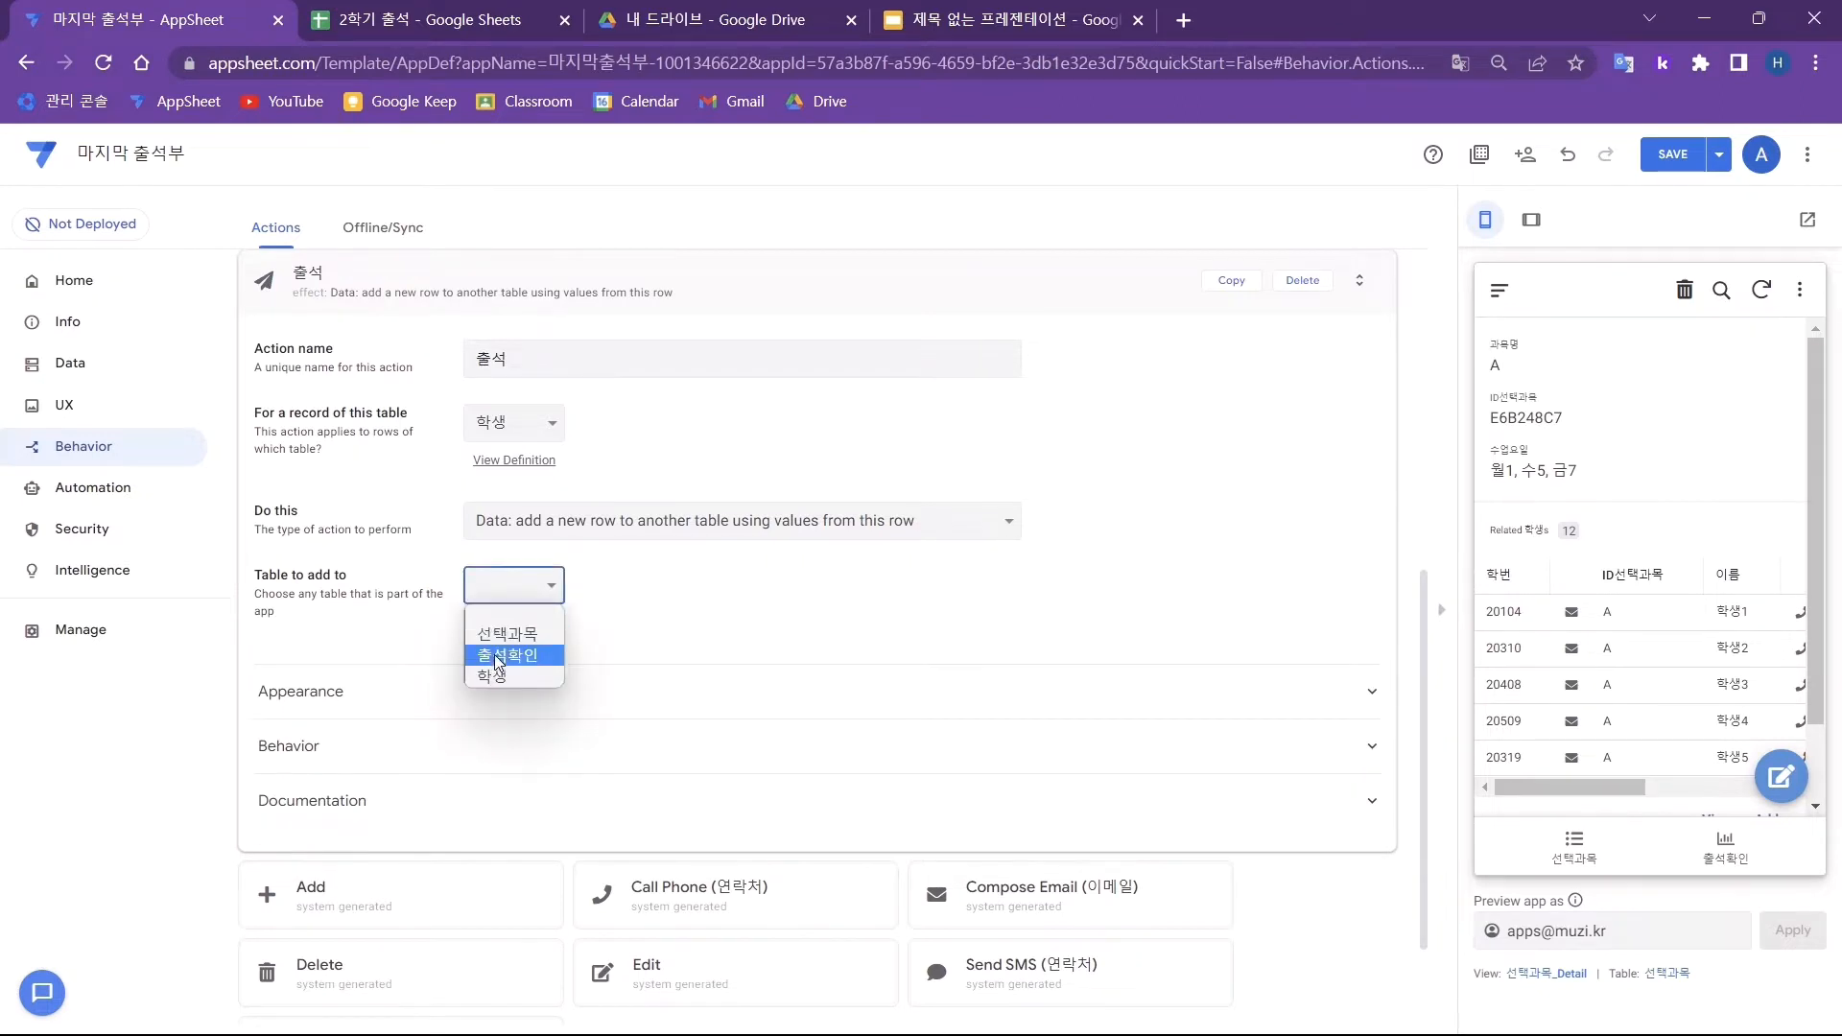
click(495, 649)
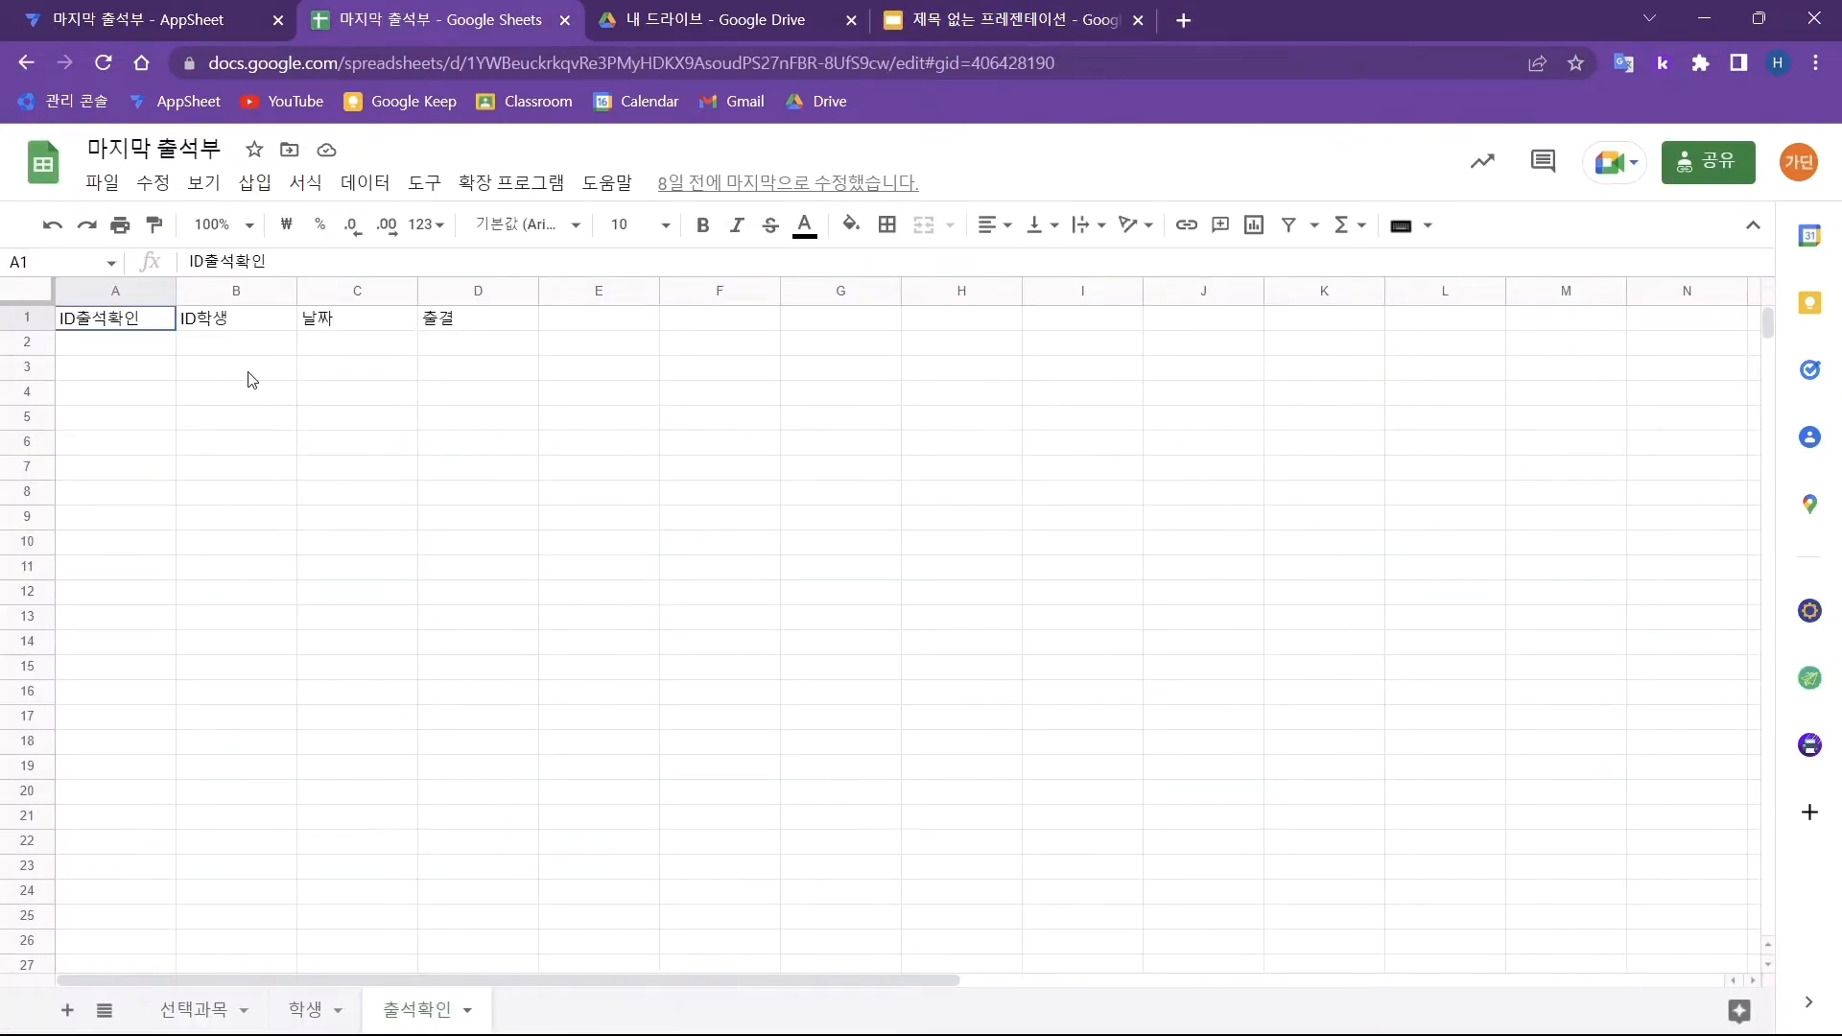
- Examine the ID출석확인, ID학생, 날짜 and 출결 columns of the 출석확인 sheet in Google Sheets
click(252, 379)
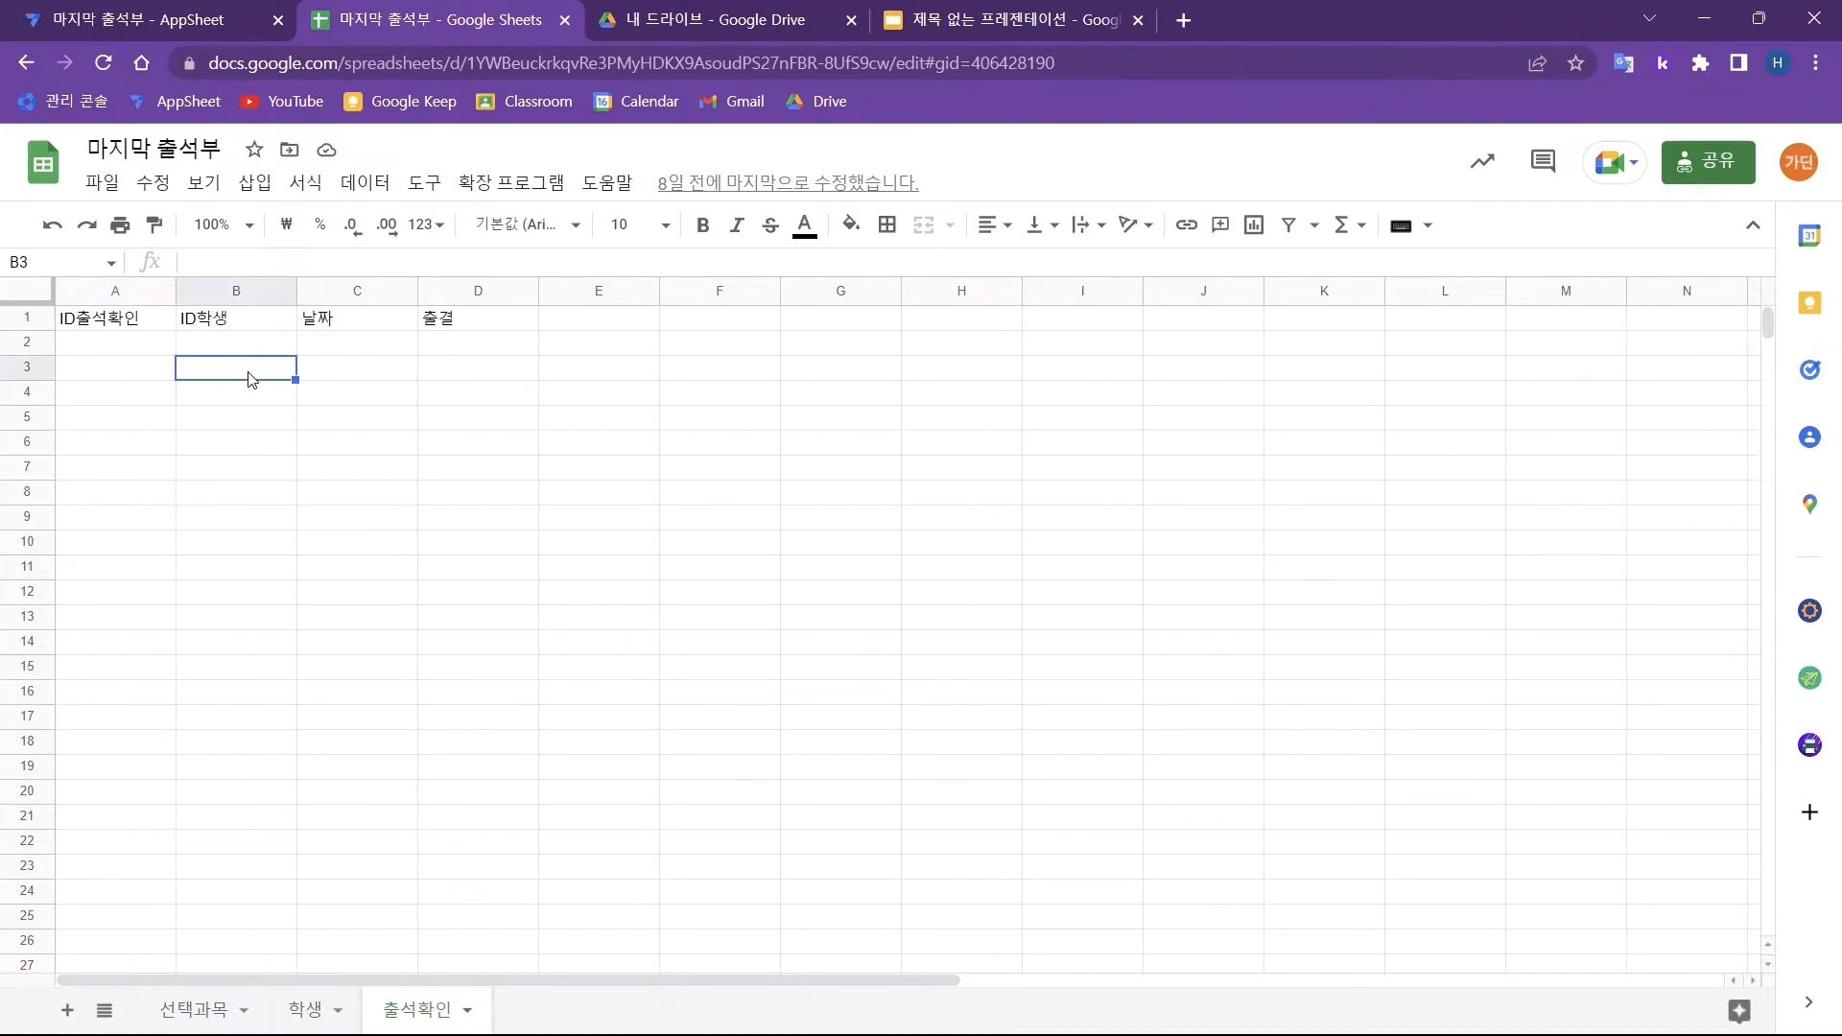
click(101, 345)
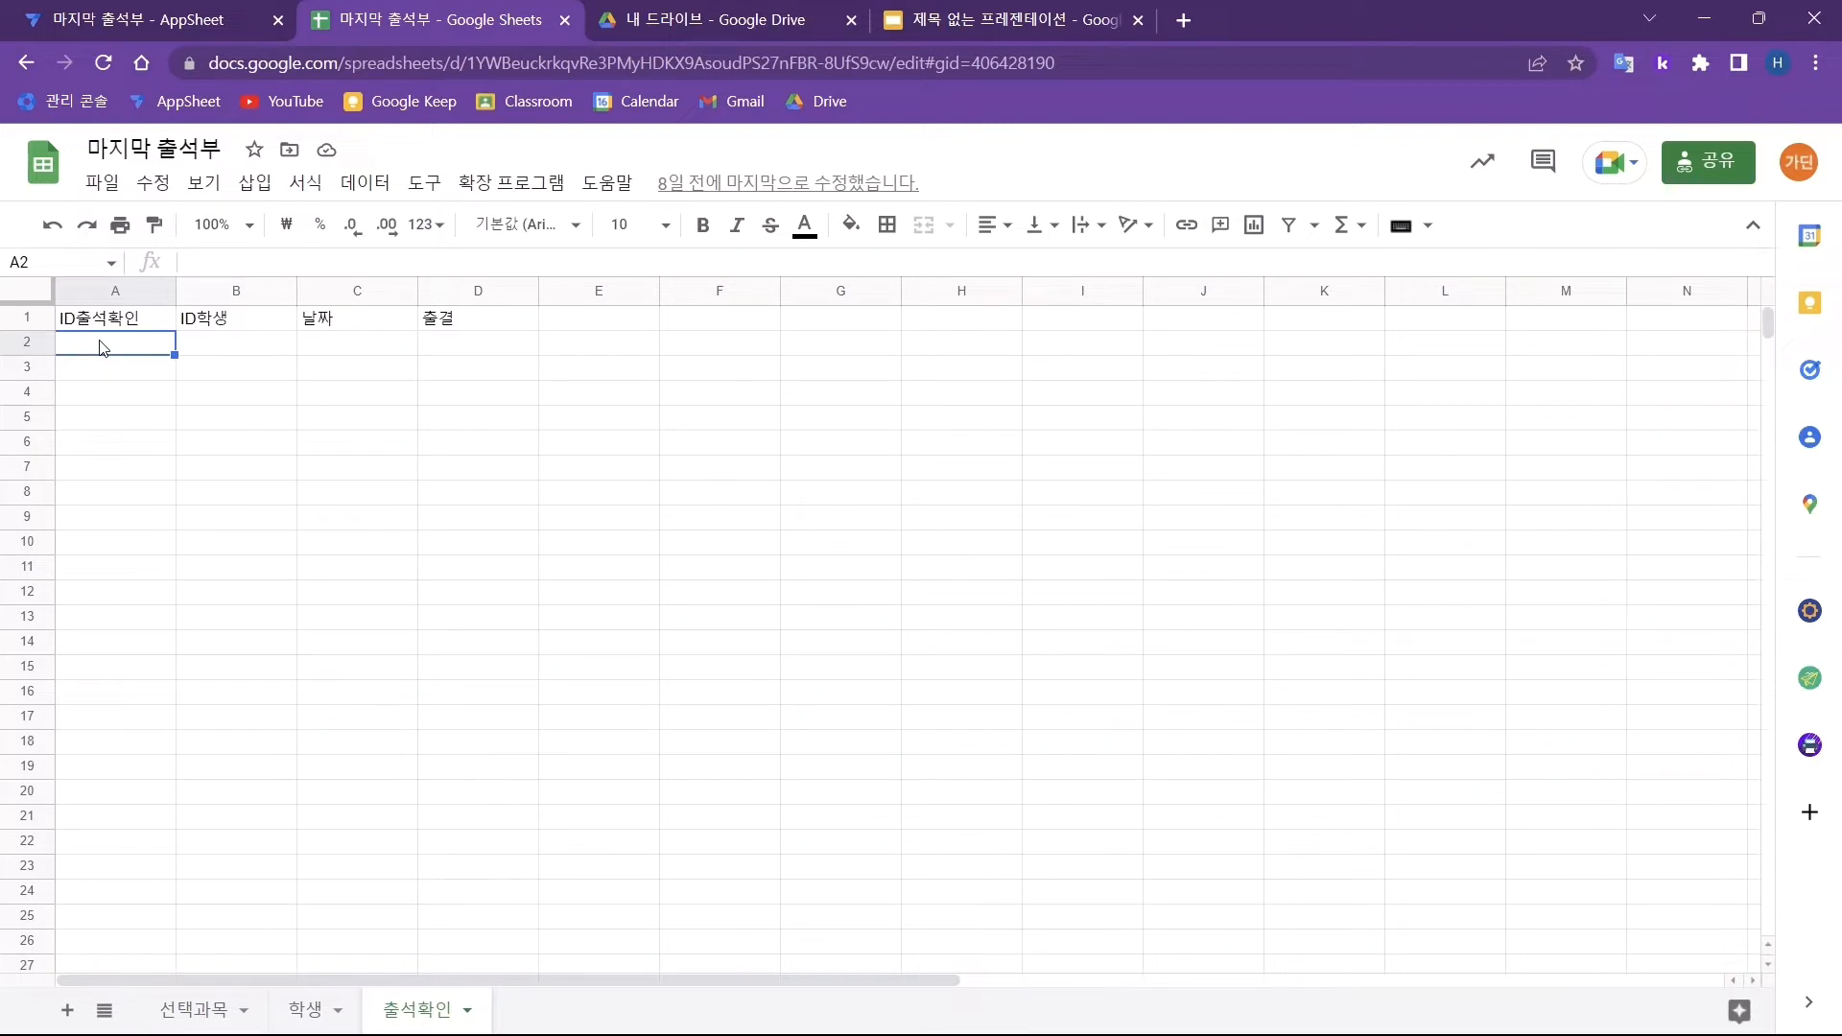
click(238, 346)
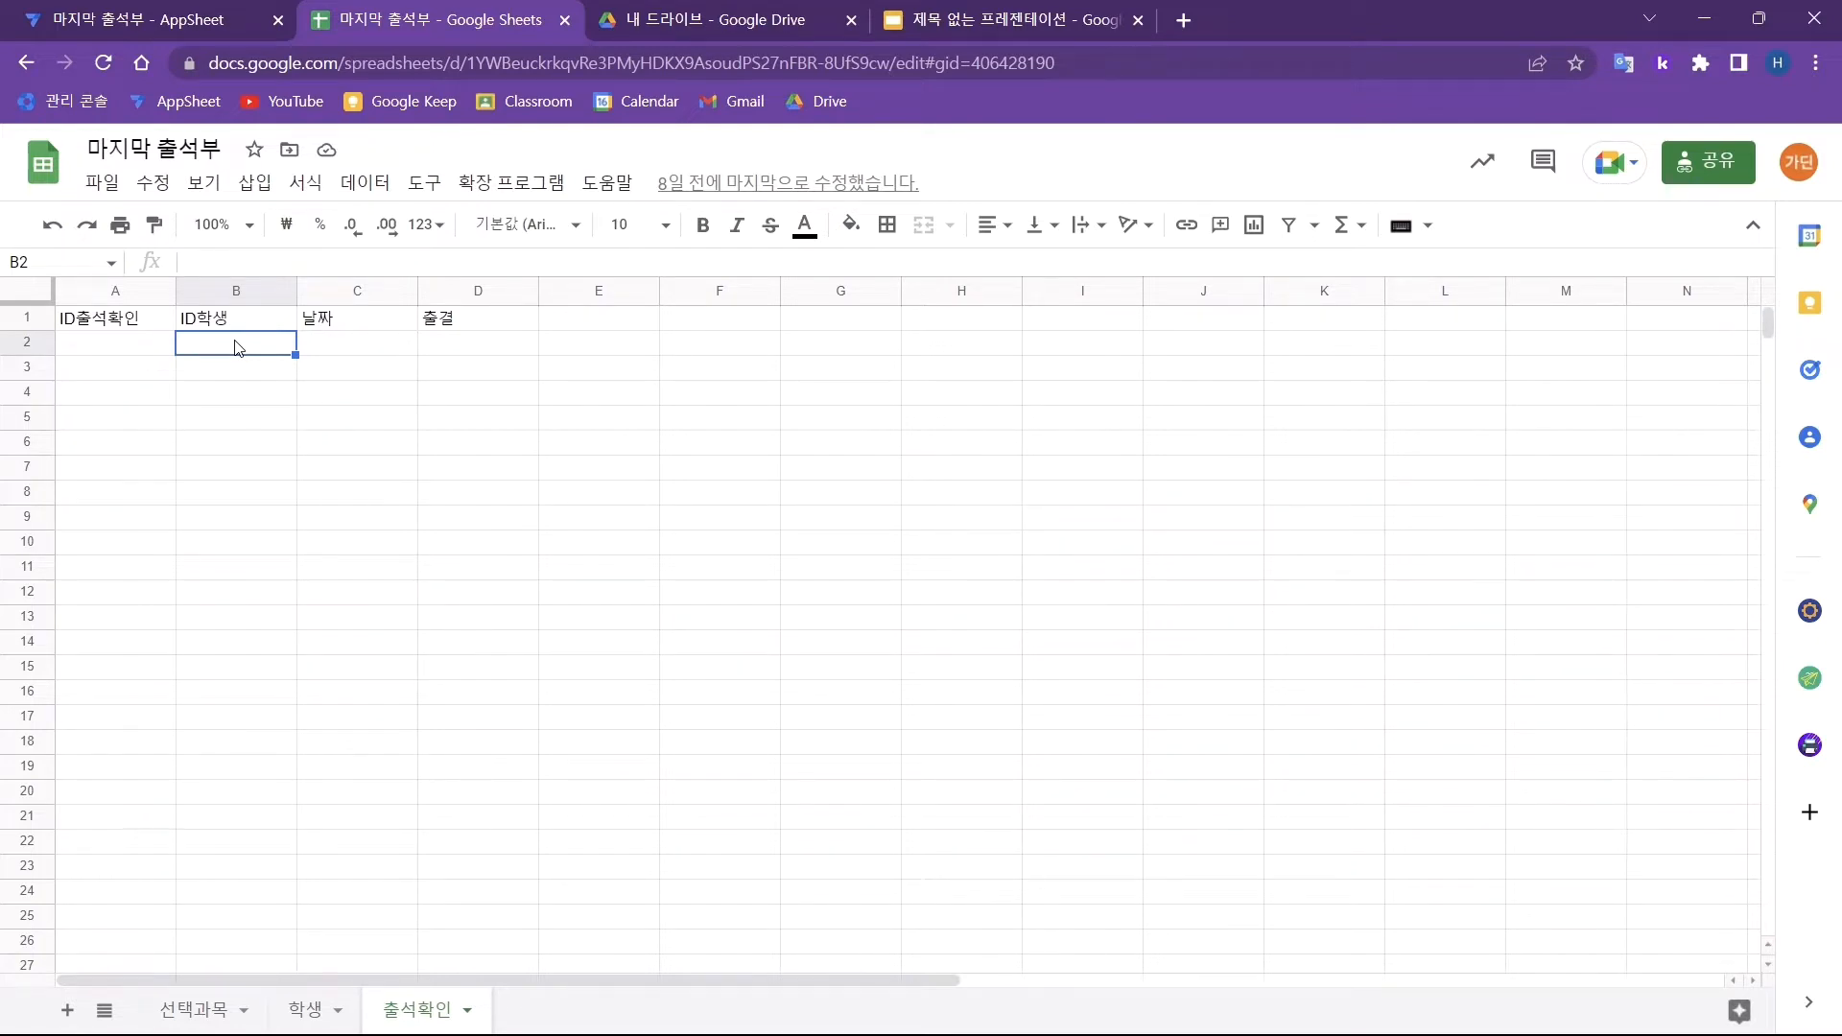
click(369, 344)
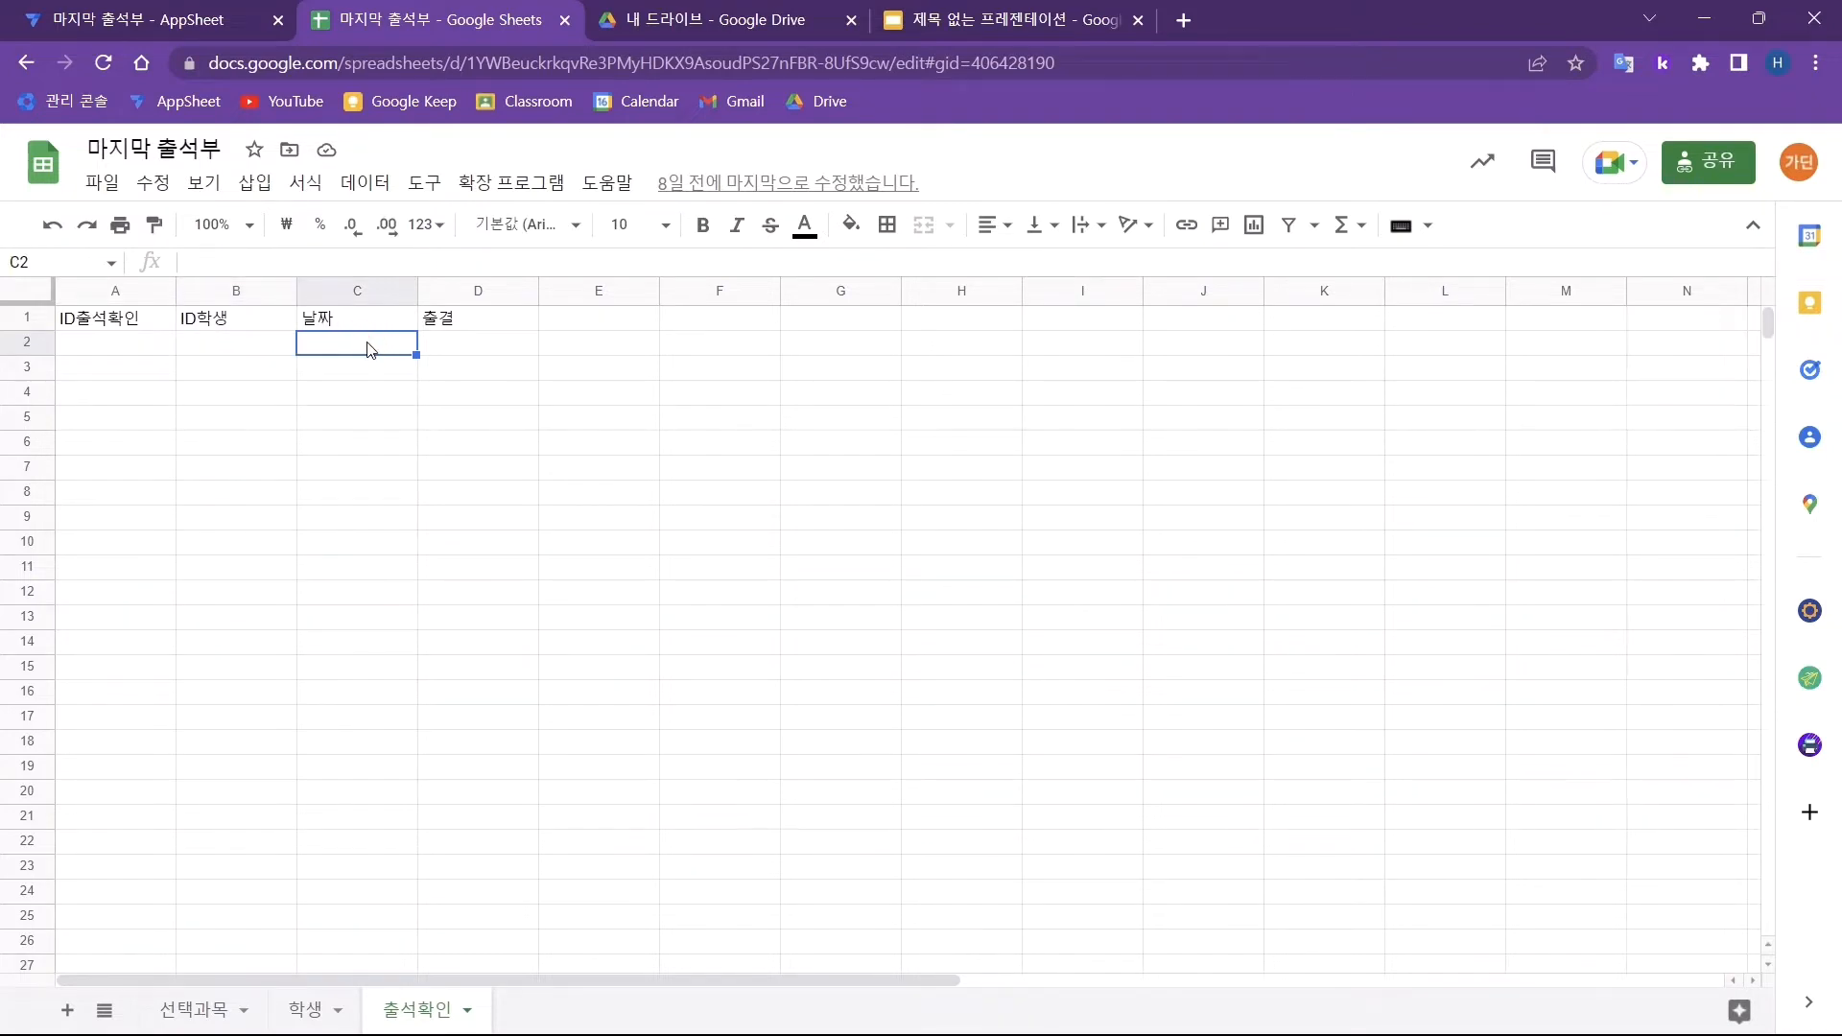
click(473, 347)
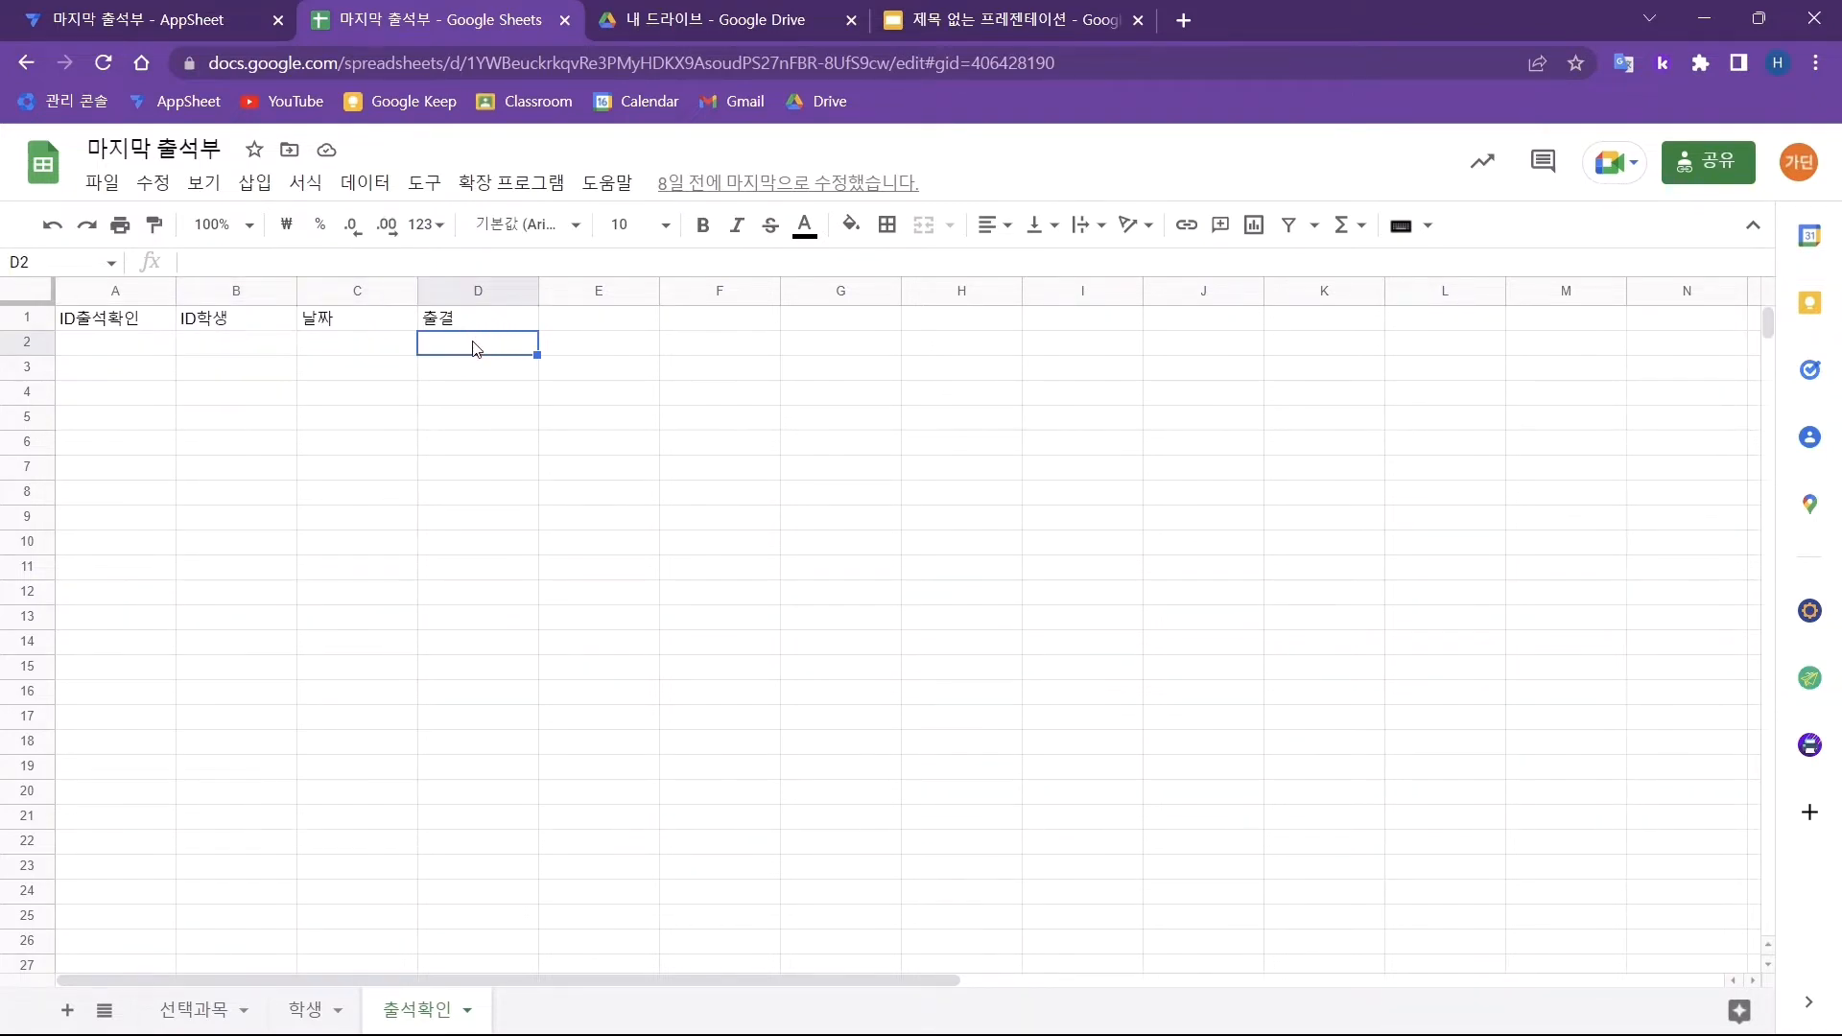
click(475, 348)
- Back in AppSheet, choose ID학생, 날짜 and 출결 as the columns the 출석 action sets
key(ctrl+shift+Tab)
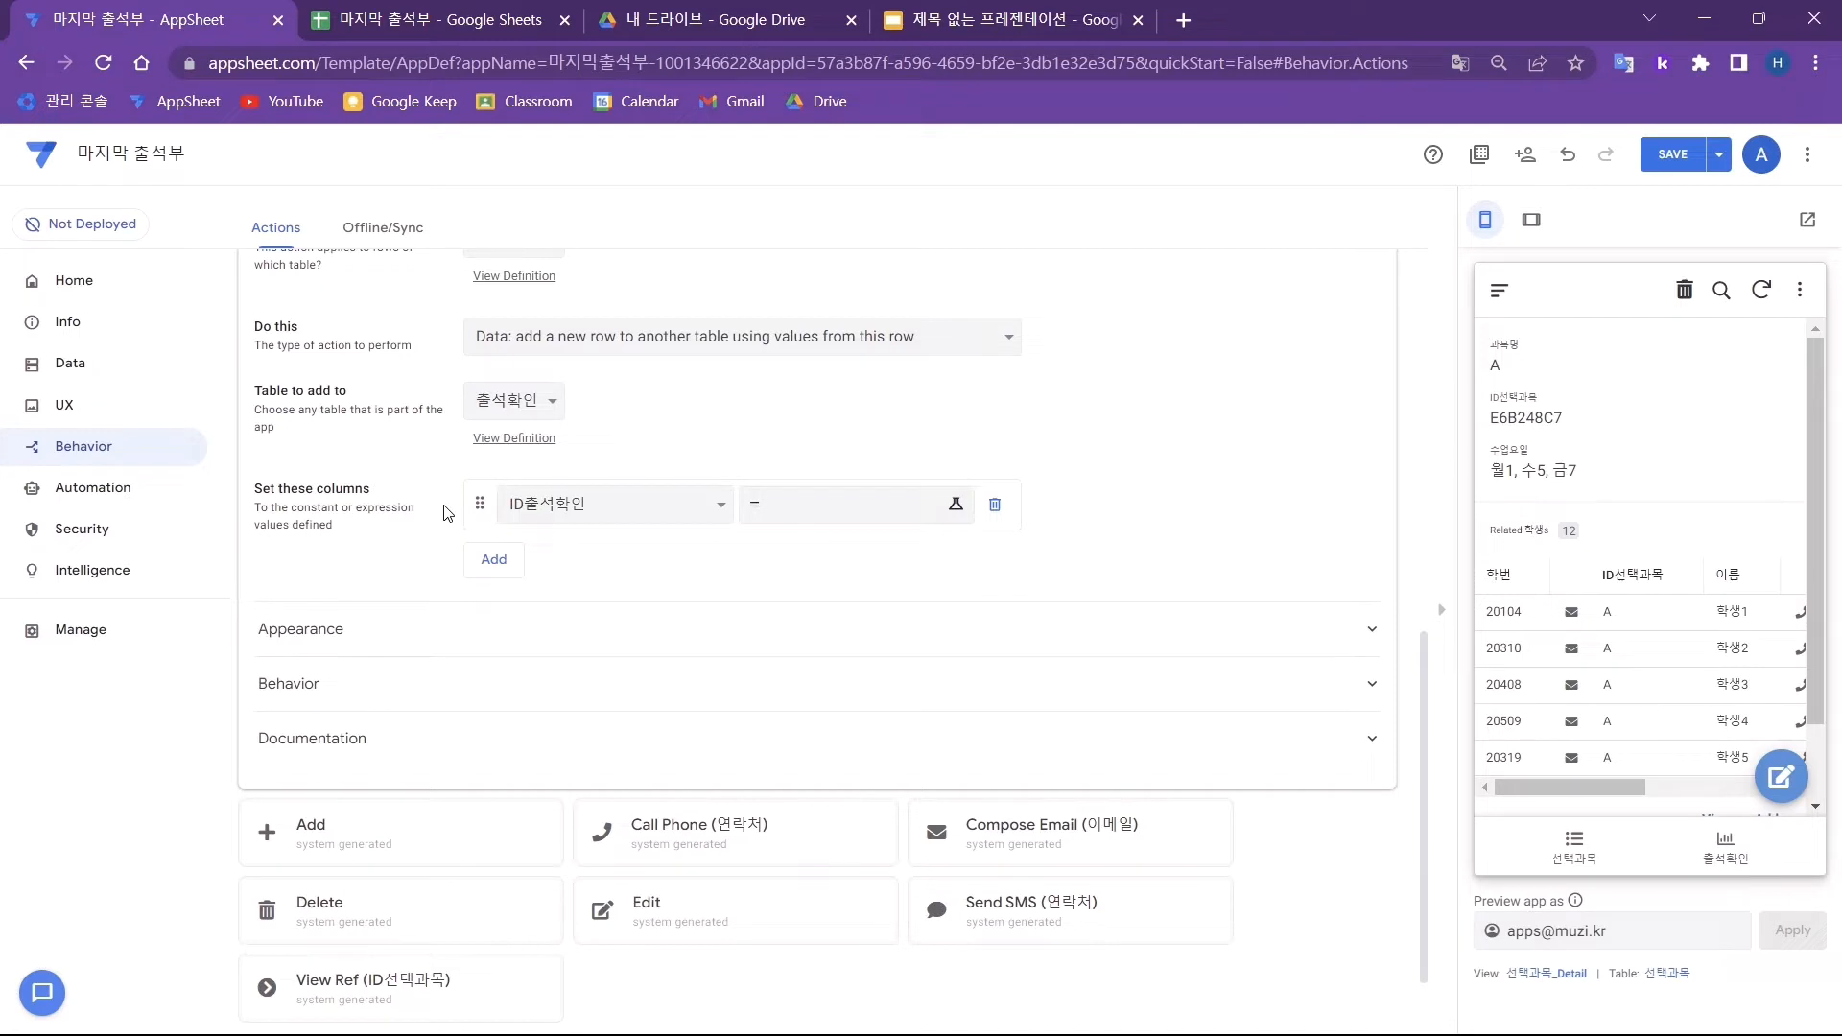
click(534, 506)
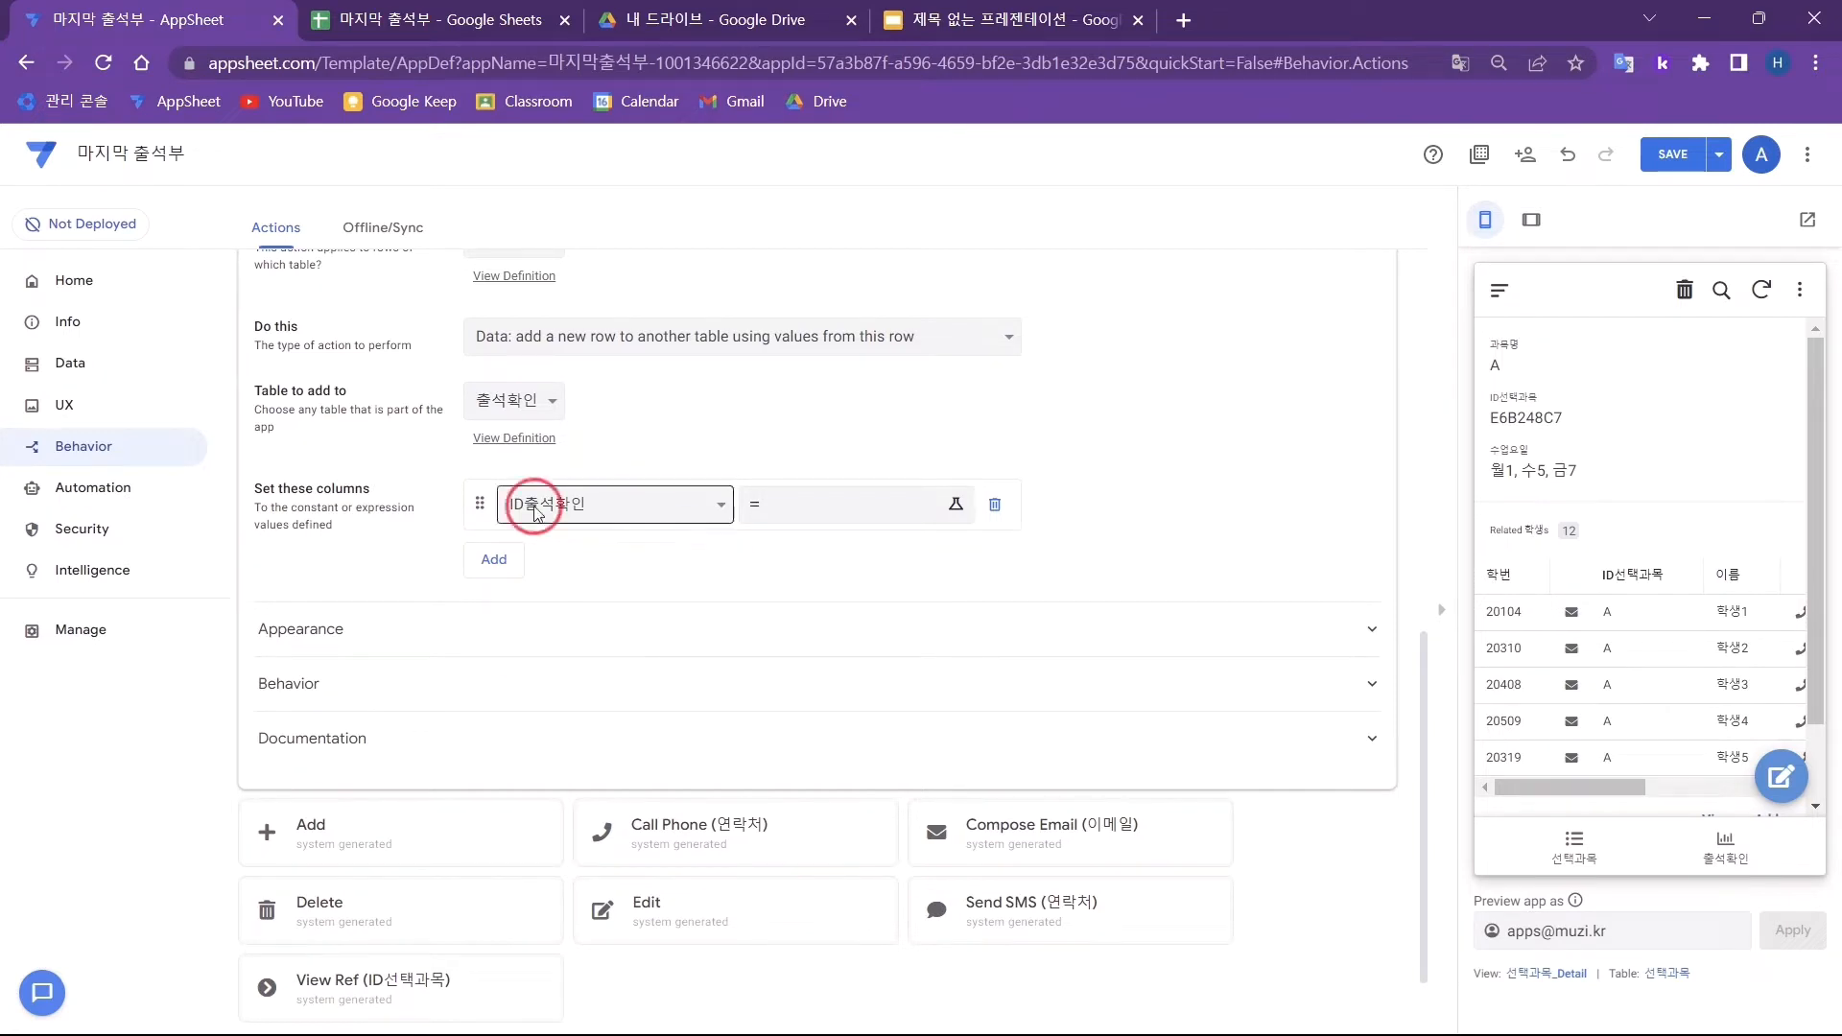
click(528, 547)
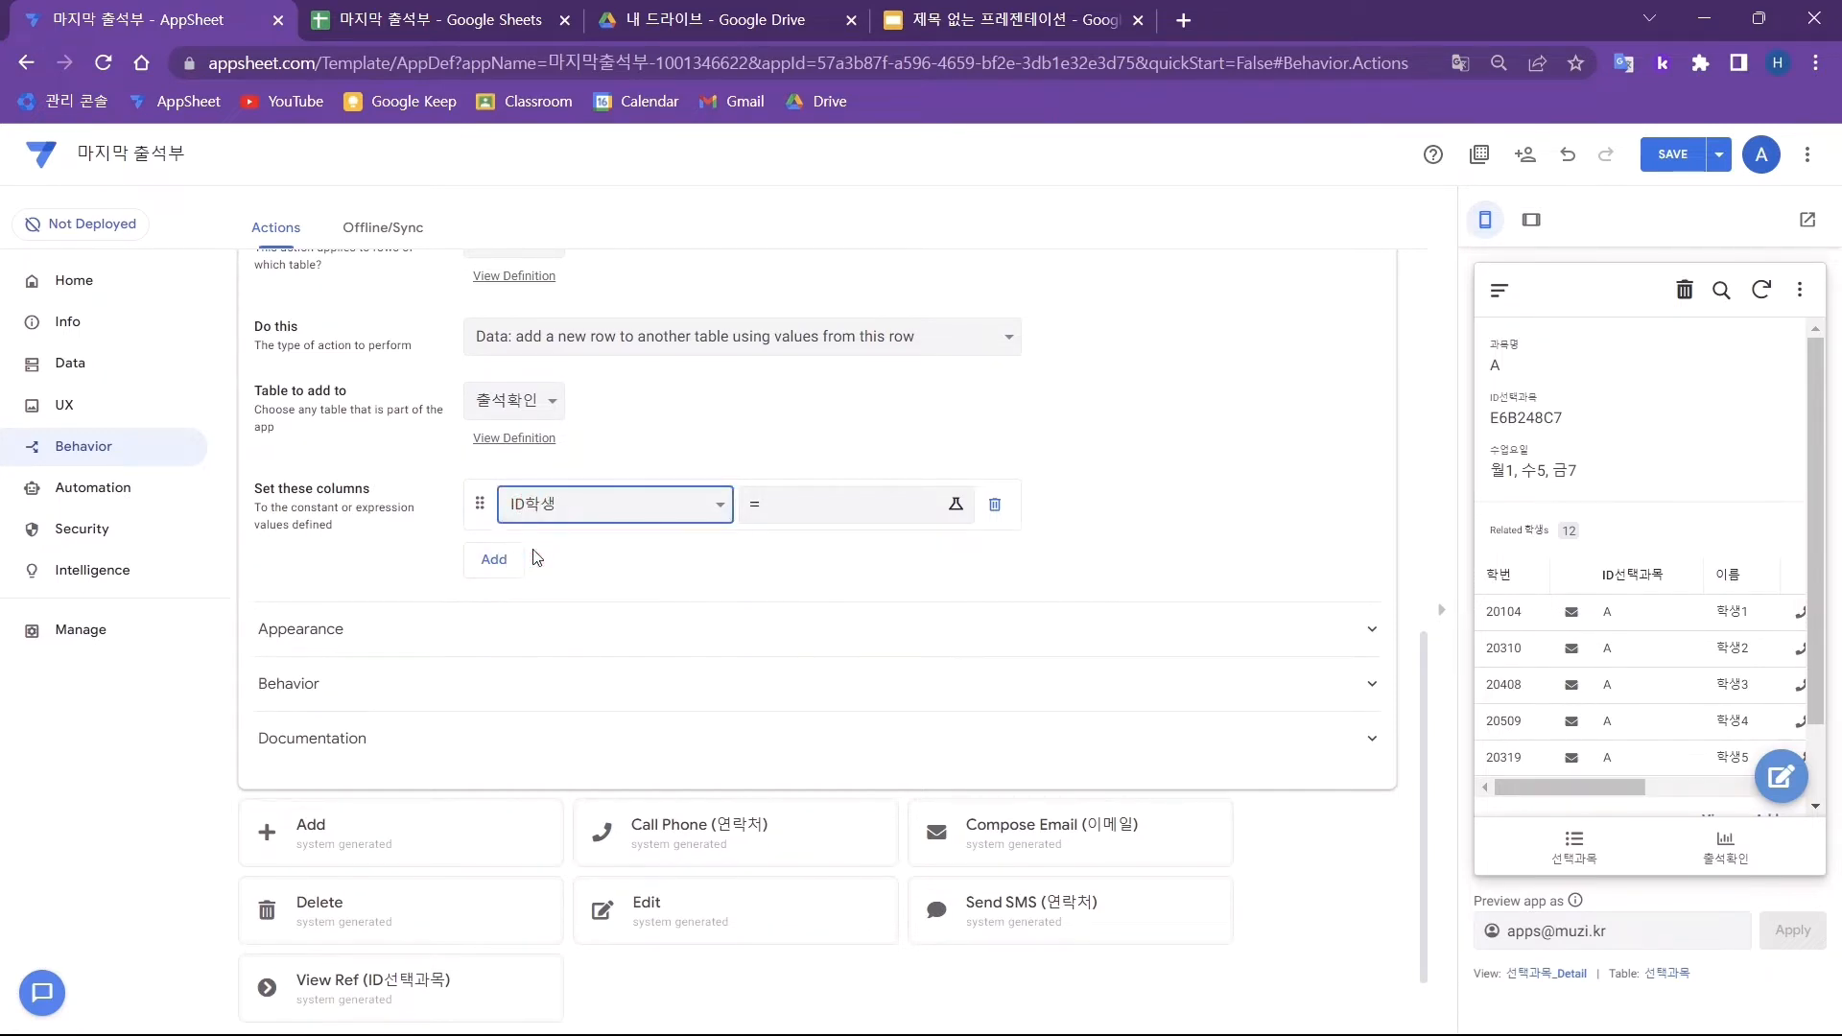
click(506, 561)
click(547, 563)
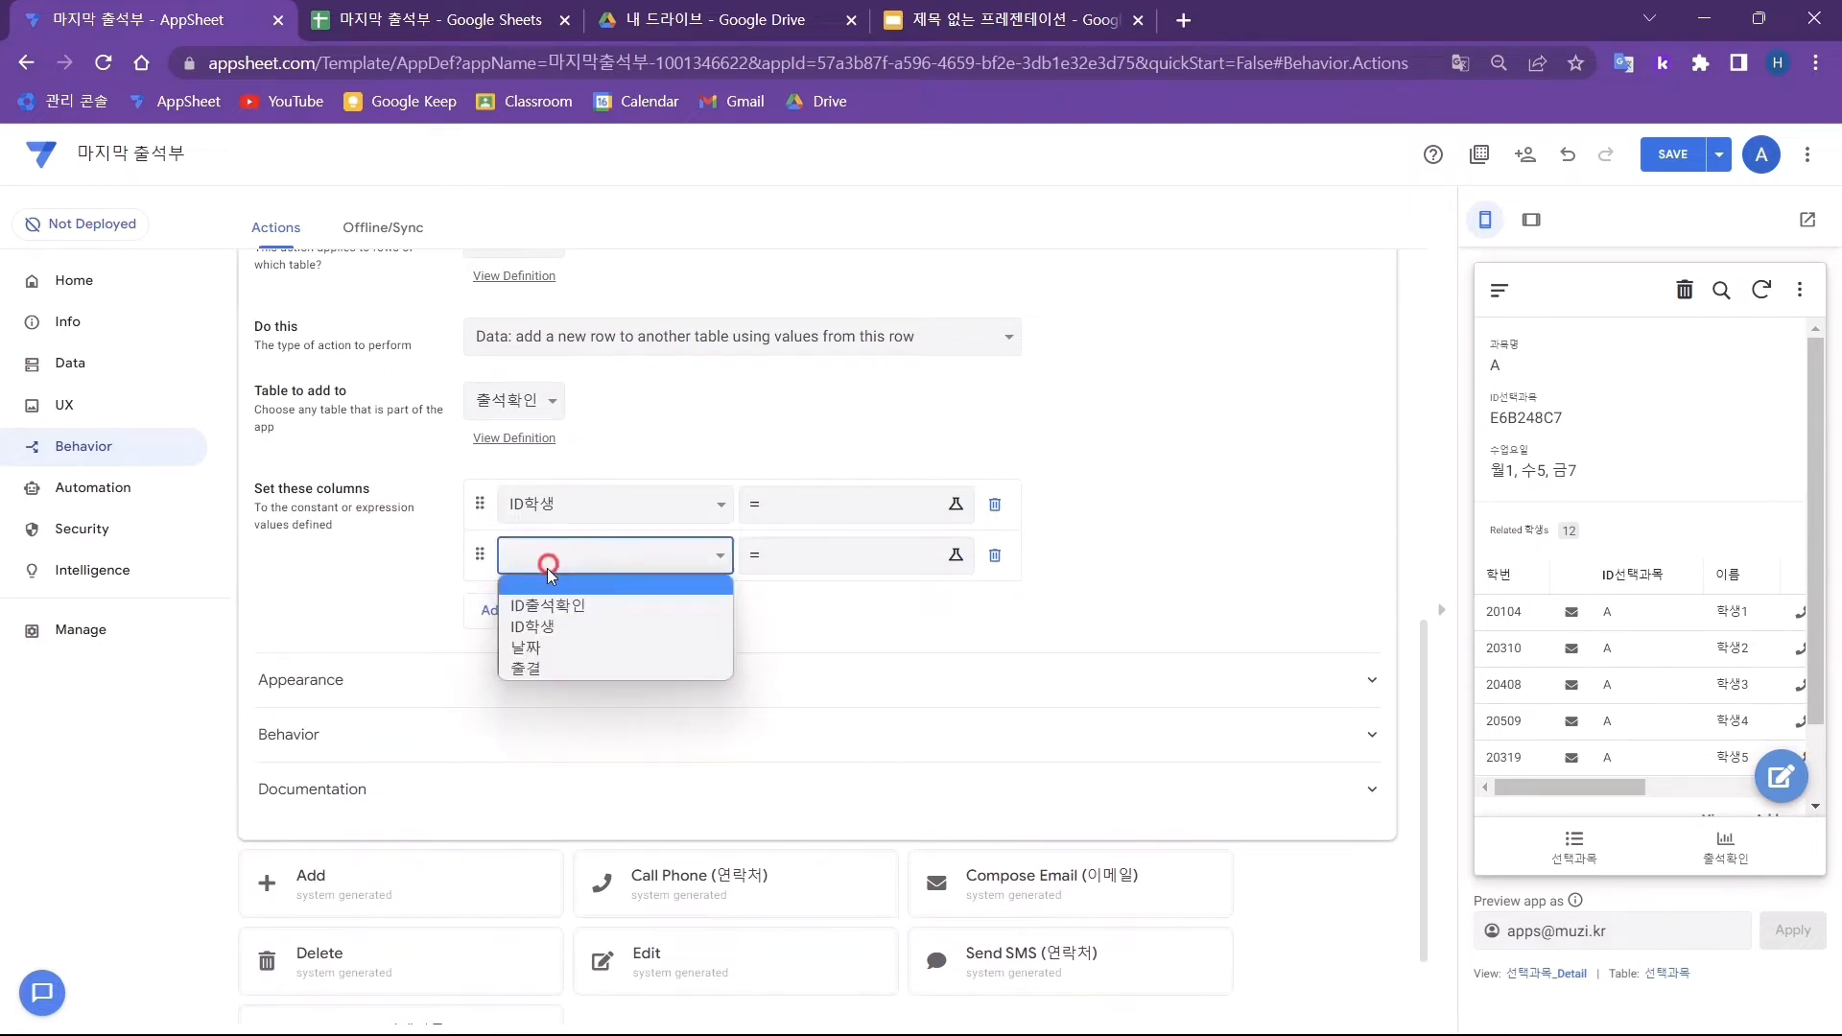
click(527, 648)
click(493, 610)
click(552, 618)
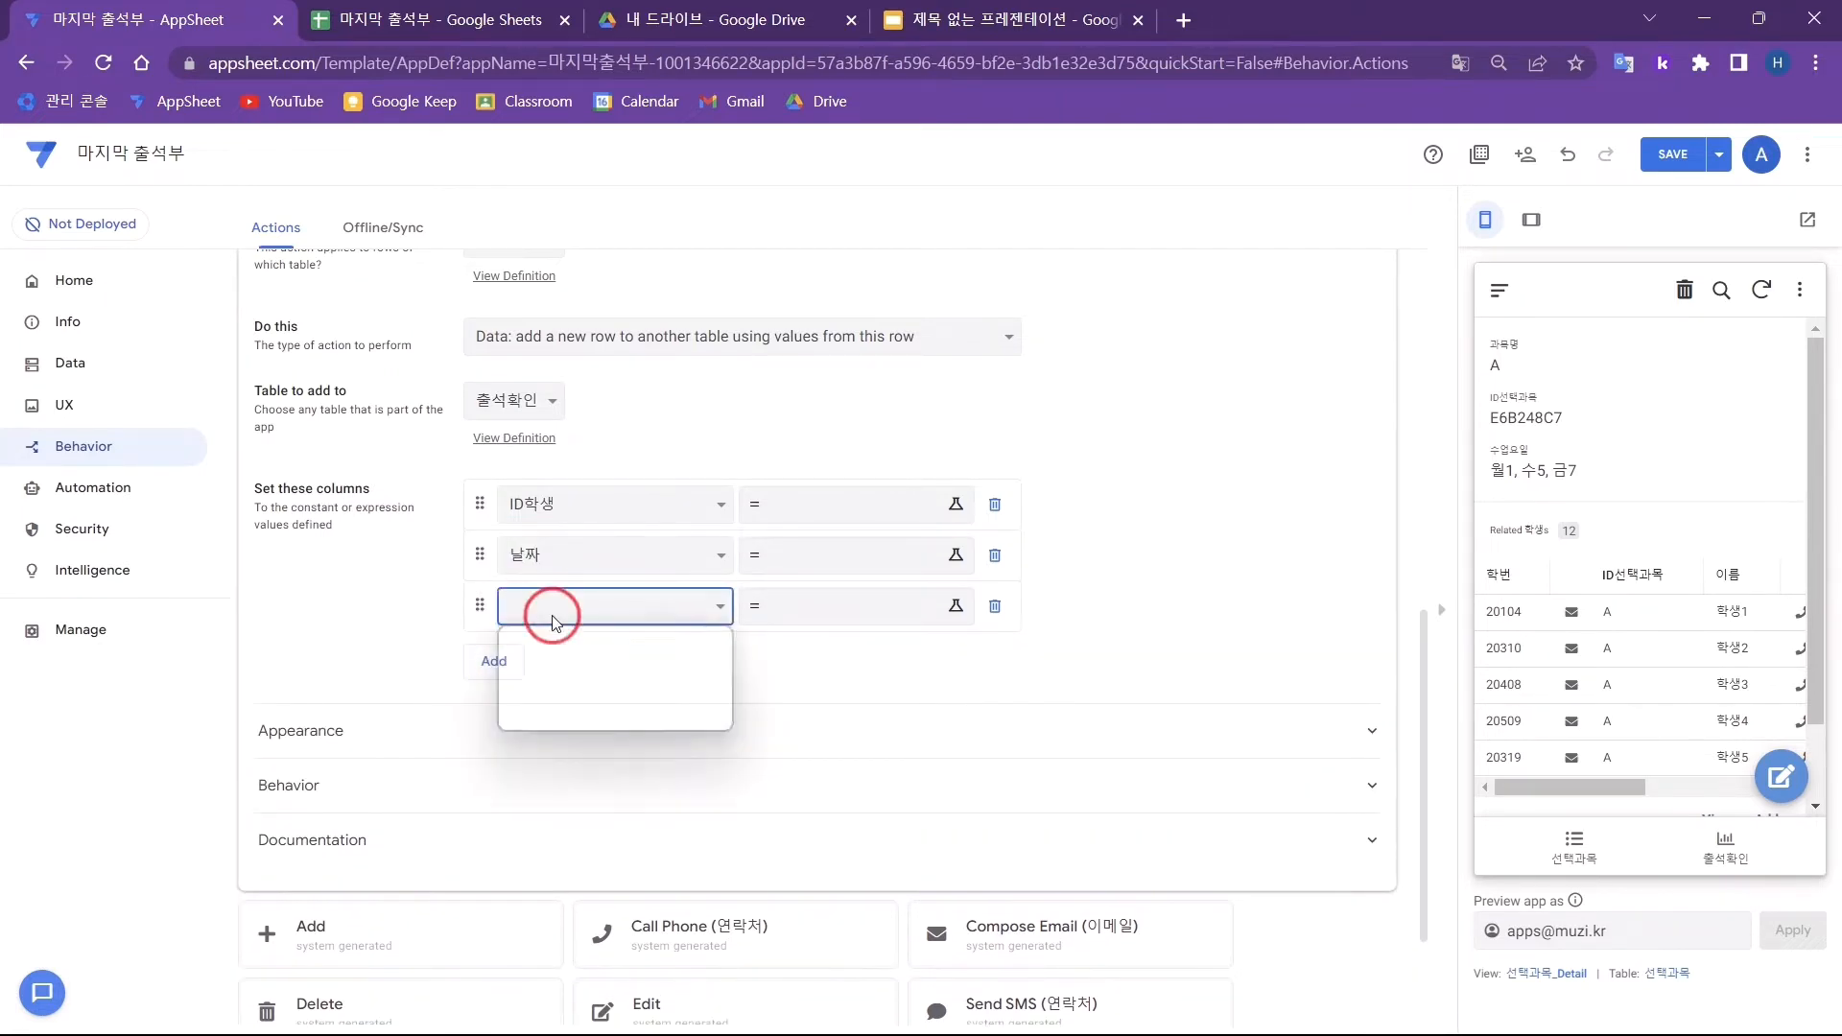
click(534, 717)
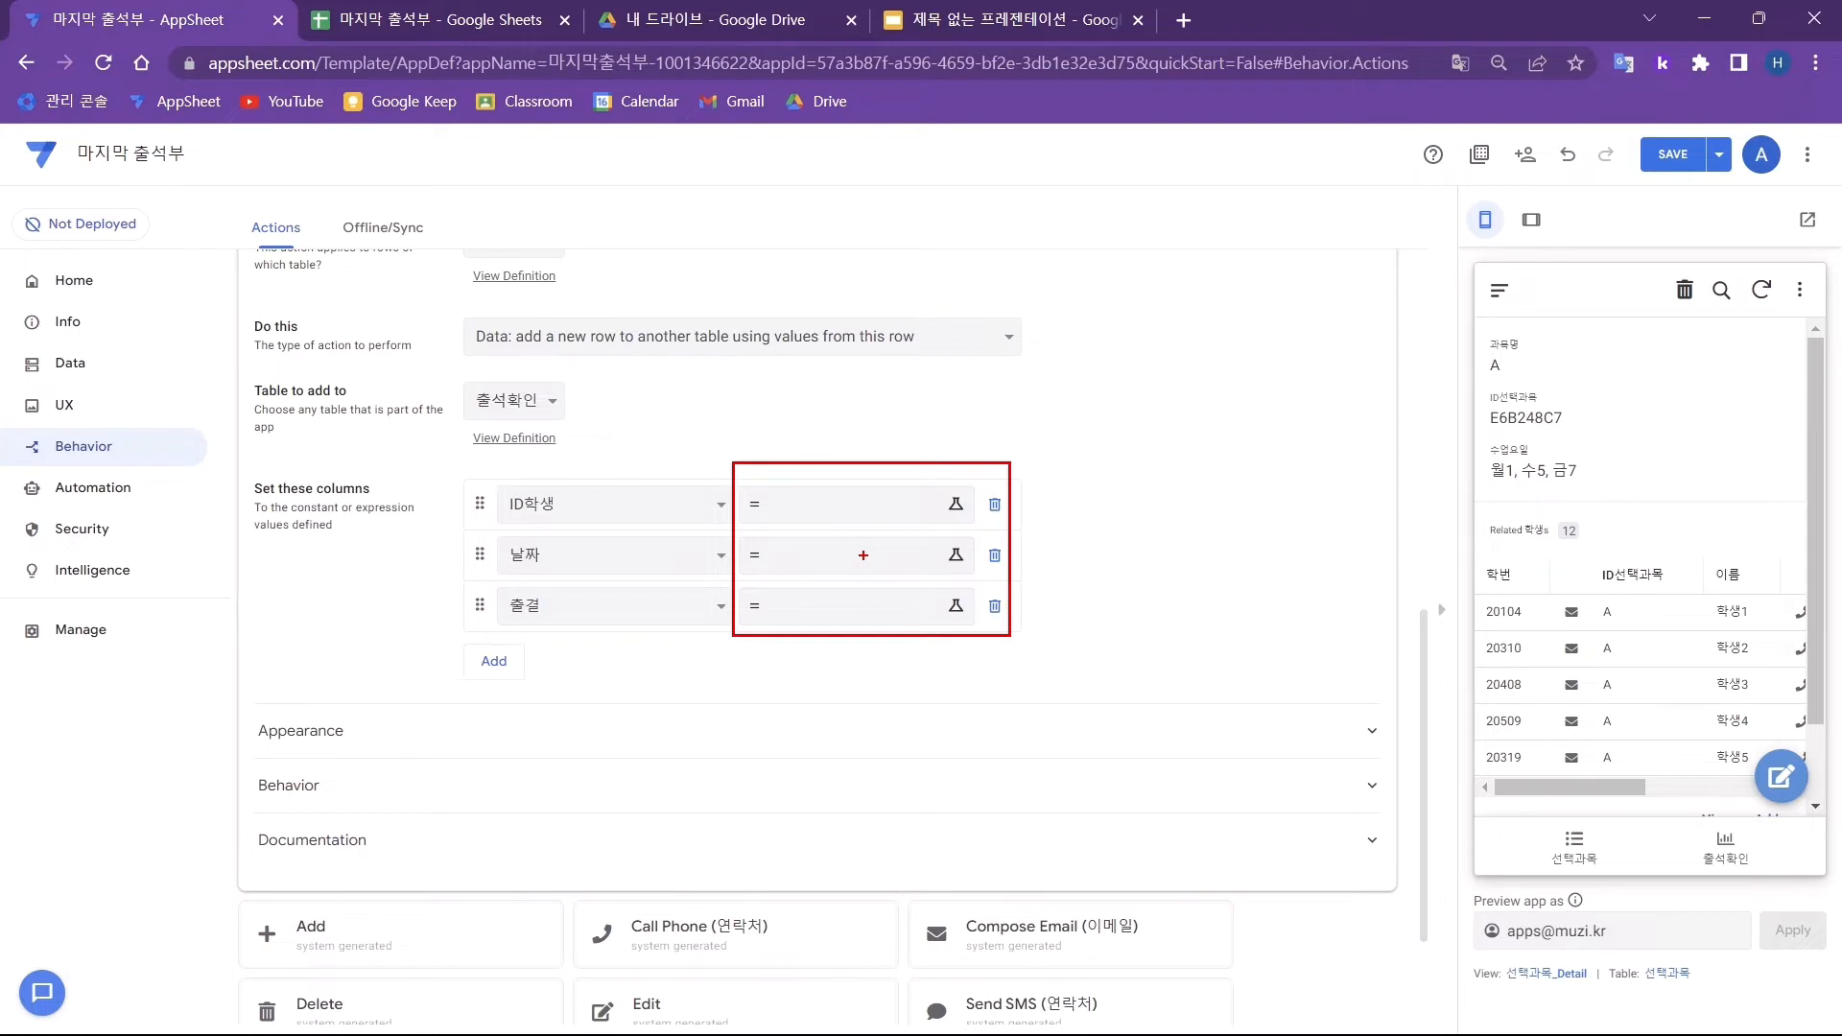
- Set the ID학생 column's value to the expression [ID학생] from the 학생 table
click(876, 505)
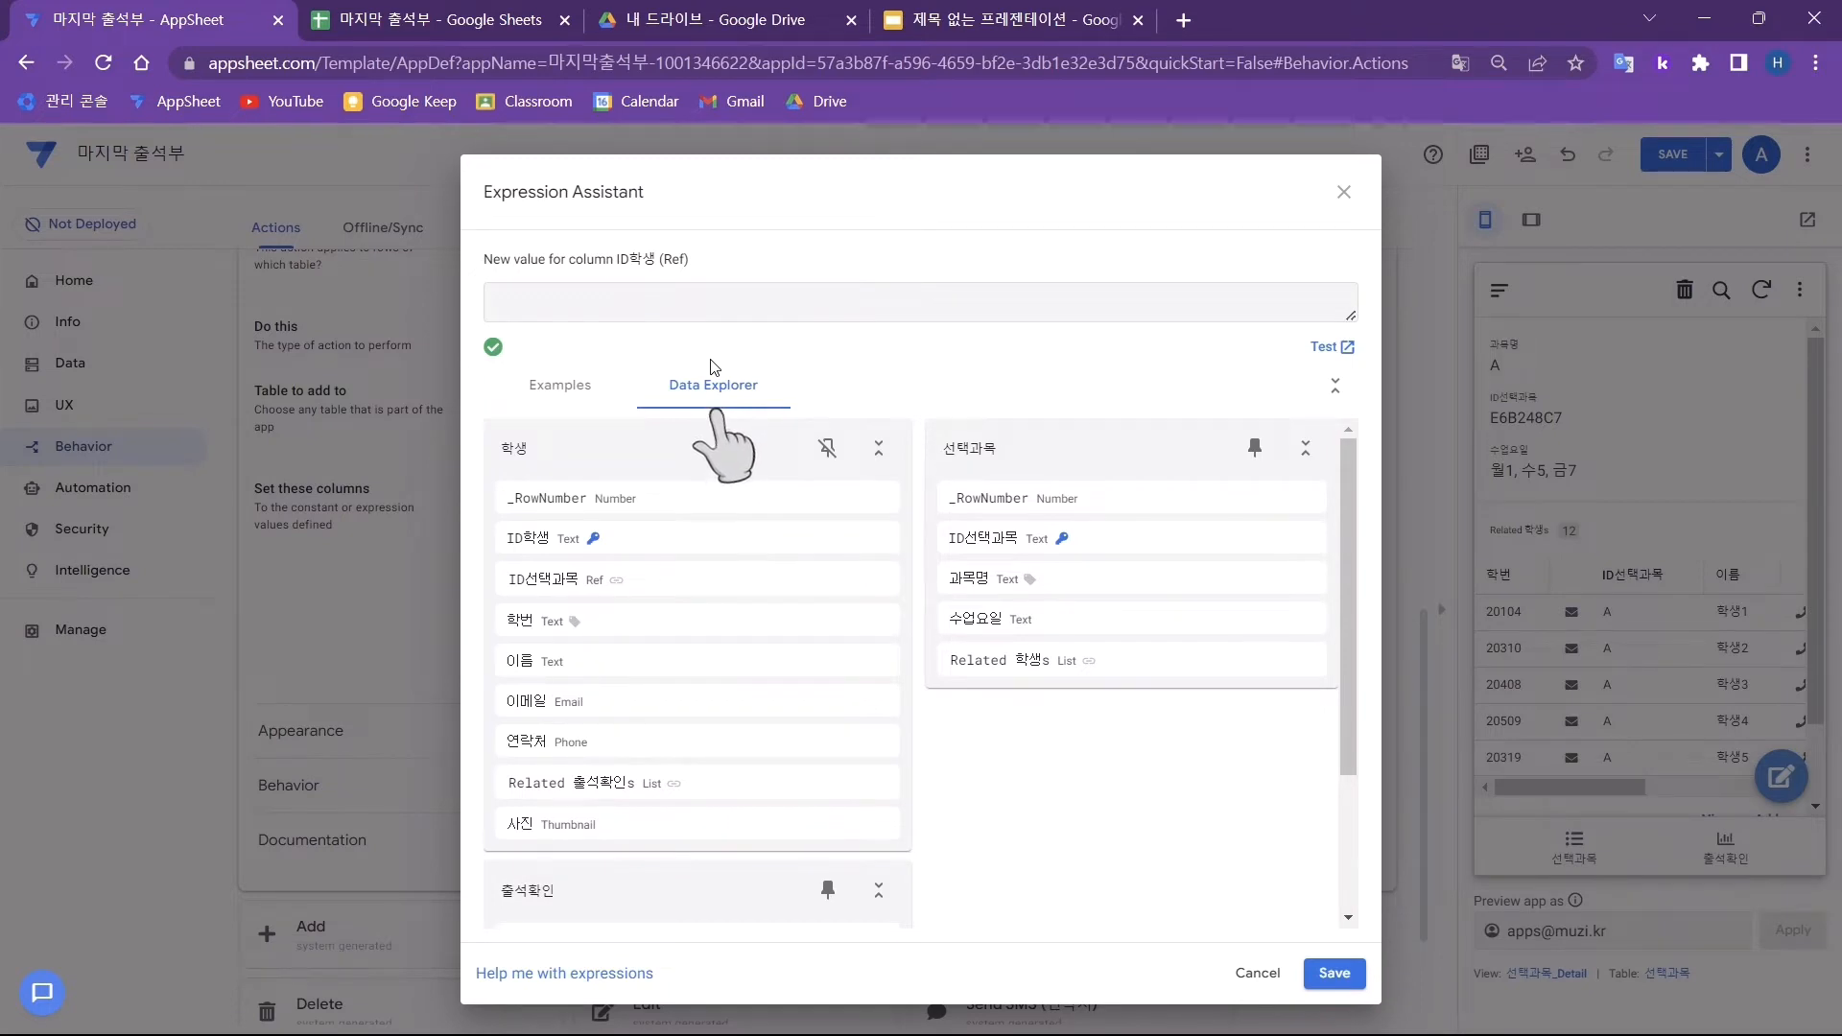
click(716, 544)
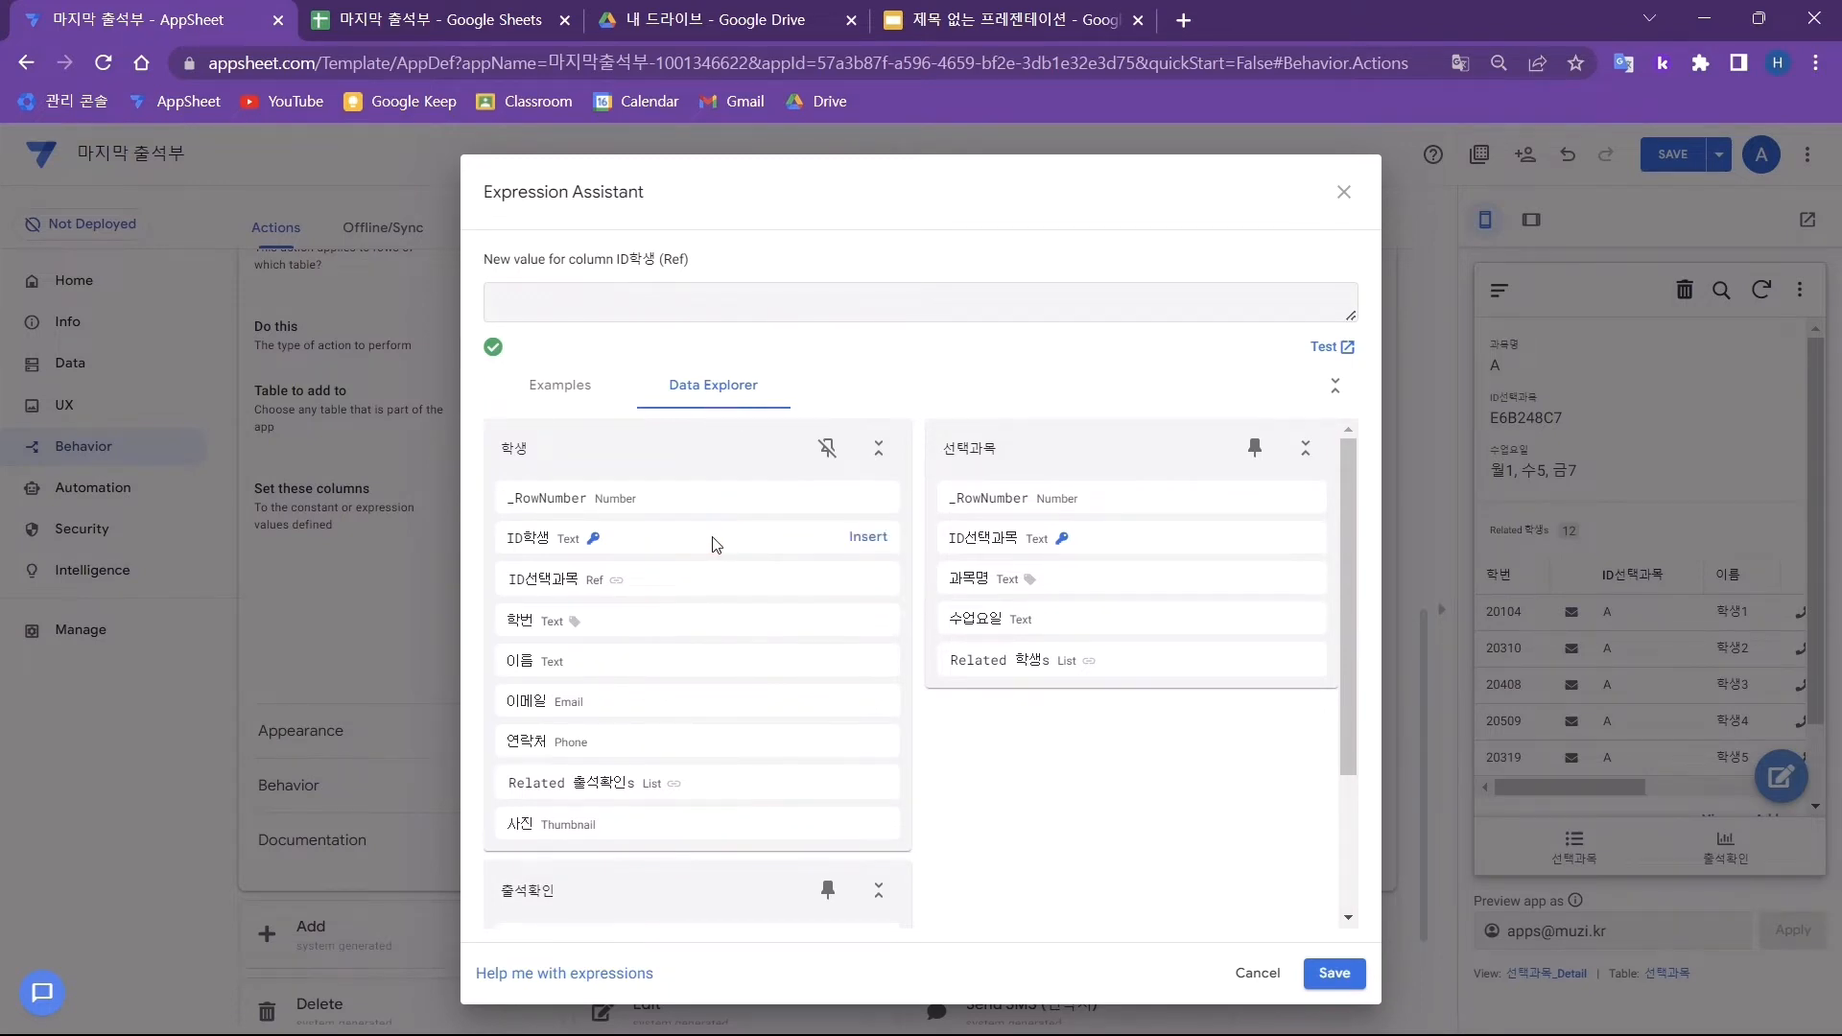
click(863, 543)
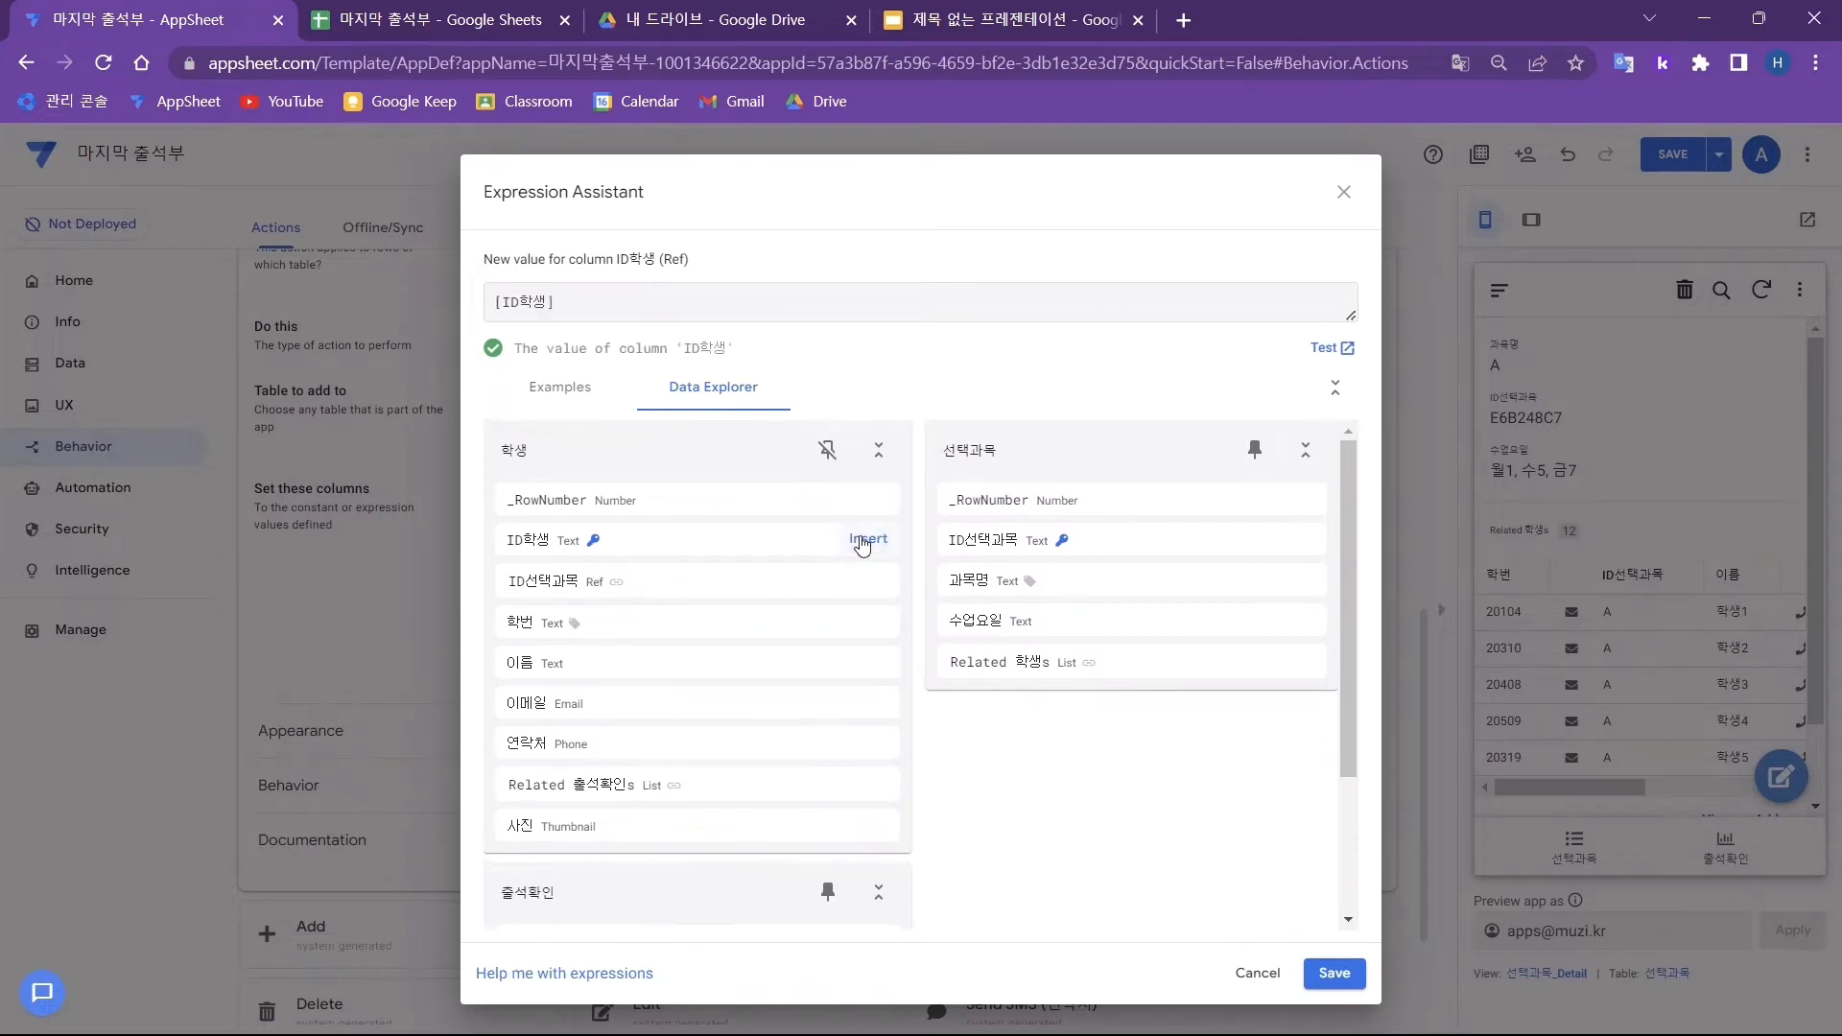
click(1333, 989)
- Set the 날짜 column's value to the expression TODAY()
click(851, 562)
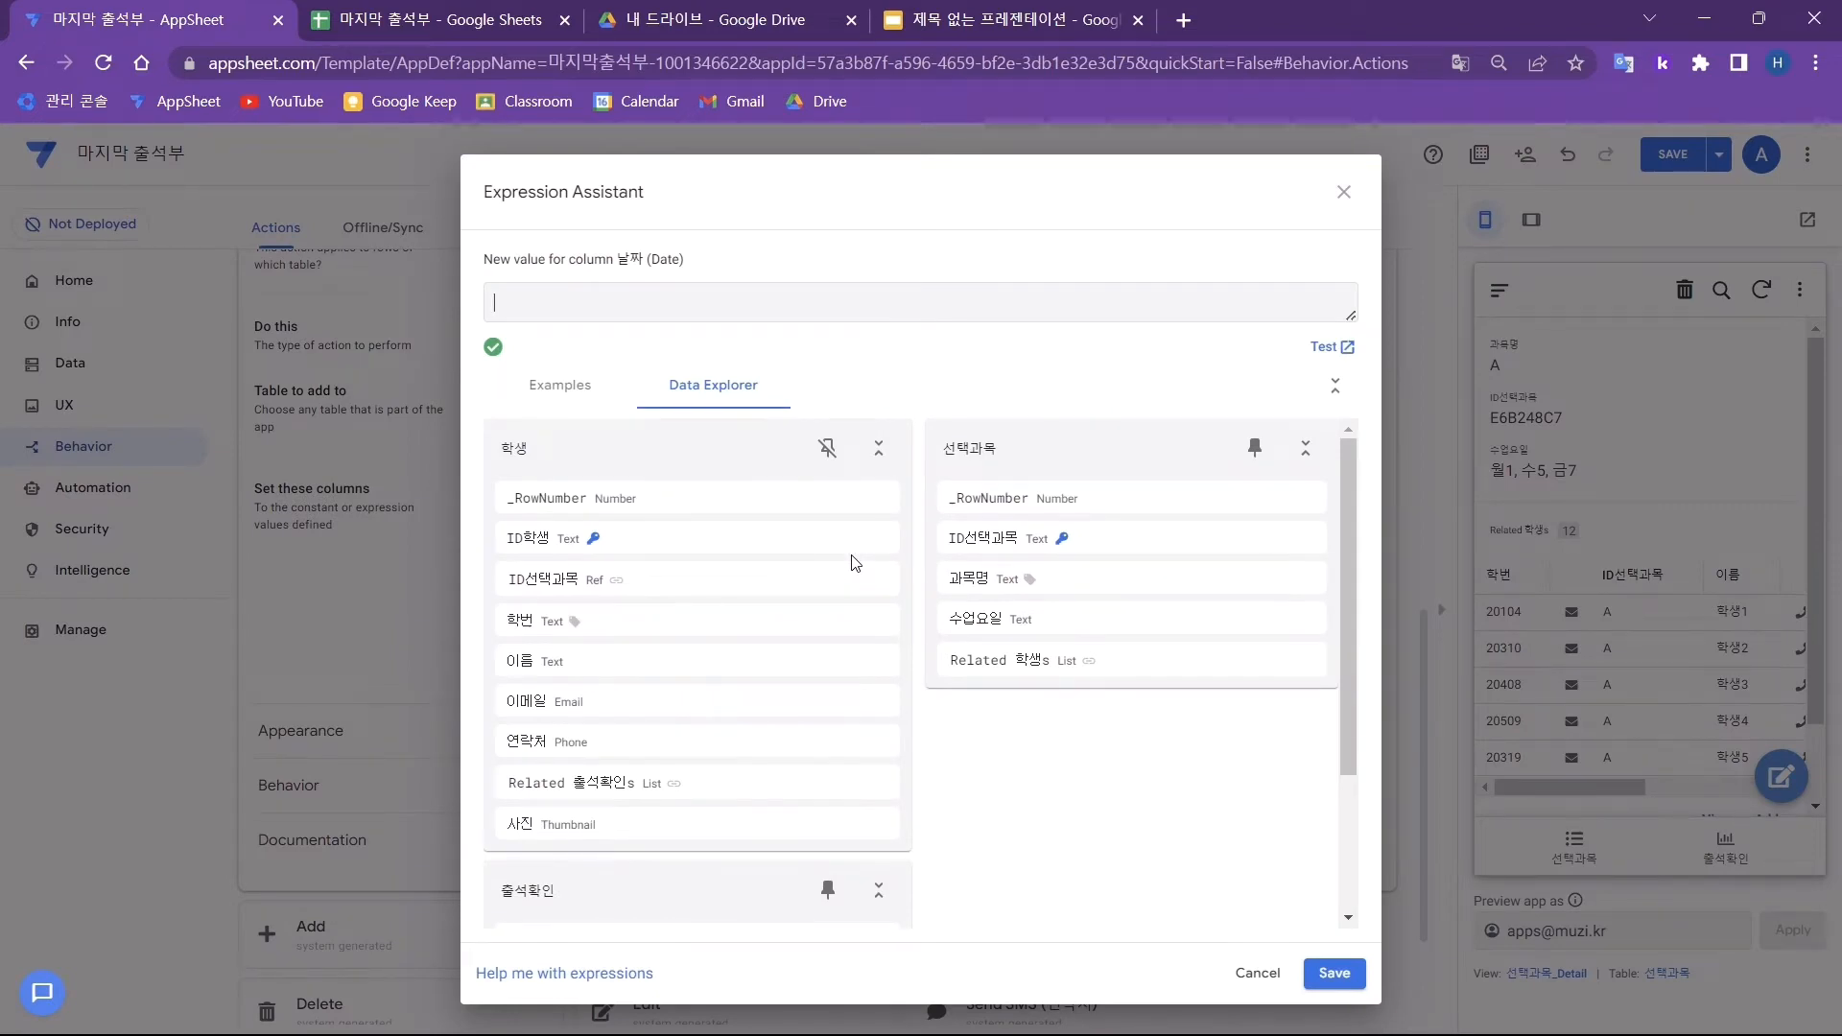
text(TODAY())
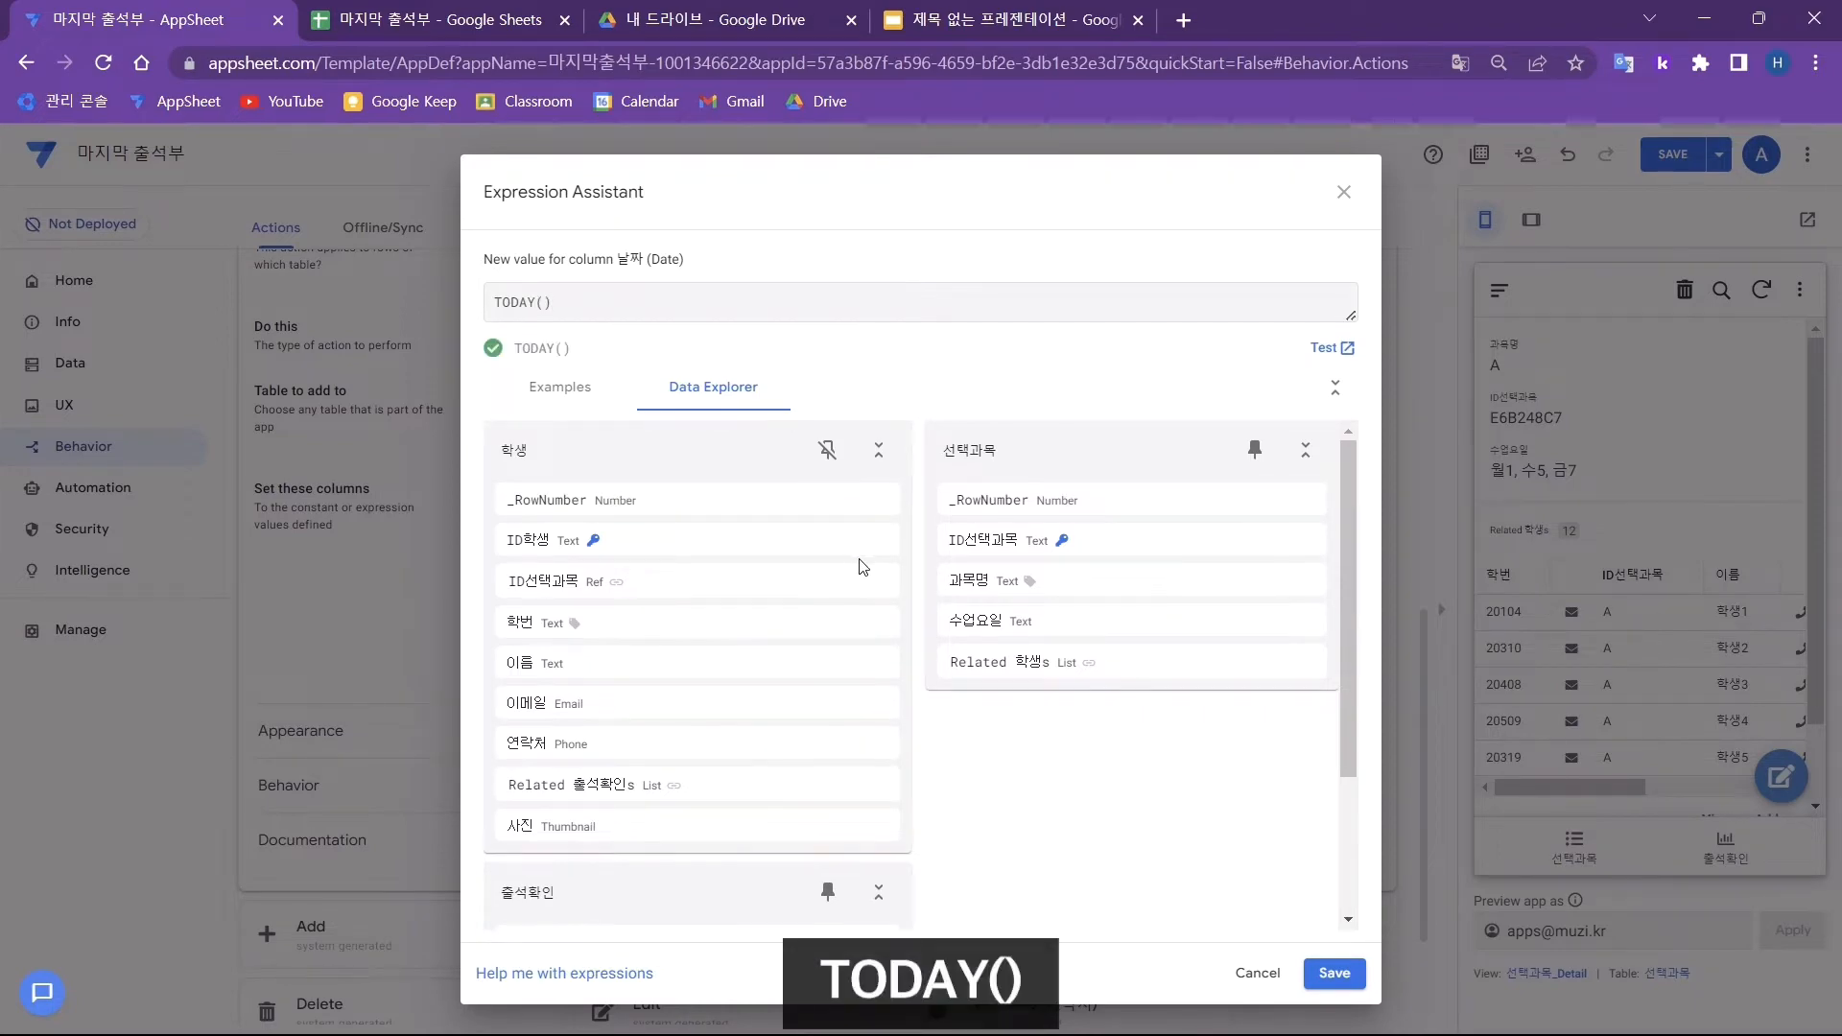
click(1334, 975)
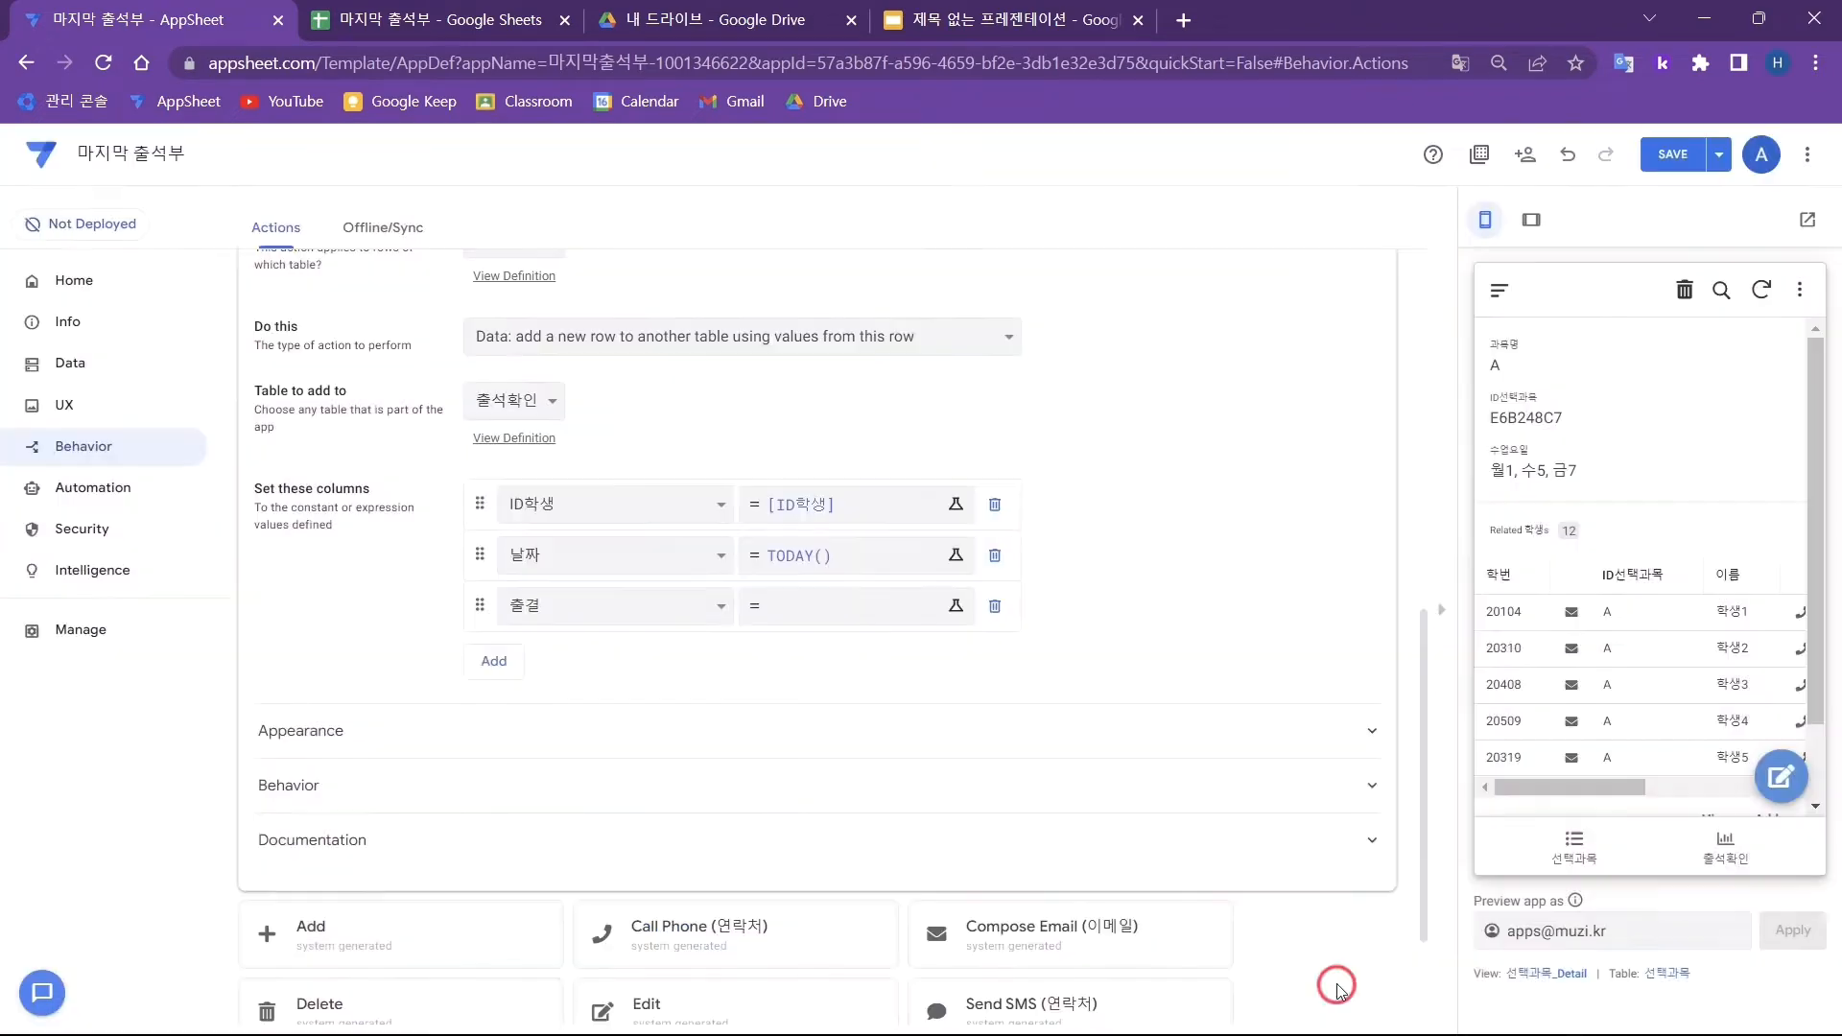
- Set the 출결 column's value to 출석
click(840, 608)
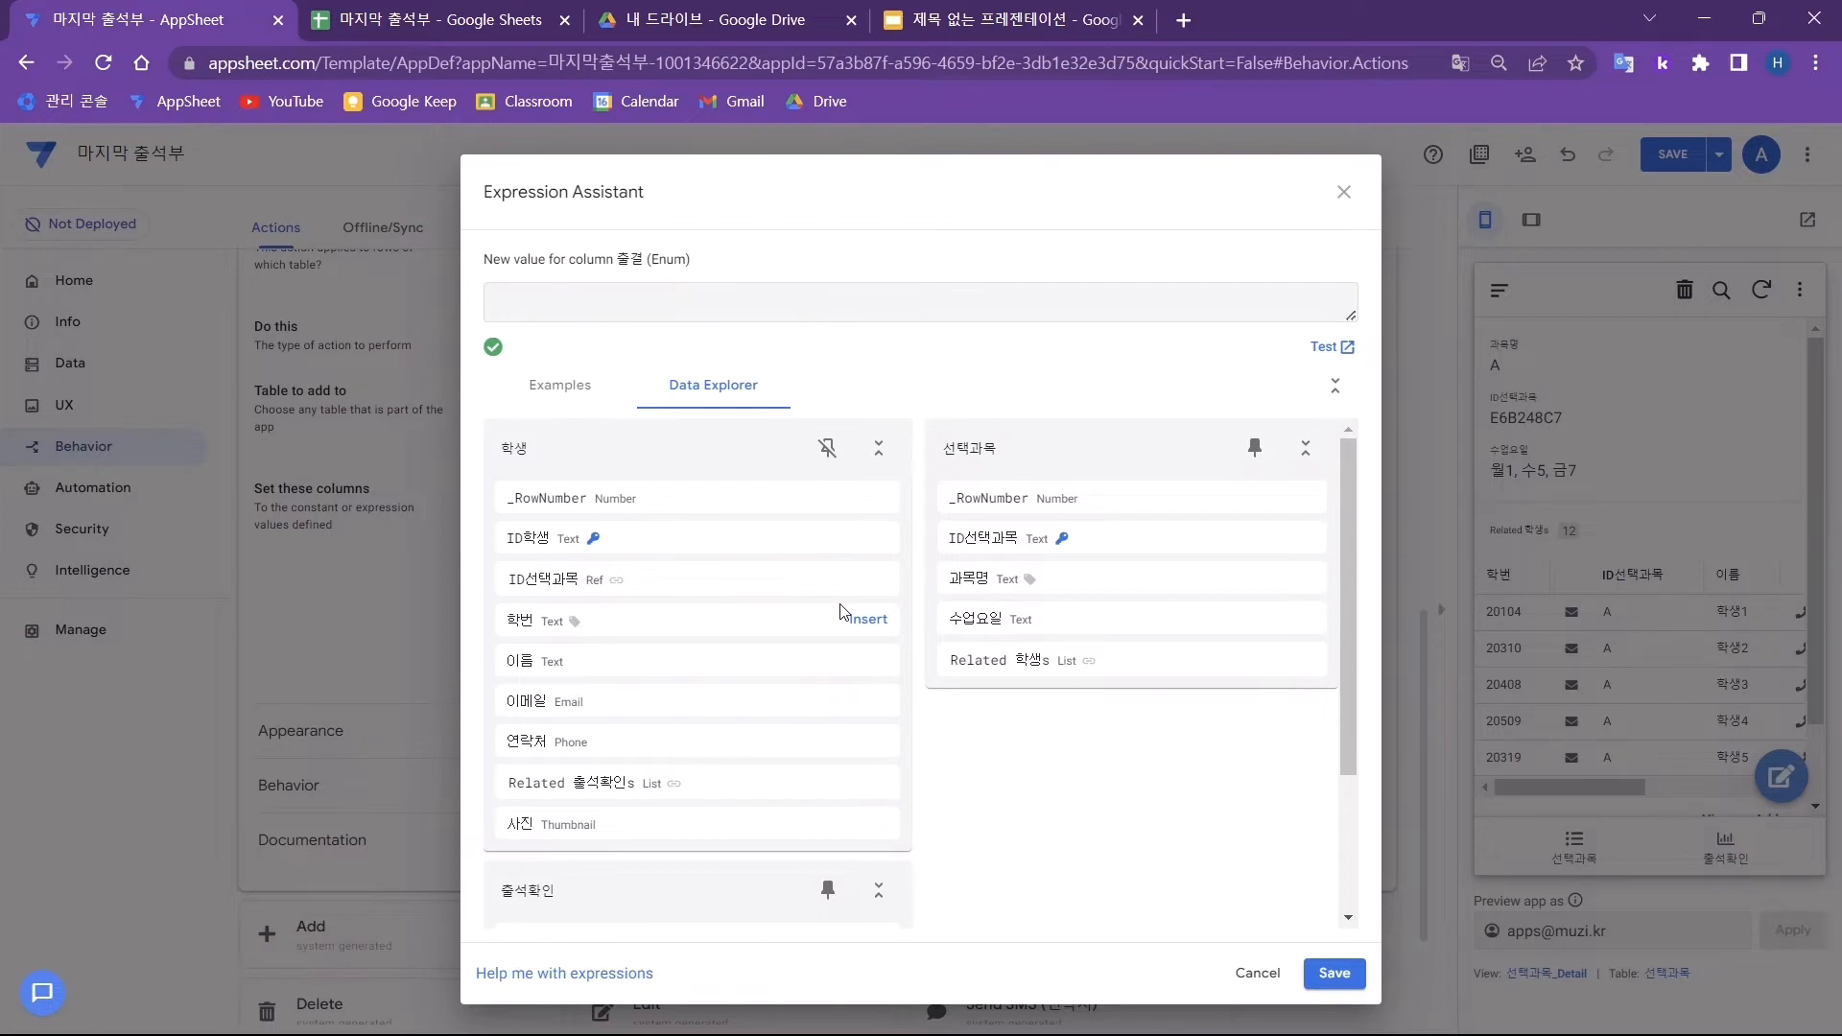
text(출석)
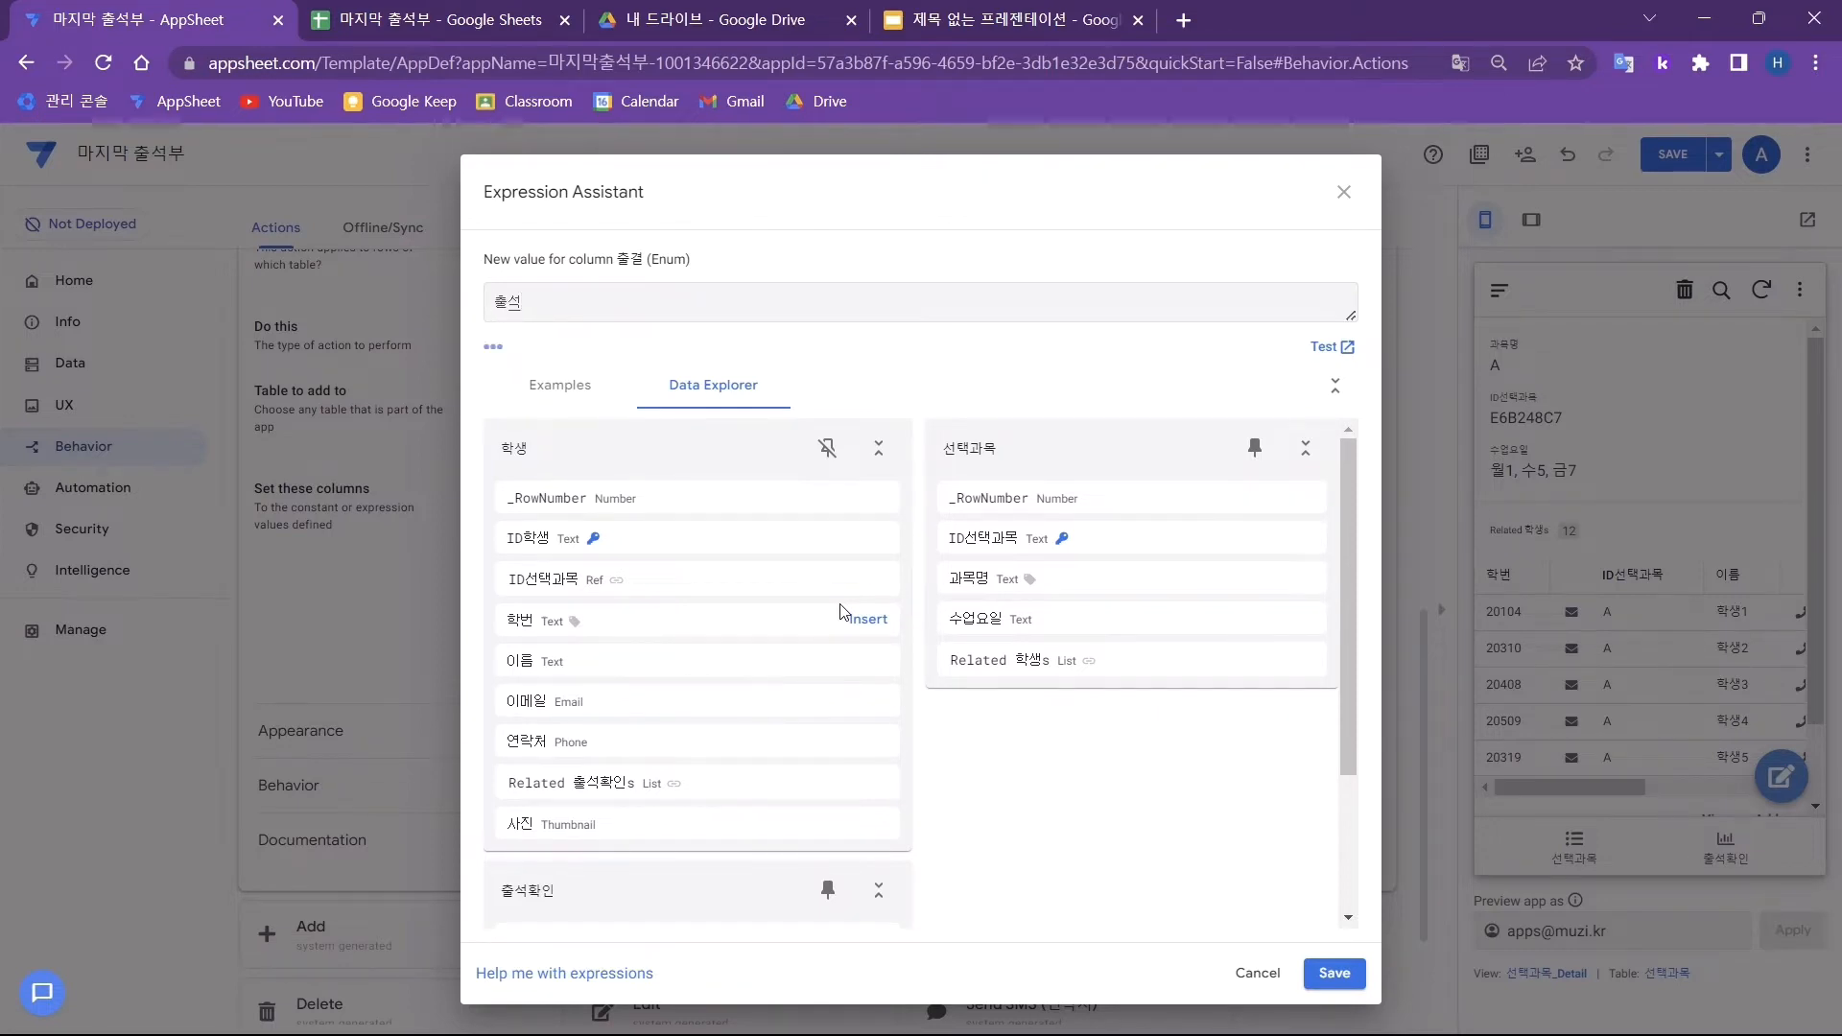
click(1336, 974)
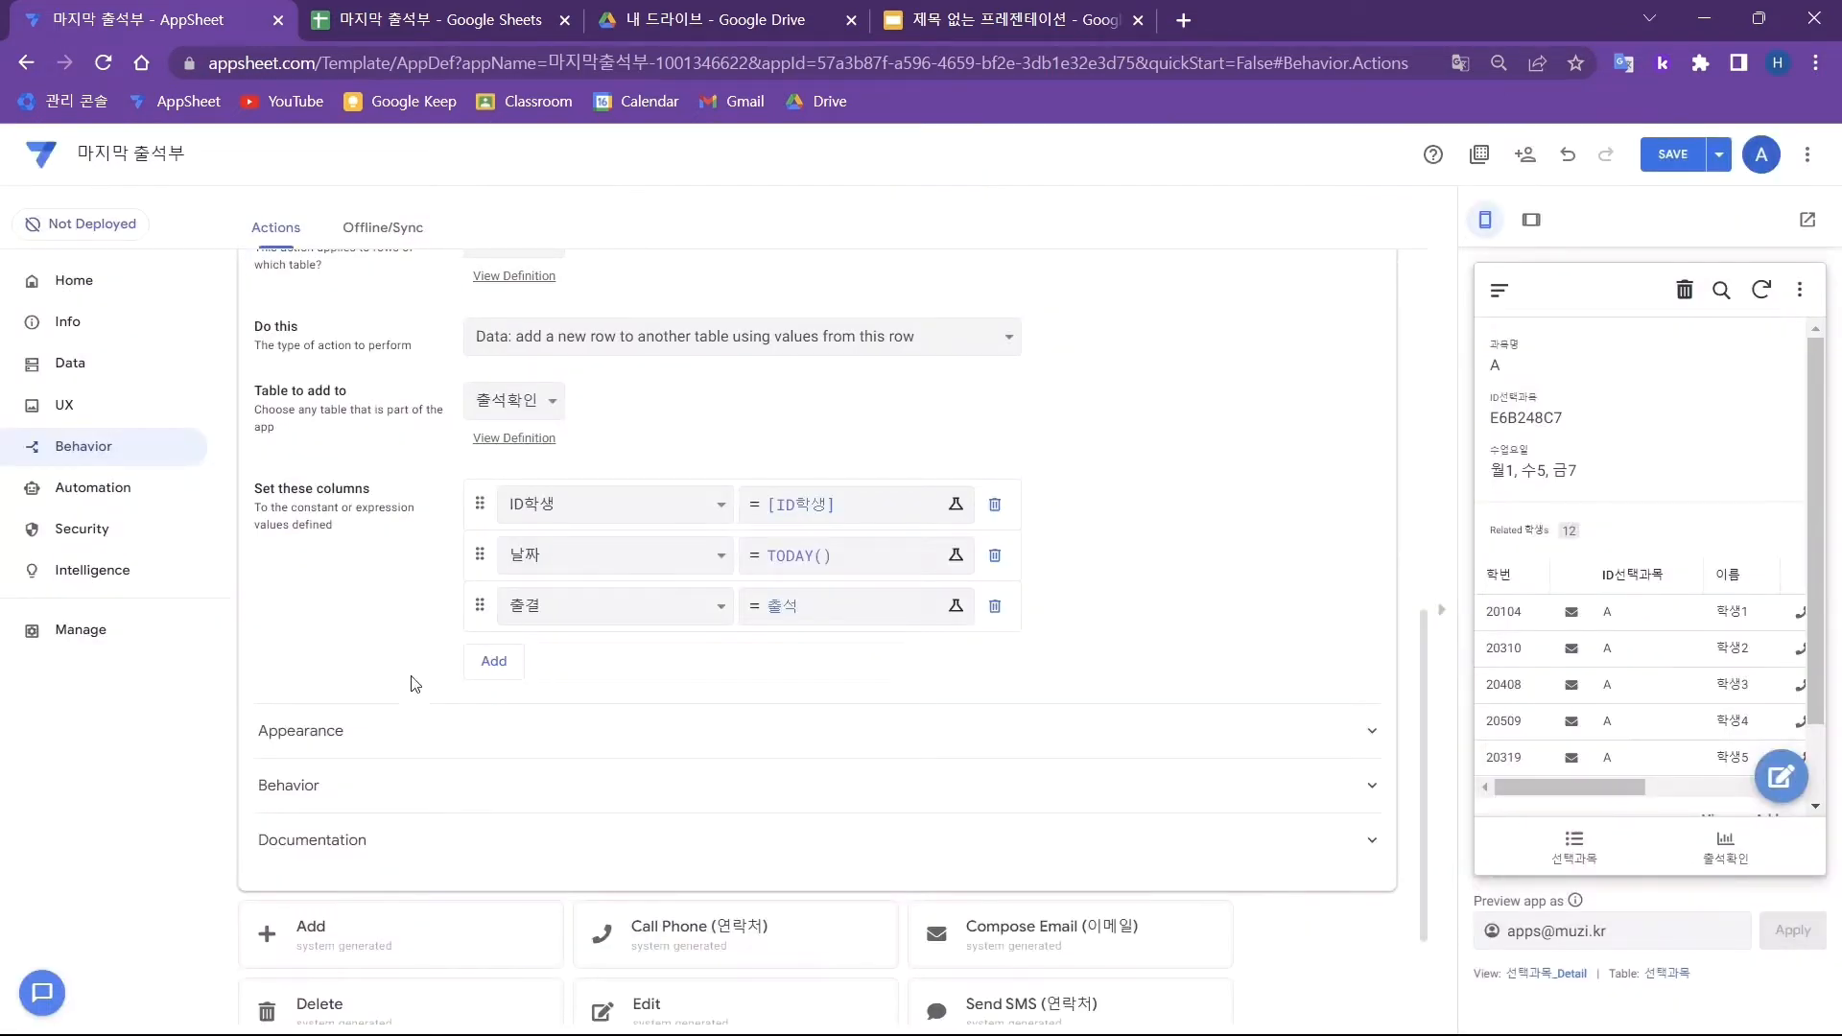
- Search the action icons for "user check" and give the 출석 action the outlined user-check icon
click(383, 740)
scroll(384, 739, down, 3)
click(618, 677)
text(user check)
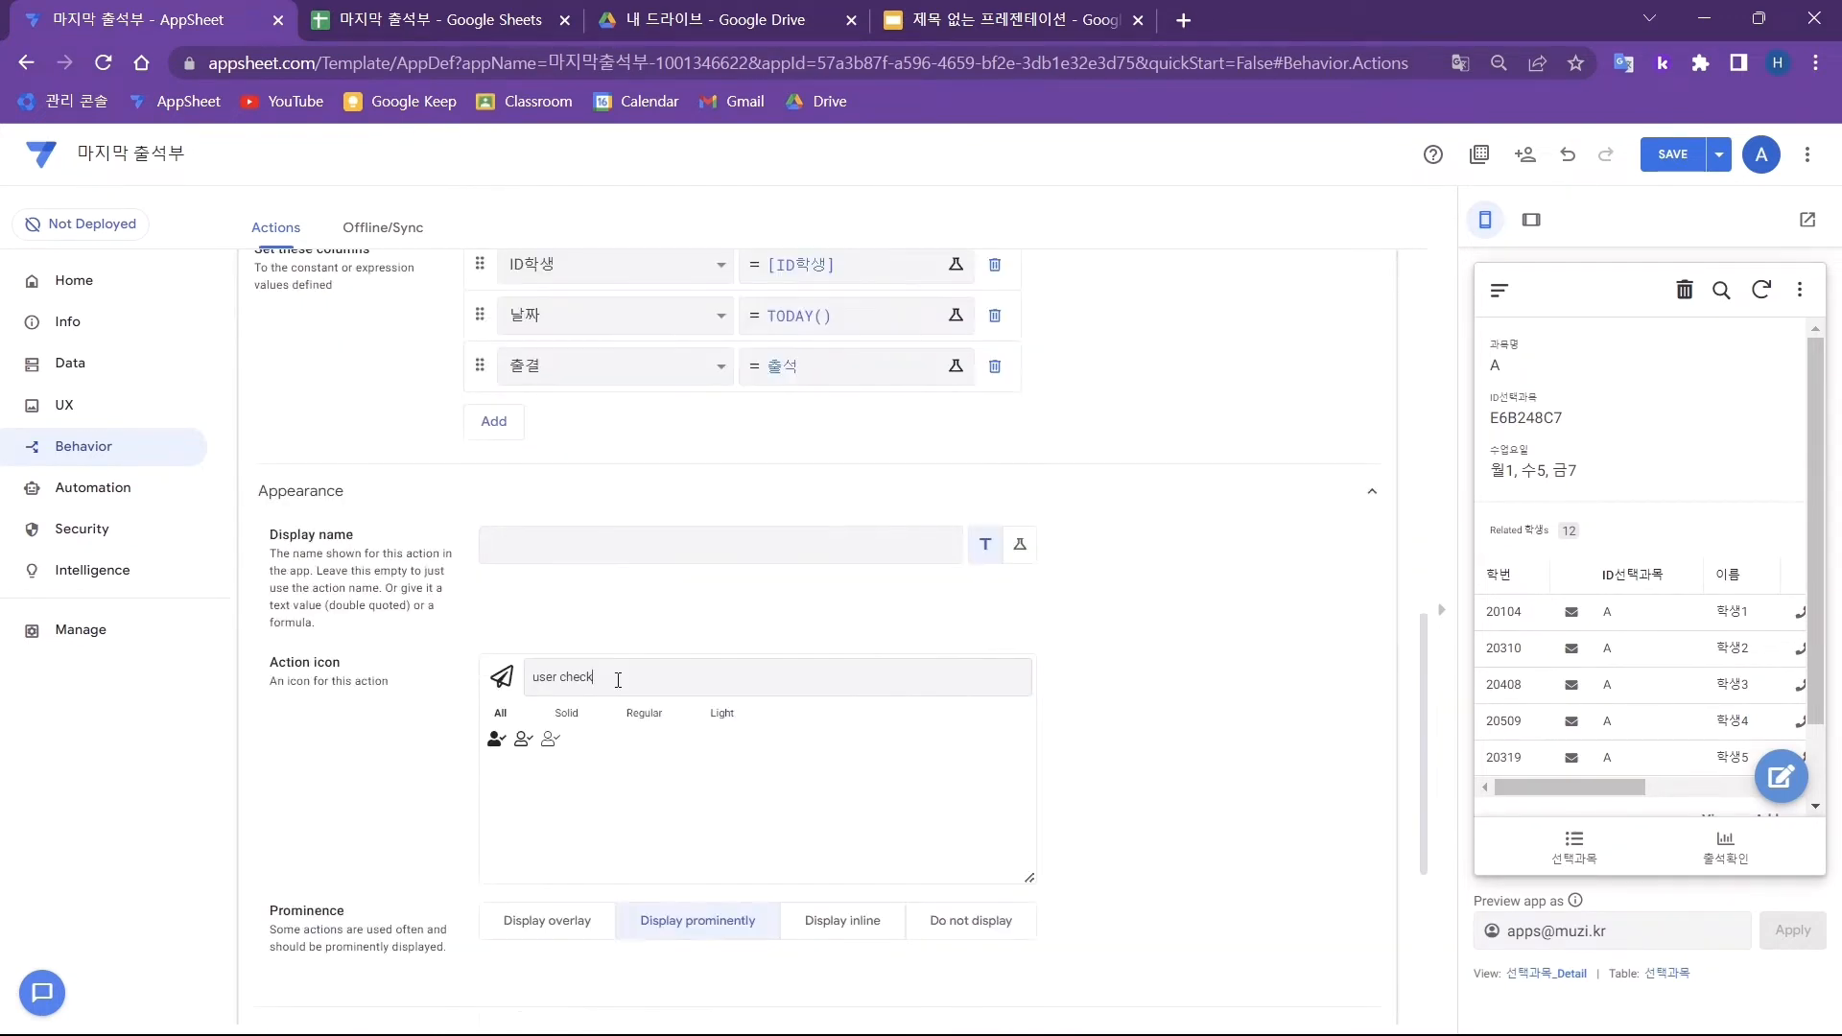
click(519, 741)
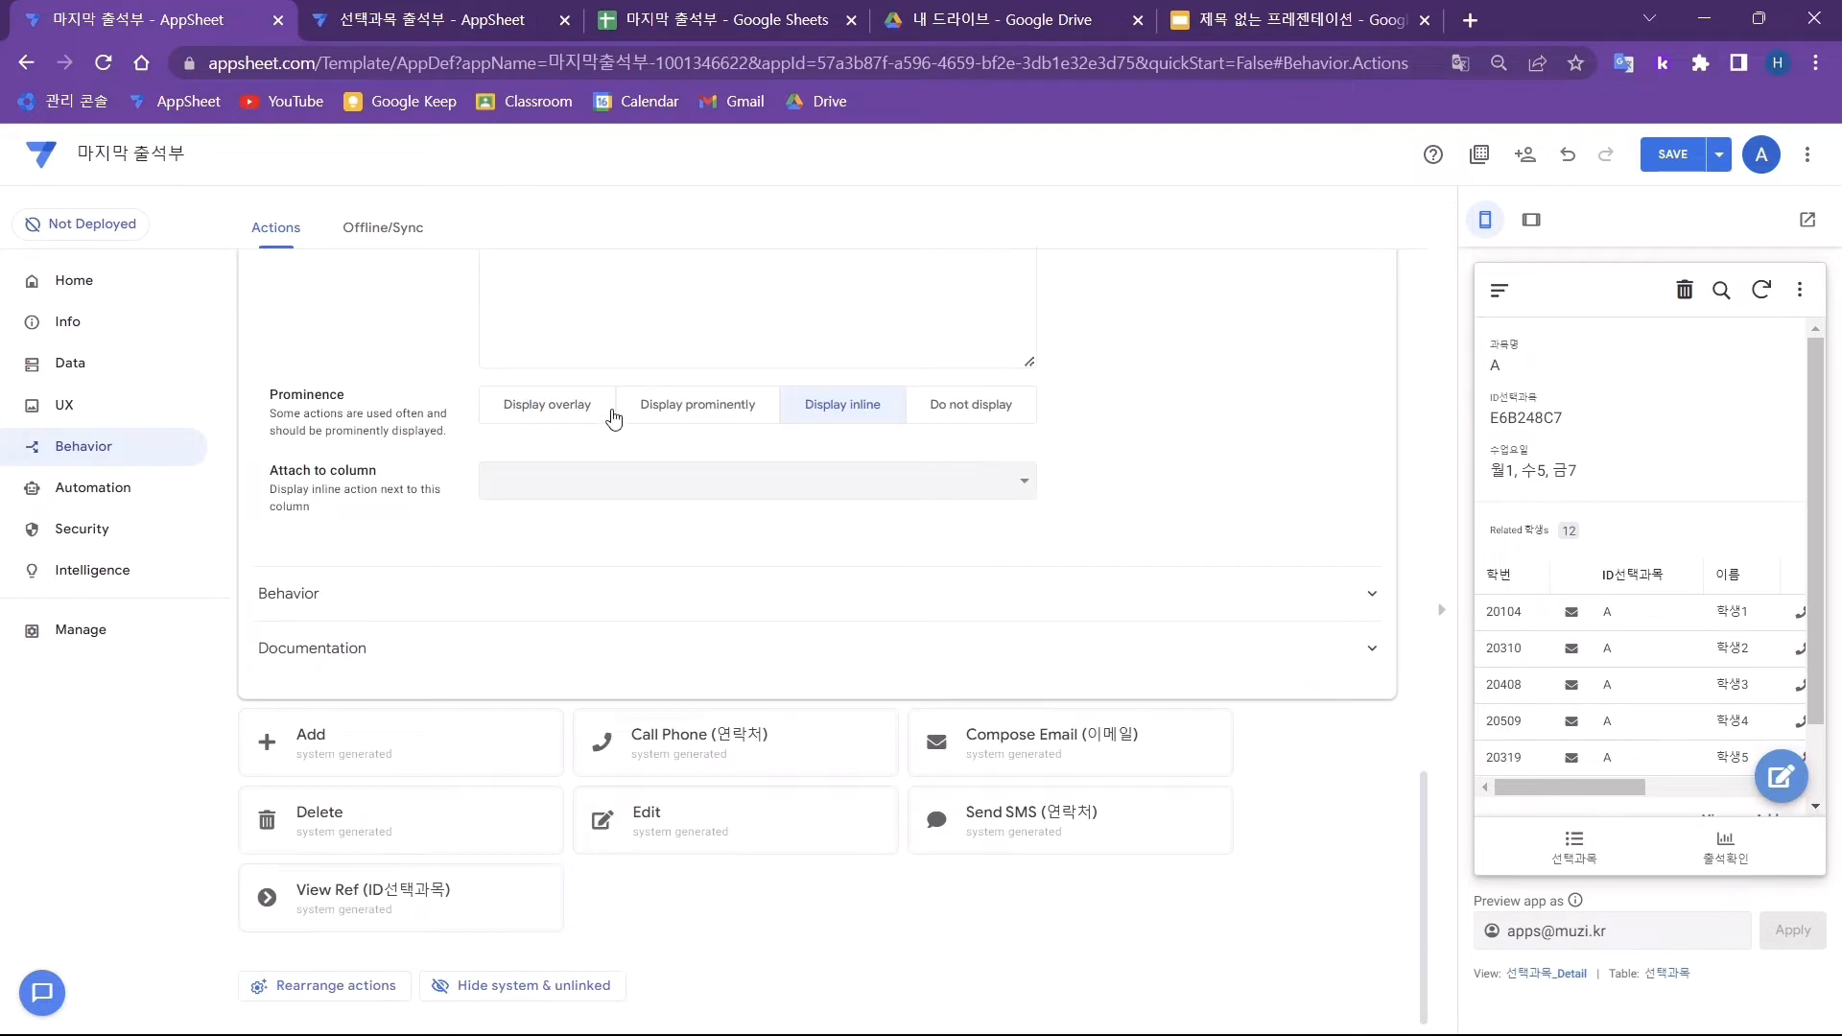
- Set the 출석 action's prominence to Display prominently and save the app
click(675, 407)
click(680, 491)
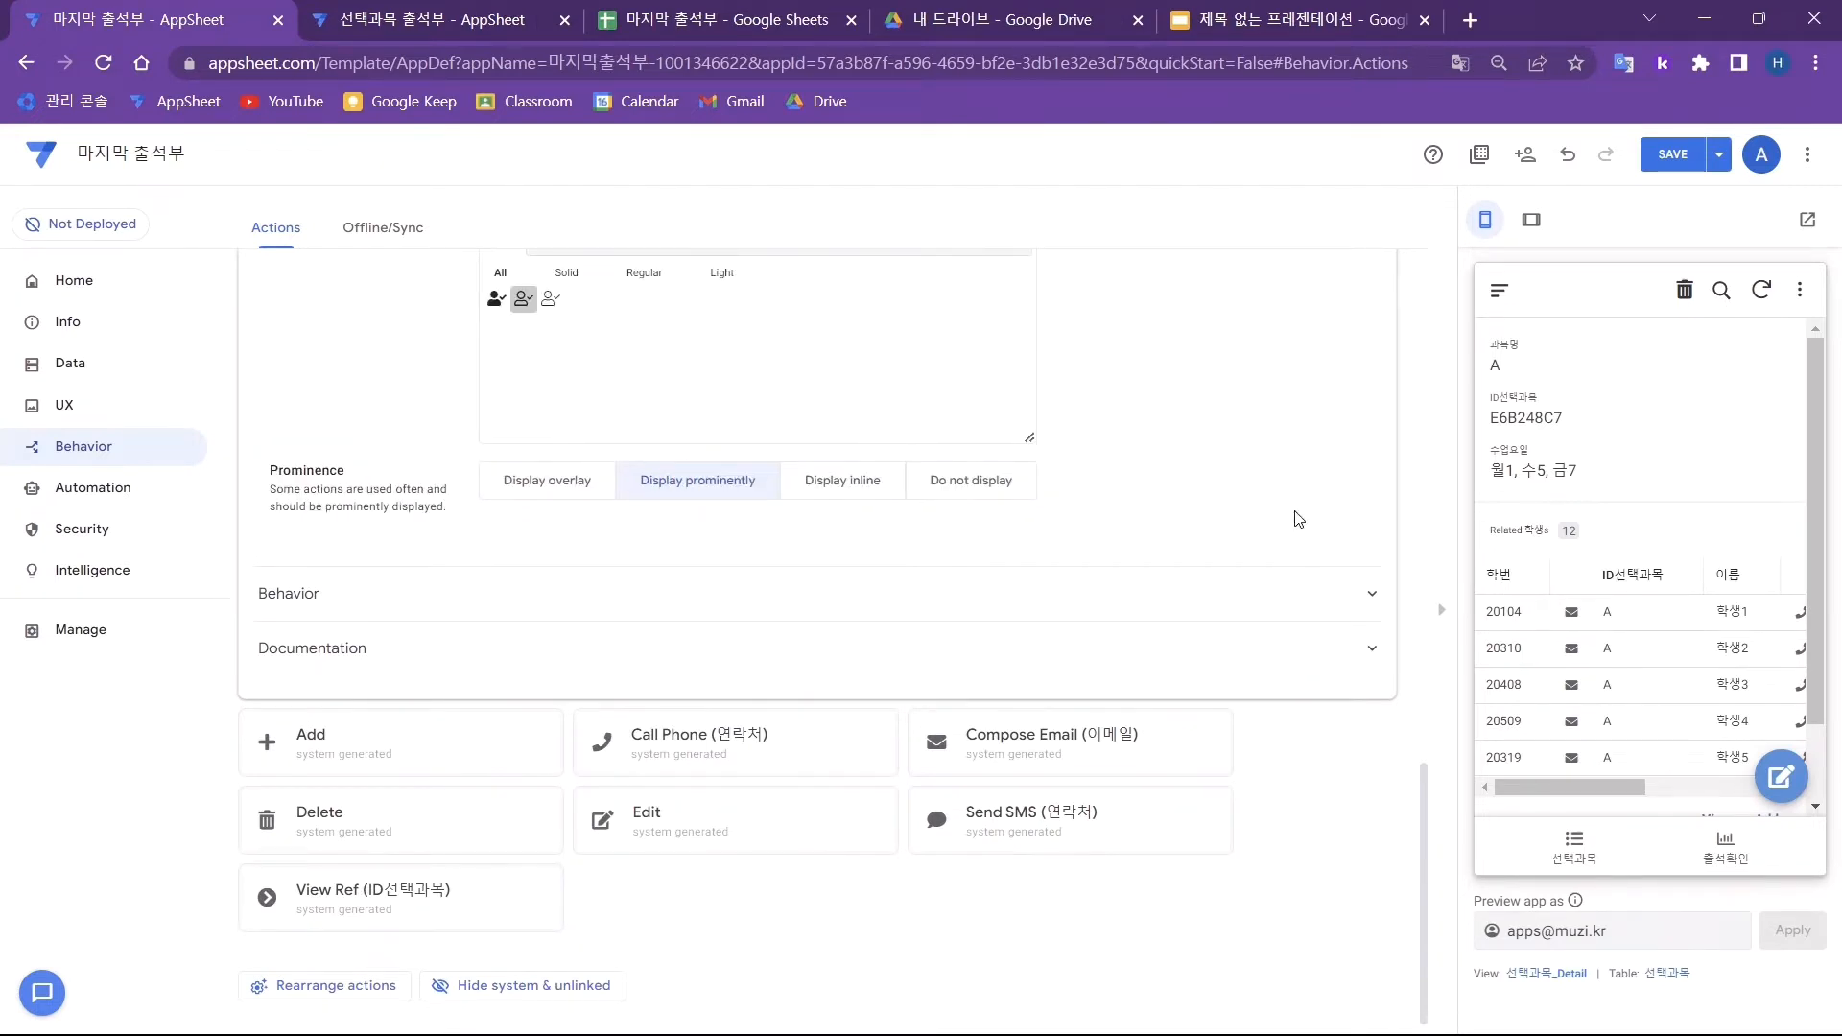
click(1672, 154)
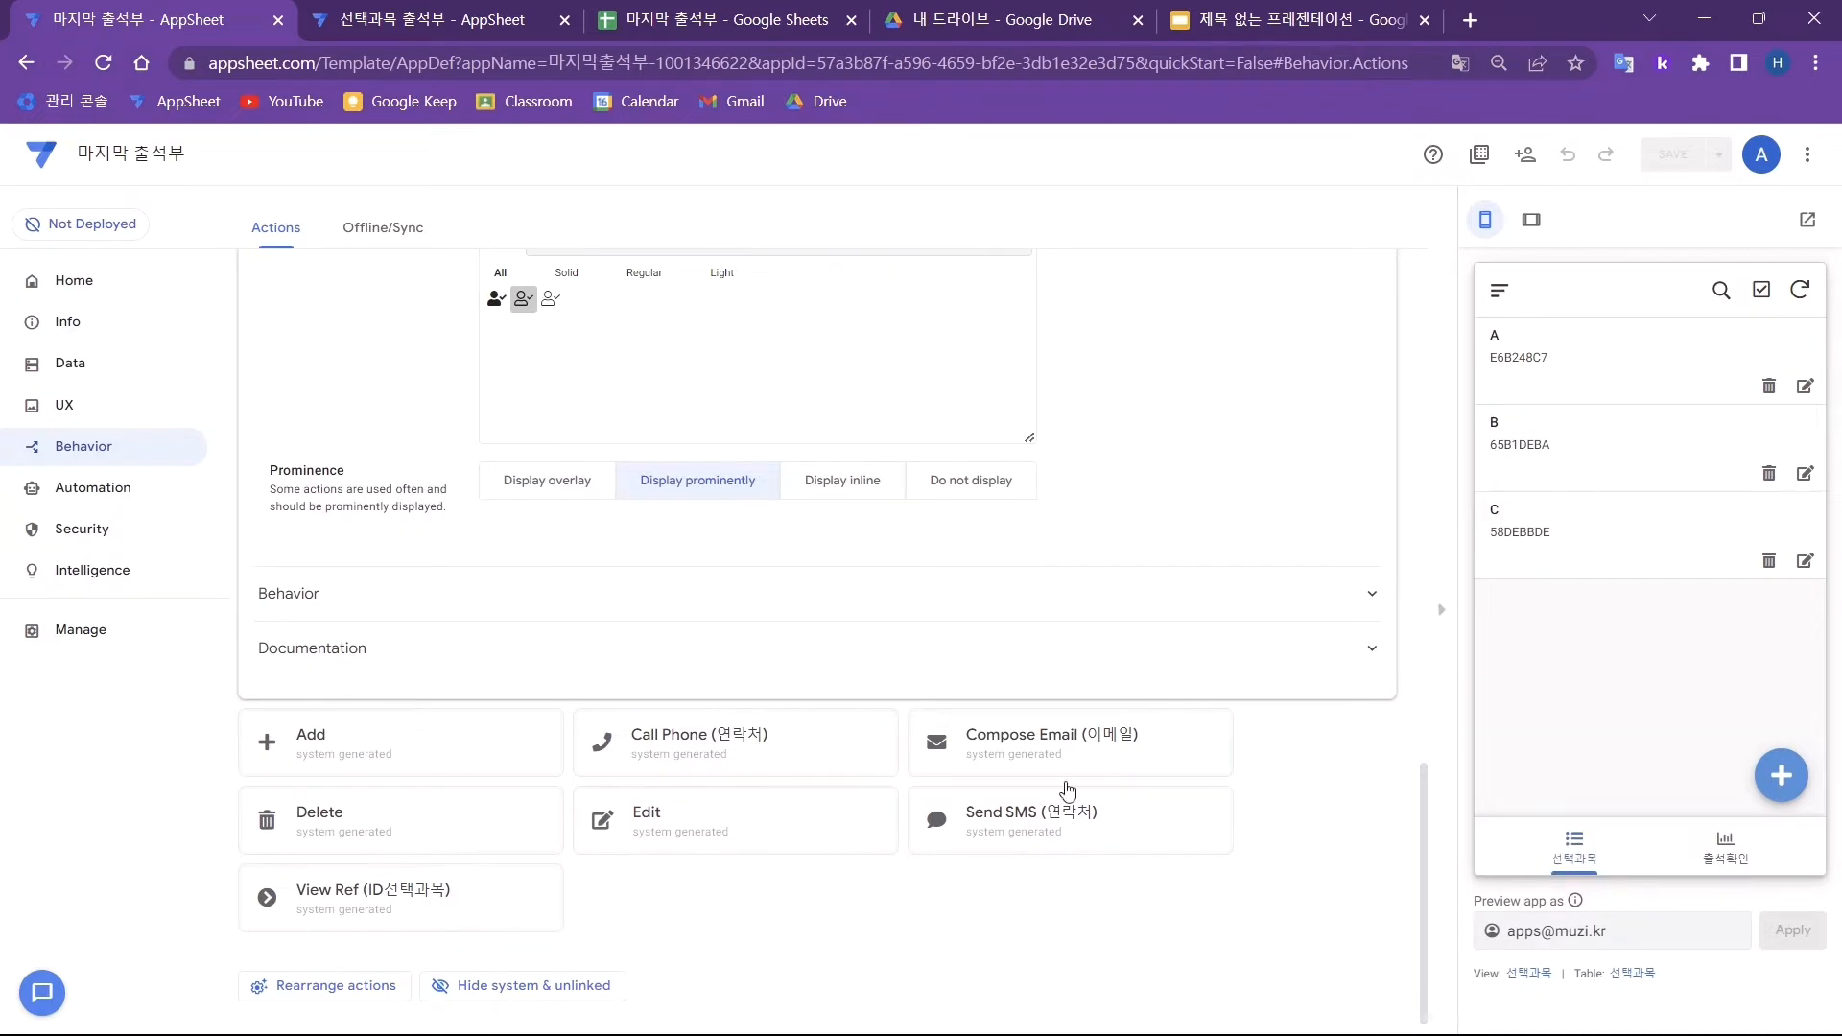
- Open the settings of the 학생_Inline view among the UX ref views
click(77, 405)
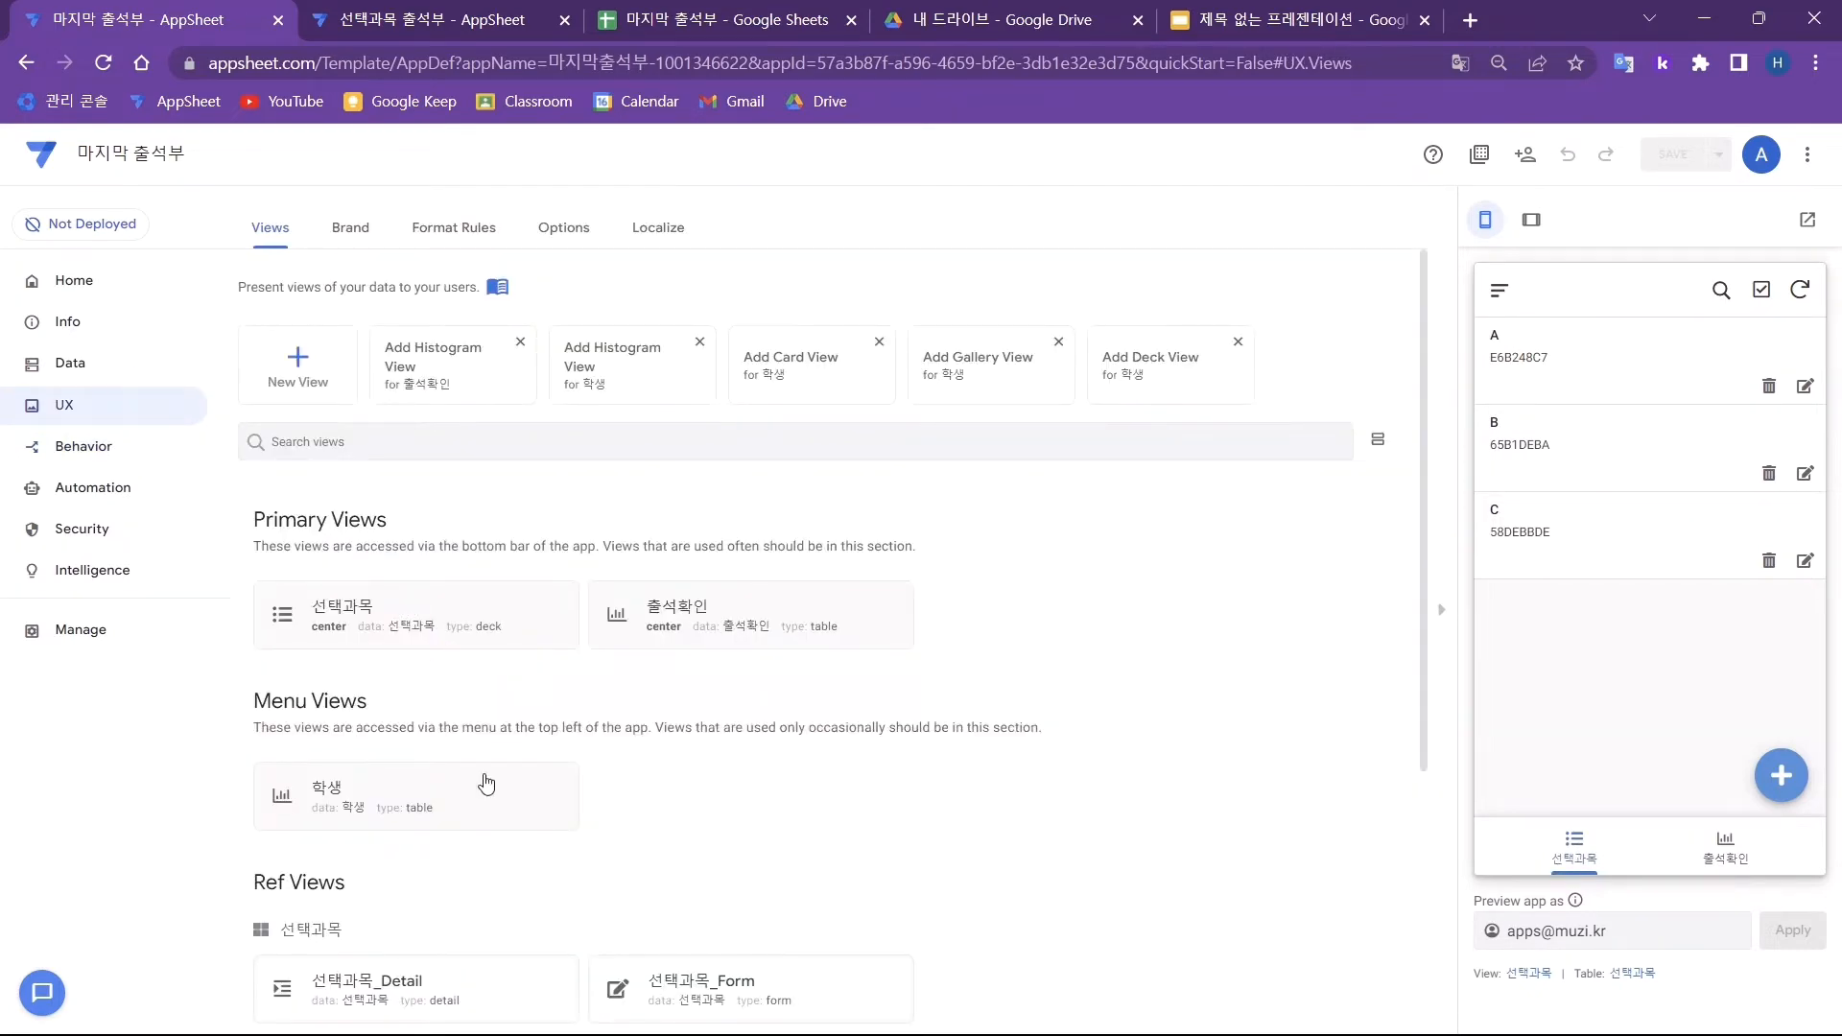
scroll(485, 771, down, 4)
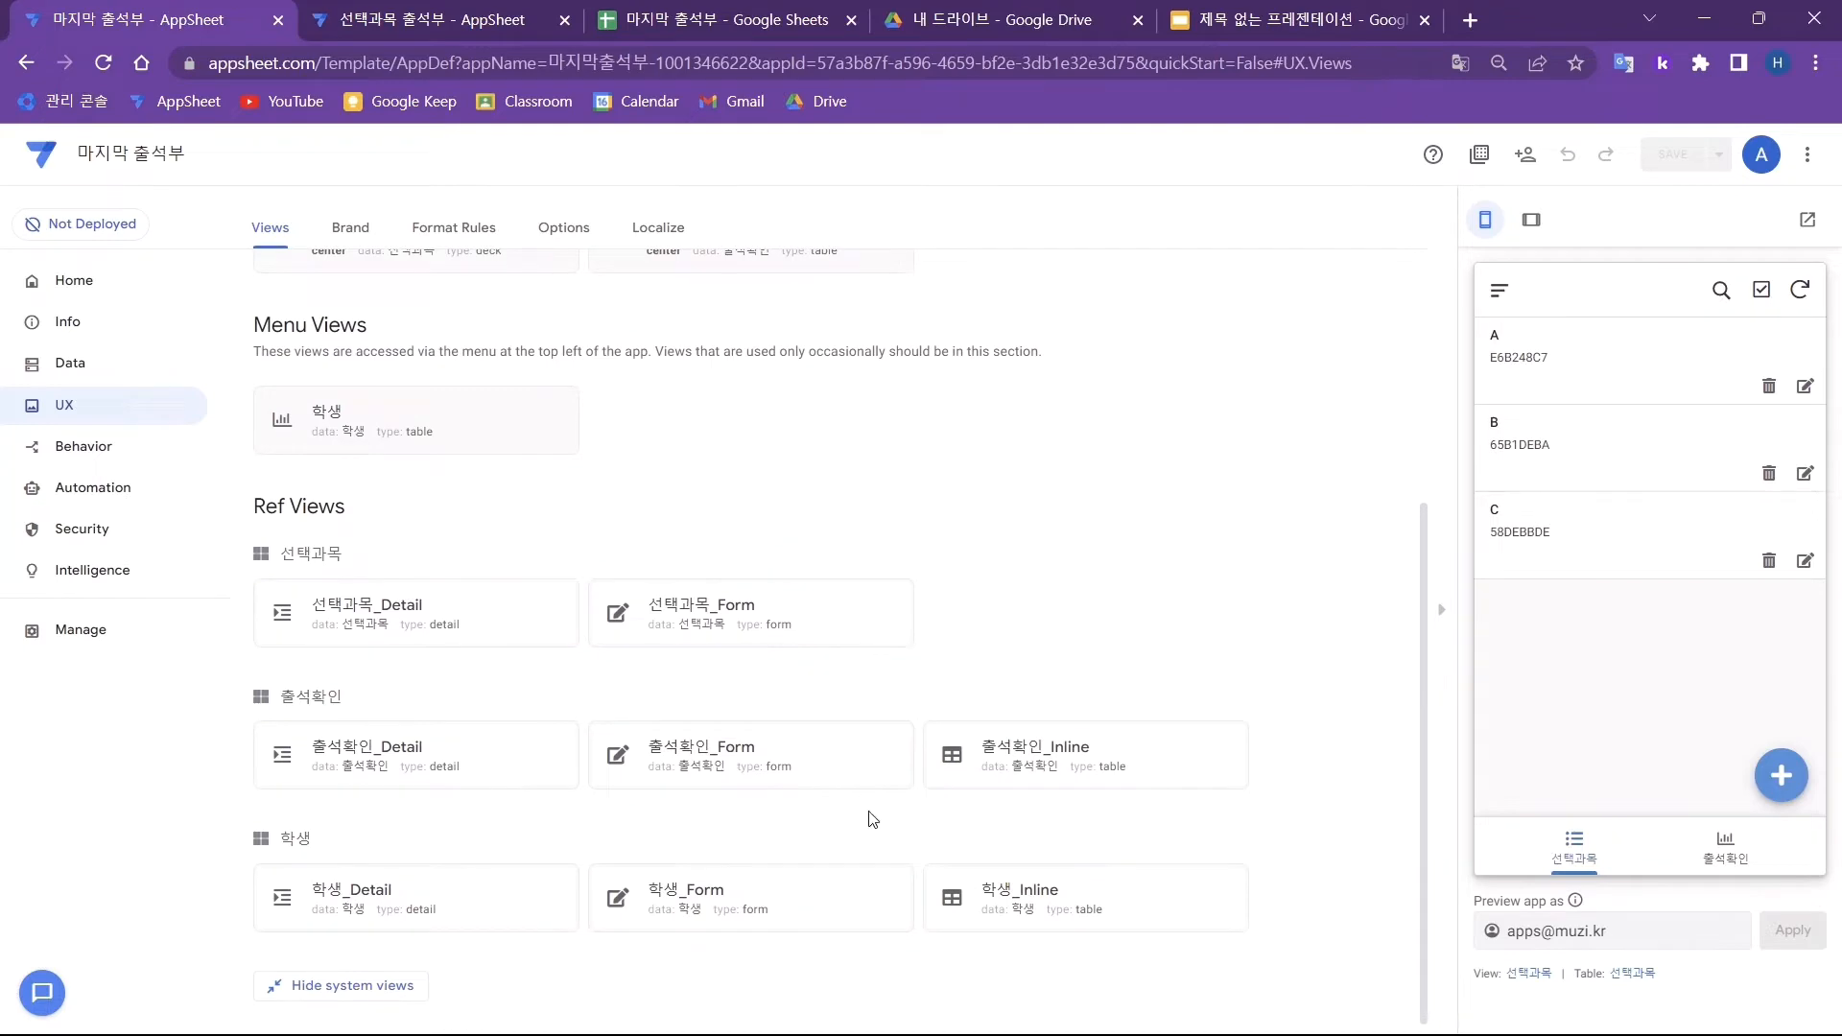
click(1084, 900)
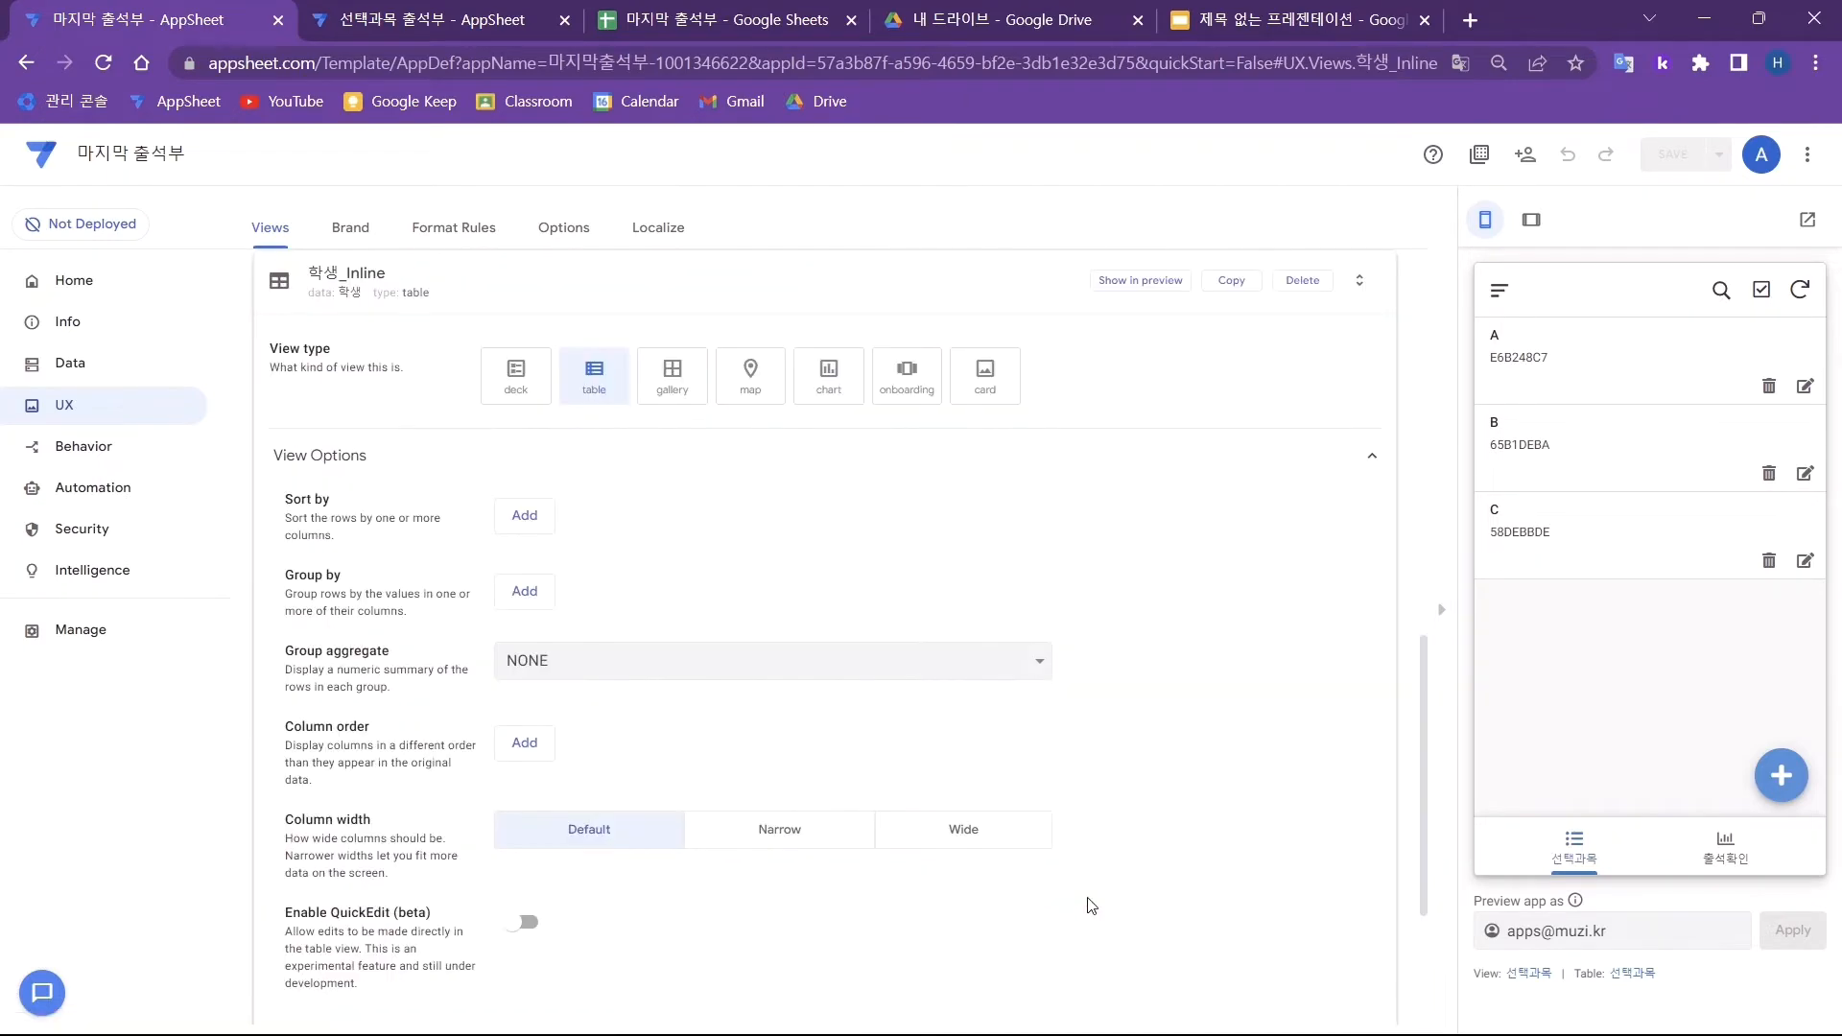
scroll(1092, 907, down, 3)
scroll(1092, 907, up, 4)
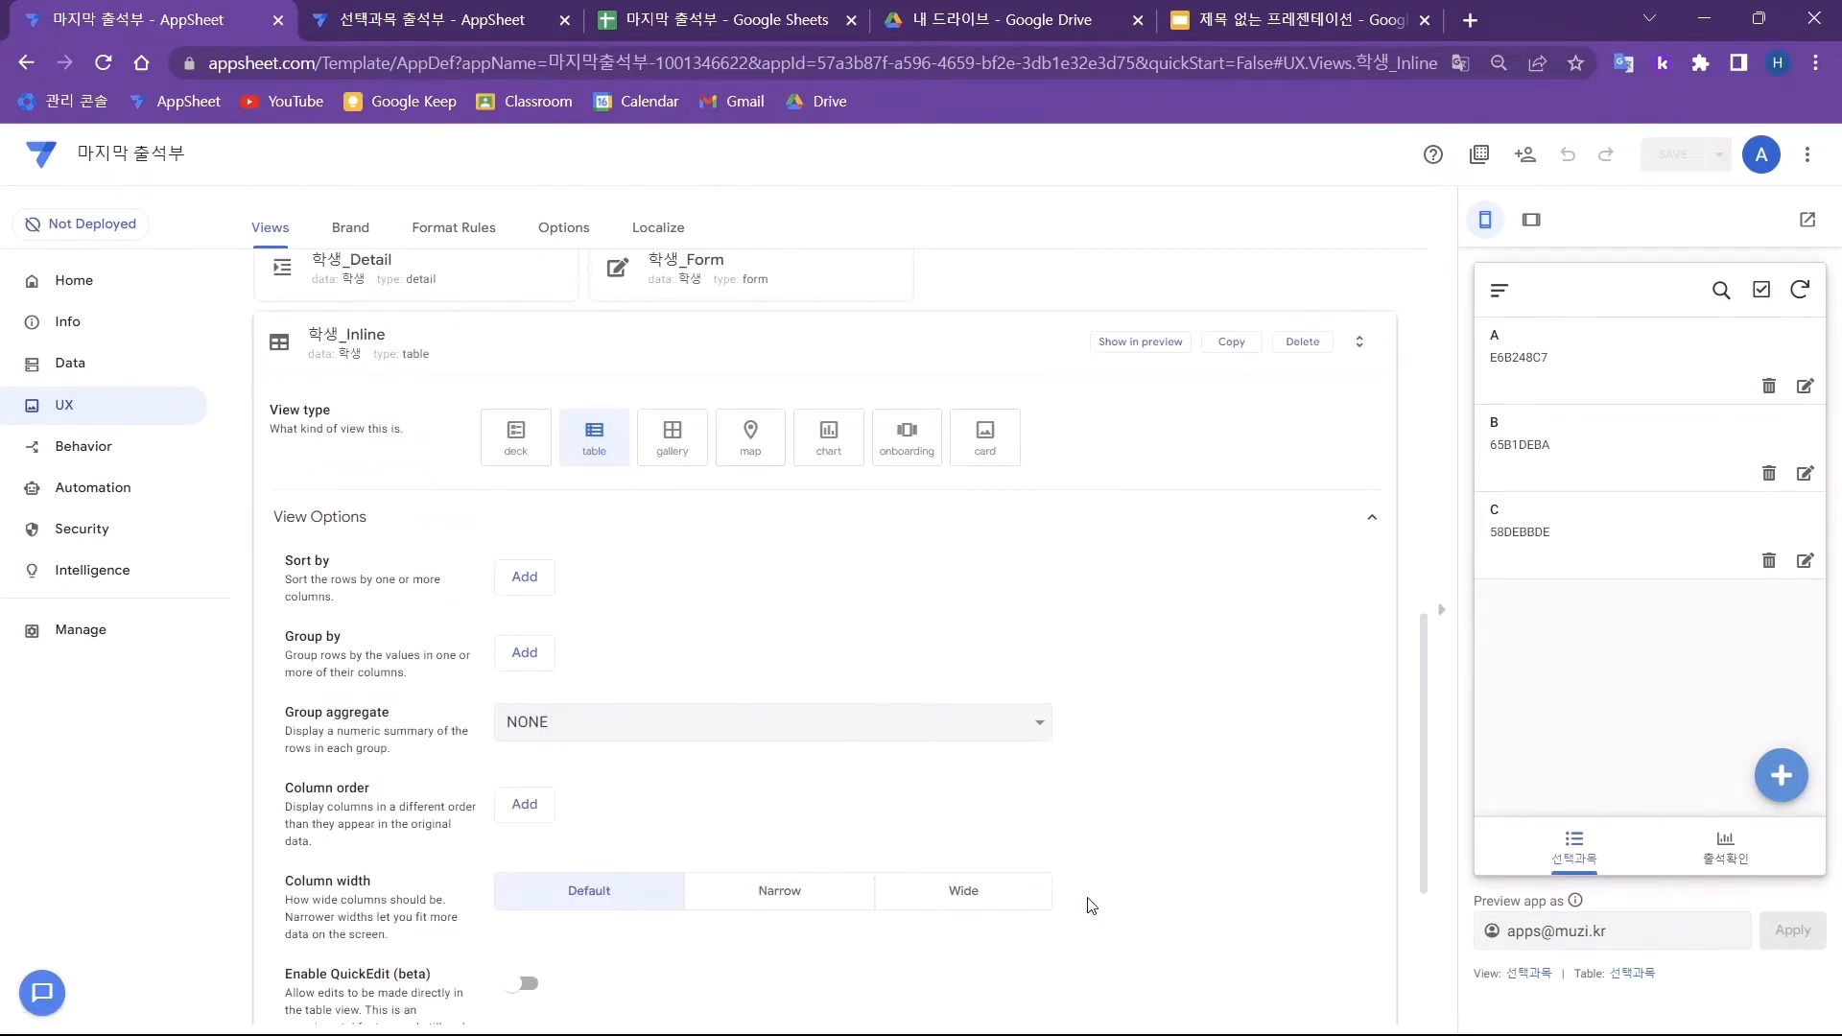
scroll(1092, 907, down, 1)
- Open subject A in the app preview to examine how its related students are laid out in table form
click(594, 420)
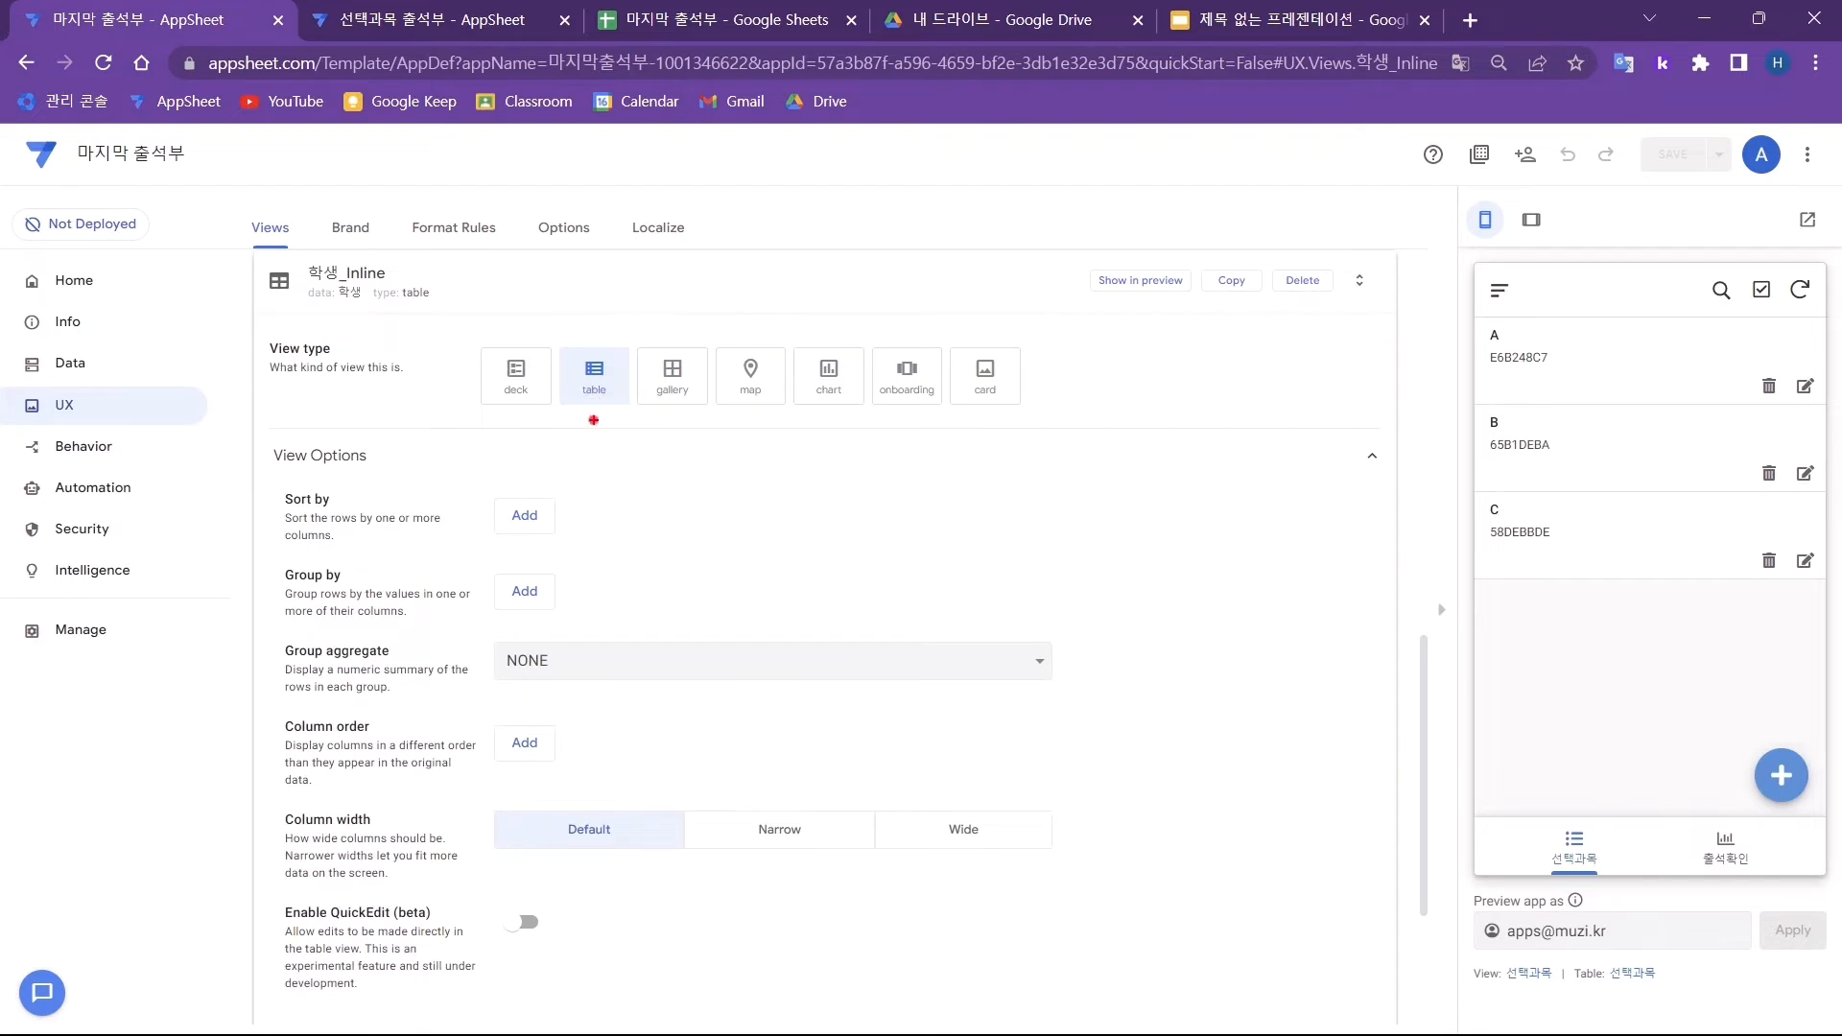
click(594, 420)
click(593, 420)
click(1576, 852)
click(1621, 383)
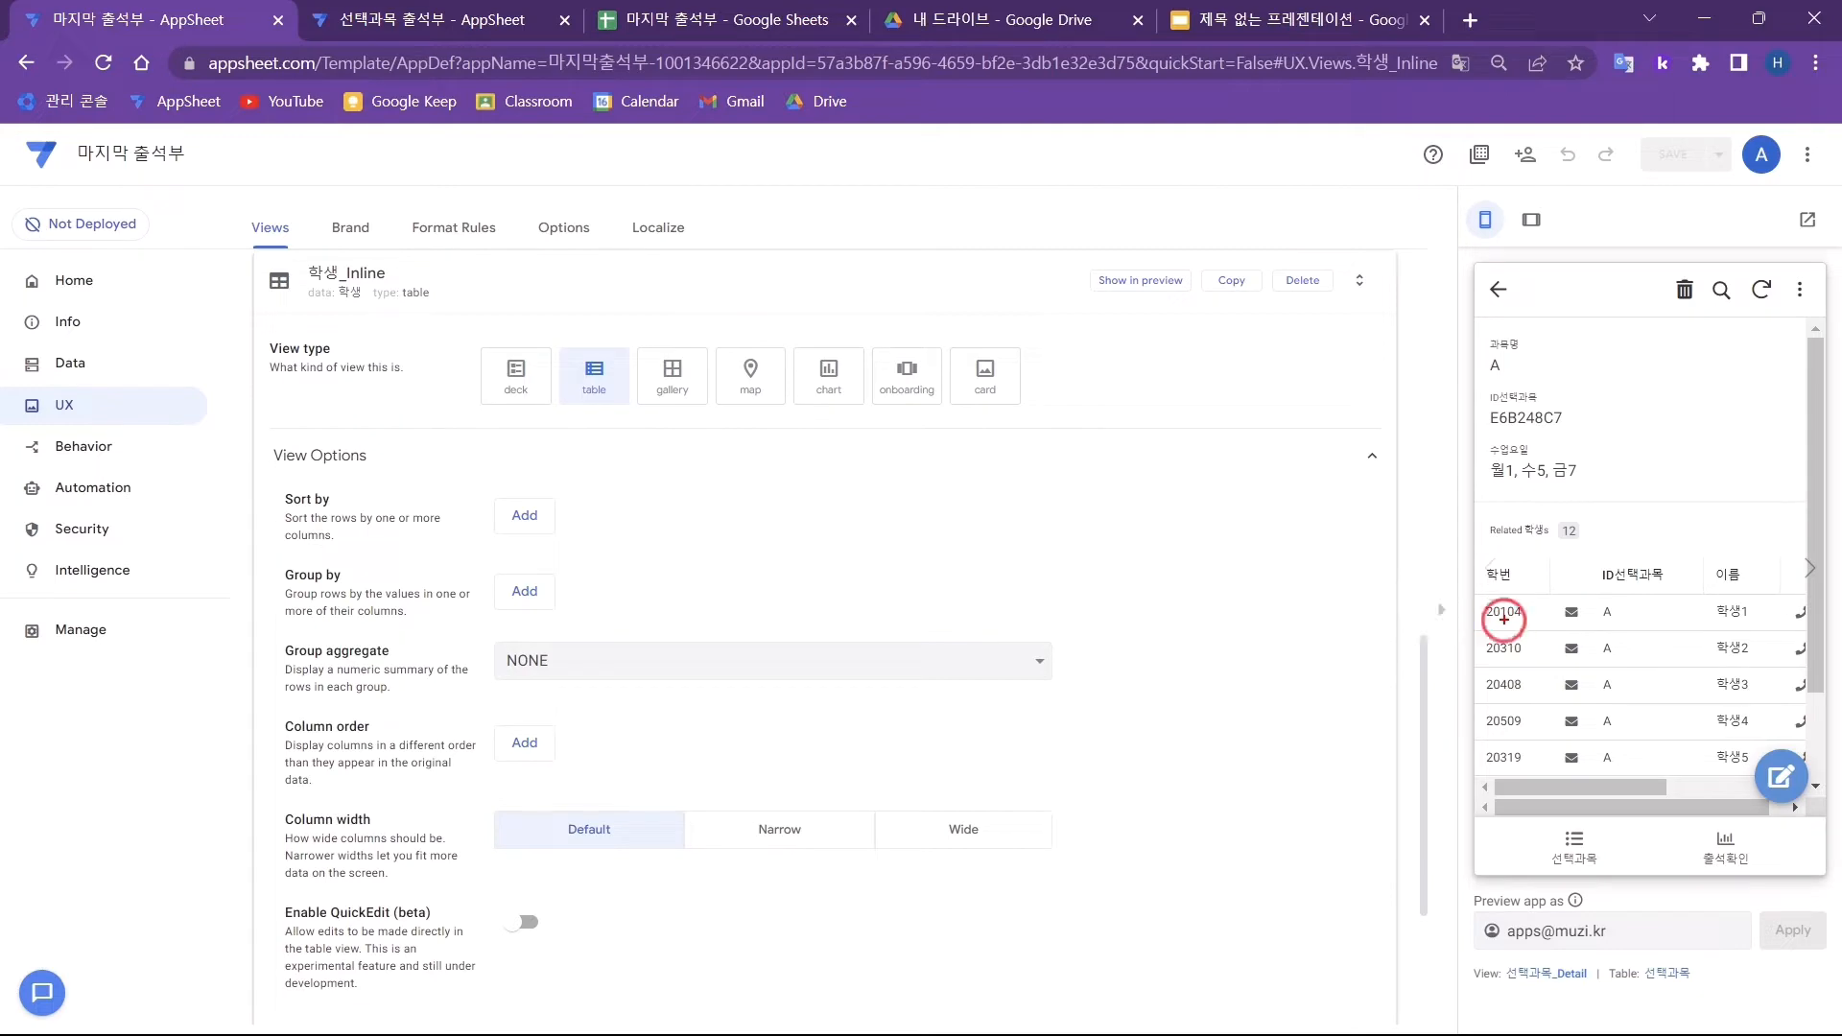
- Change the 학생_Inline view to the deck type with 출석 as its only action bar action, and save the app
click(526, 377)
scroll(487, 395, down, 2)
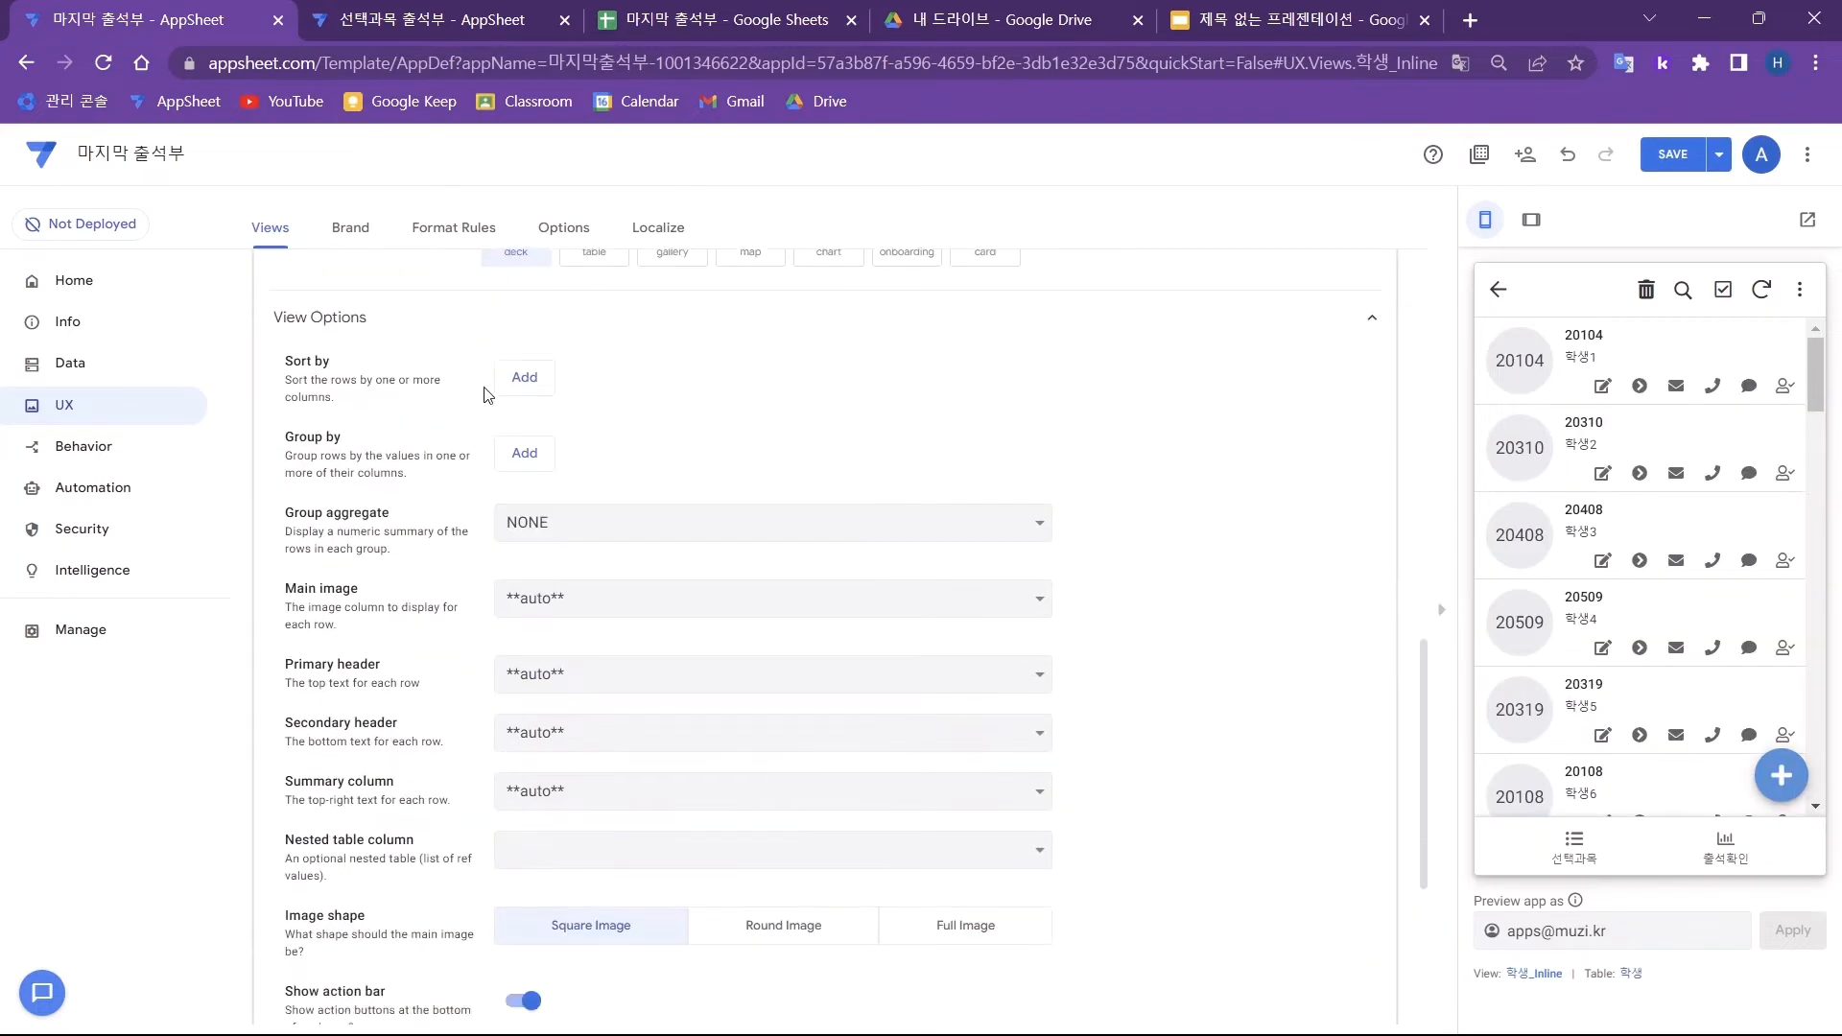
scroll(487, 395, down, 4)
click(480, 677)
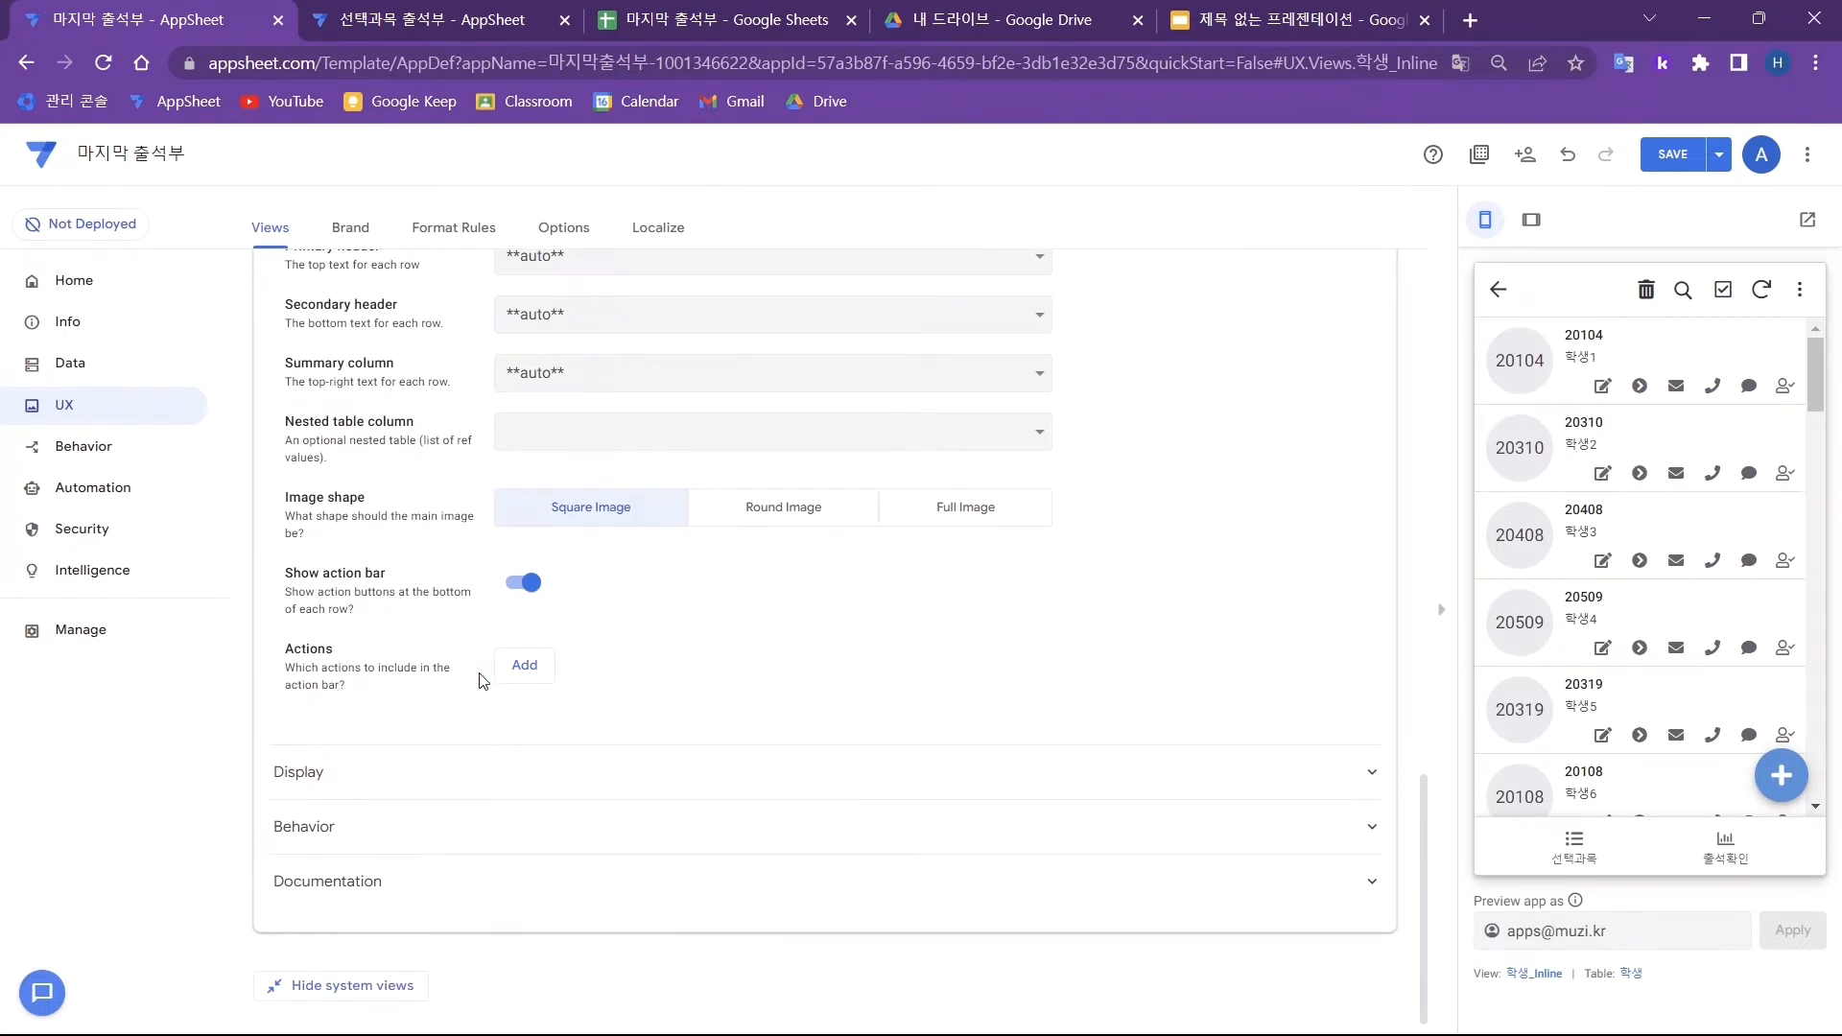
click(523, 666)
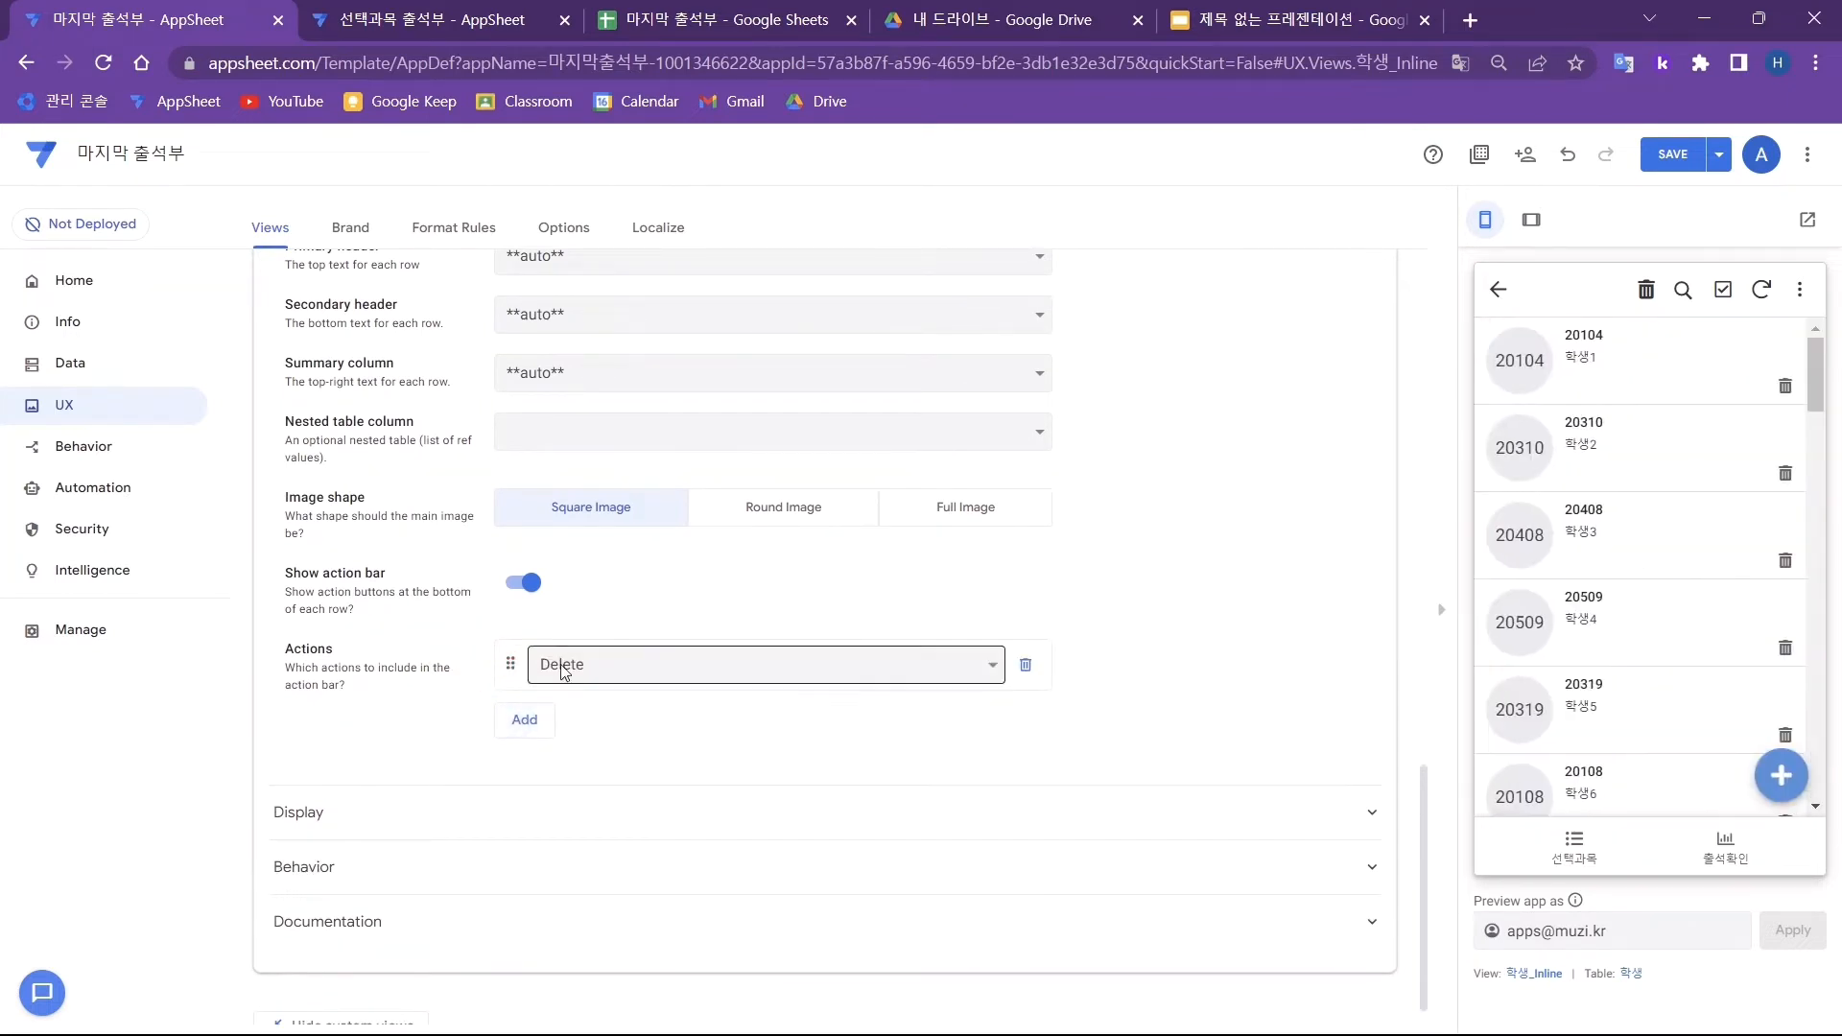
click(564, 667)
click(551, 840)
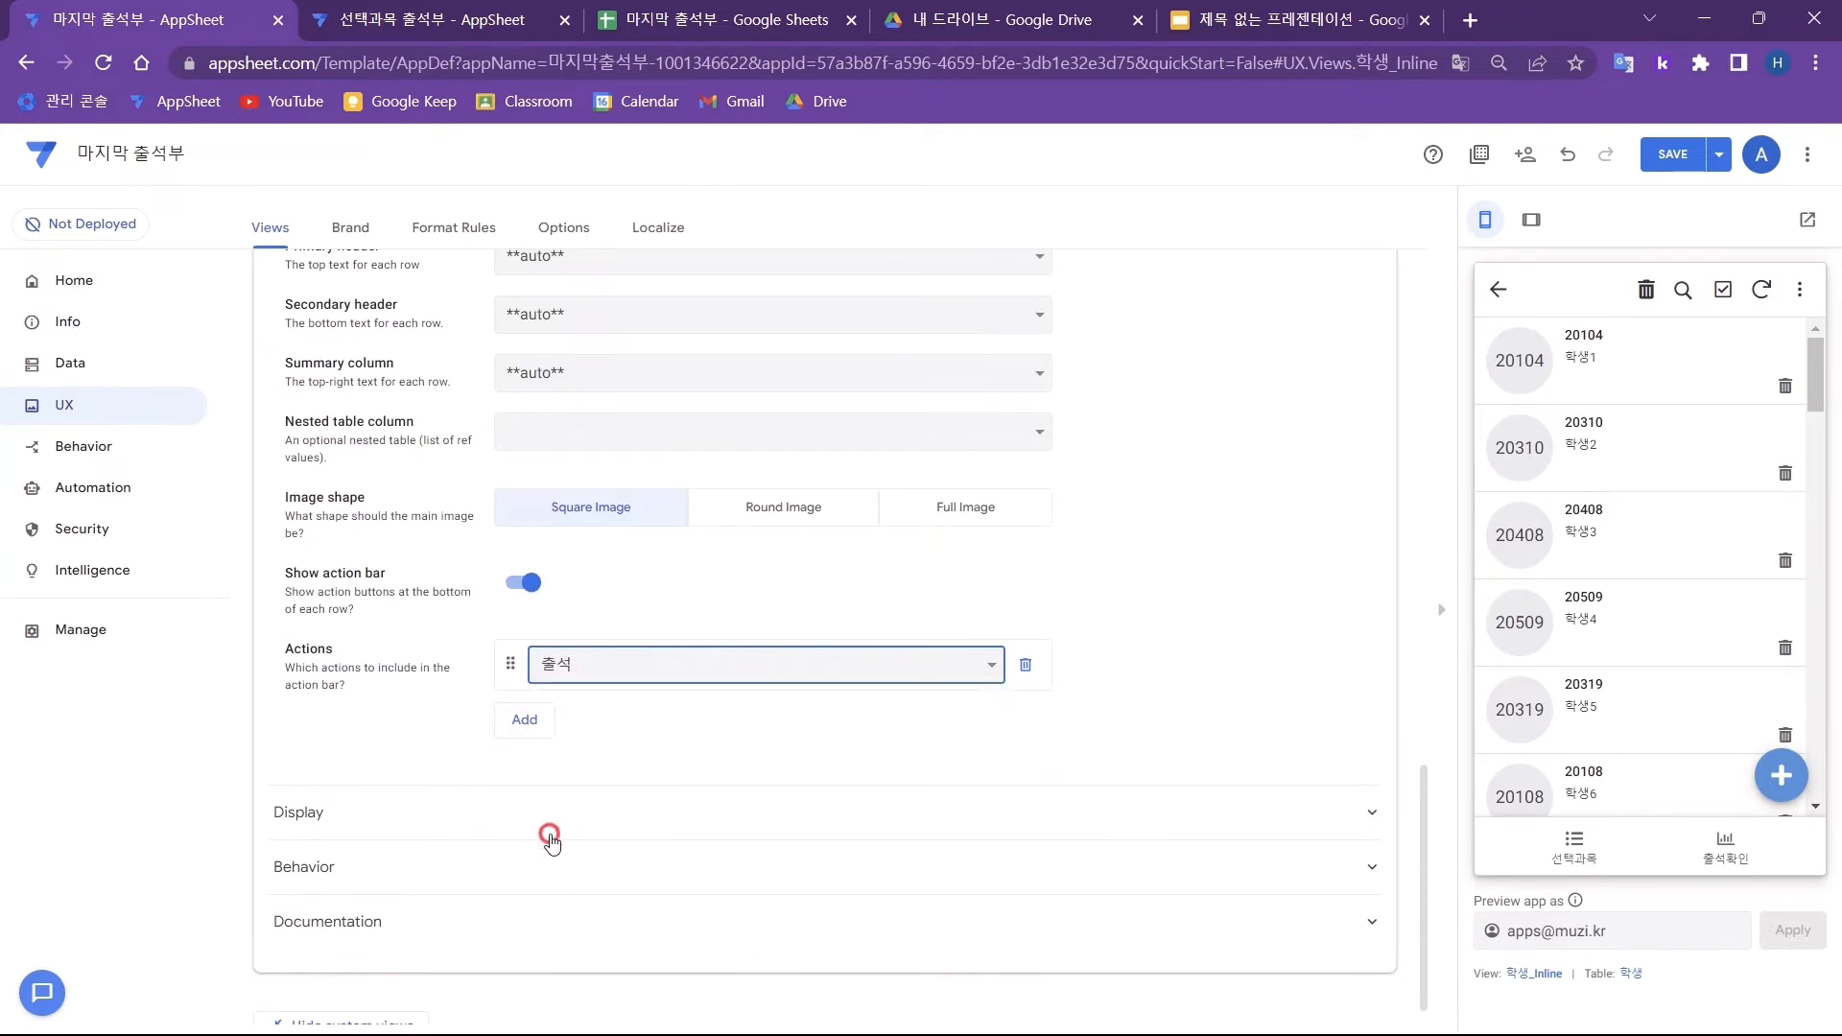
click(1671, 159)
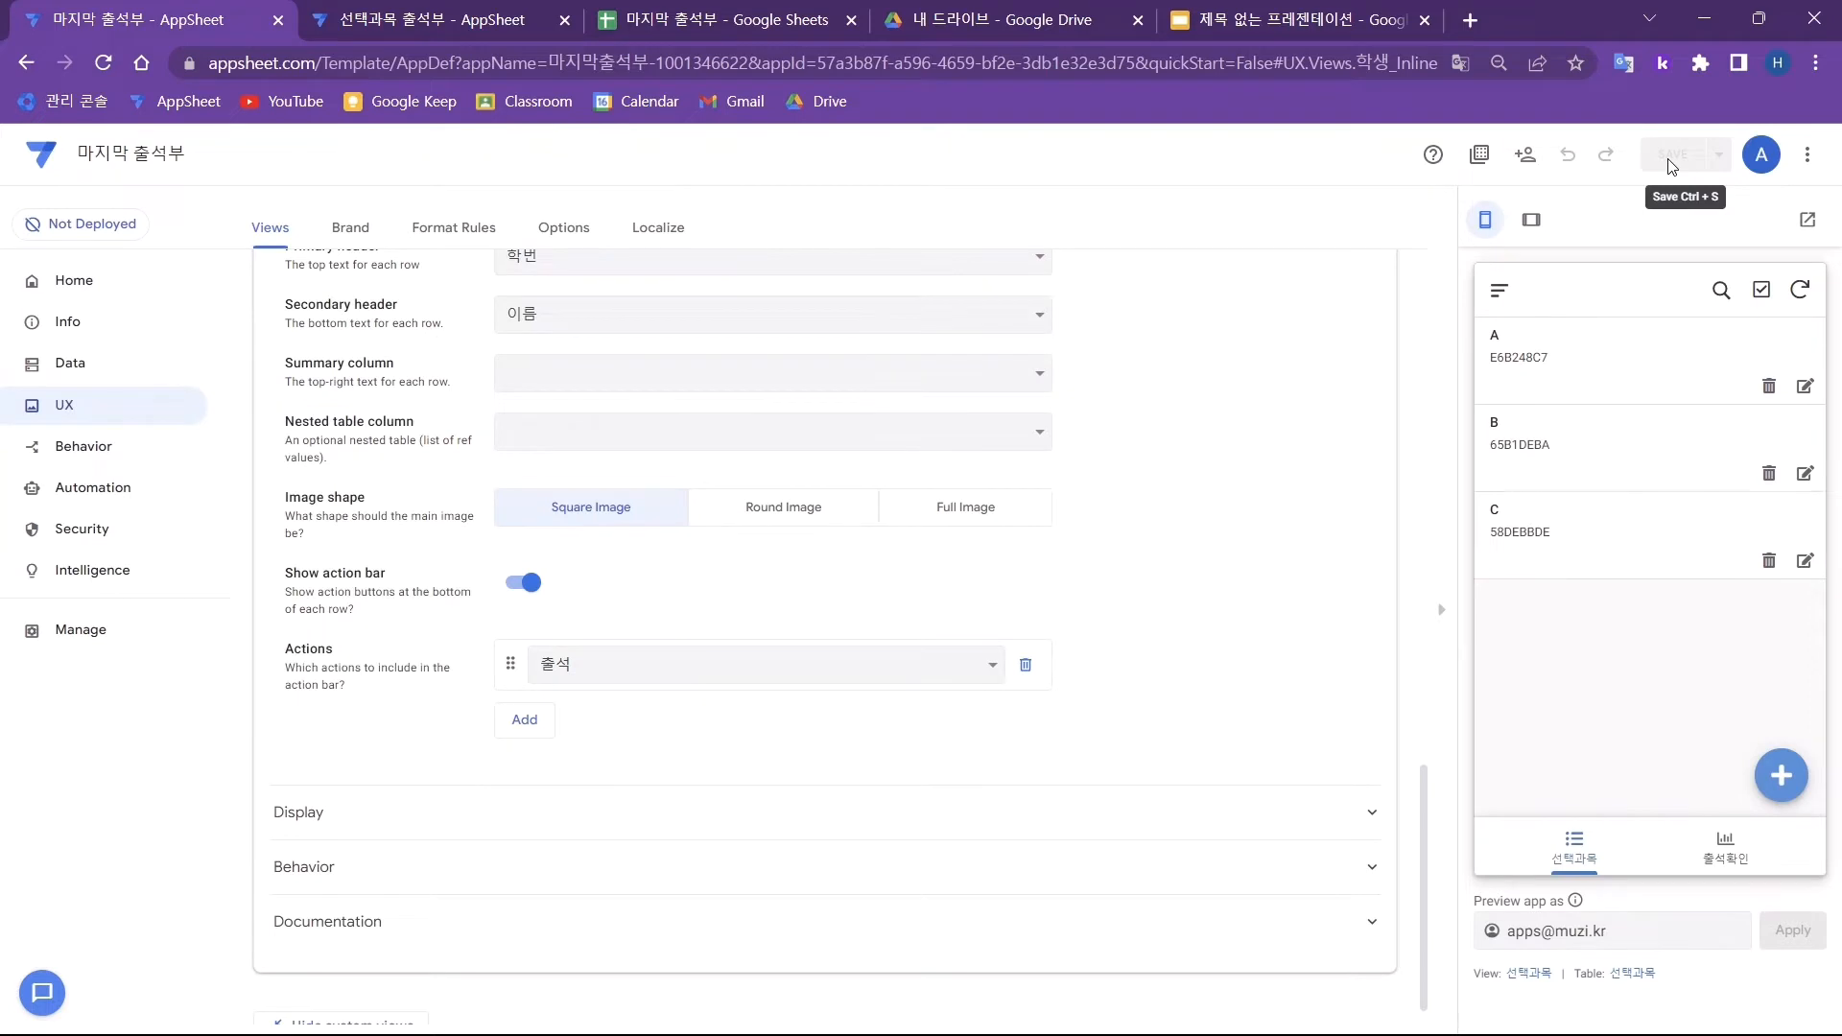
- Open subject A in the preview and examine the action icons in its related student deck
click(1575, 844)
click(1549, 362)
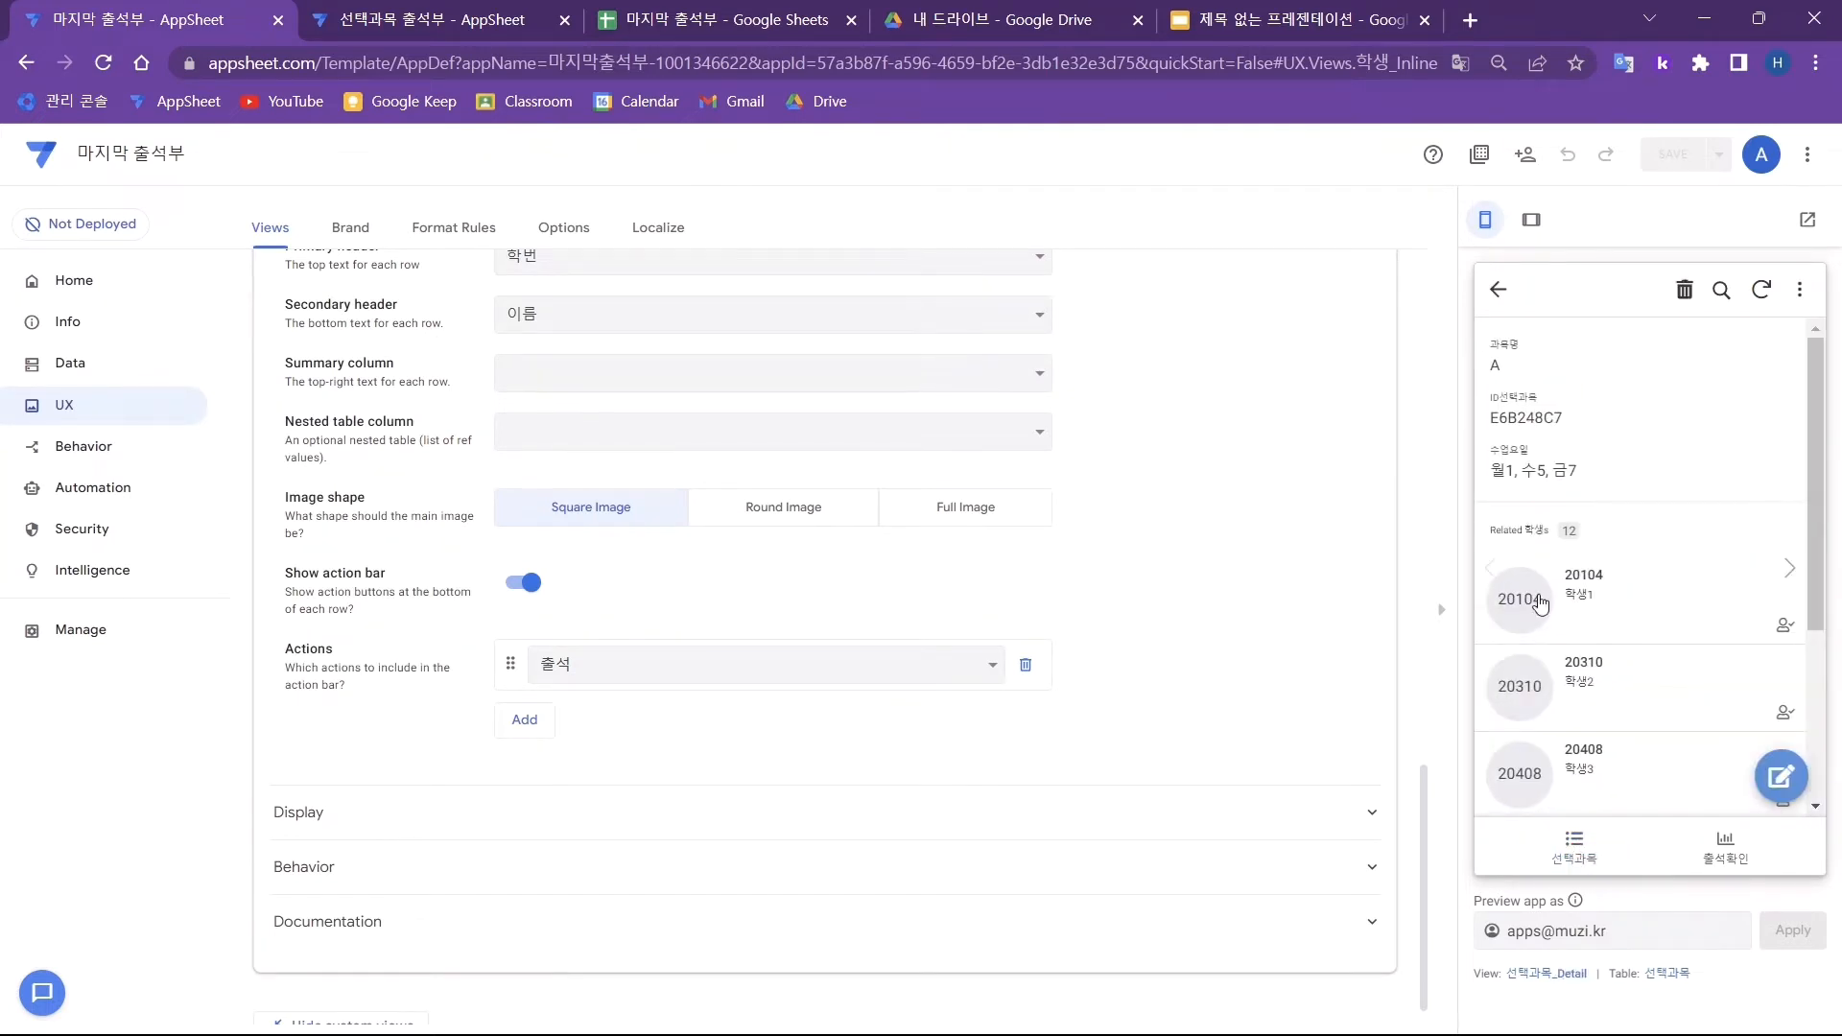
scroll(1538, 617, down, 3)
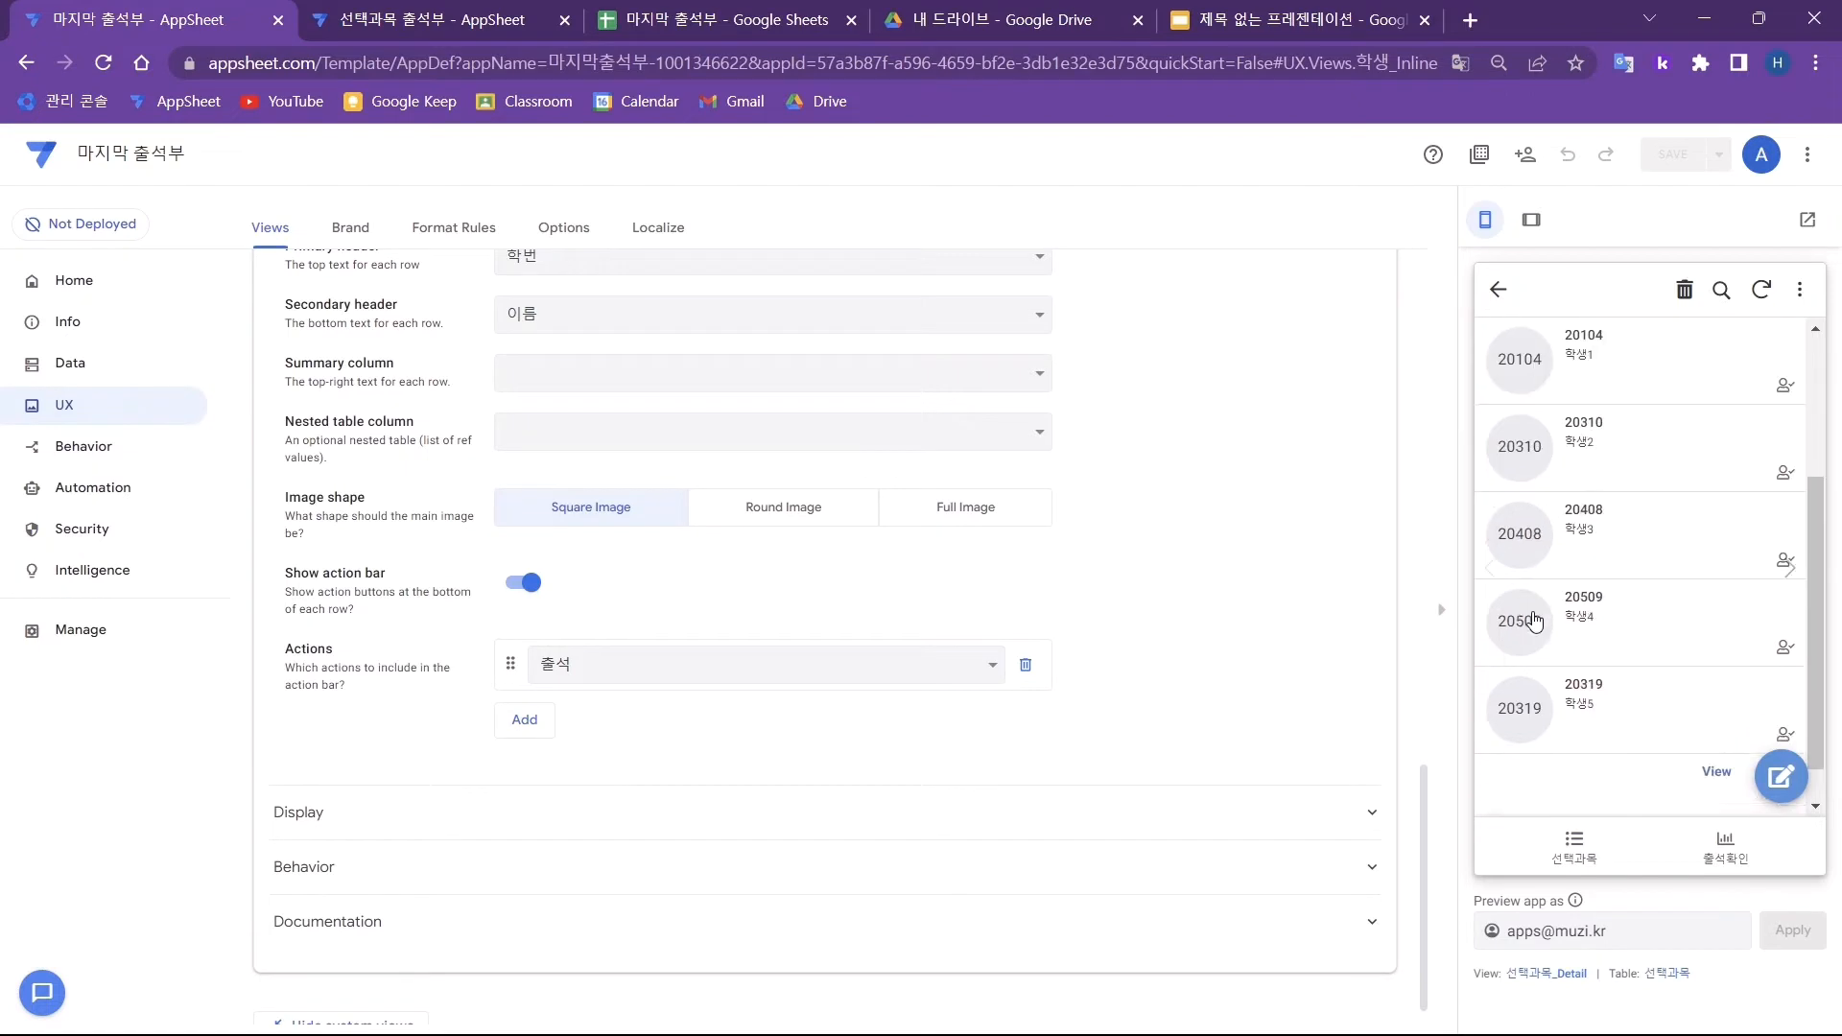
- With the 출석확인 sheet shown in Google Sheets, run the 출석 action for student 20104 in the AppSheet preview
key(ctrl+2)
drag(1785, 404, 1782, 401)
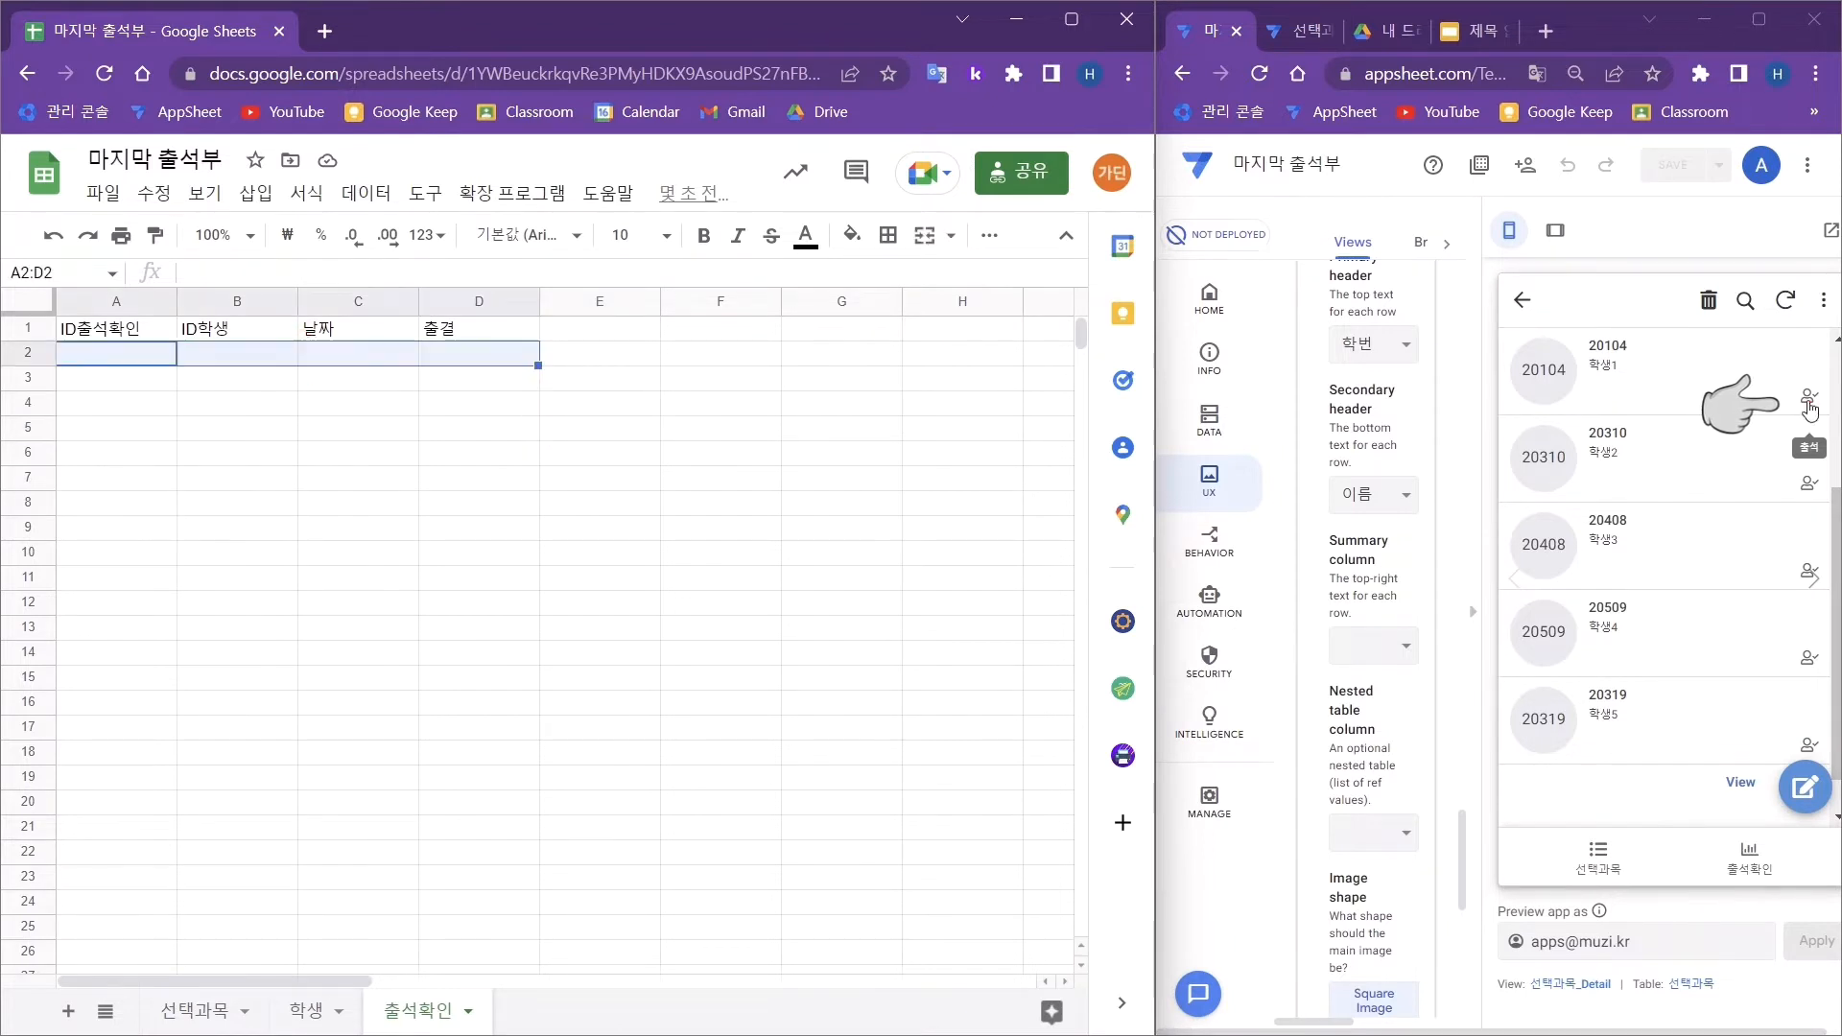
click(1804, 372)
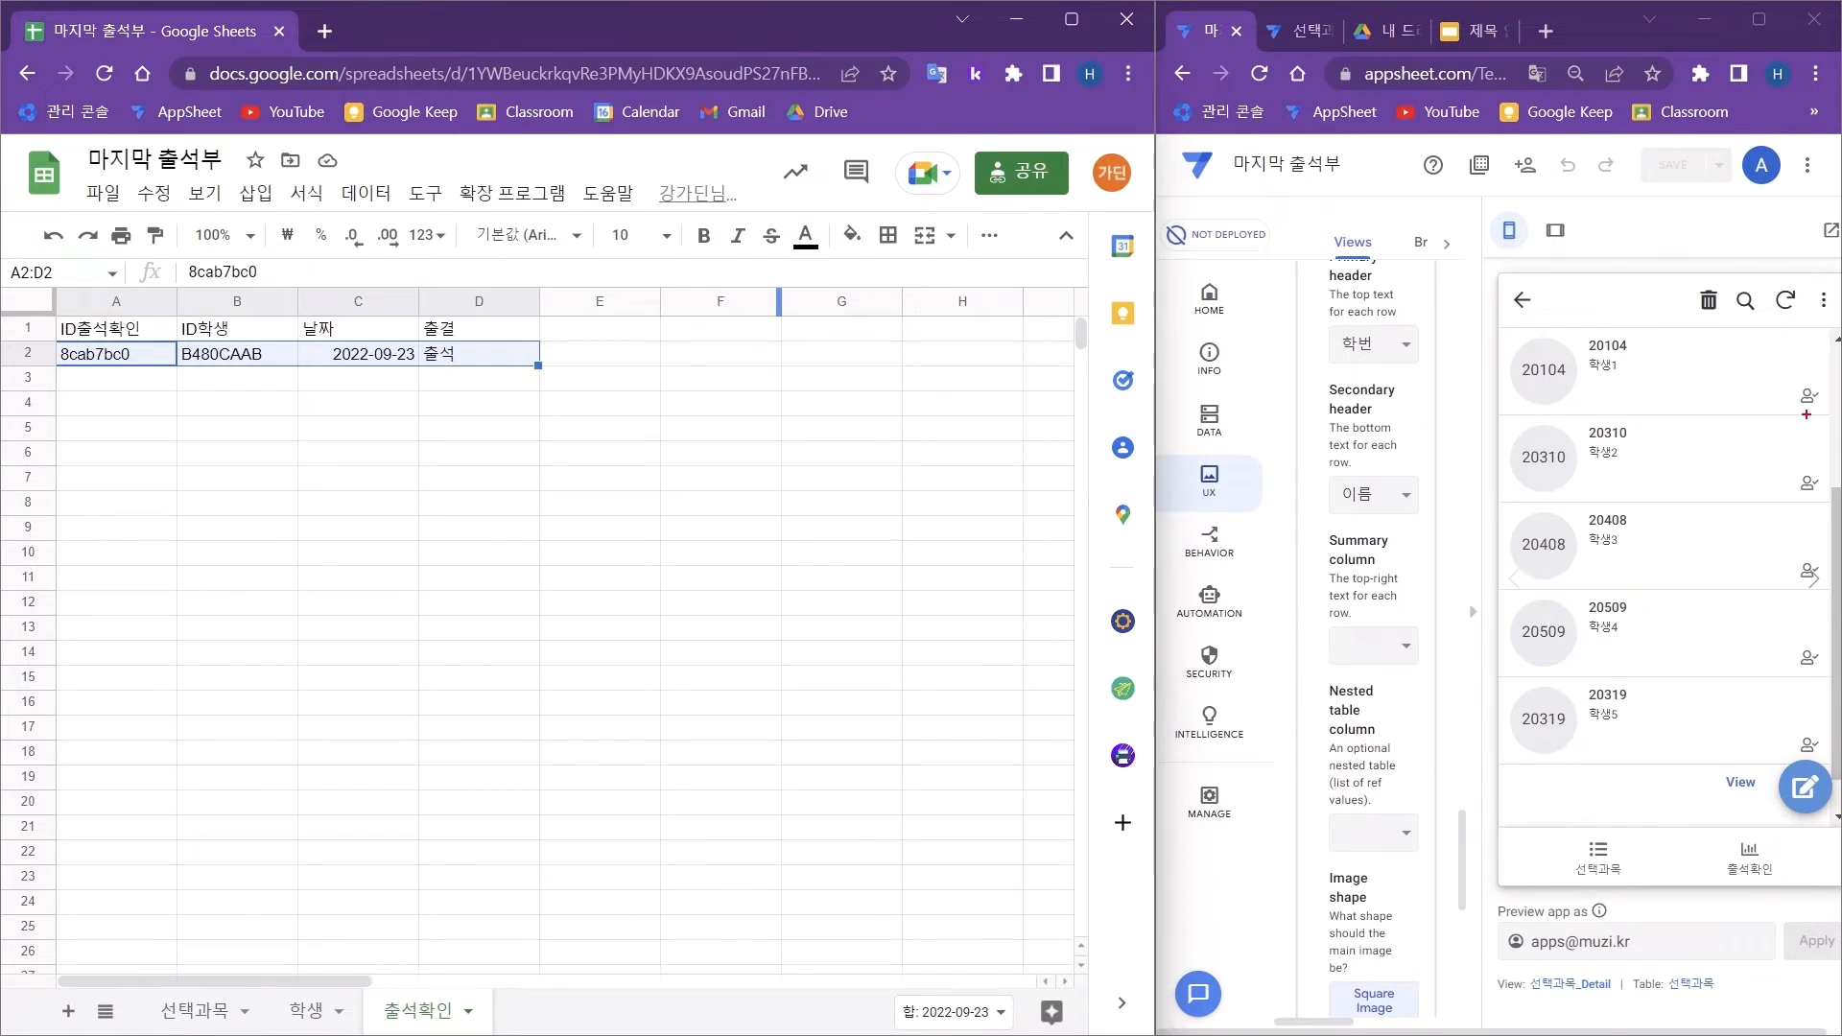
click(1807, 415)
click(1807, 414)
click(1806, 415)
click(1807, 414)
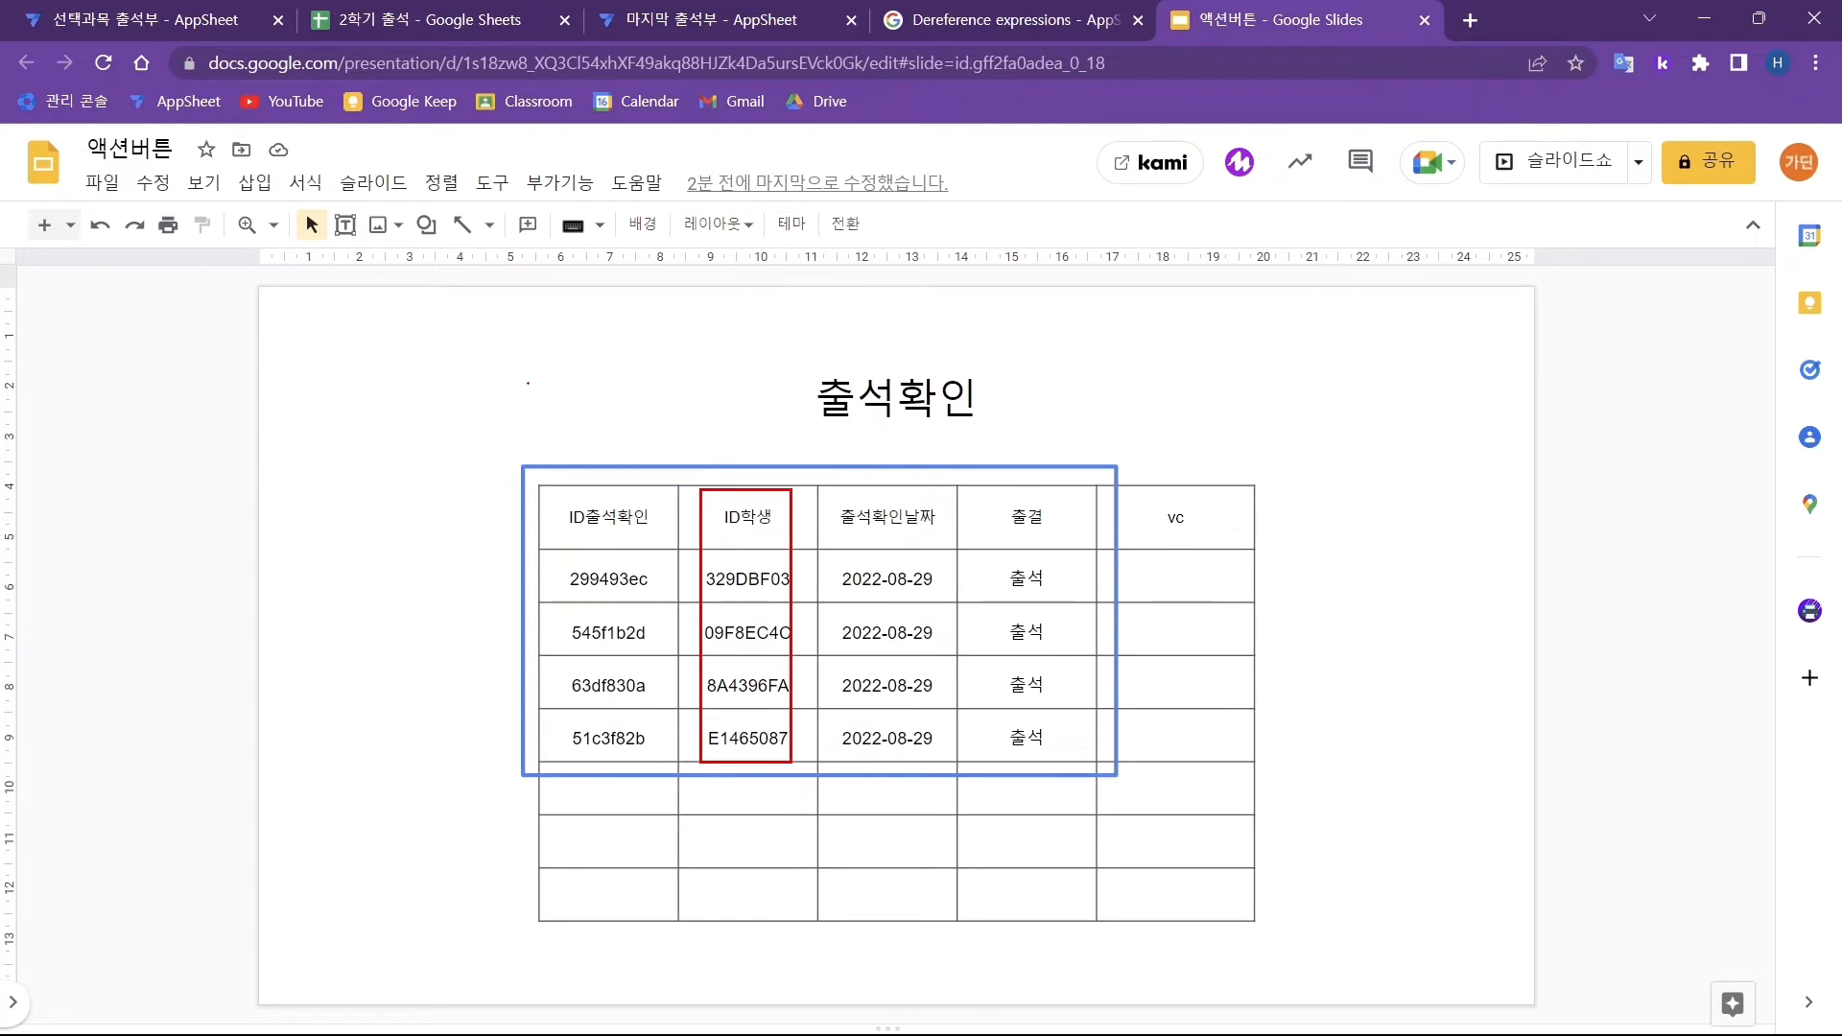
drag(835, 487, 948, 762)
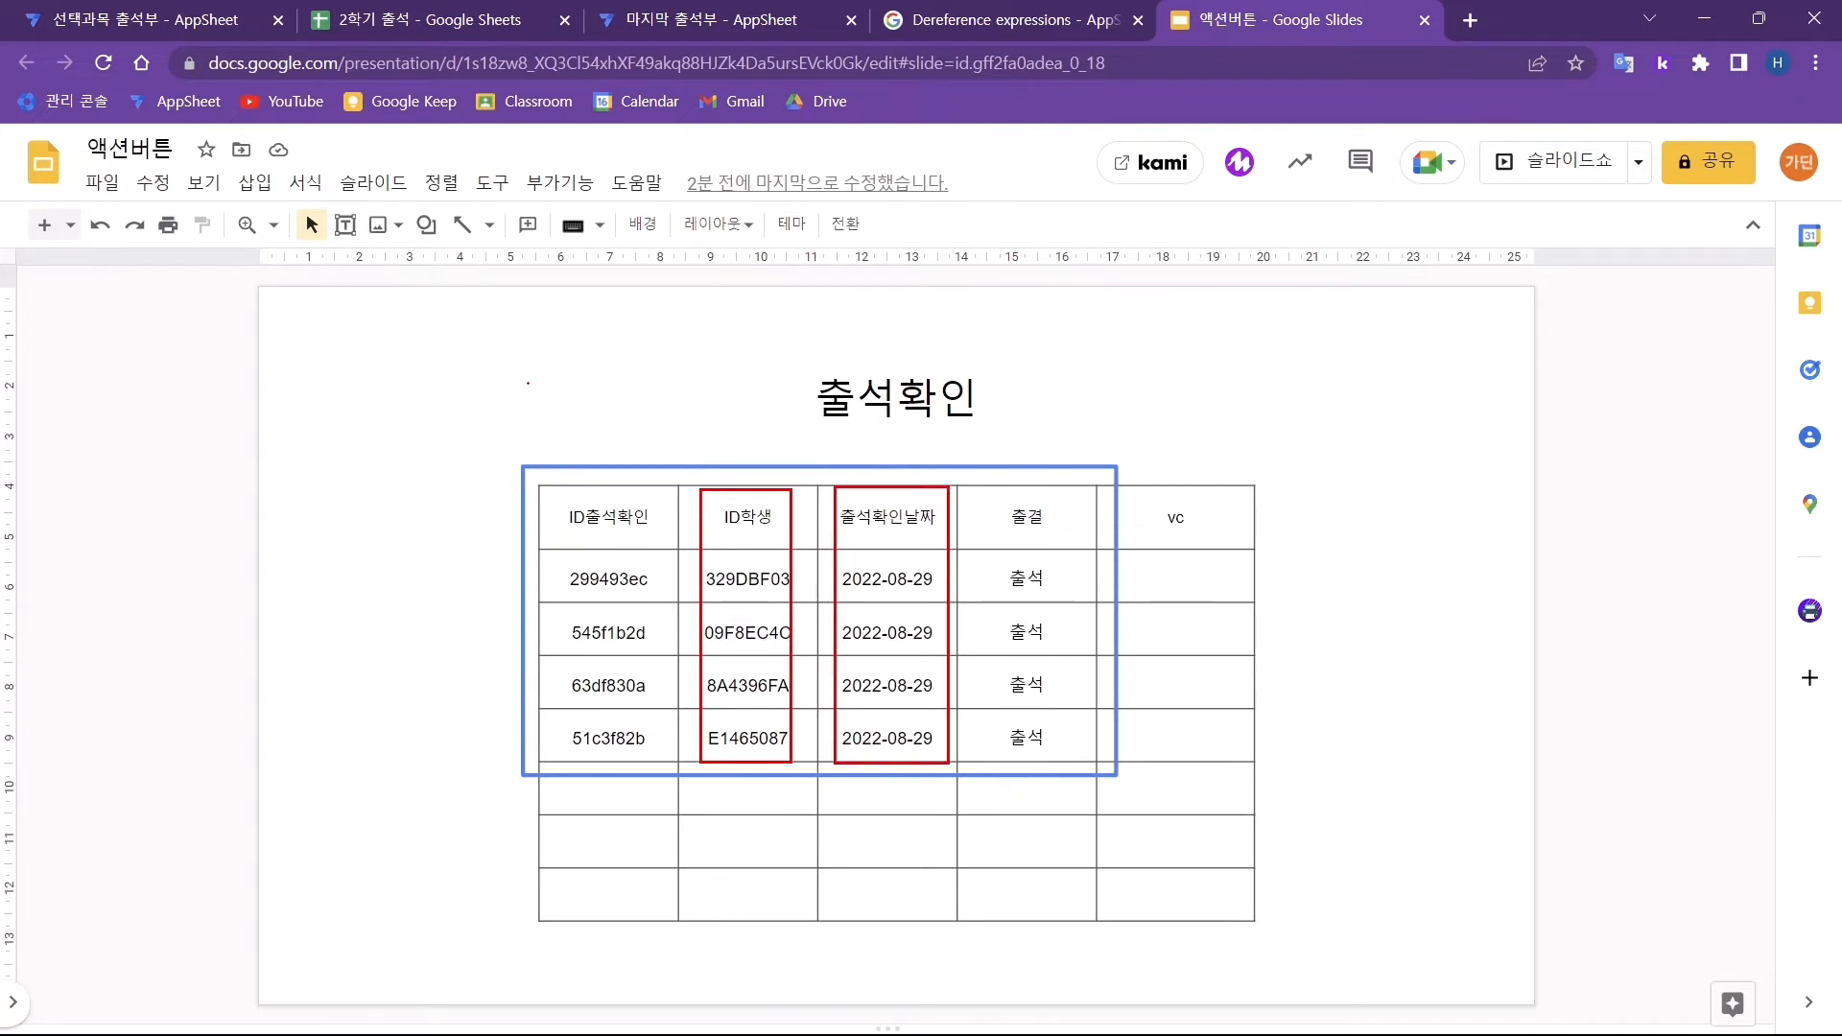
drag(1115, 490, 1230, 762)
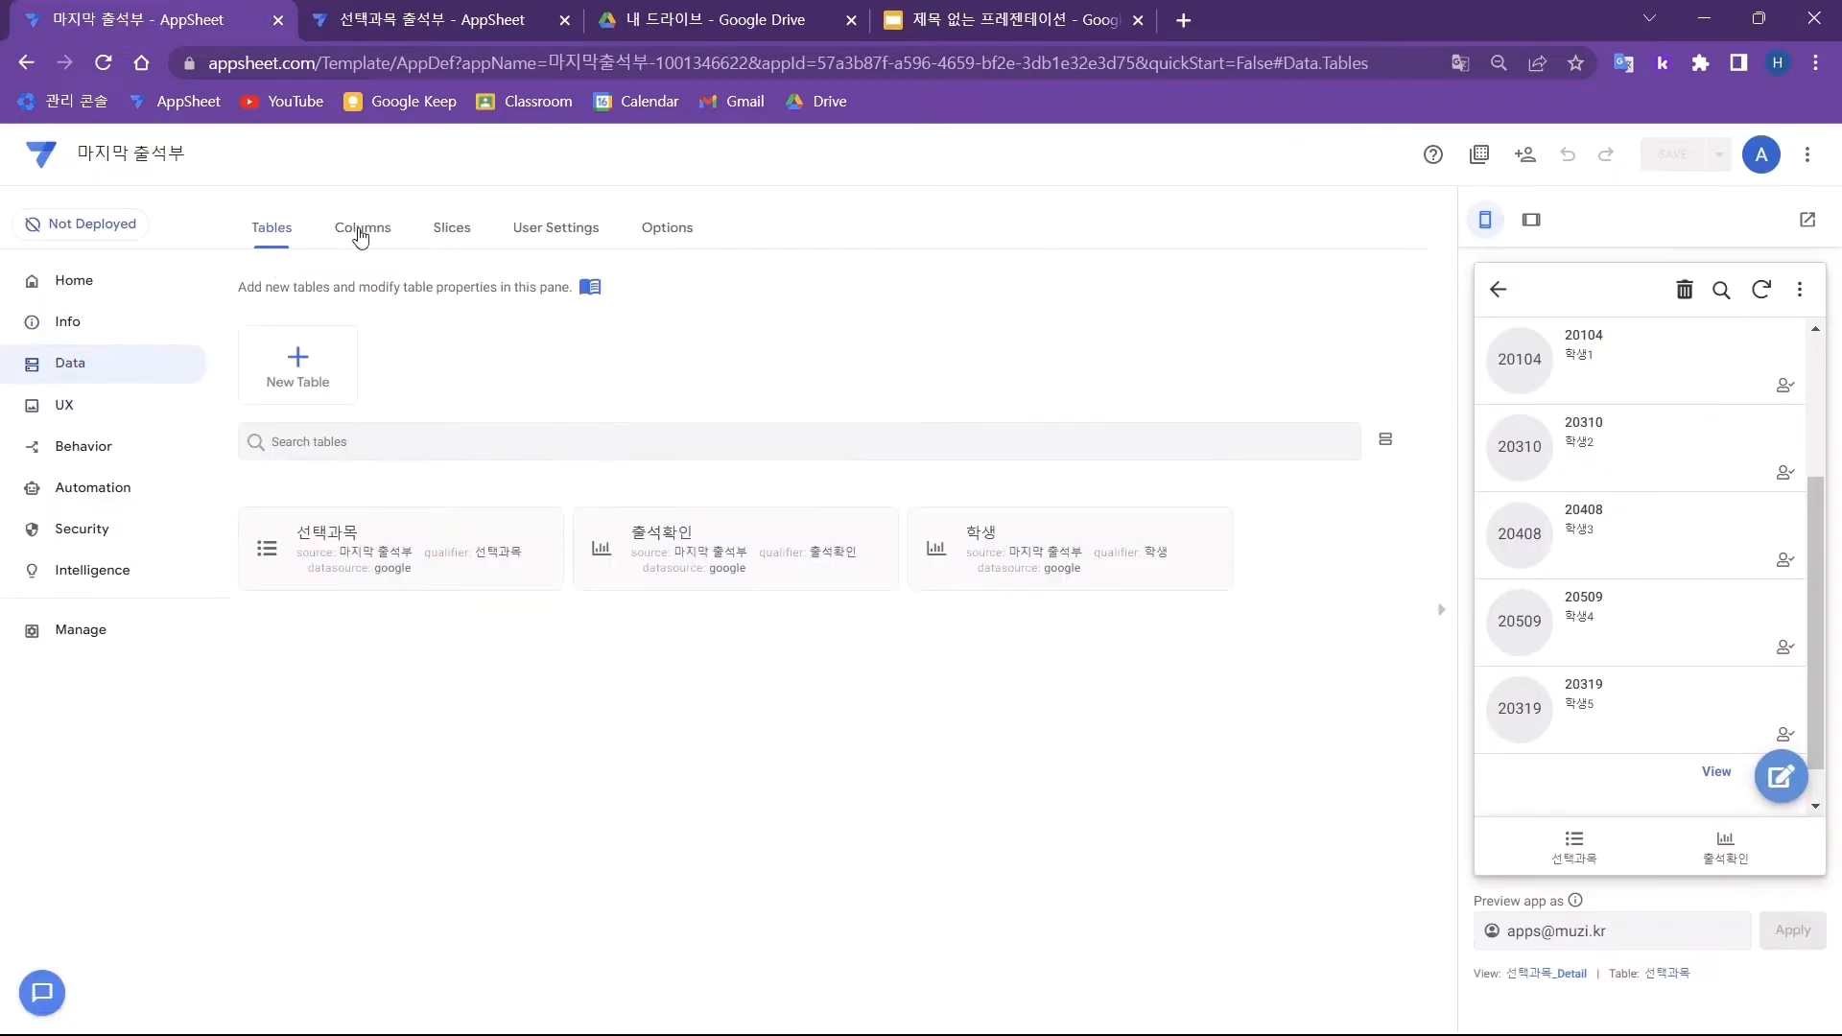
- Add a virtual column named 체크 to the 출석확인 table in AppSheet
click(359, 230)
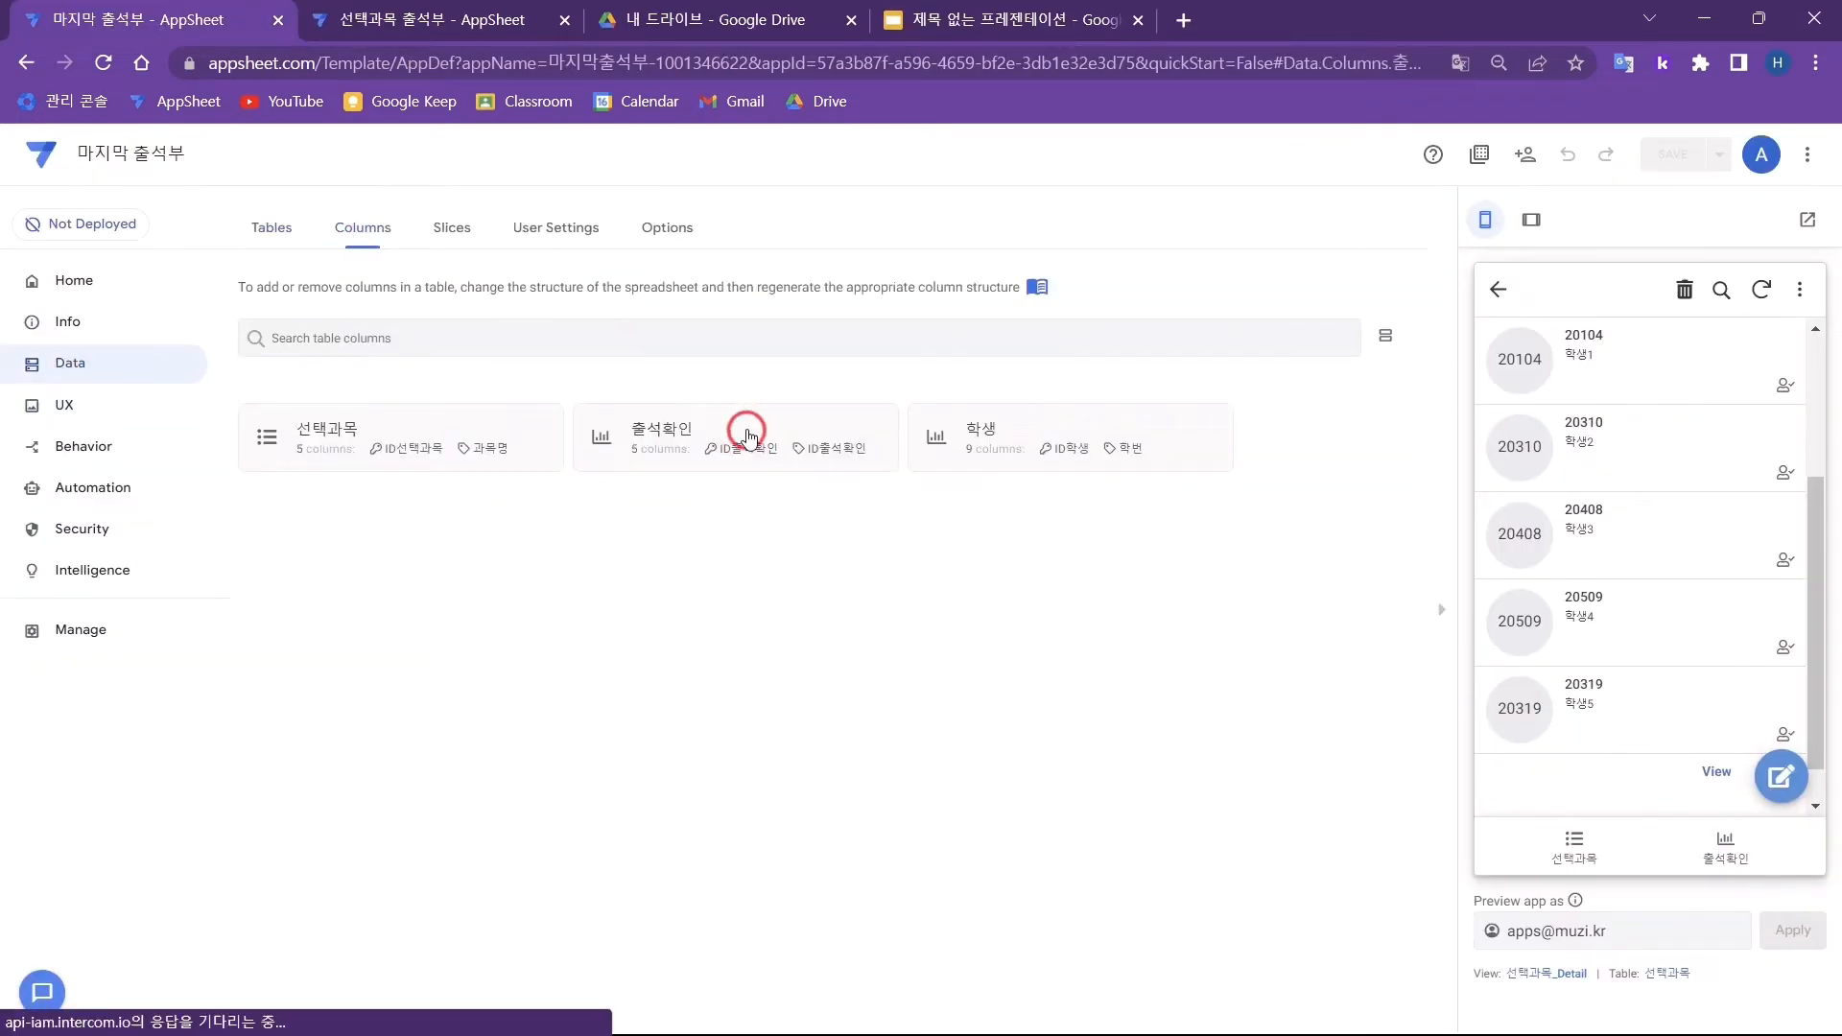
click(745, 428)
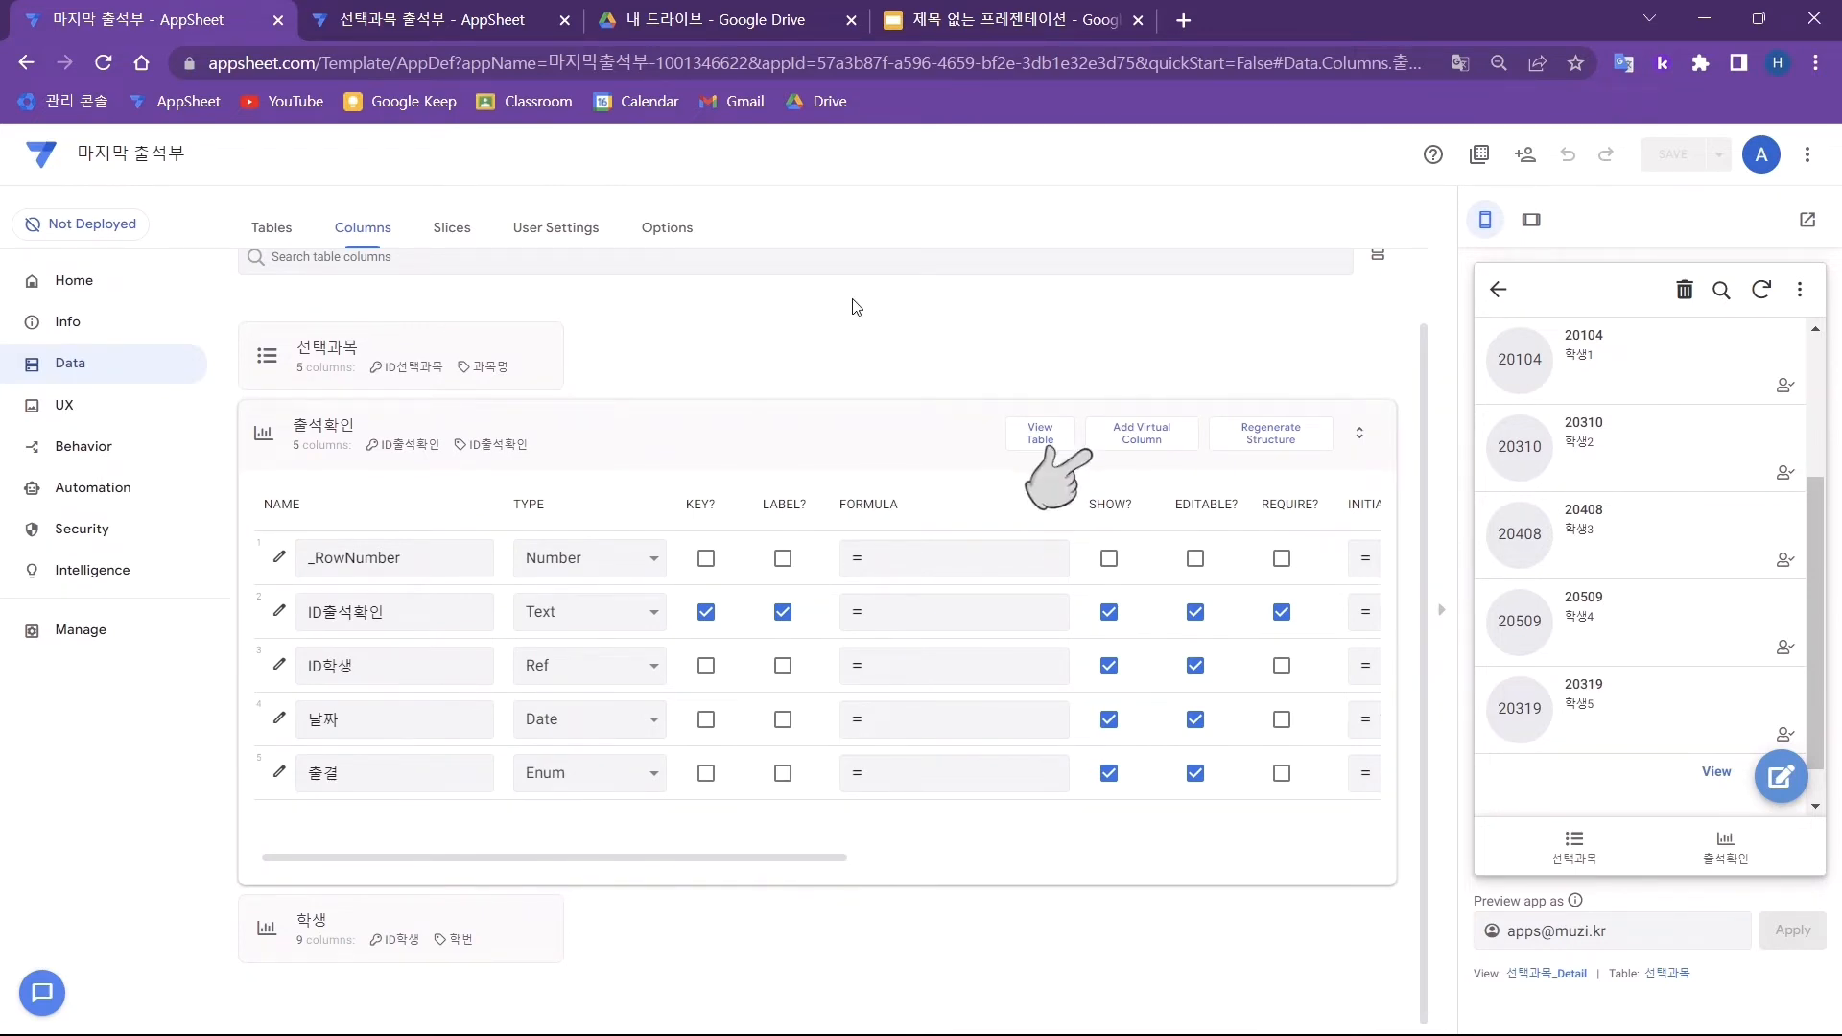
click(1141, 451)
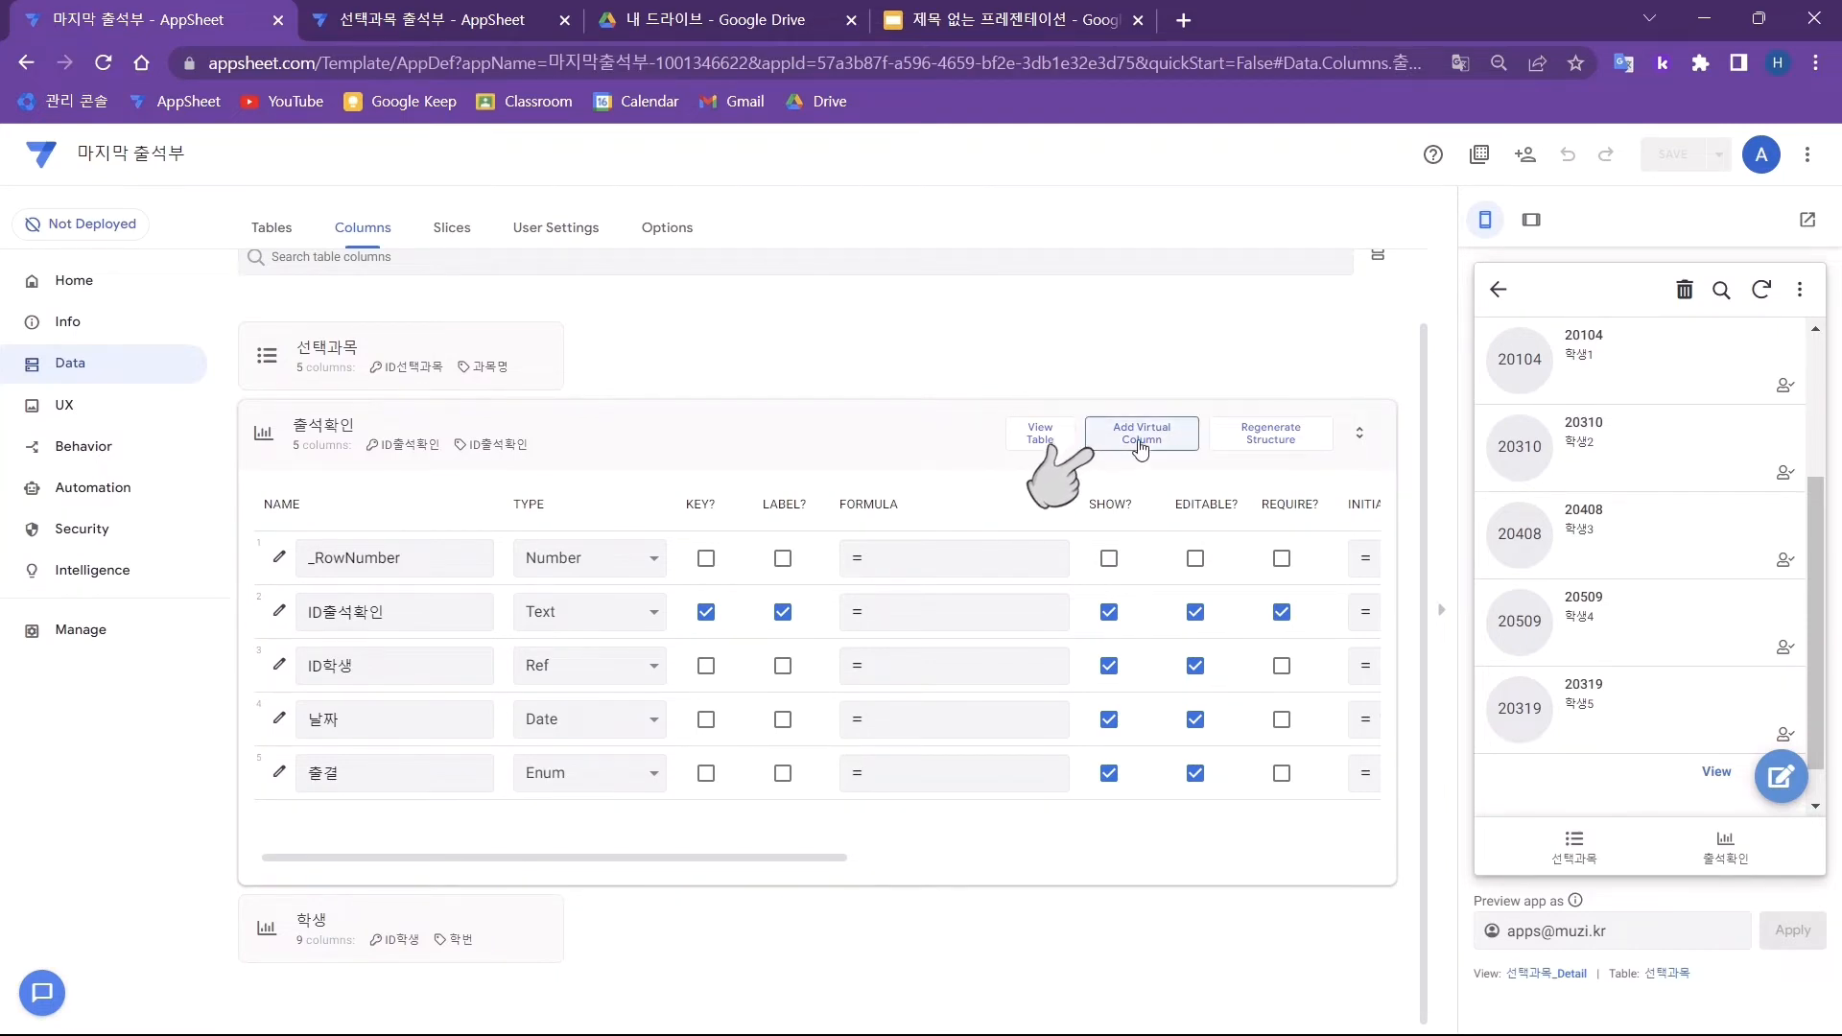
drag(931, 310, 715, 305)
text(체크)
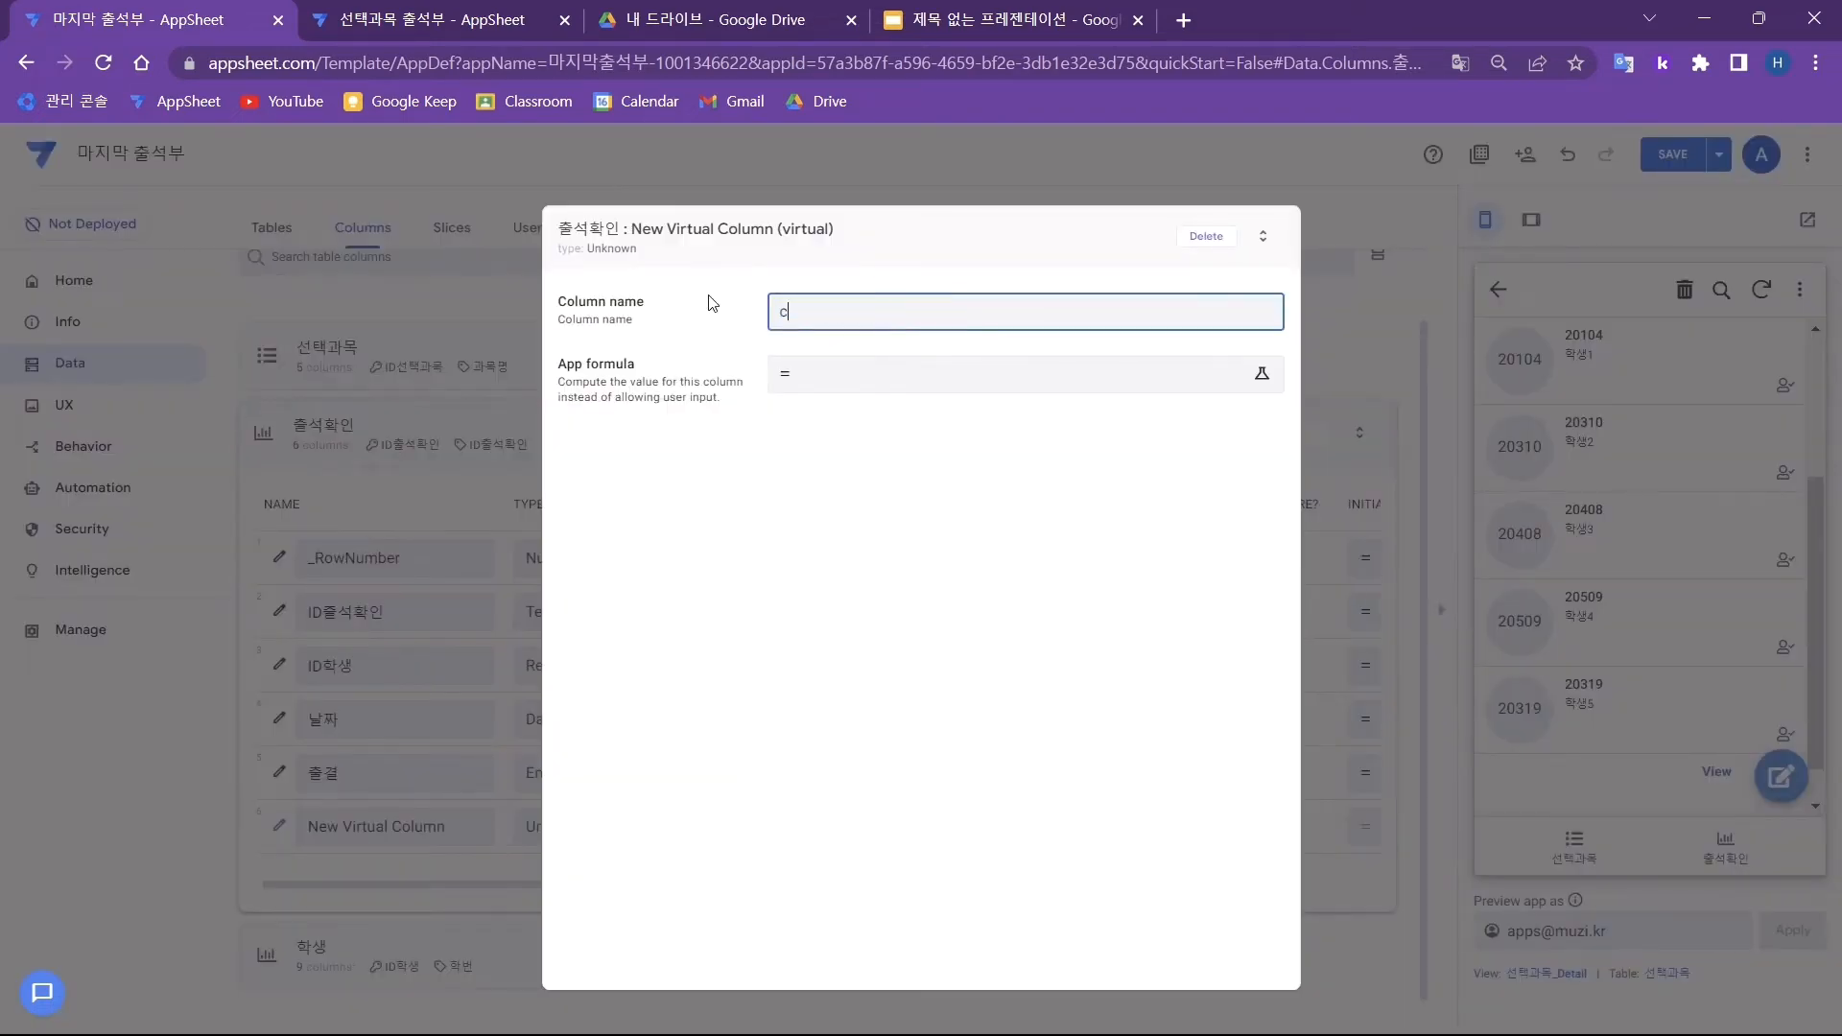
- Set the 체크 column's app formula to [ID학생]&TODAY() and save the expression
click(812, 374)
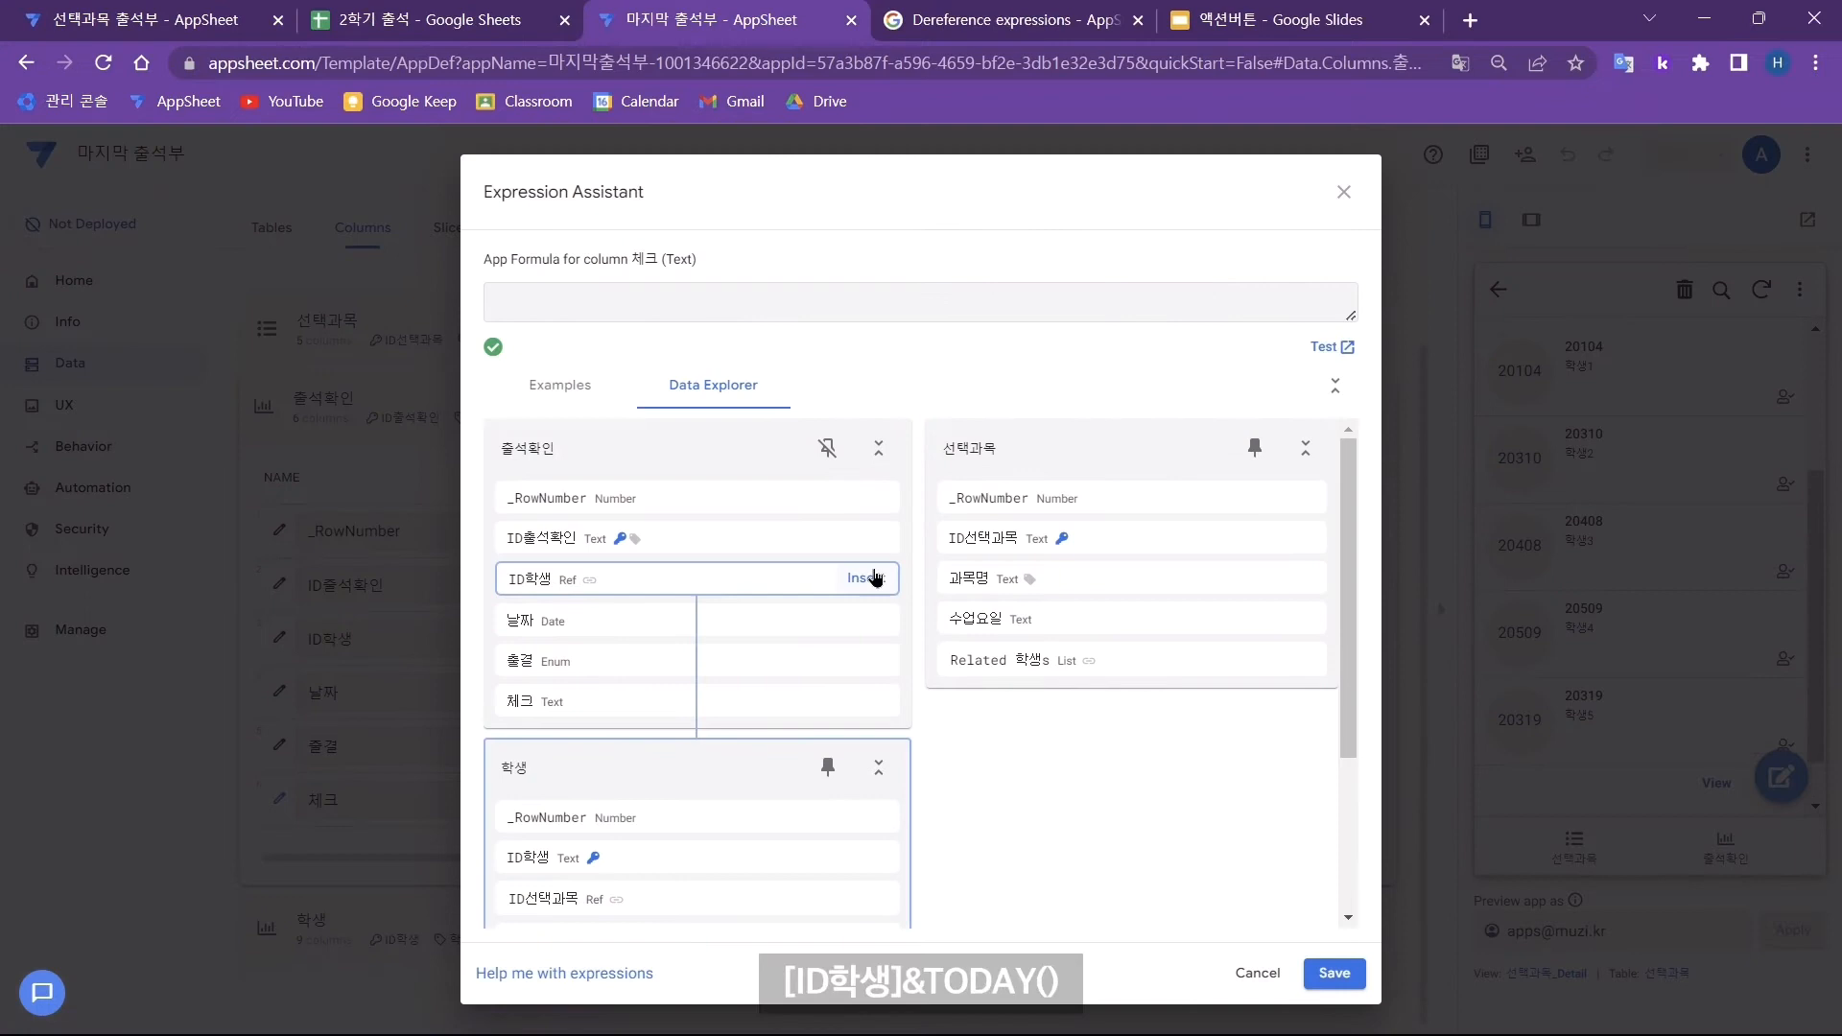
click(873, 576)
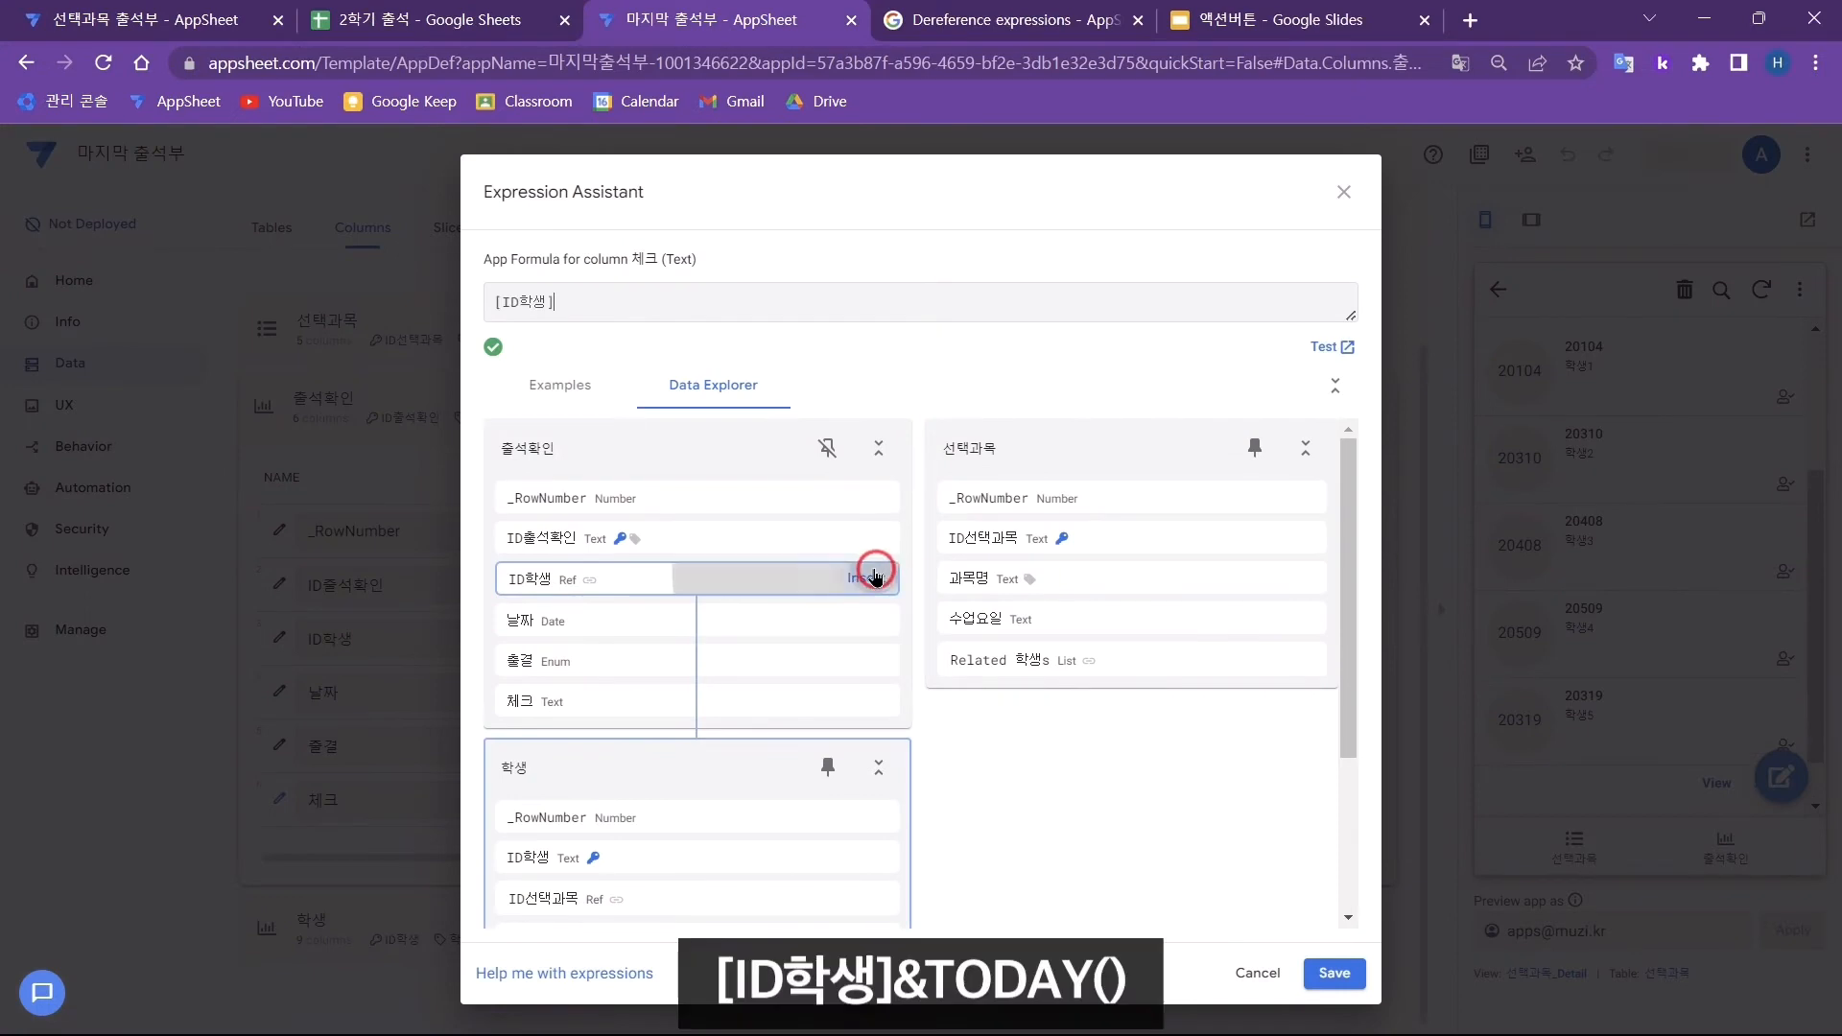
text(&)
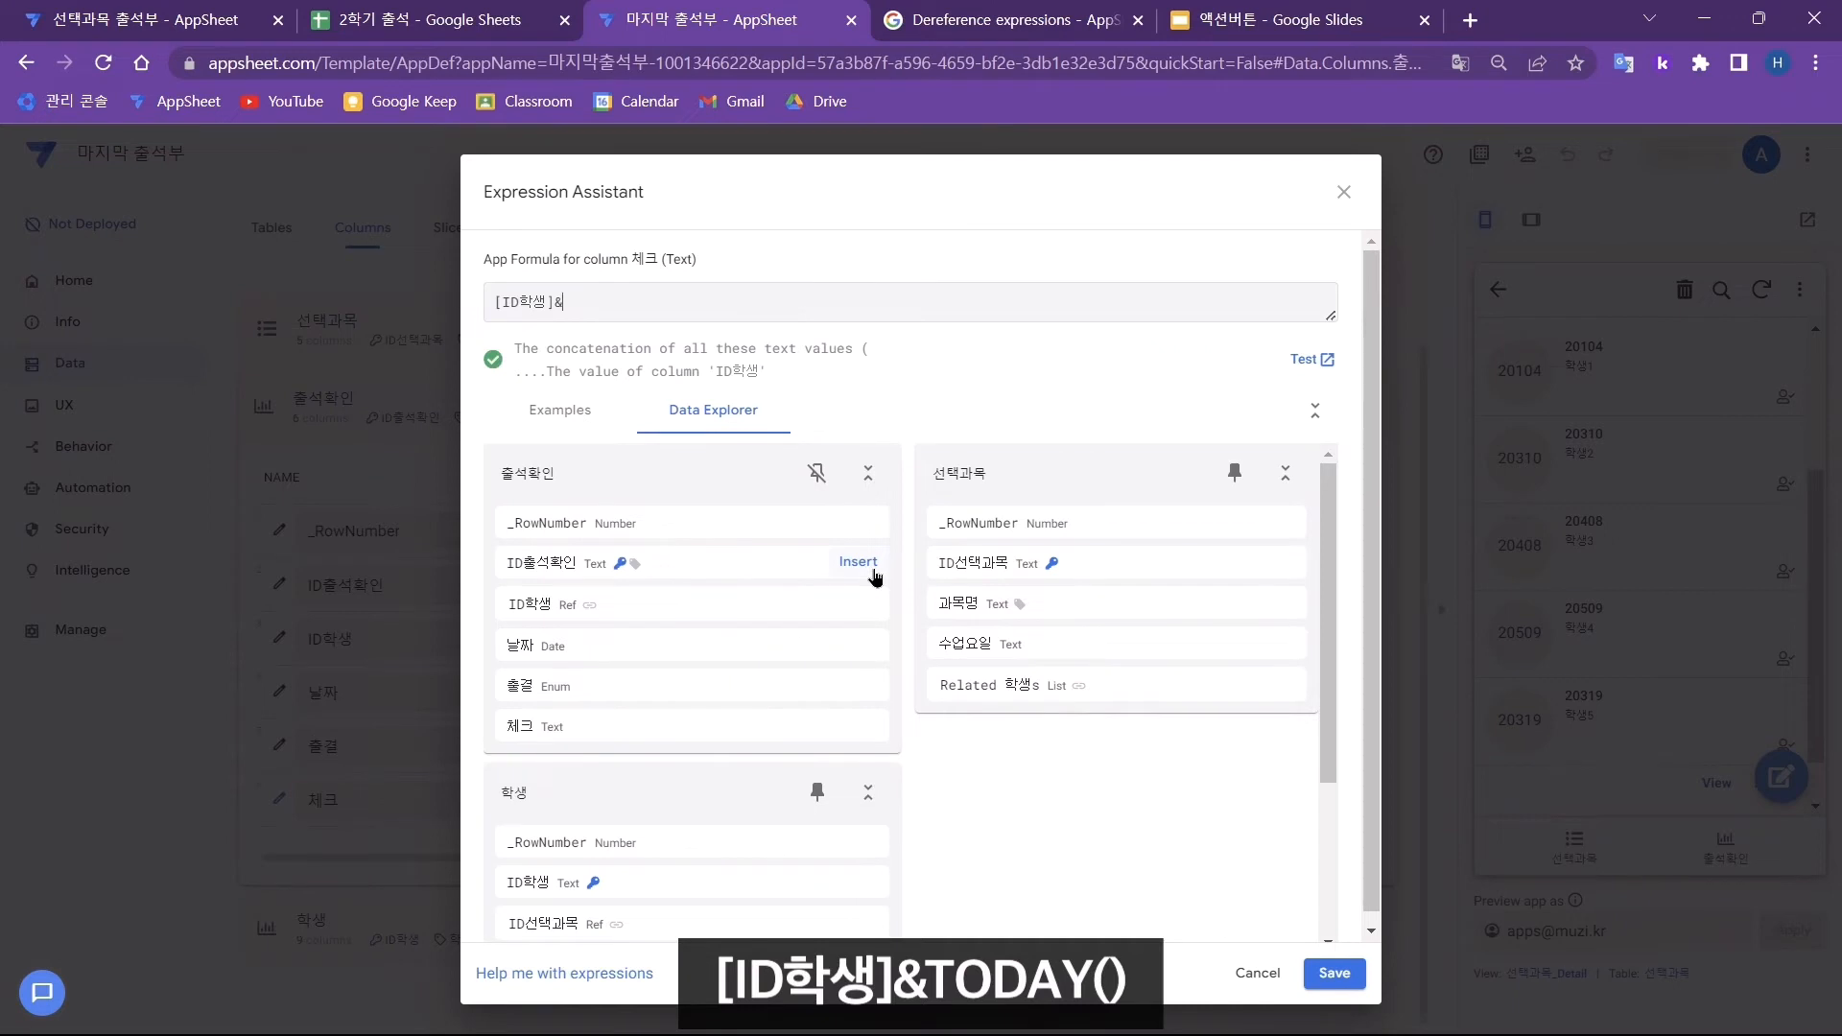
text(TODAY())
click(1310, 964)
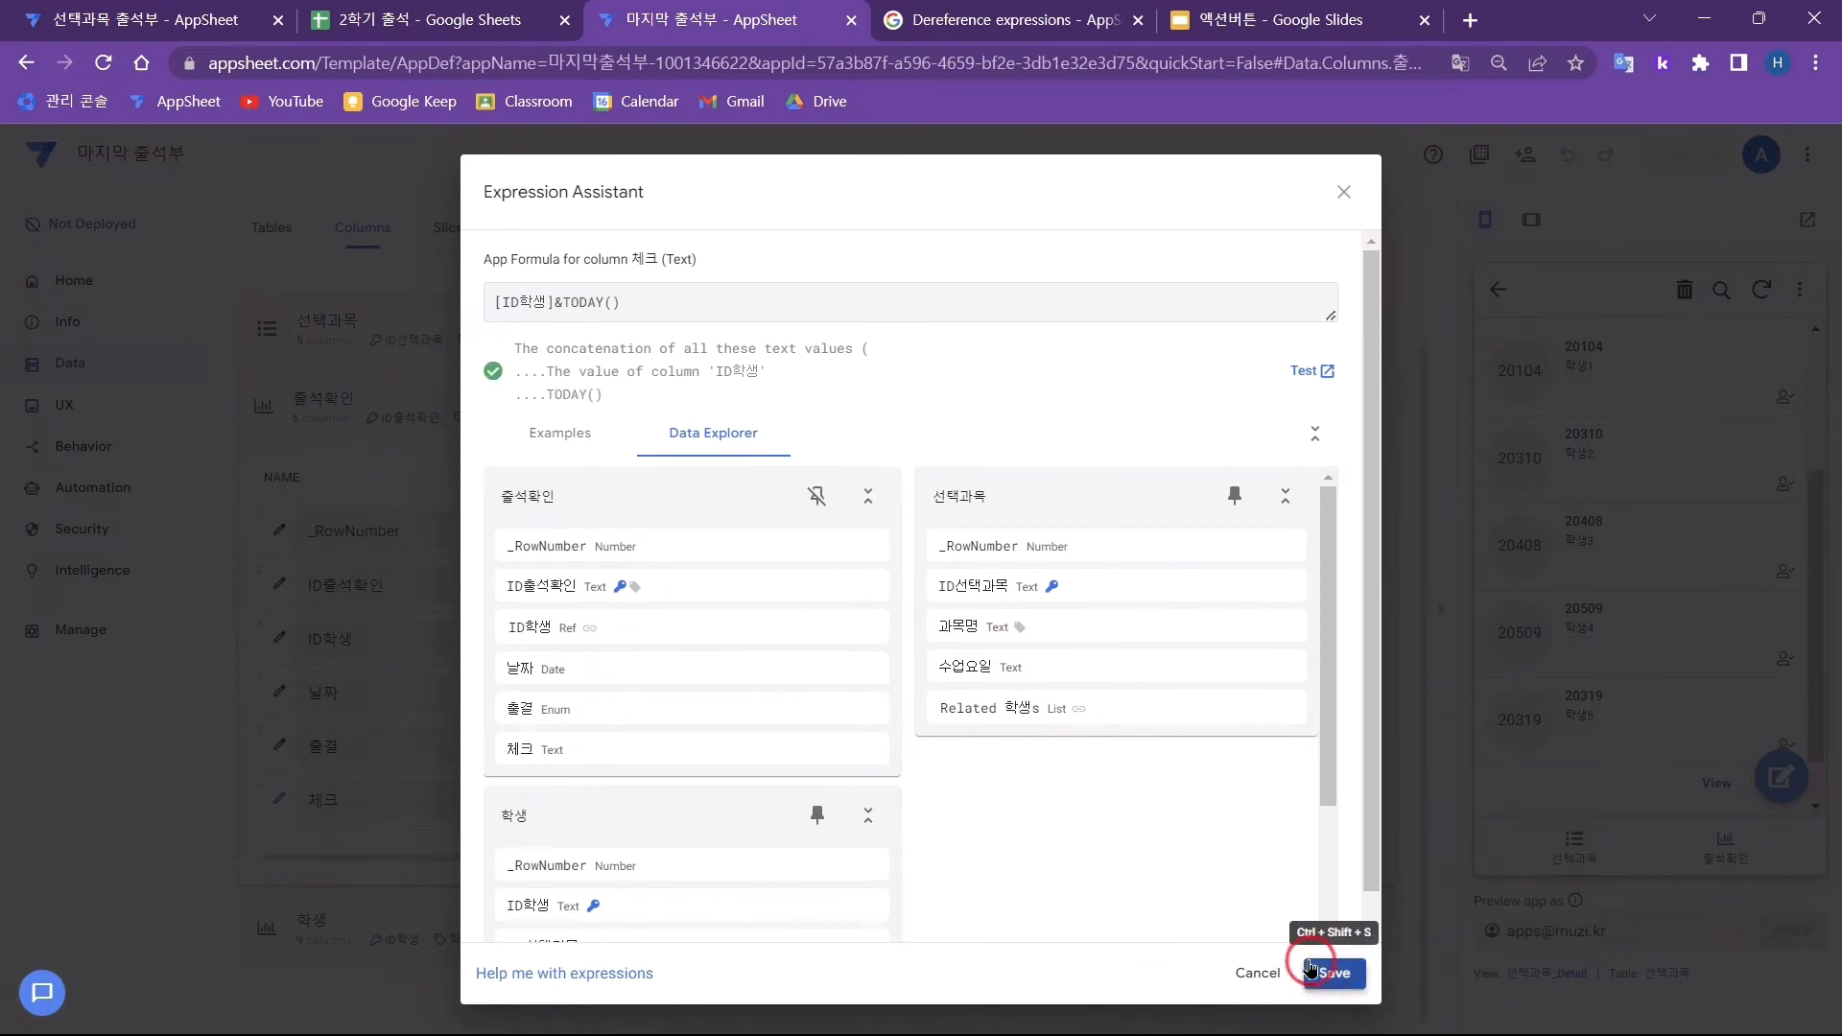
click(1311, 963)
click(244, 799)
click(243, 799)
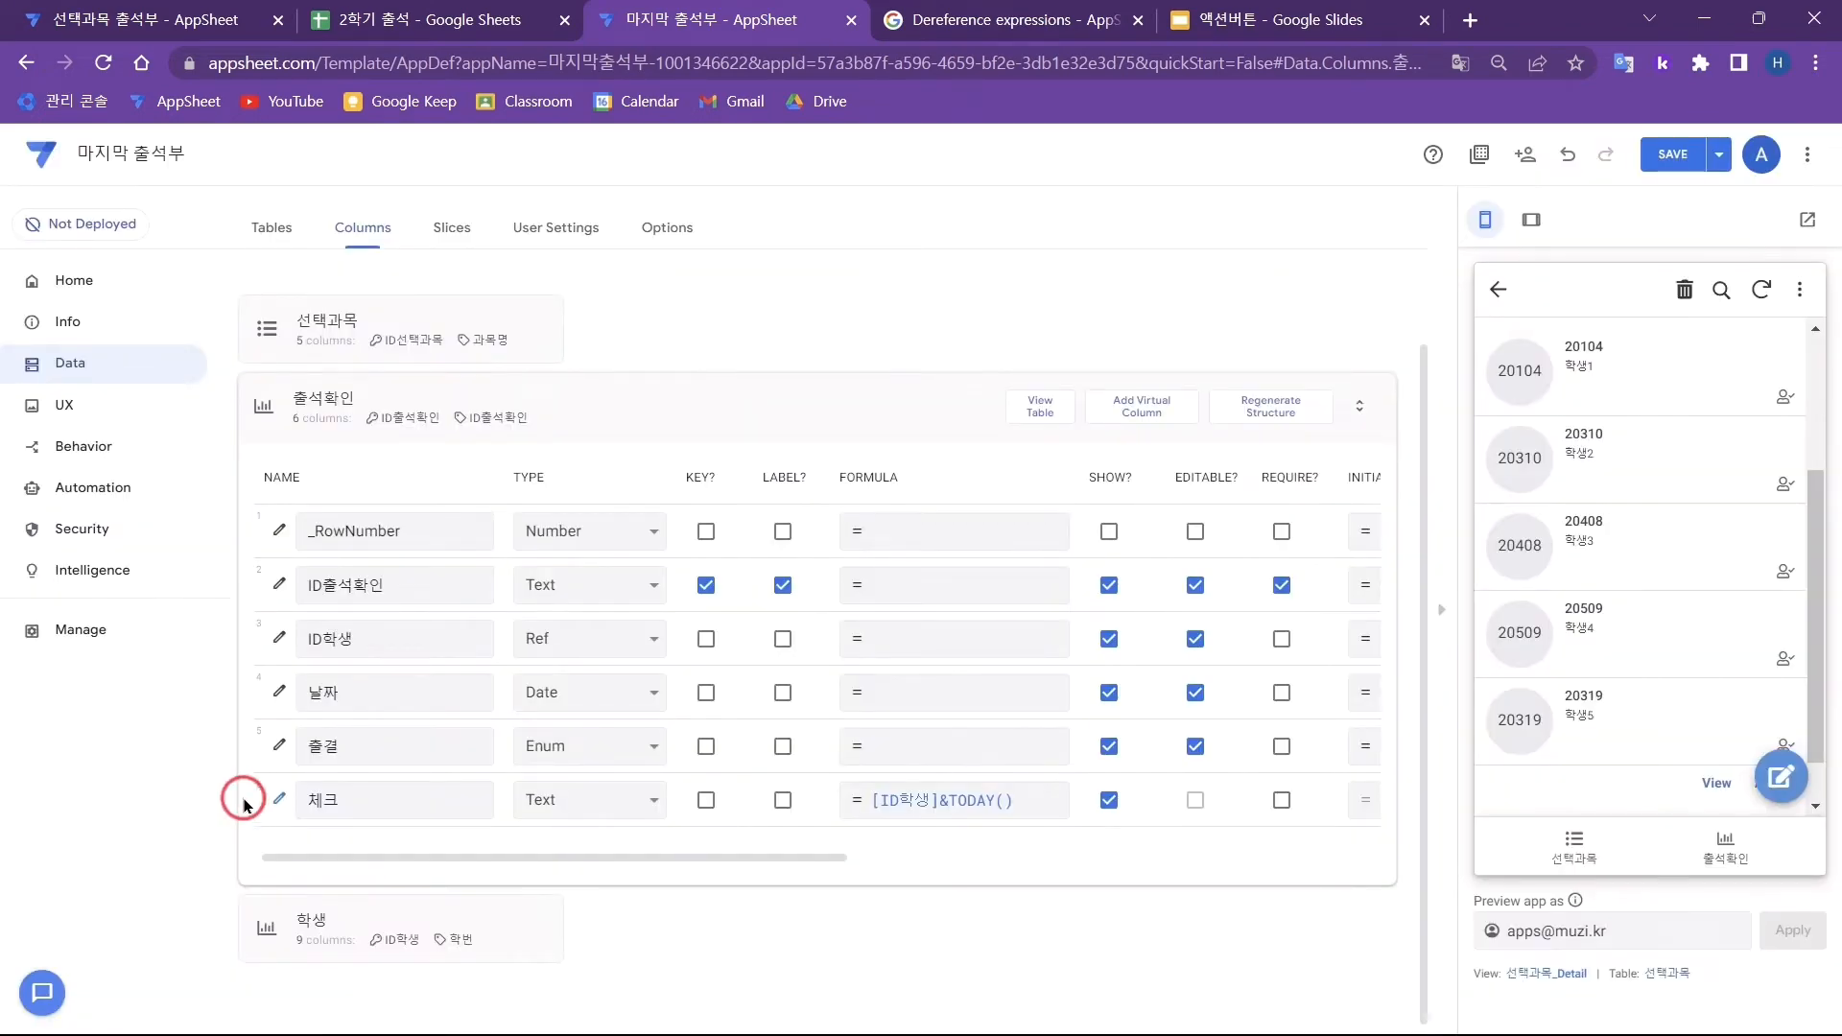
click(245, 799)
- Open the condition expression of the 학생 table's 출석 action and begin it with IN(
click(81, 446)
scroll(307, 681, down, 2)
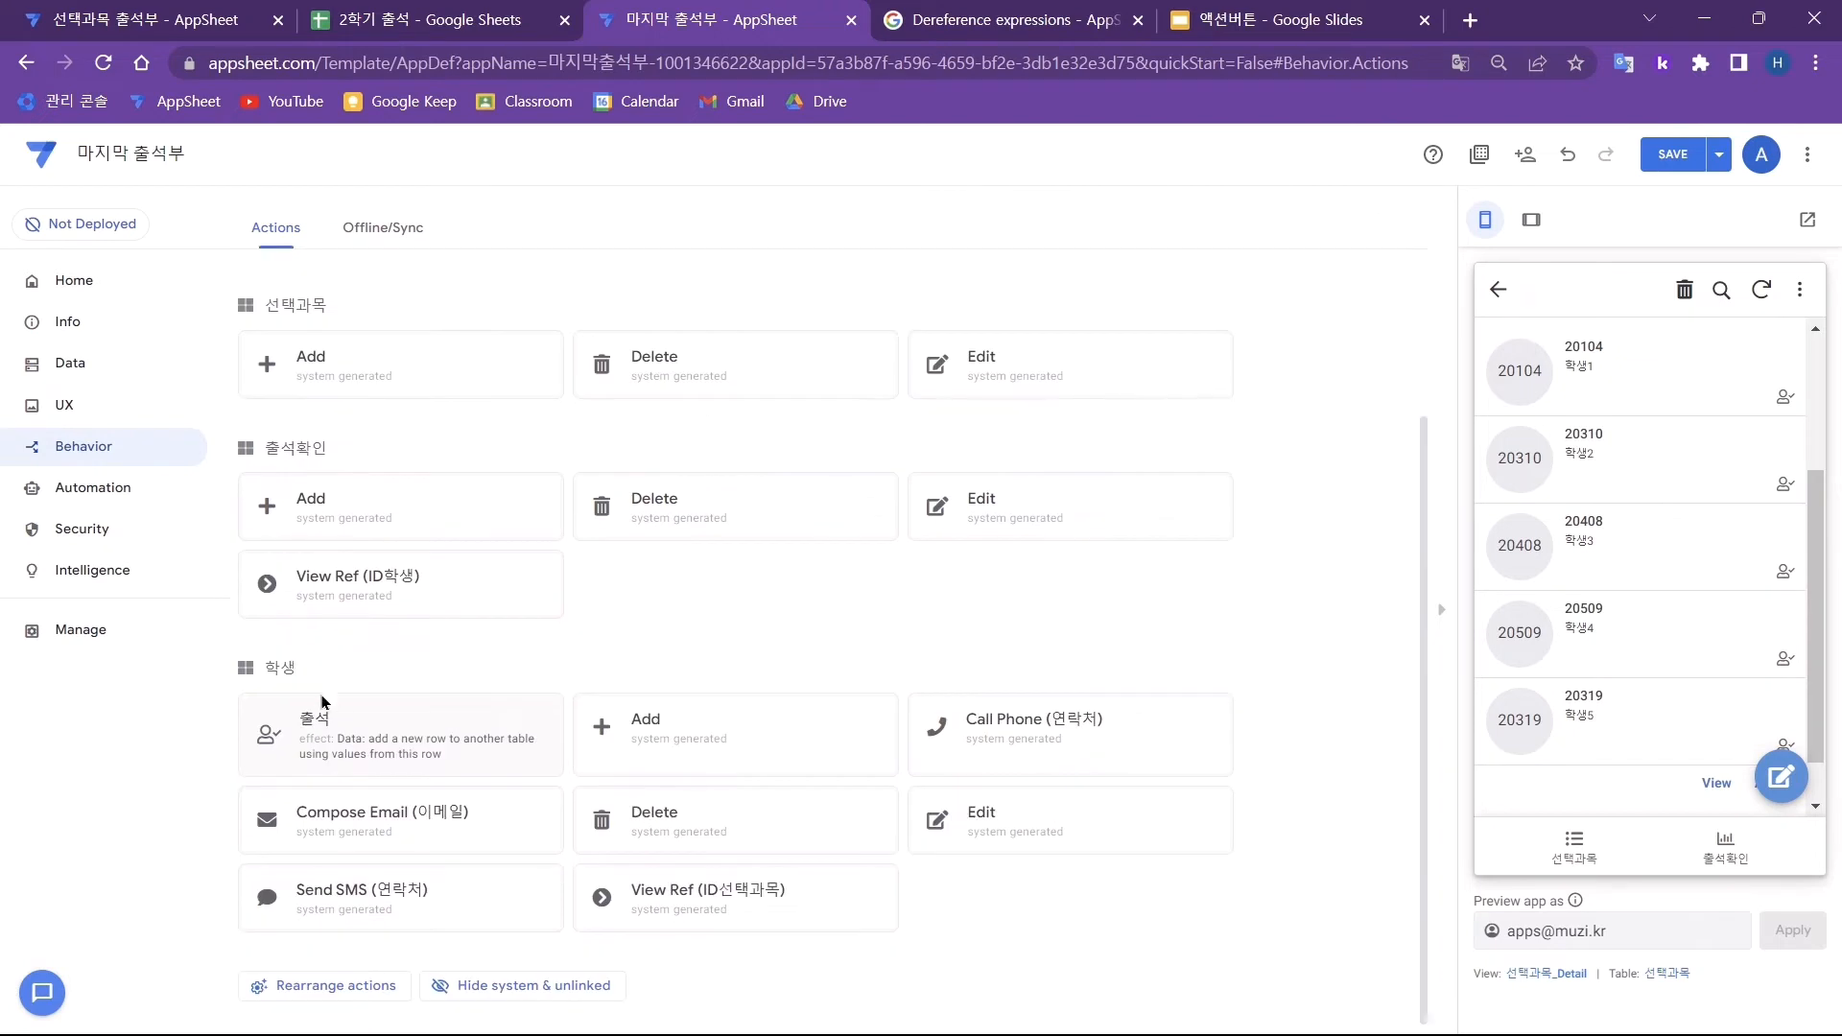
click(354, 714)
scroll(300, 605, down, 4)
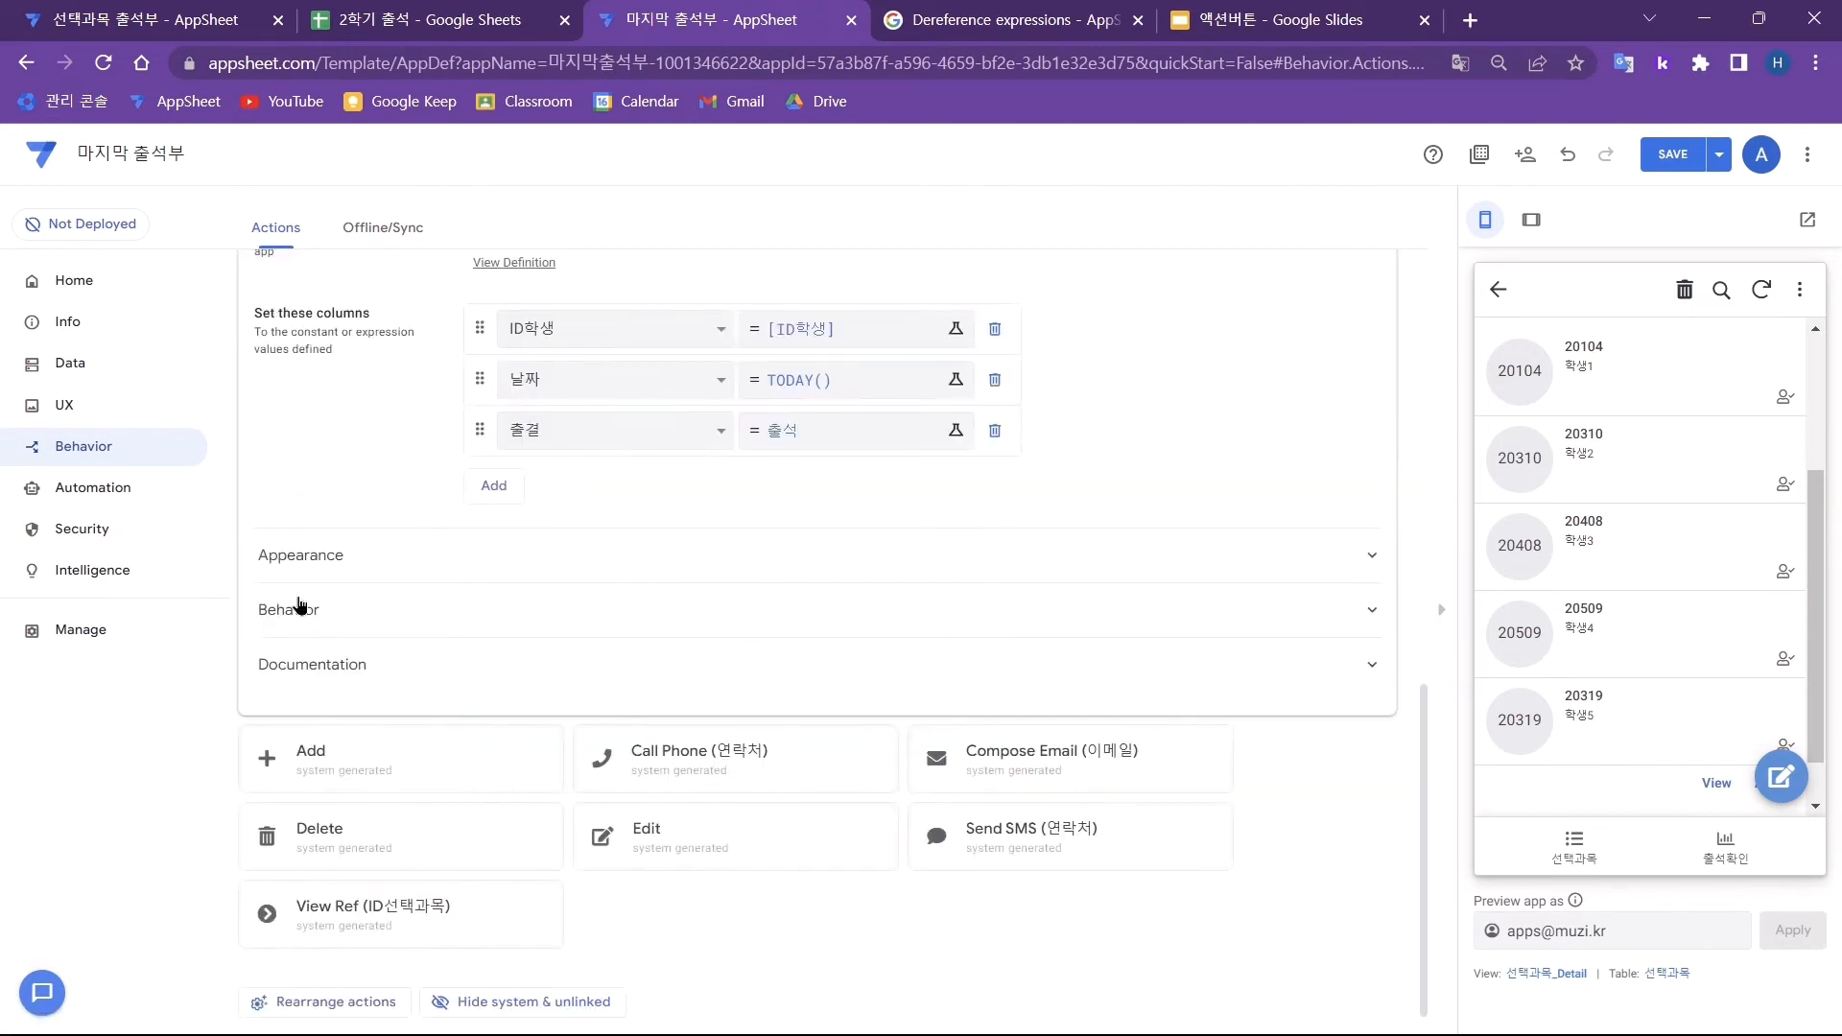
click(300, 607)
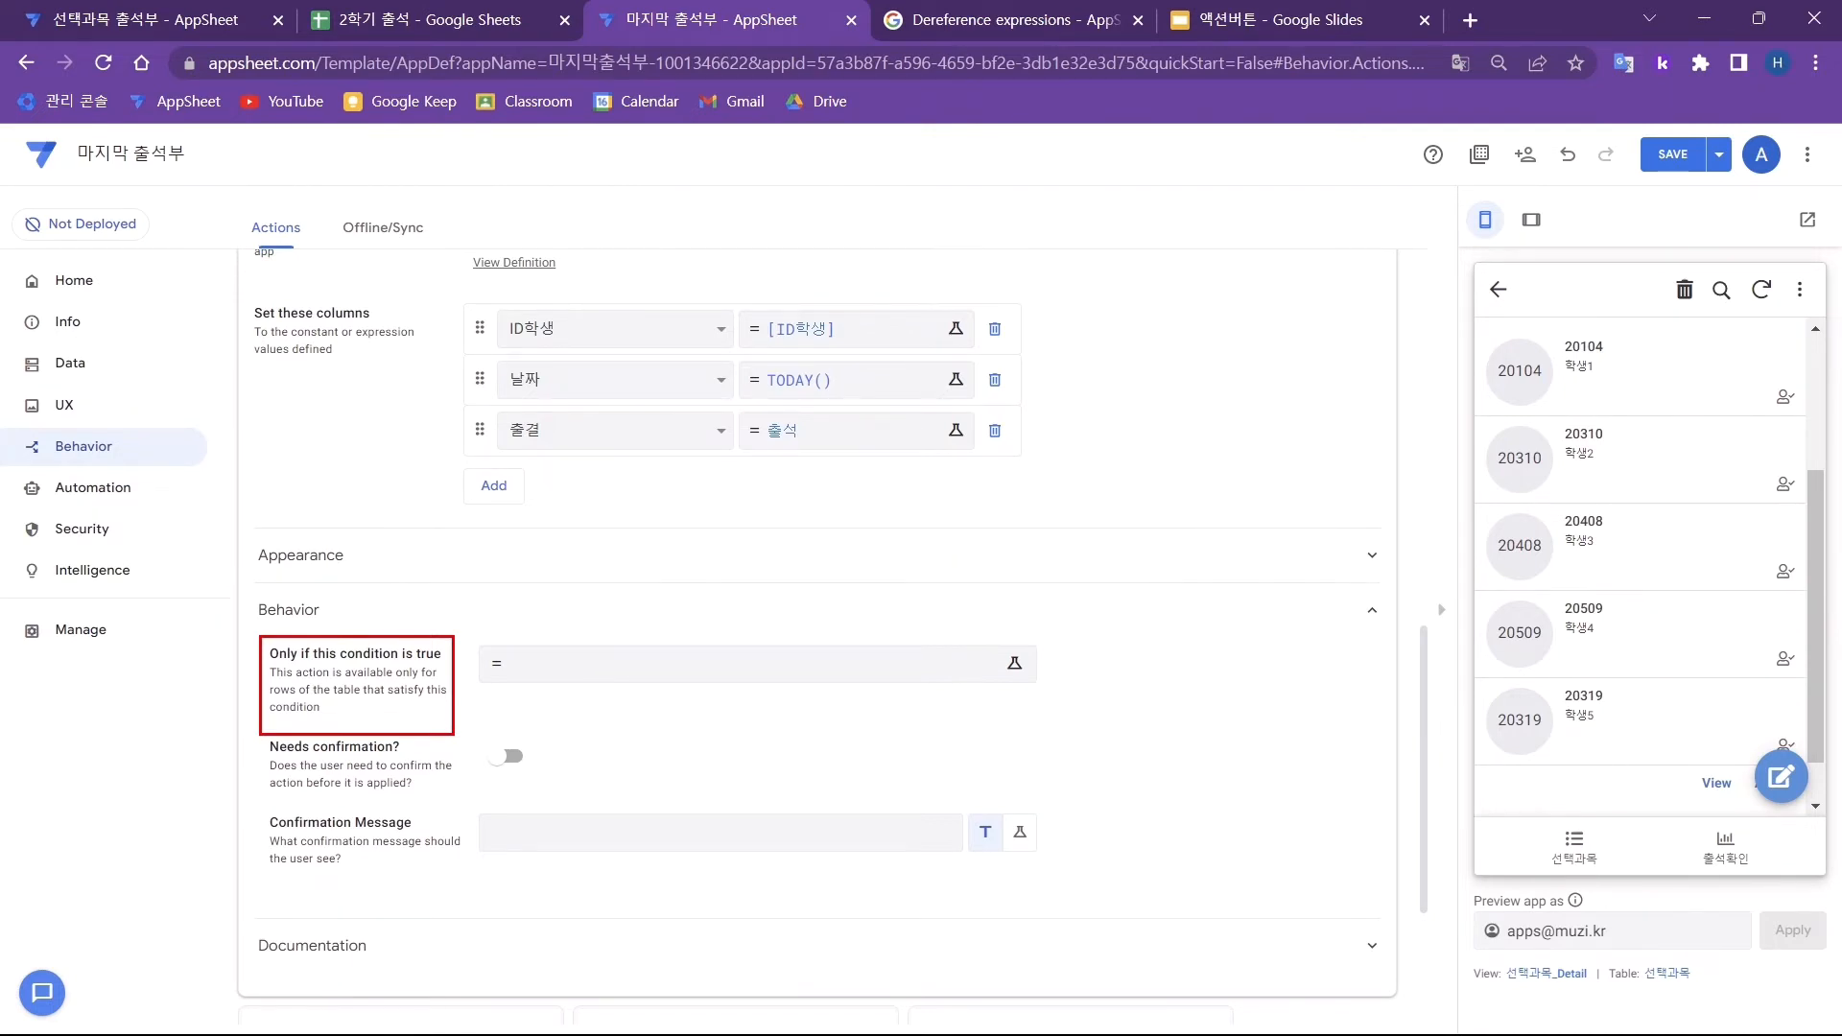
click(518, 660)
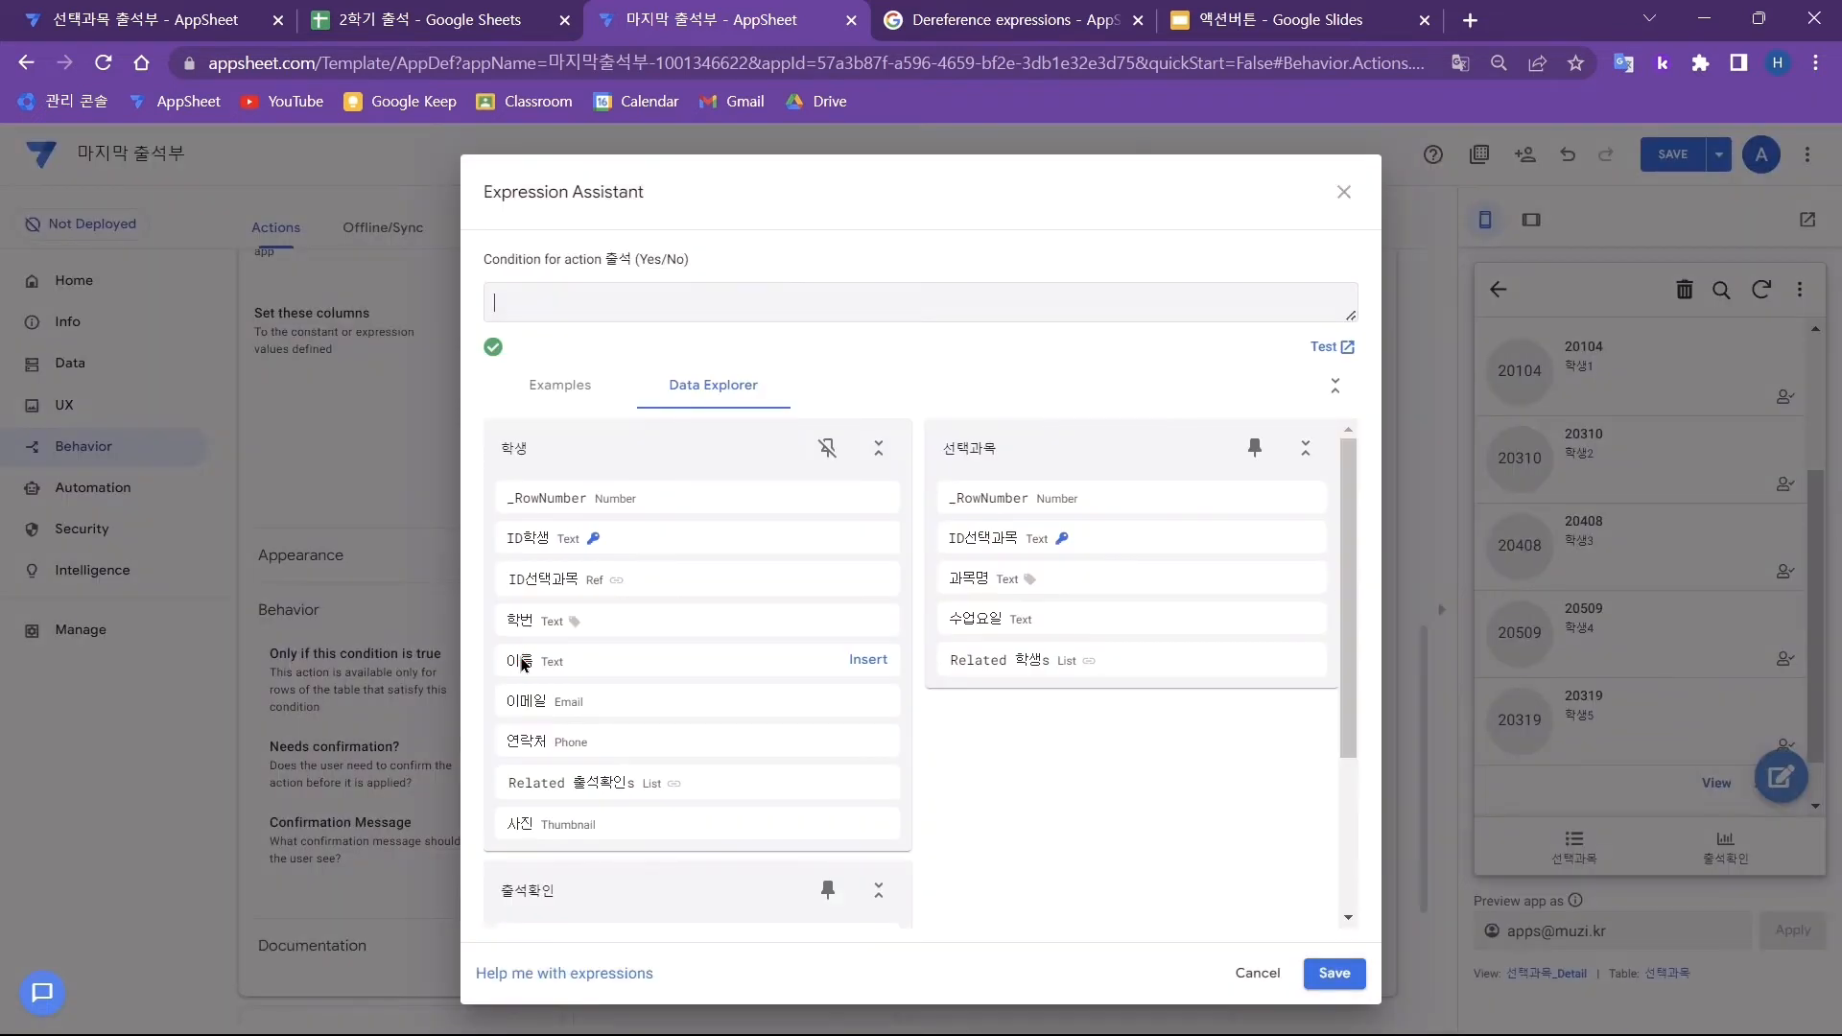
click(758, 309)
text(IN)
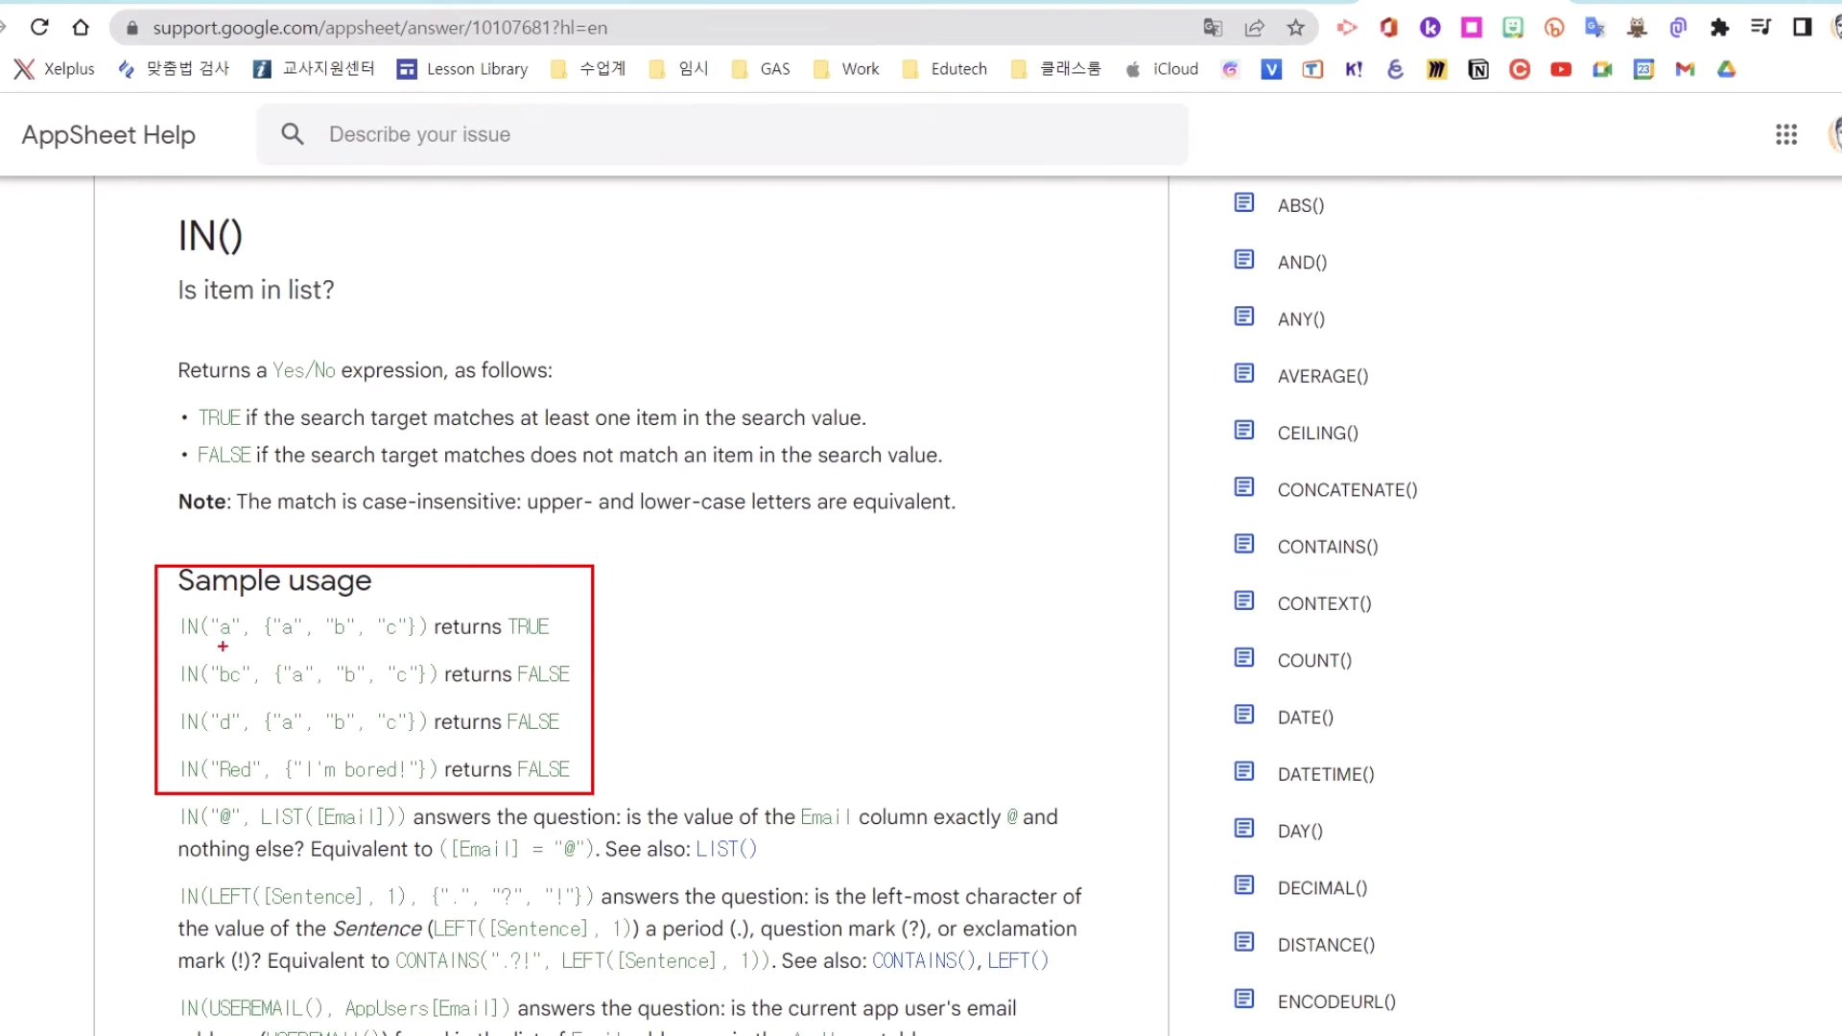
- Examine the IN() sample usage in AppSheet Help, comparing the search value with the list argument
click(223, 647)
click(222, 646)
click(222, 647)
click(223, 646)
click(222, 647)
drag(257, 606, 418, 648)
drag(203, 606, 244, 645)
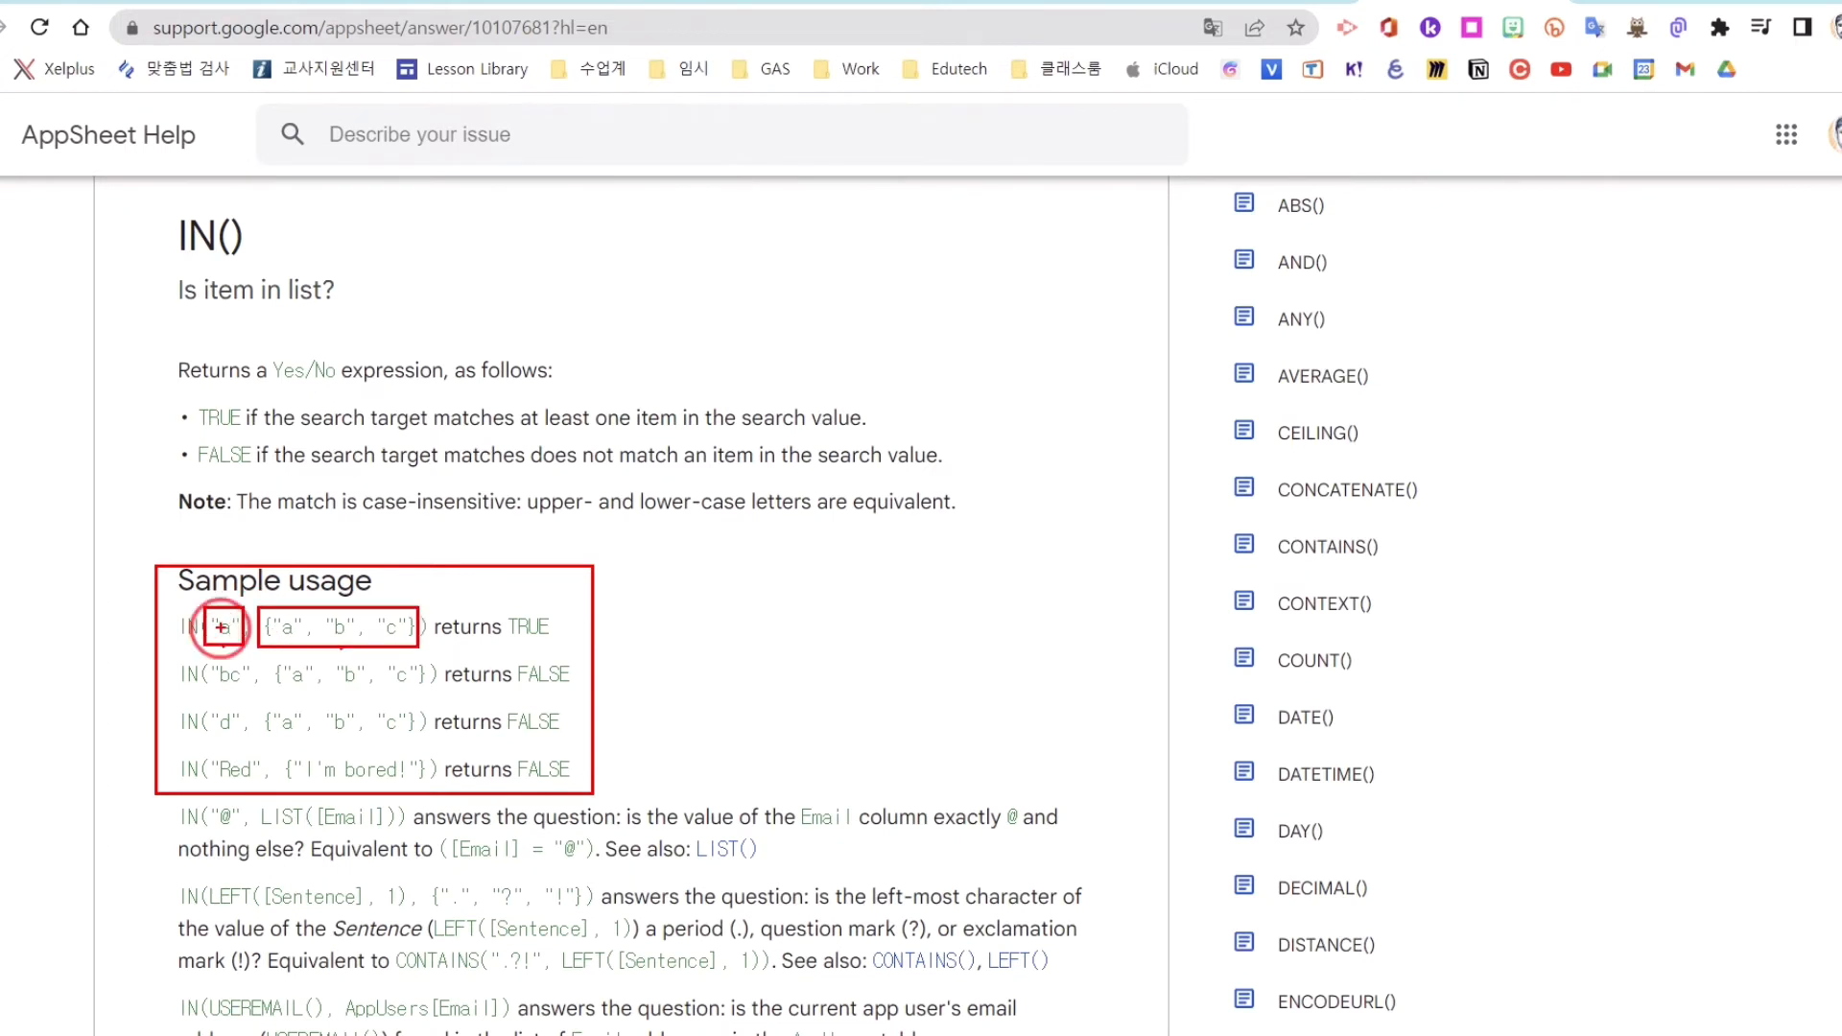
click(526, 641)
click(526, 640)
click(538, 693)
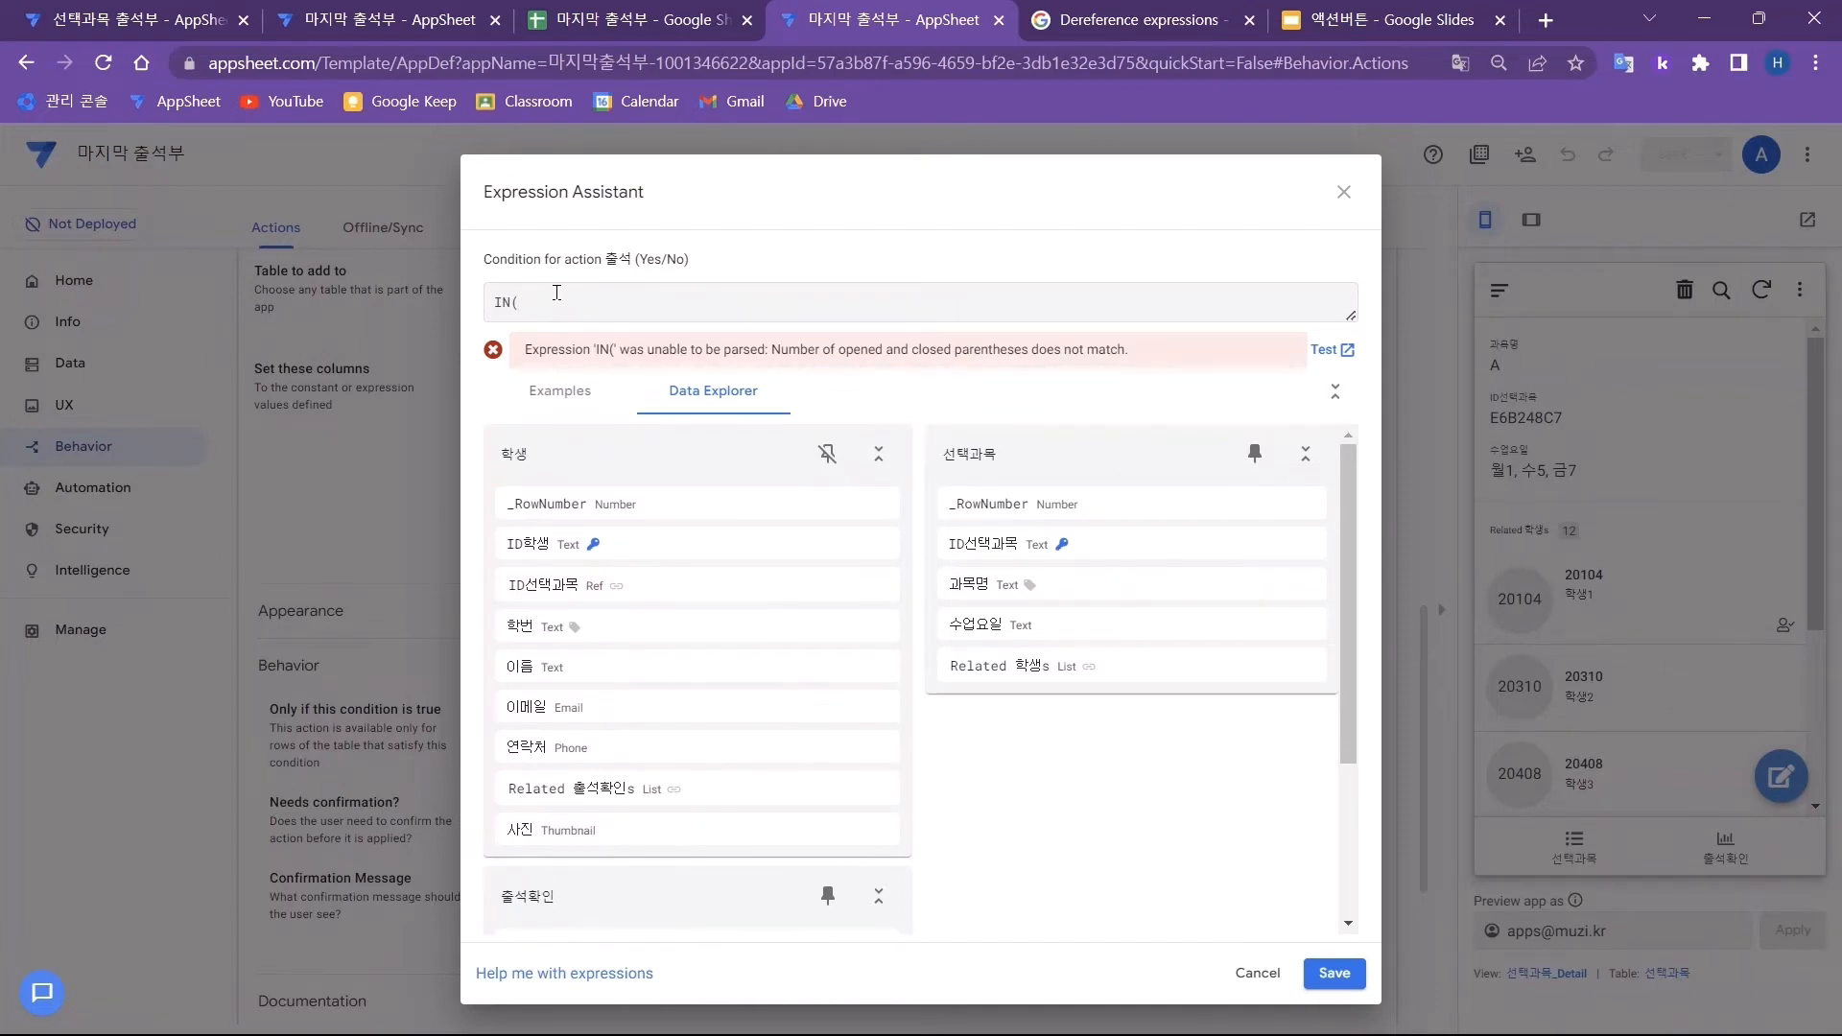
- Enter [_THISROW].[ID학생] as the start of the IN condition's search value, without the 출석확인 table prefix
click(706, 460)
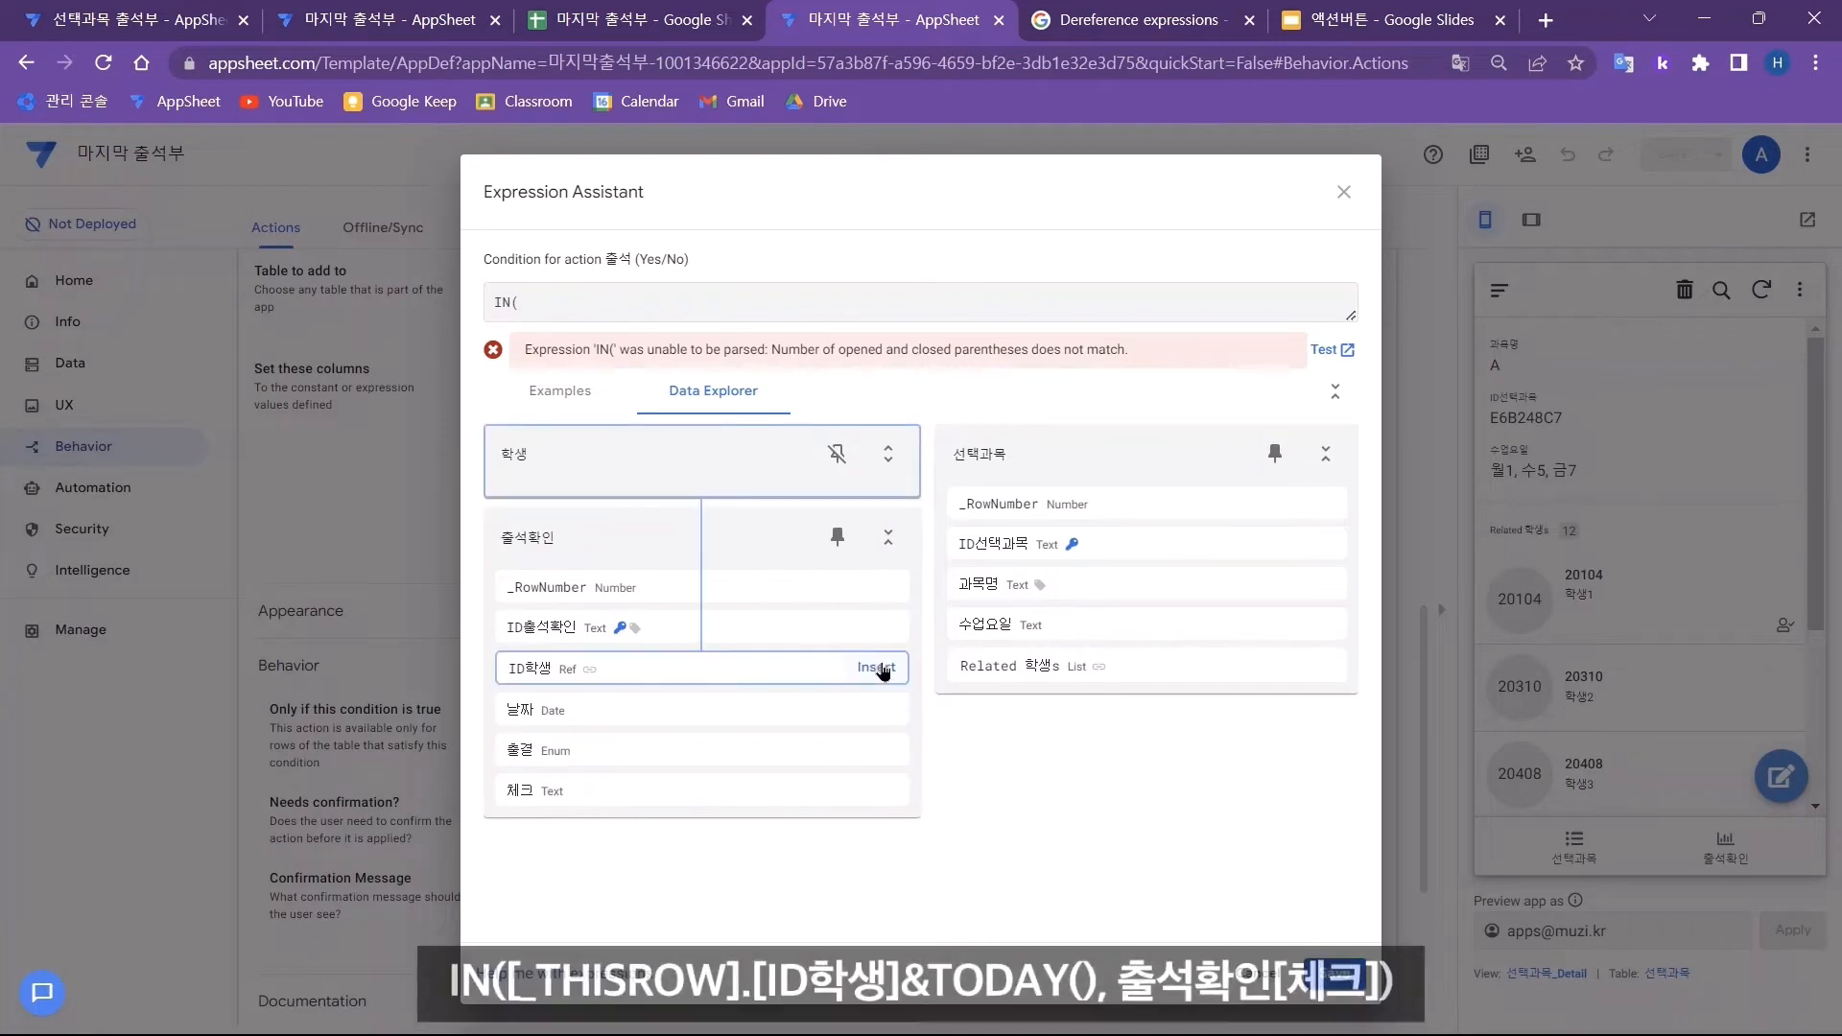
click(881, 669)
drag(575, 302, 635, 303)
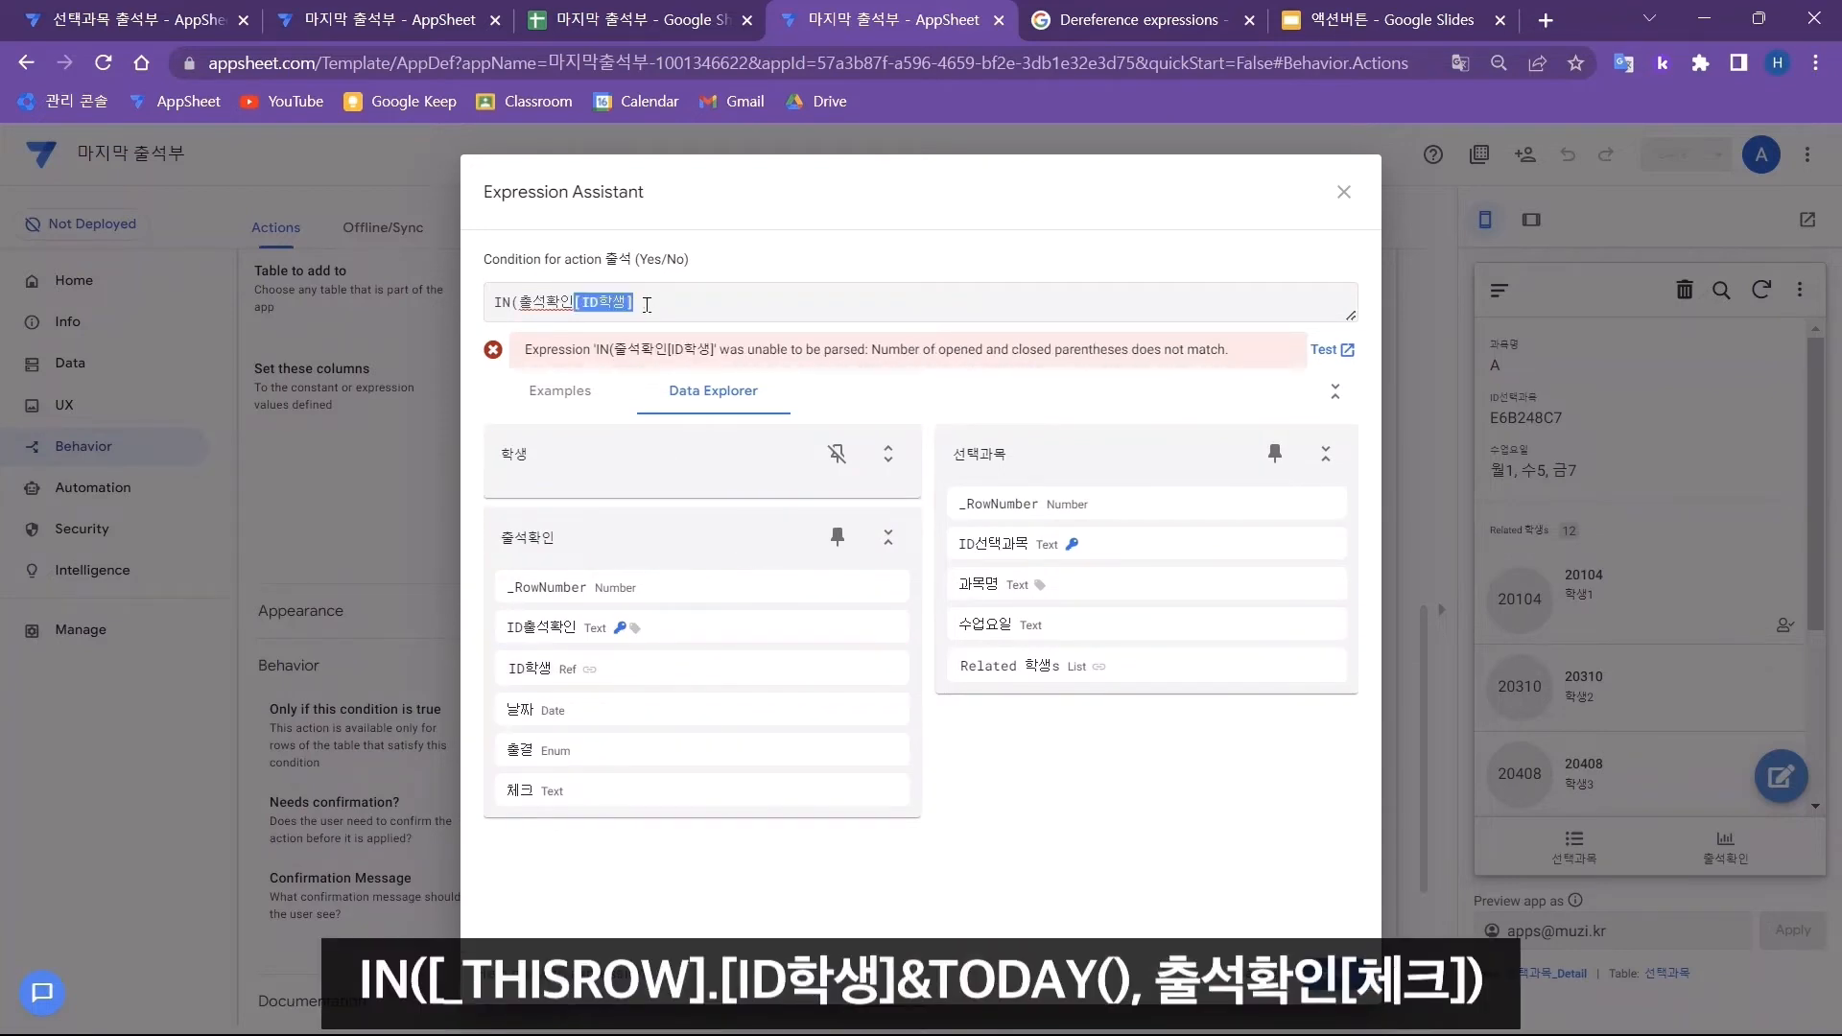
key(Left)
key(BackSpace)
key(BackSpace)
key(BackSpace)
key(BackSpace)
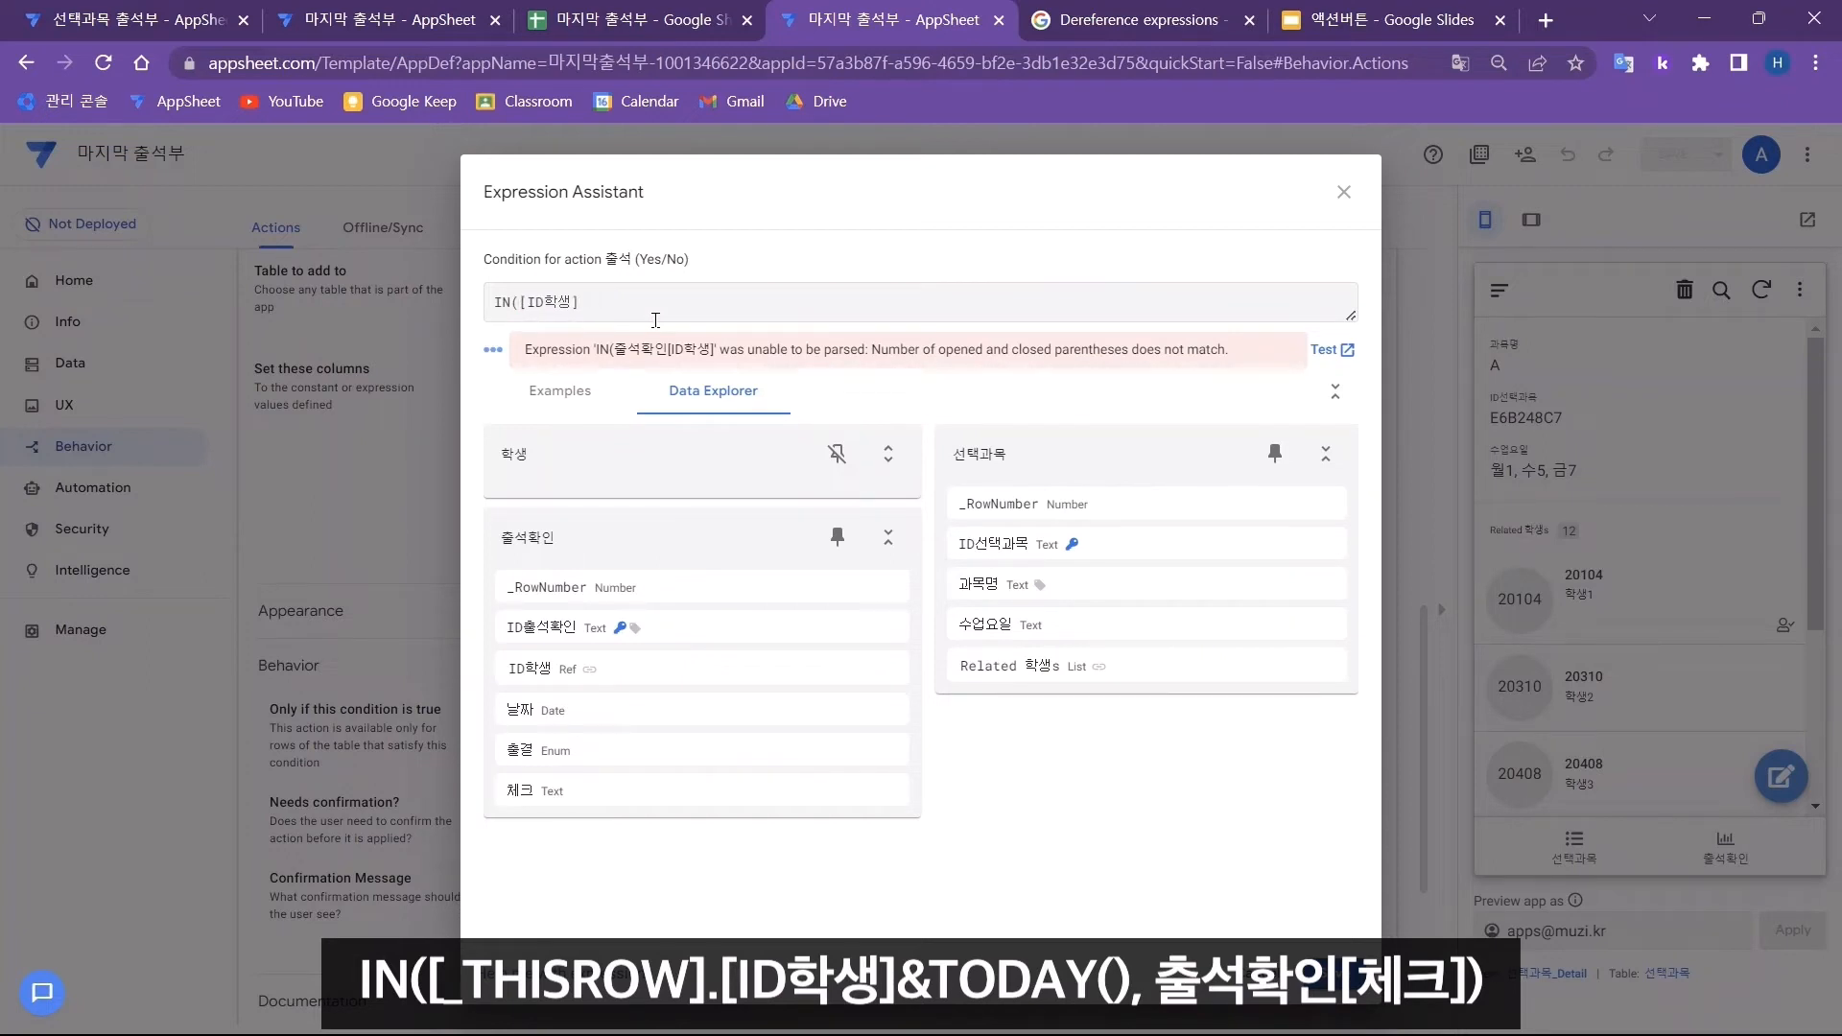
text([_THISROW])
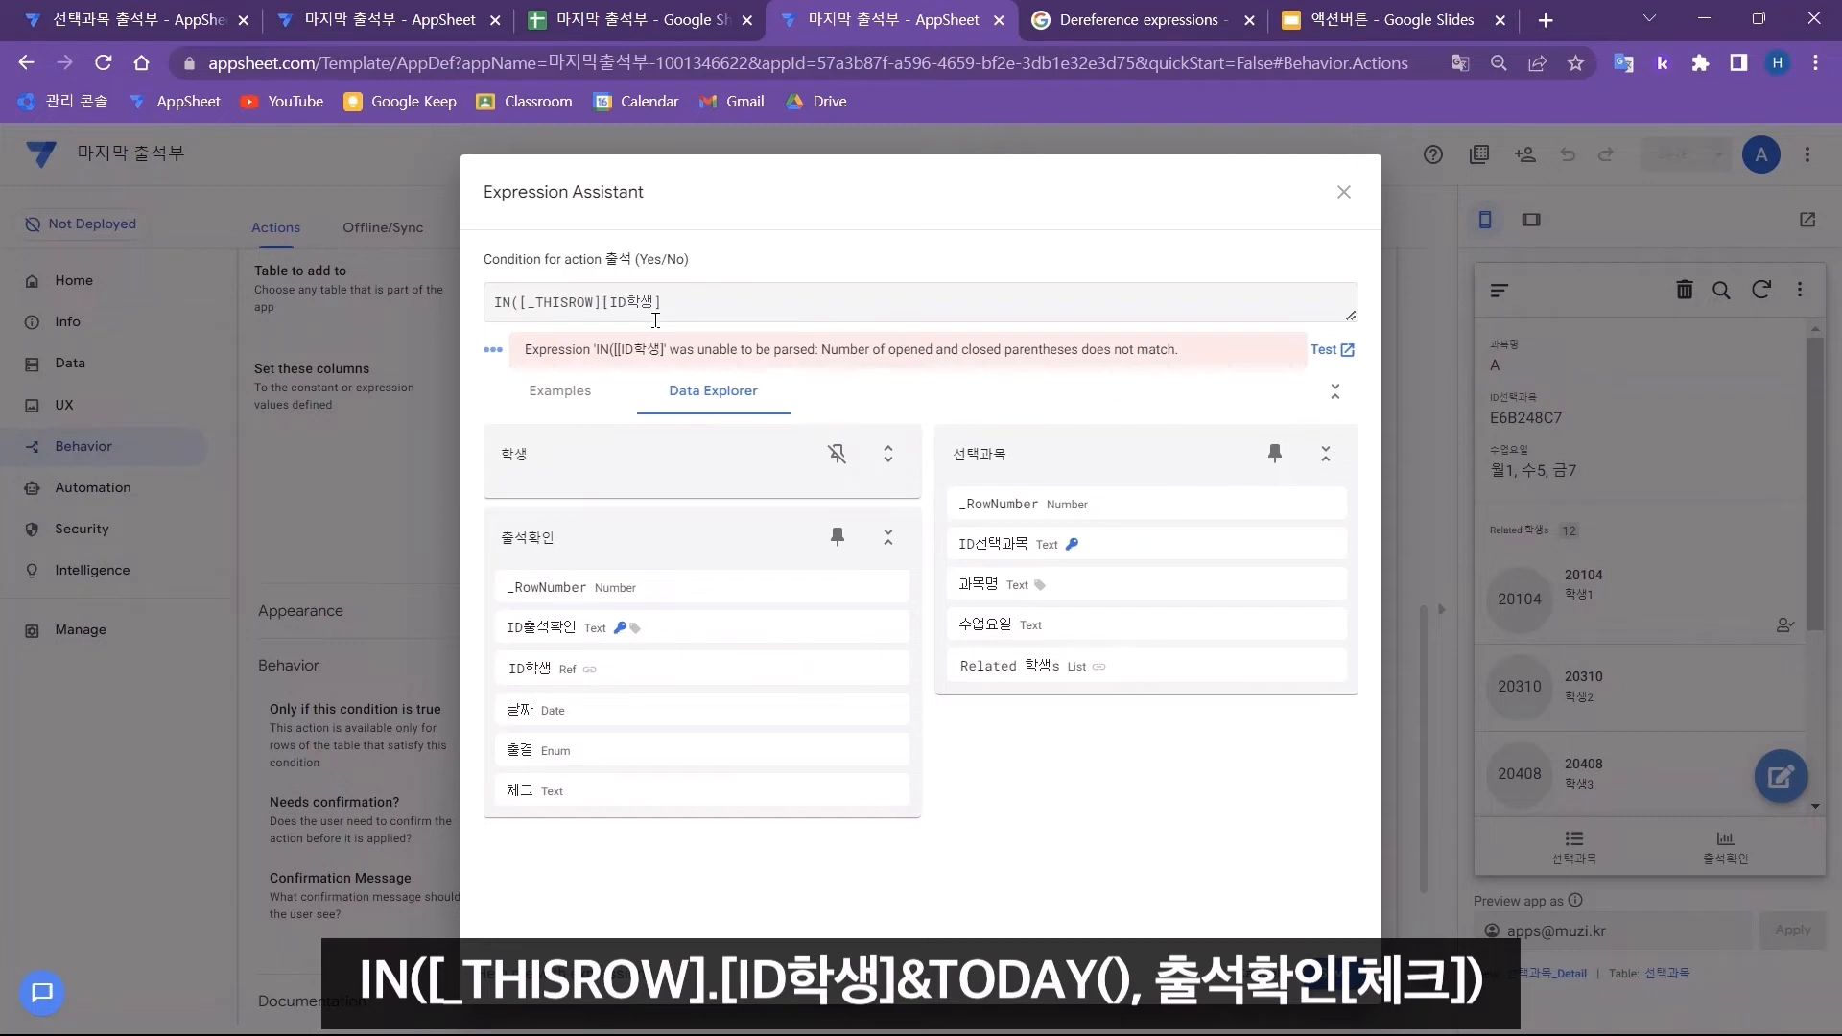
text(.)
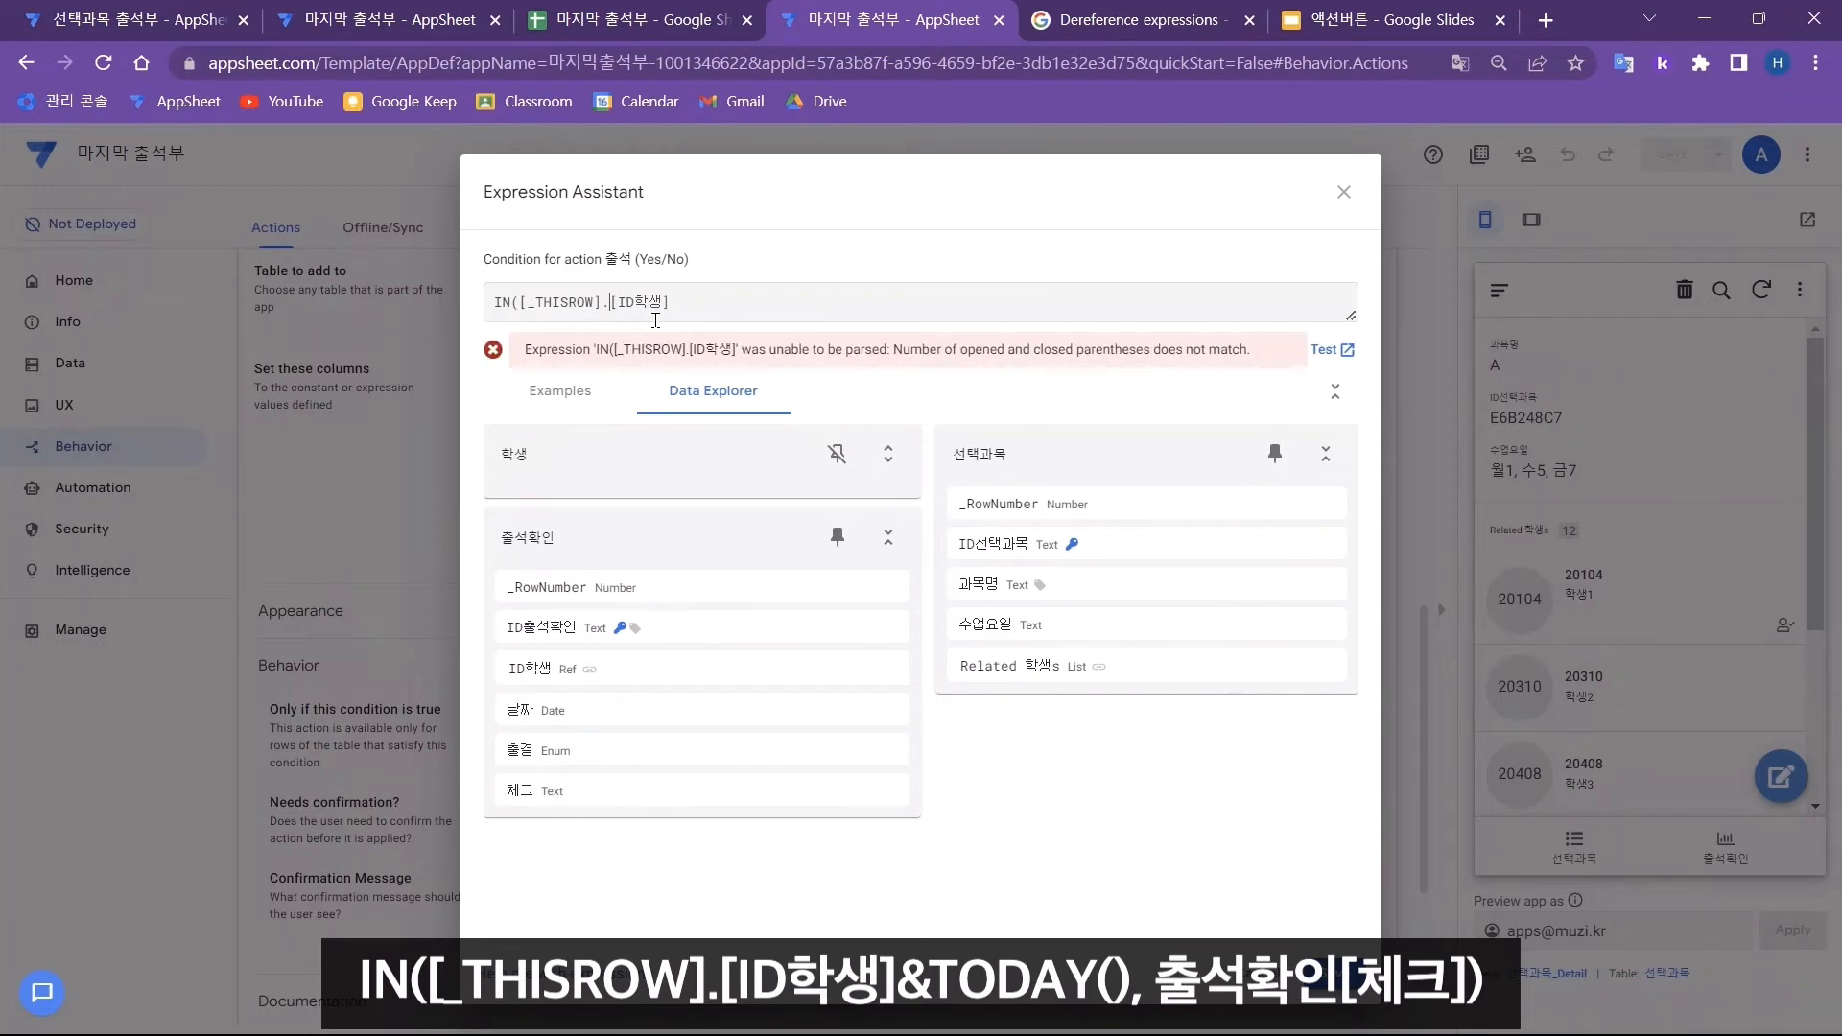
- Remove the [_THISROW]. prefix from the condition and restore it
key(BackSpace)
key(BackSpace)
key(BackSpace)
key(BackSpace)
key(BackSpace)
key(BackSpace)
key(BackSpace)
key(BackSpace)
key(BackSpace)
key(BackSpace)
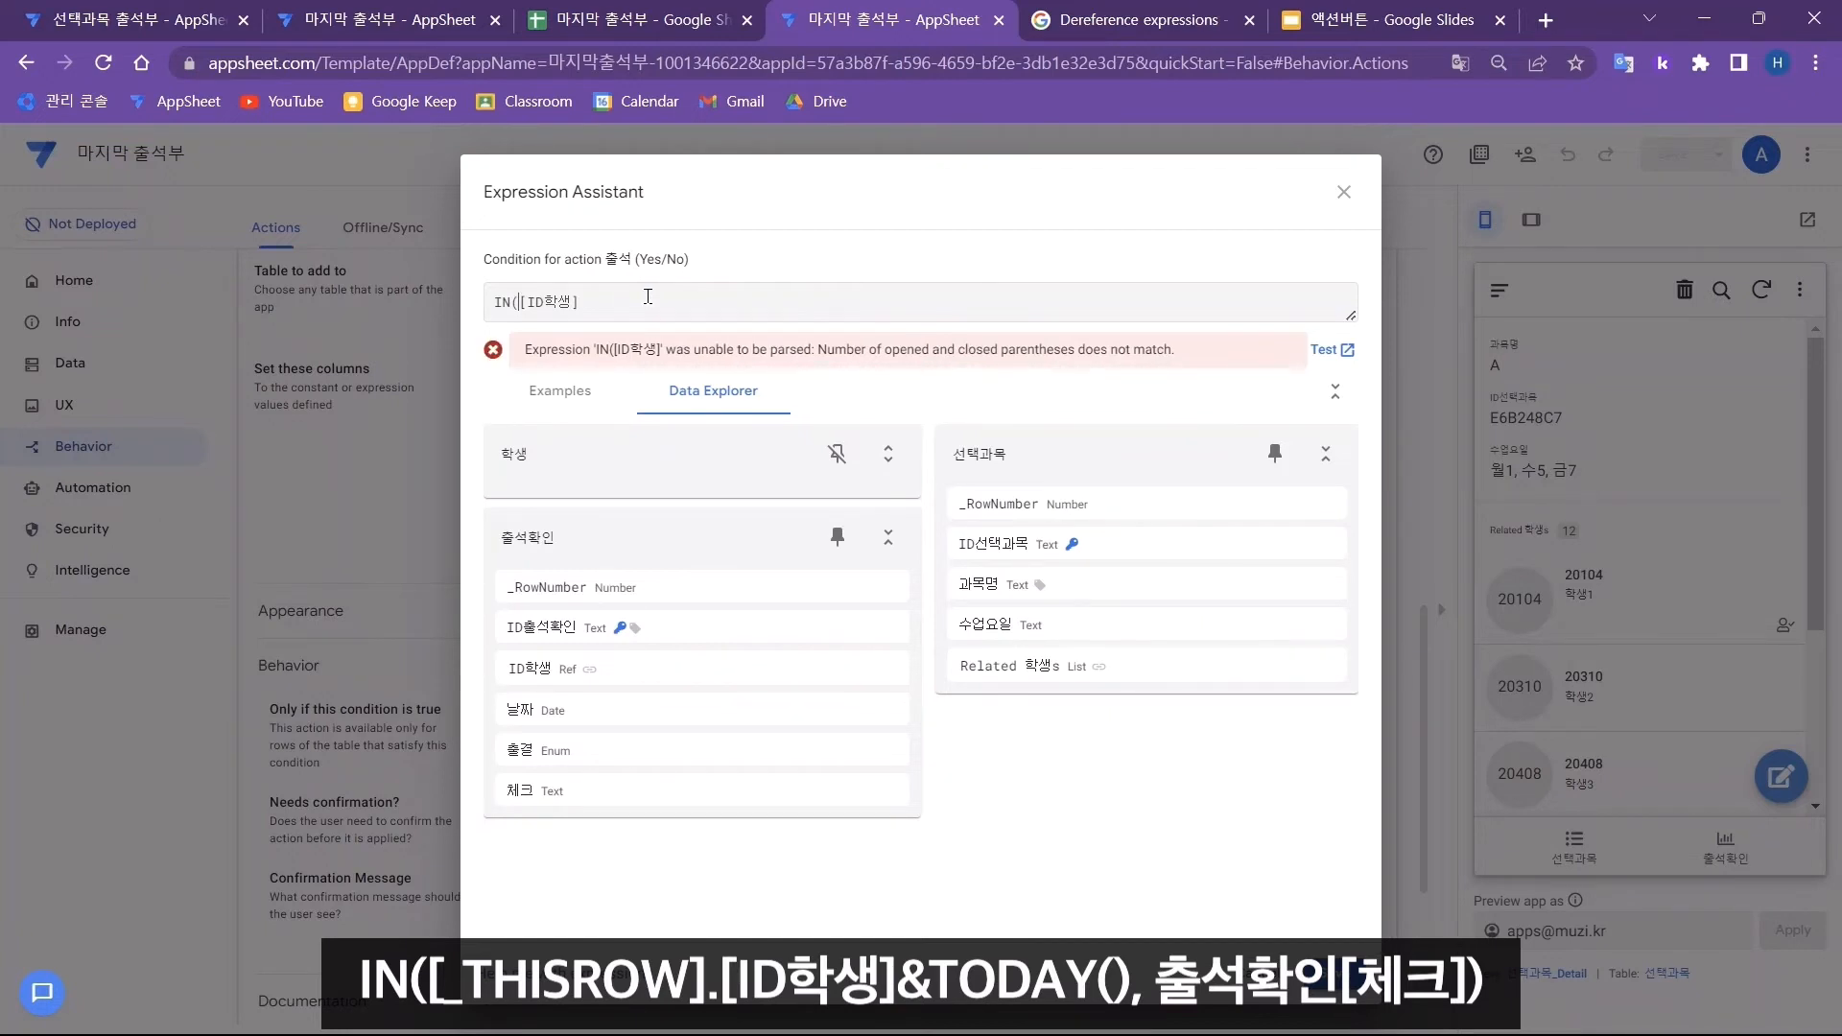
key(ctrl+z)
- Complete the condition as IN([_THISROW].[ID학생]&TODAY(),출석확인[체크]) and save both the expression and the app
click(707, 298)
text(&)
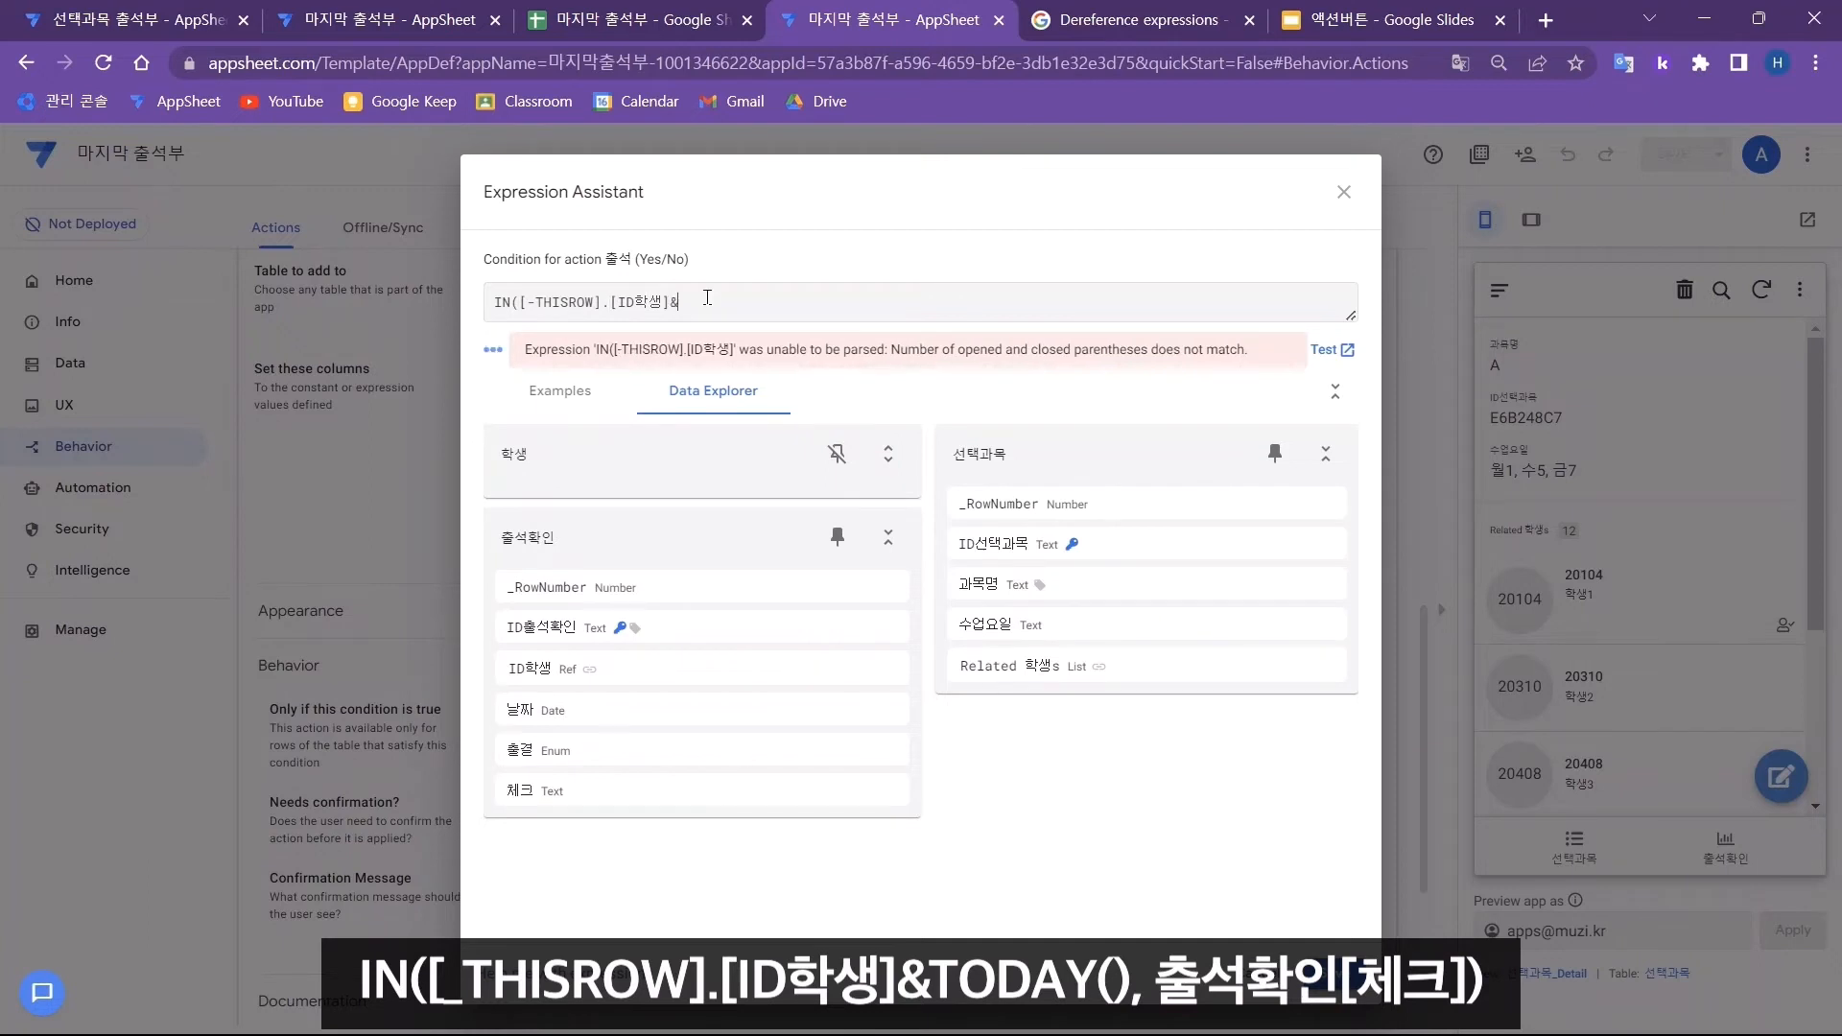
text(T)
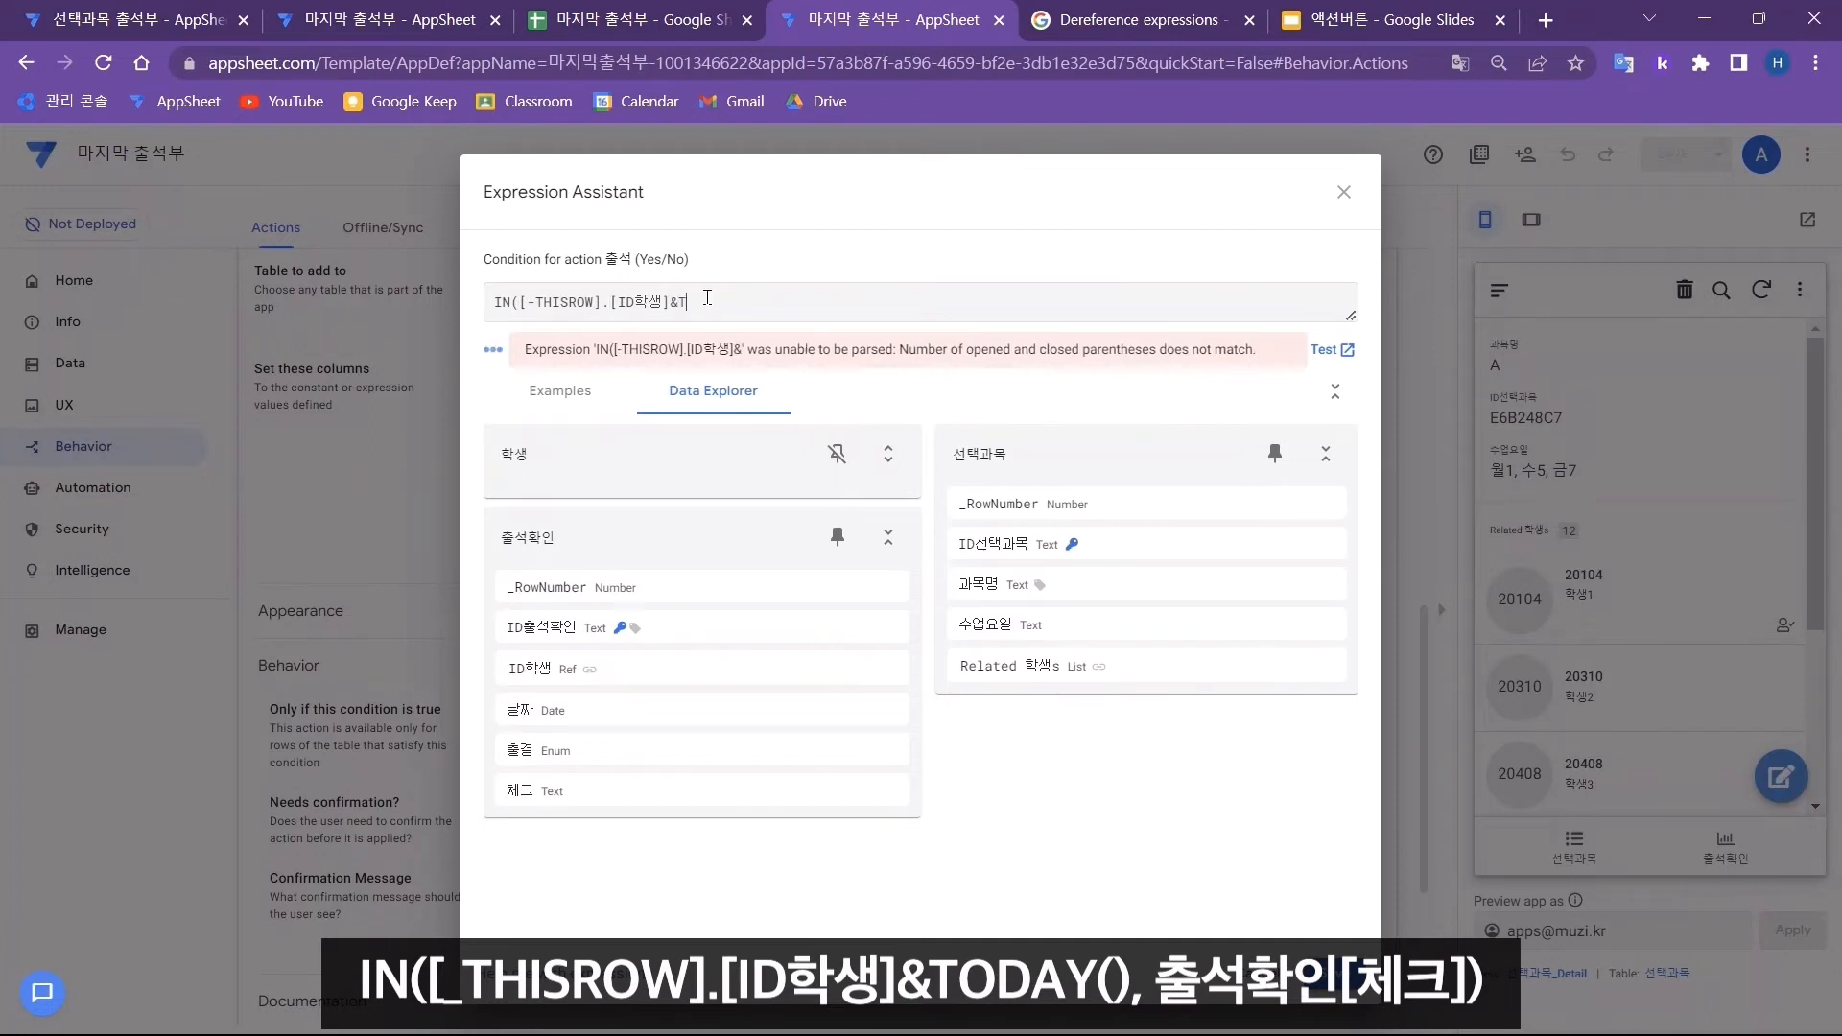
text(ODAY(),)
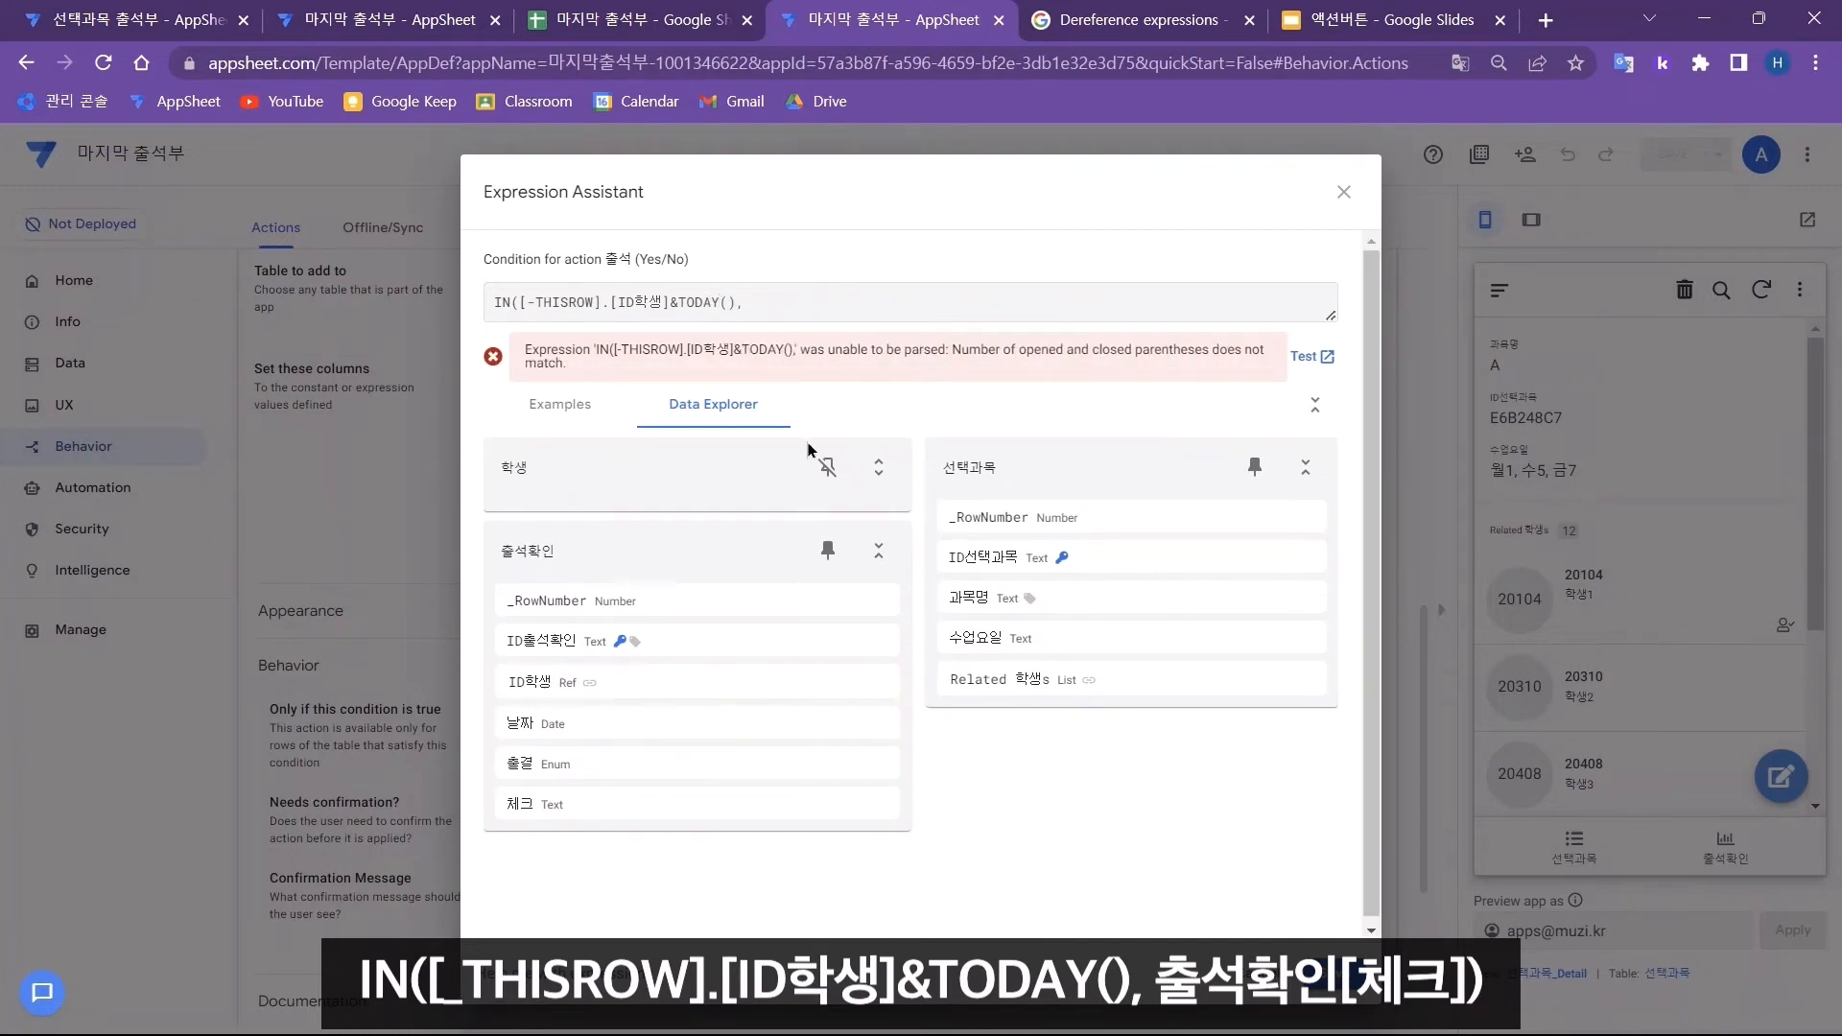
click(866, 803)
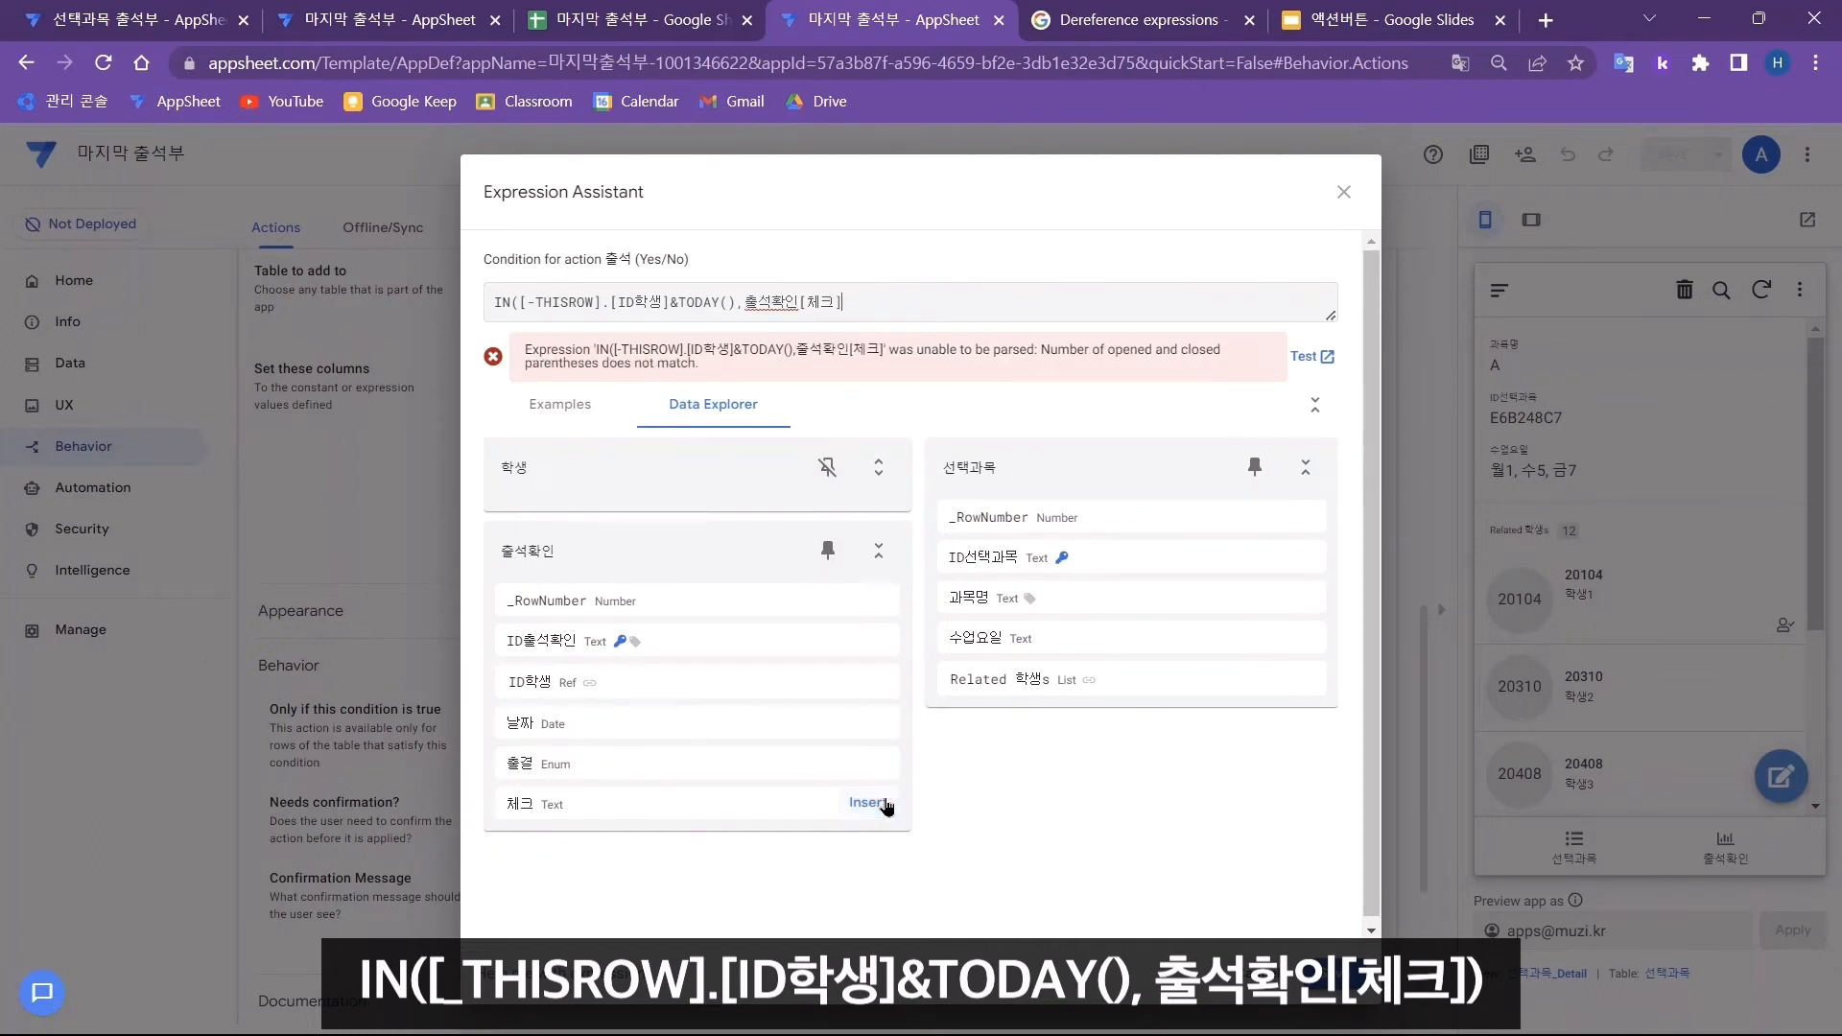
text())
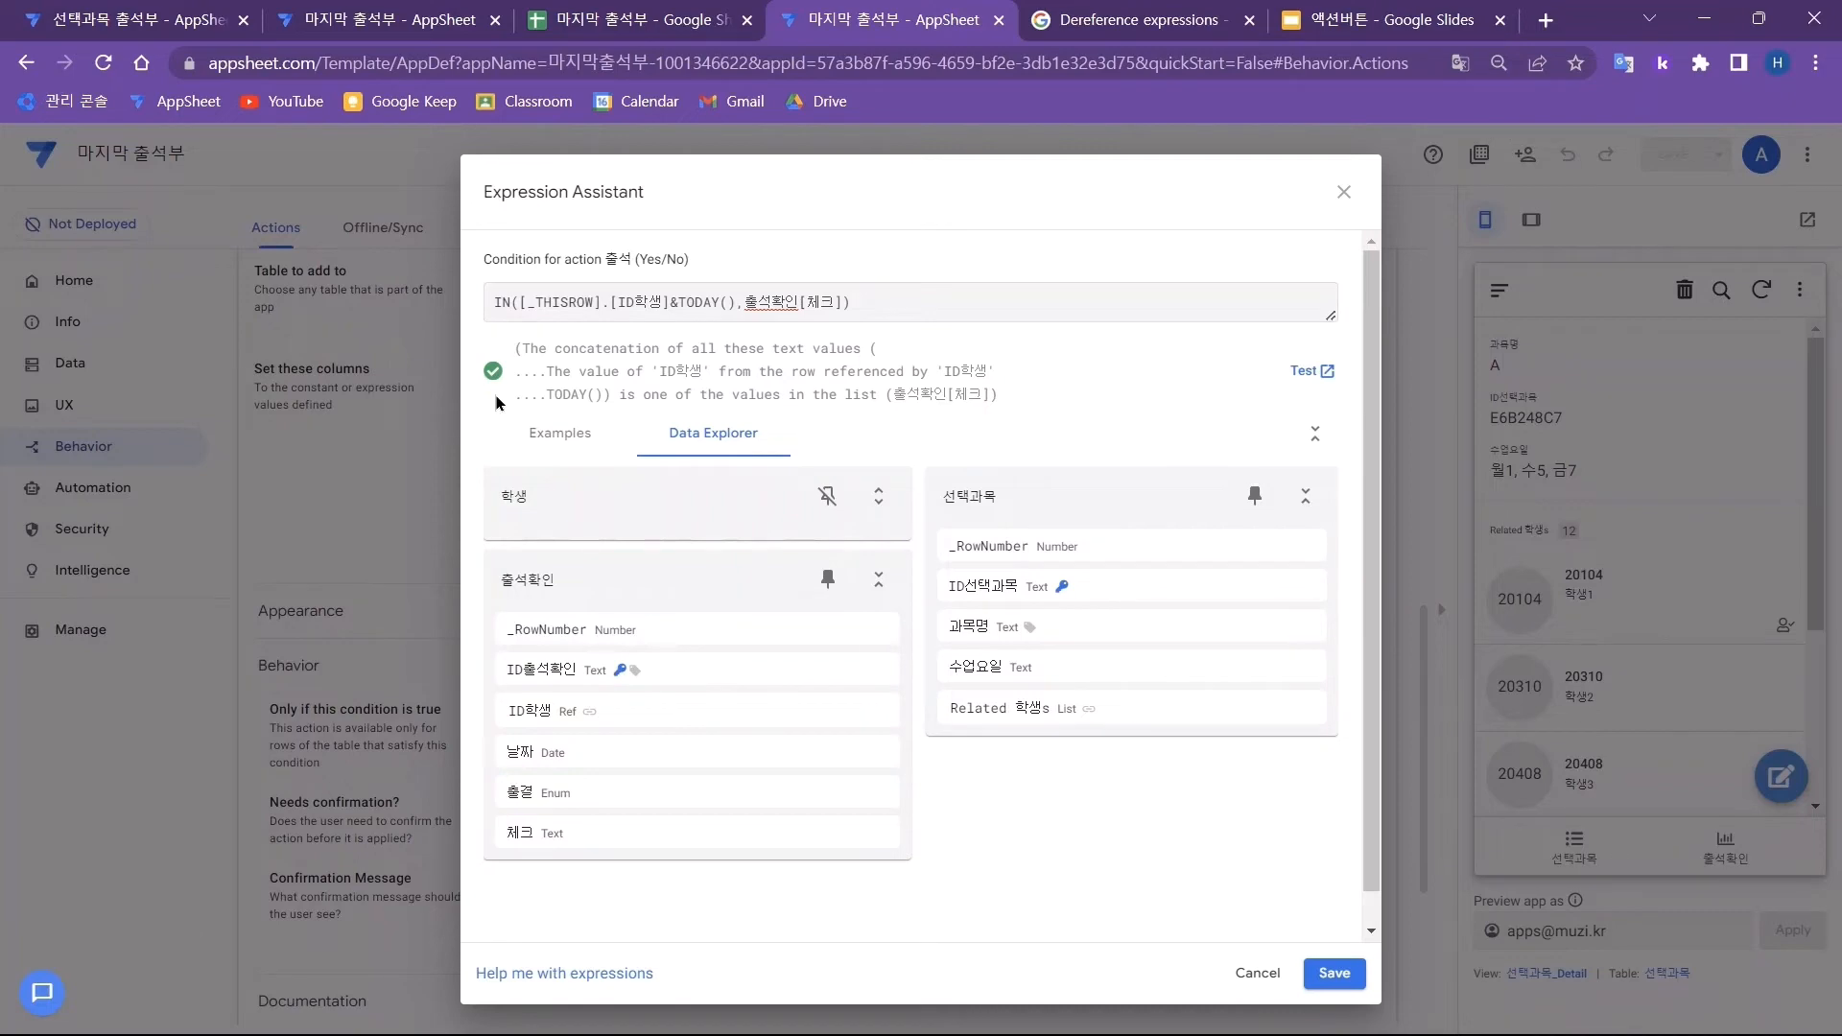
click(1334, 972)
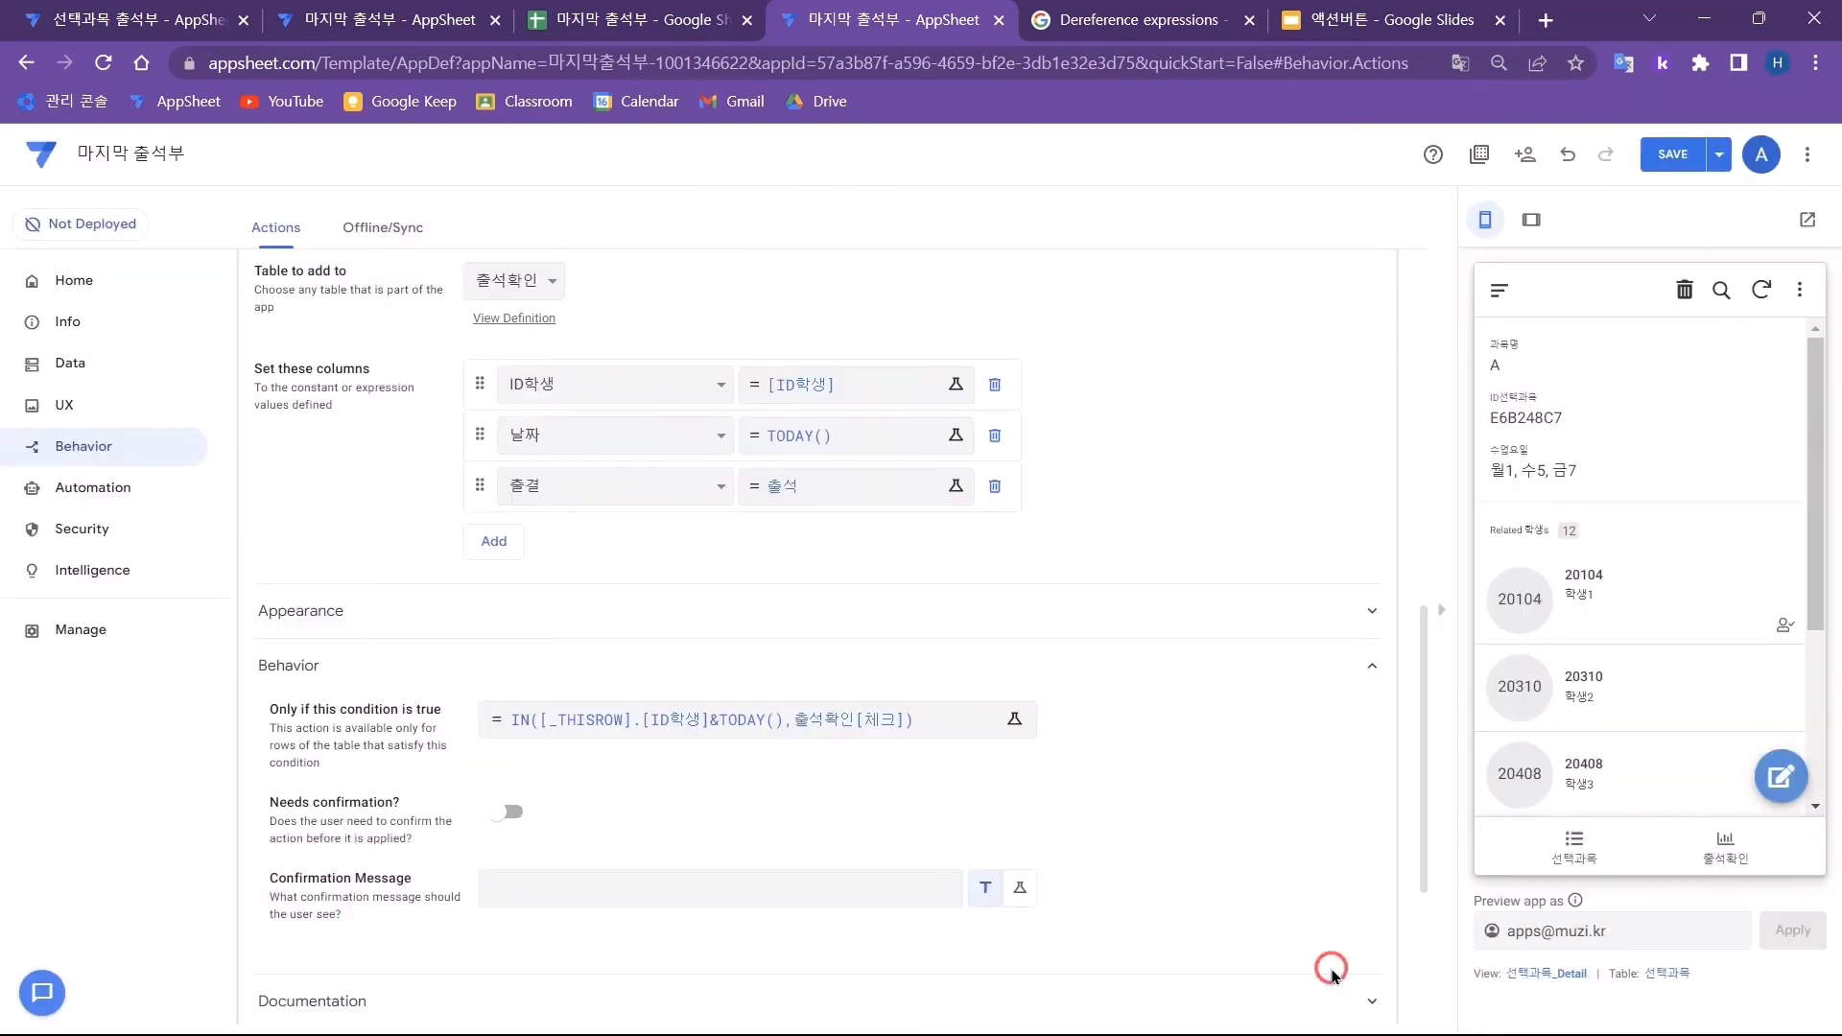
click(1670, 158)
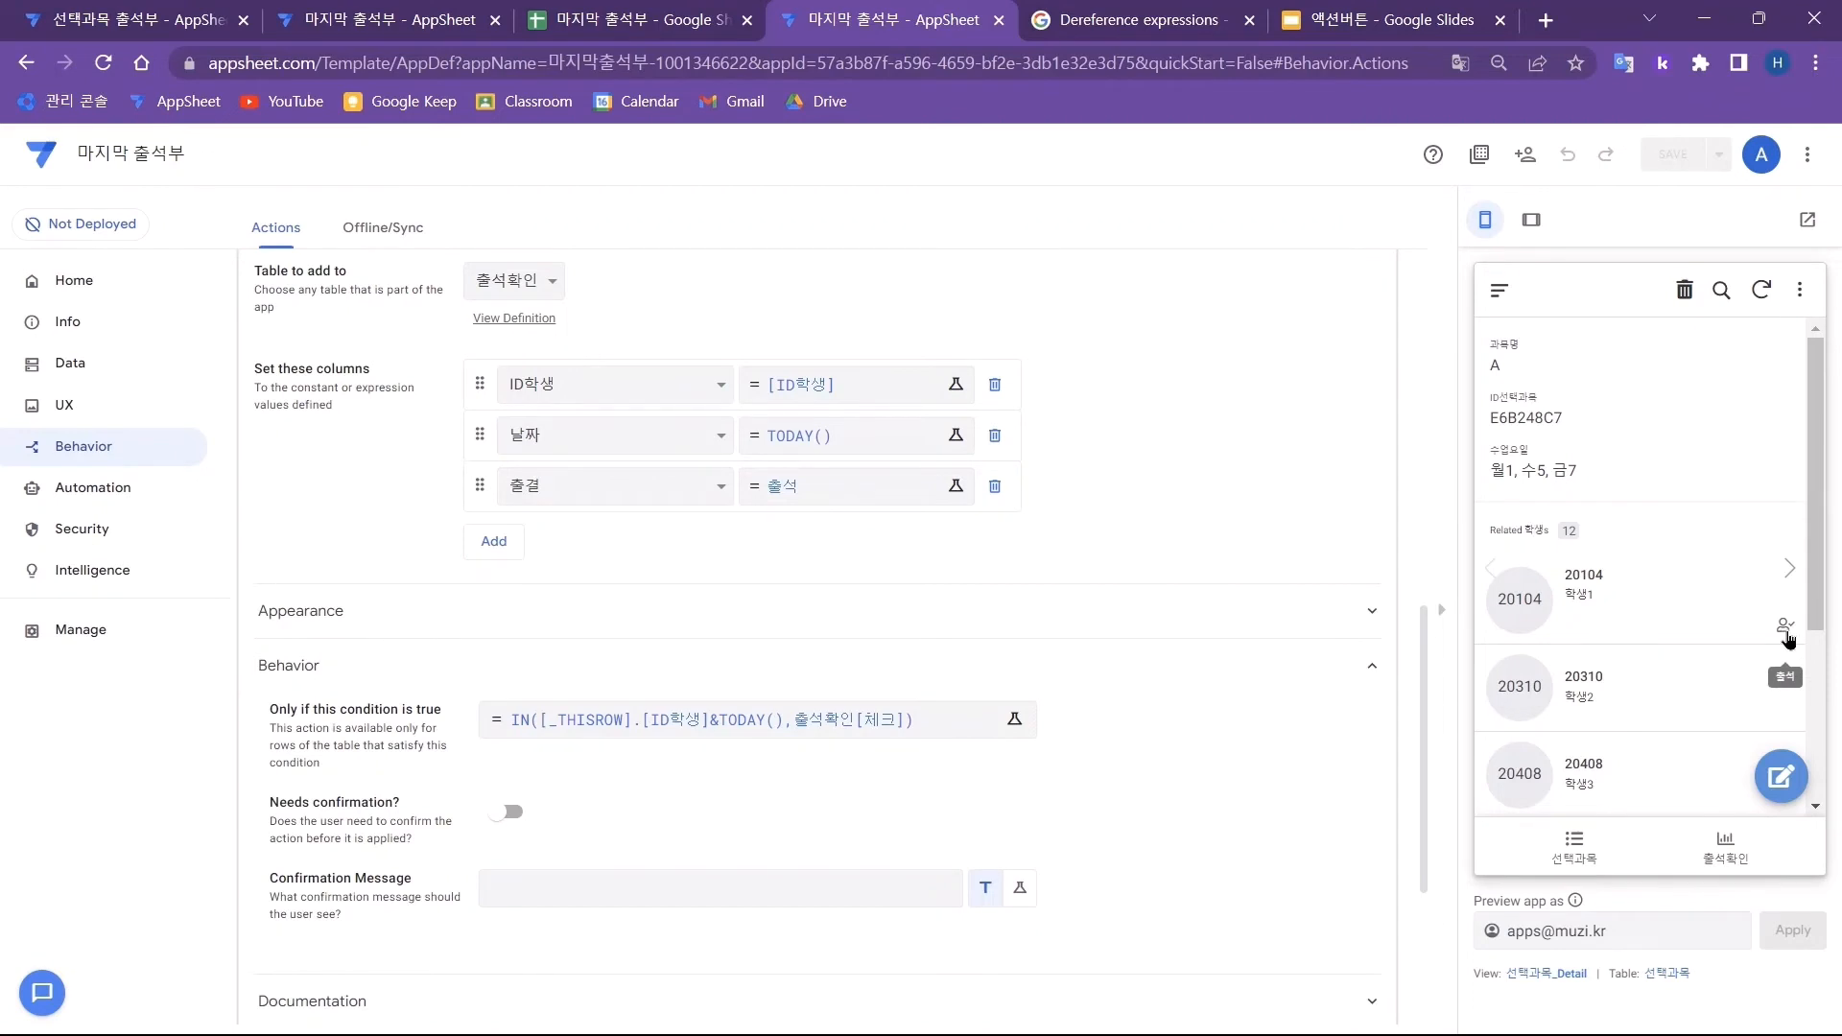
- Inspect which students in the preview list offer the 출석 action, and reopen the action's condition expression
click(1786, 635)
scroll(1790, 717, down, 3)
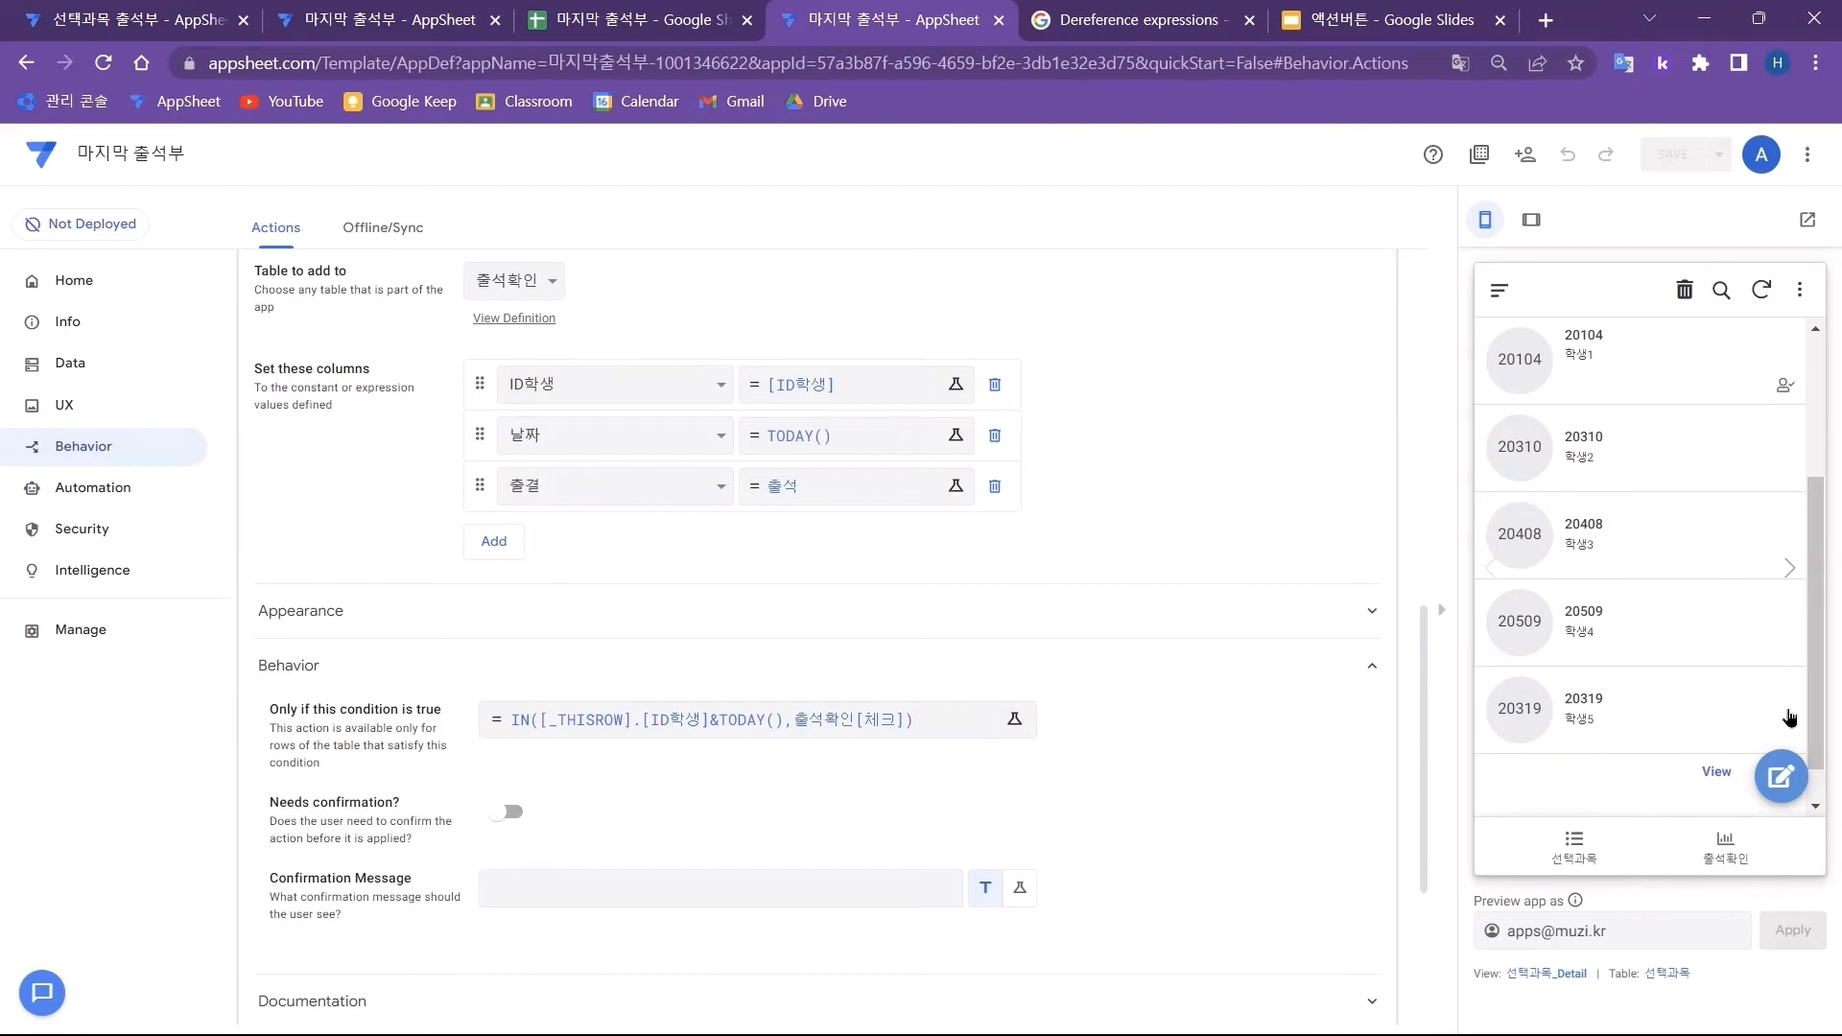
click(695, 731)
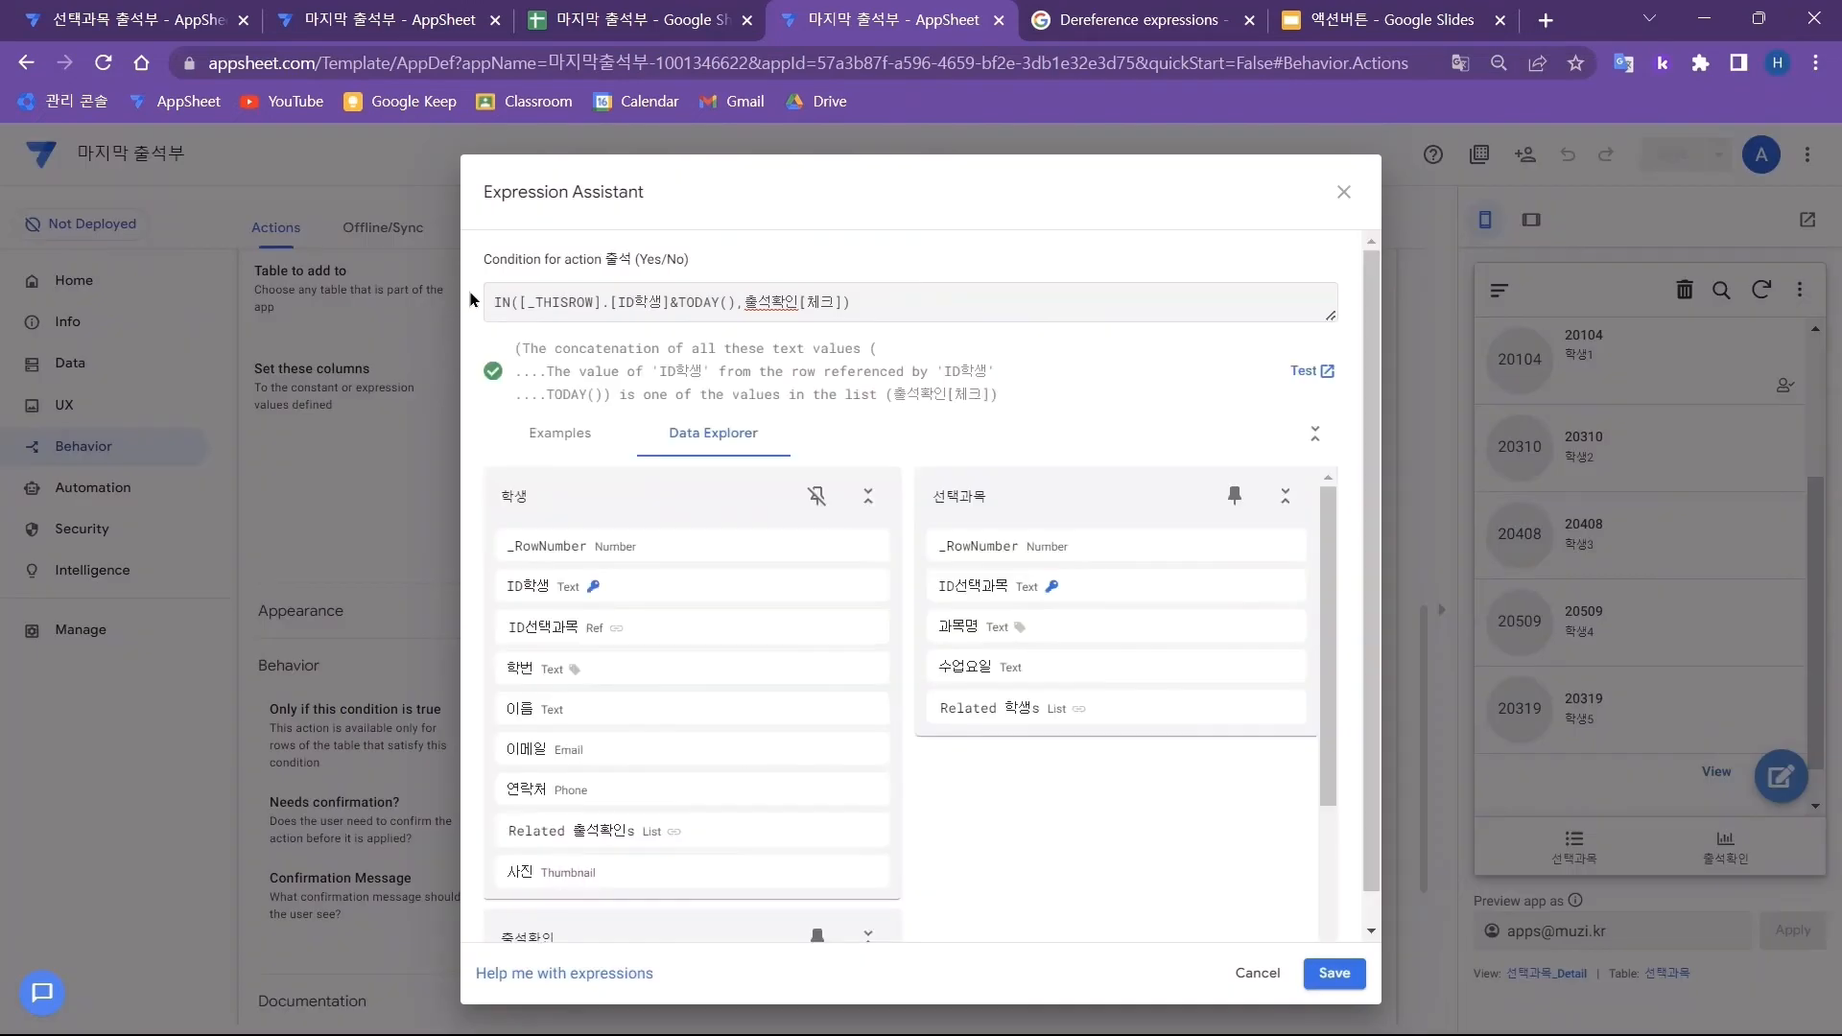
click(470, 293)
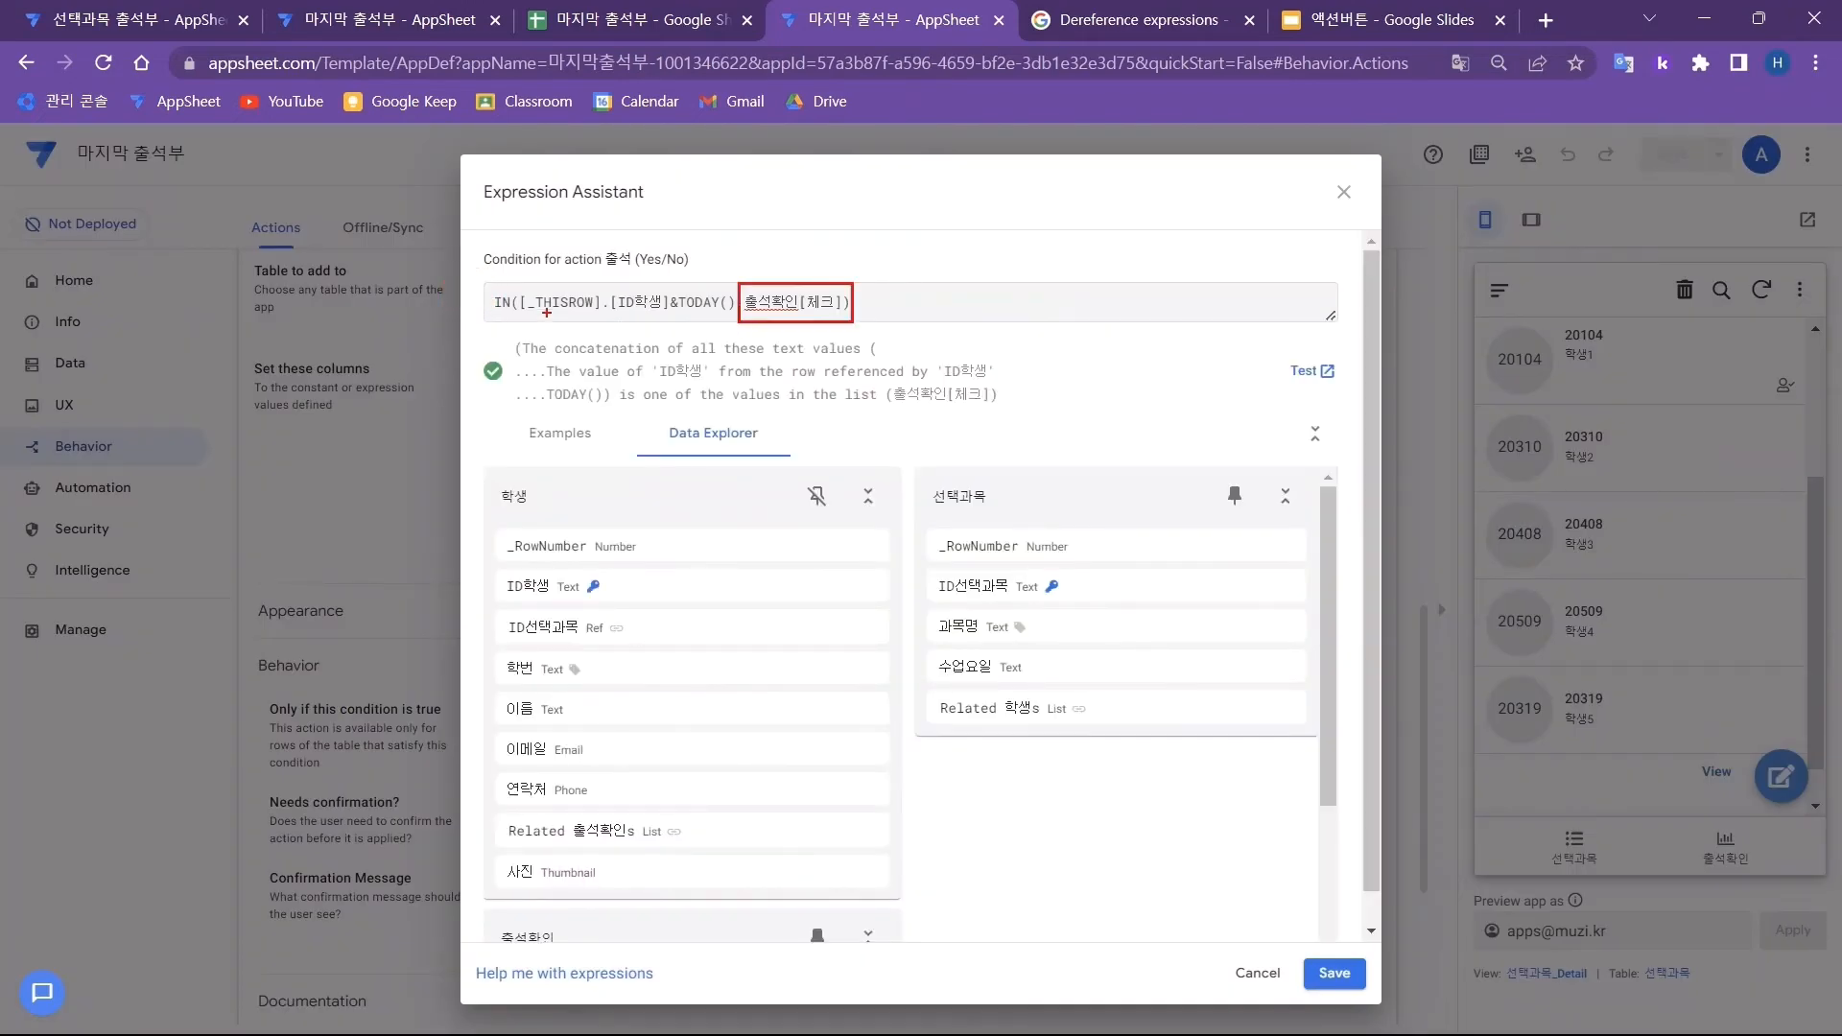
click(621, 308)
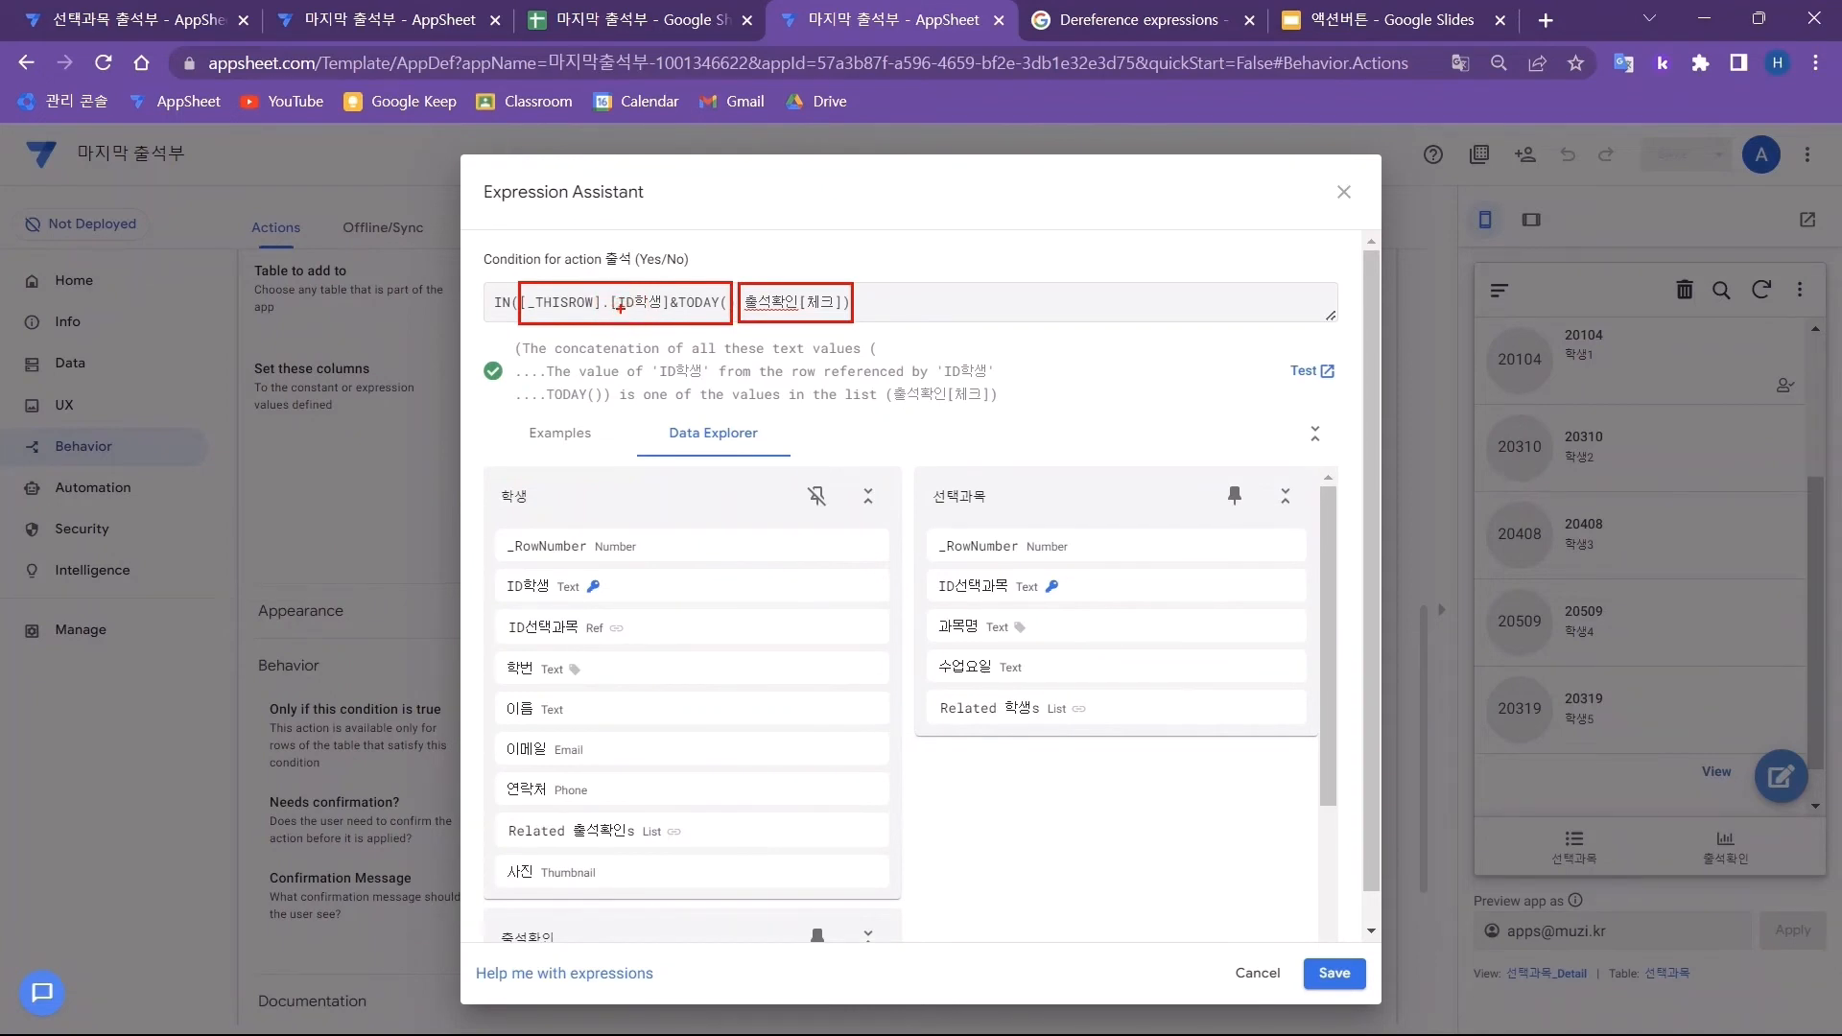
- Compare the 2022-09-24 attendance record in the 출석확인 sheet with the search value and list in the action's IN condition
drag(123, 370, 494, 372)
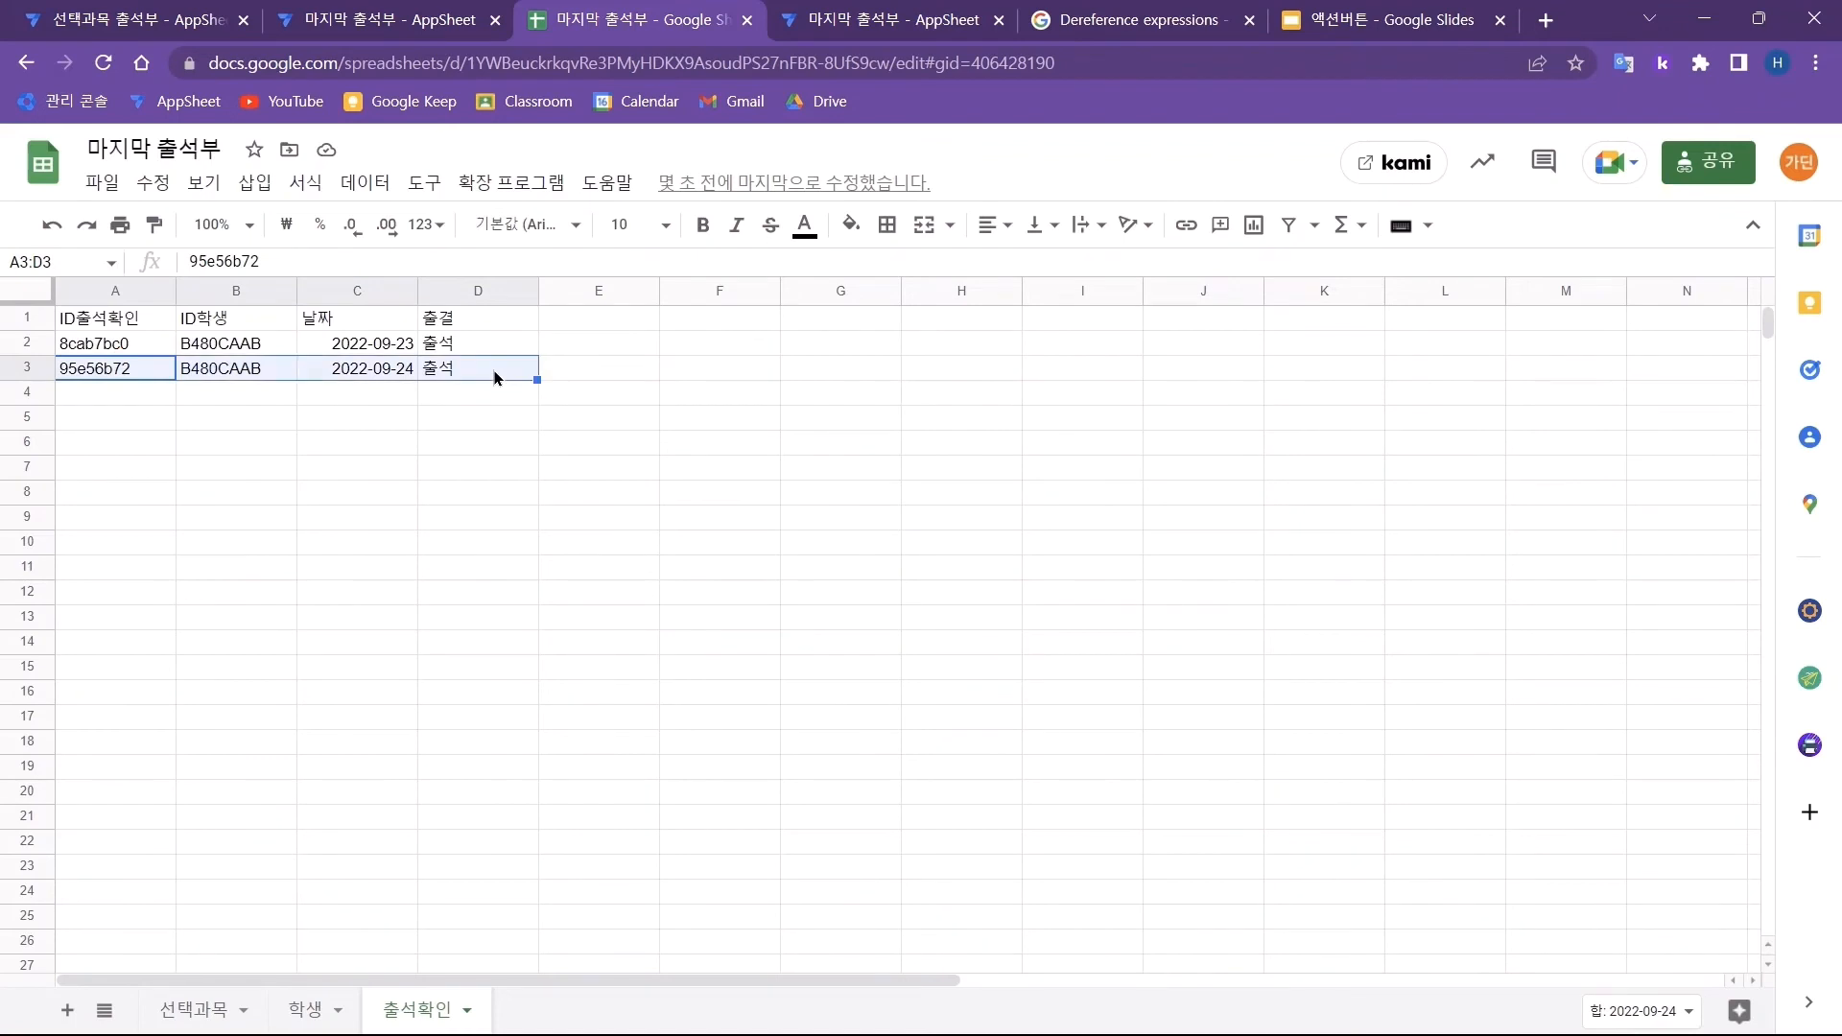
click(309, 372)
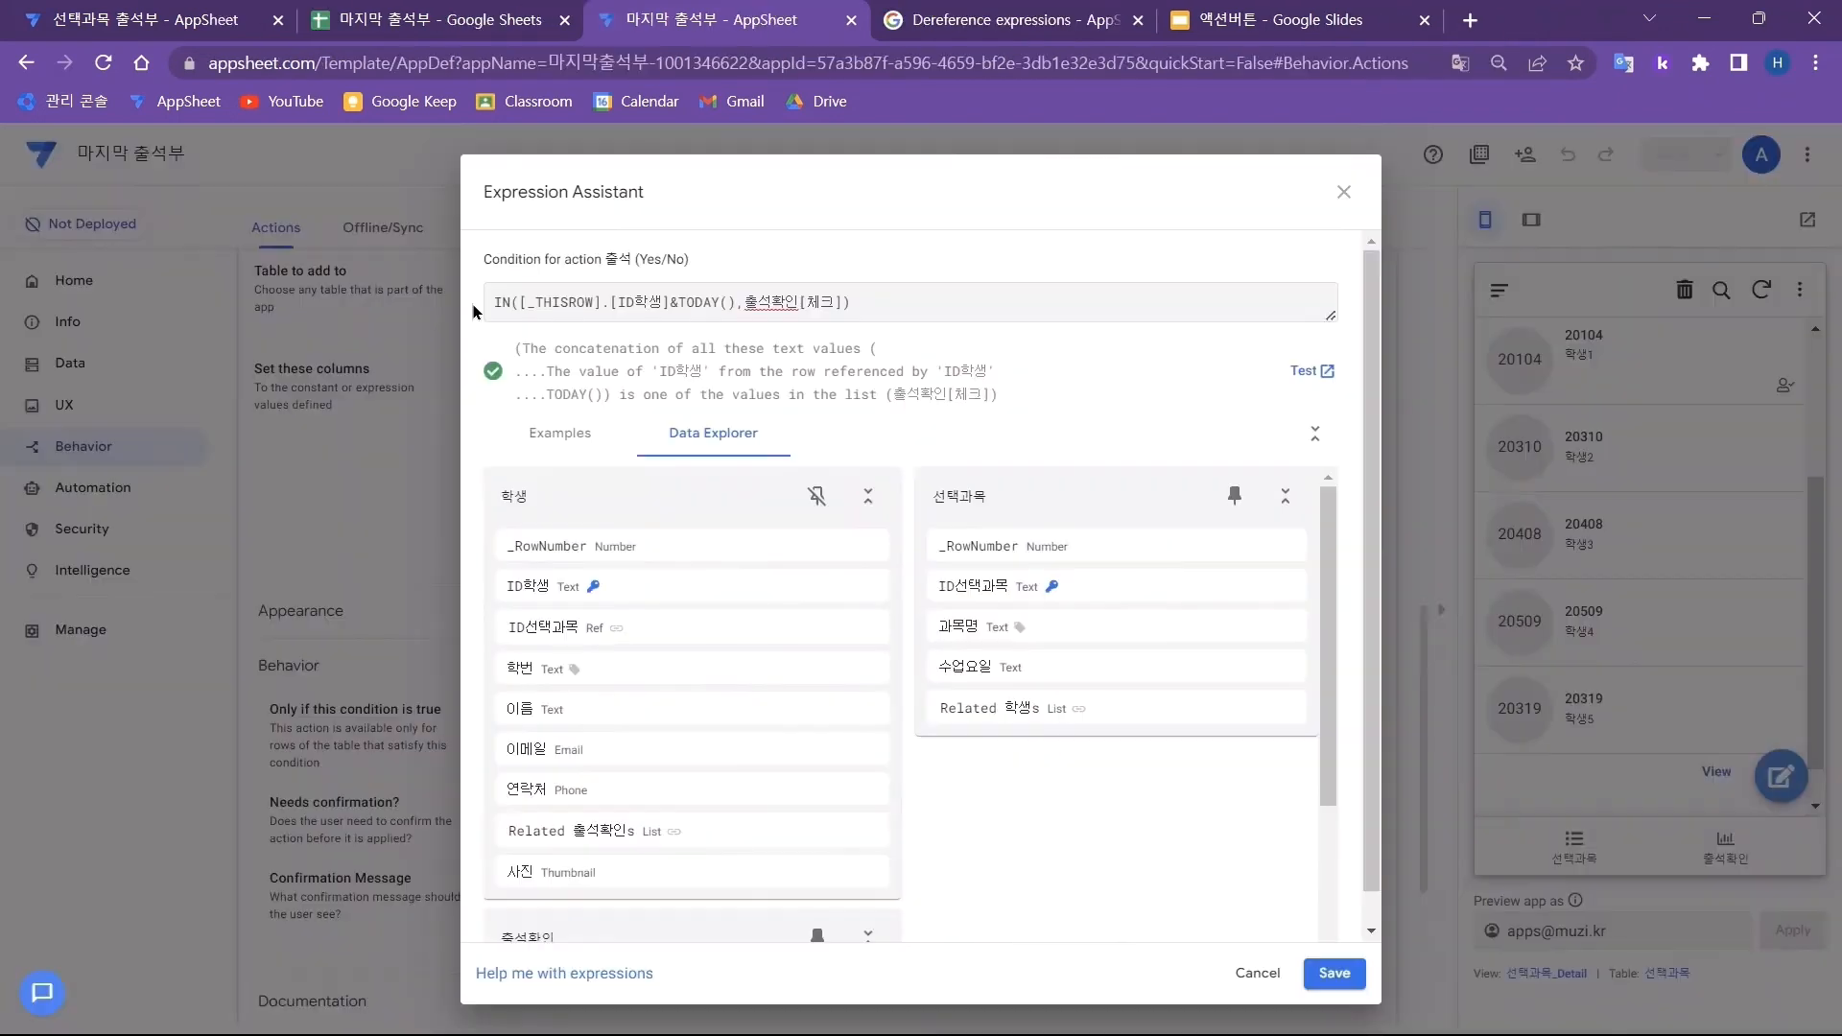
click(473, 307)
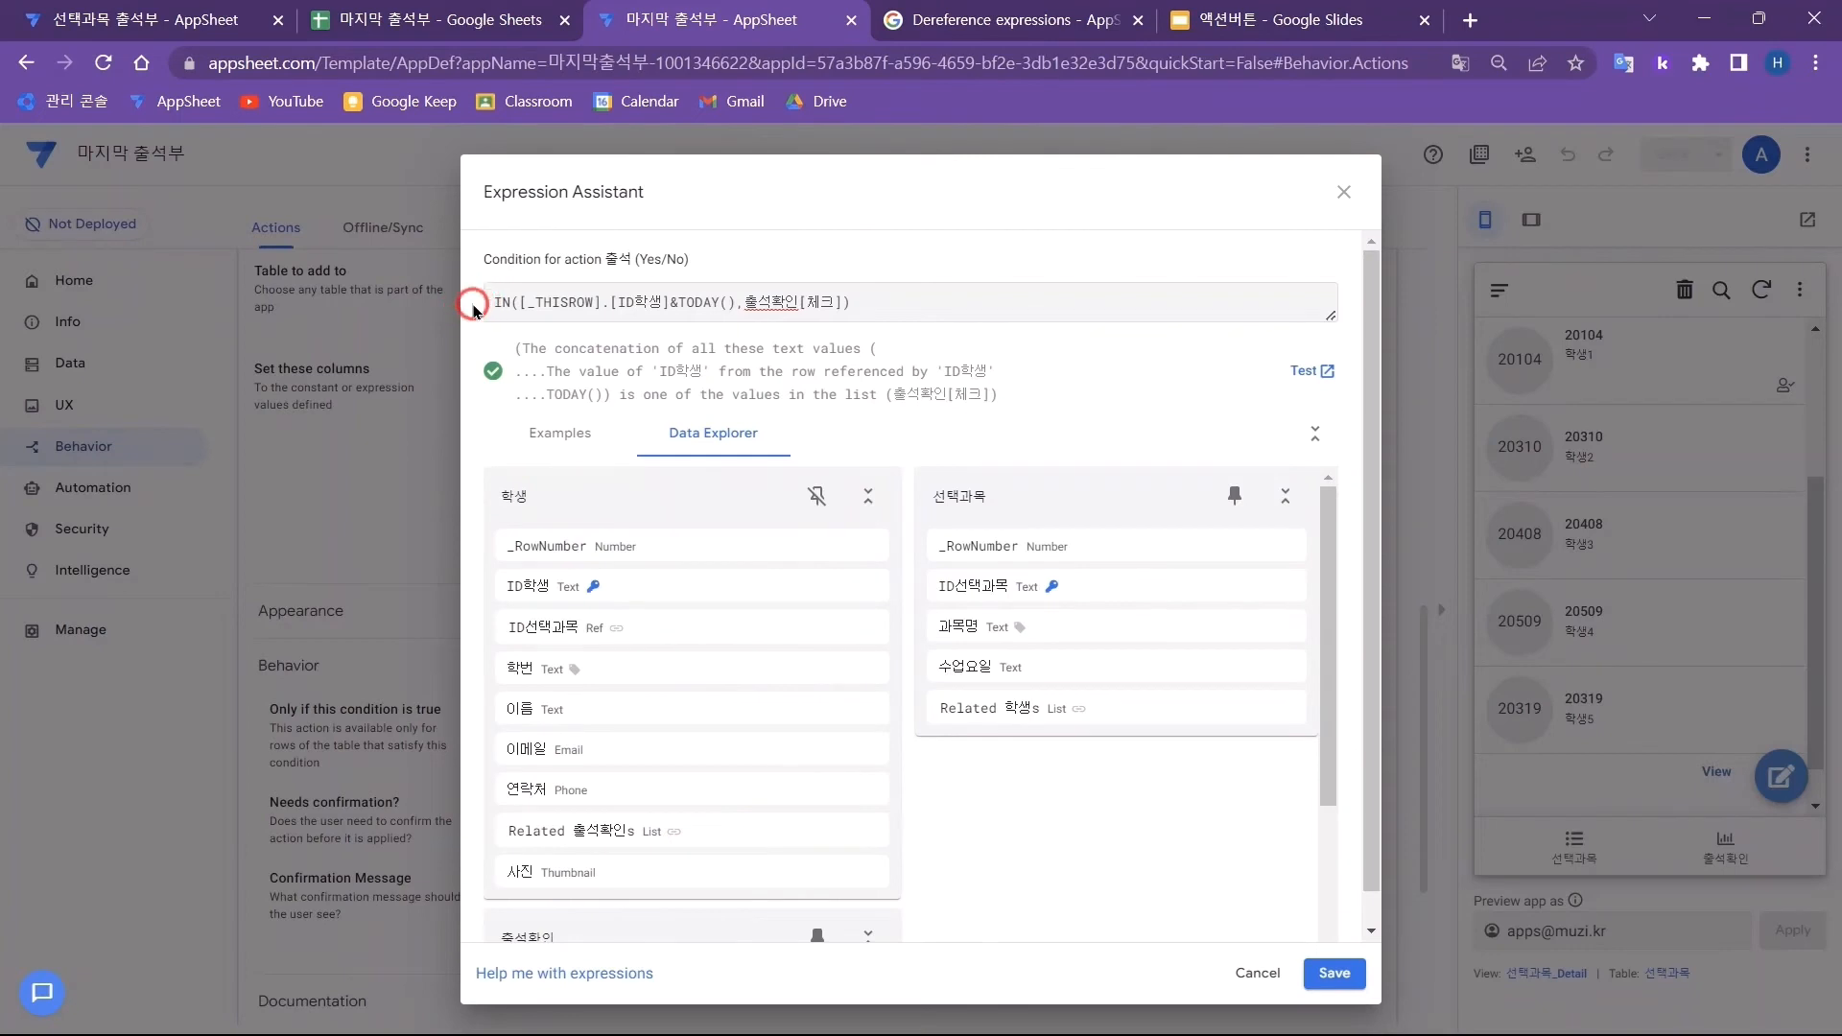
click(473, 305)
click(473, 305)
click(473, 305)
click(793, 332)
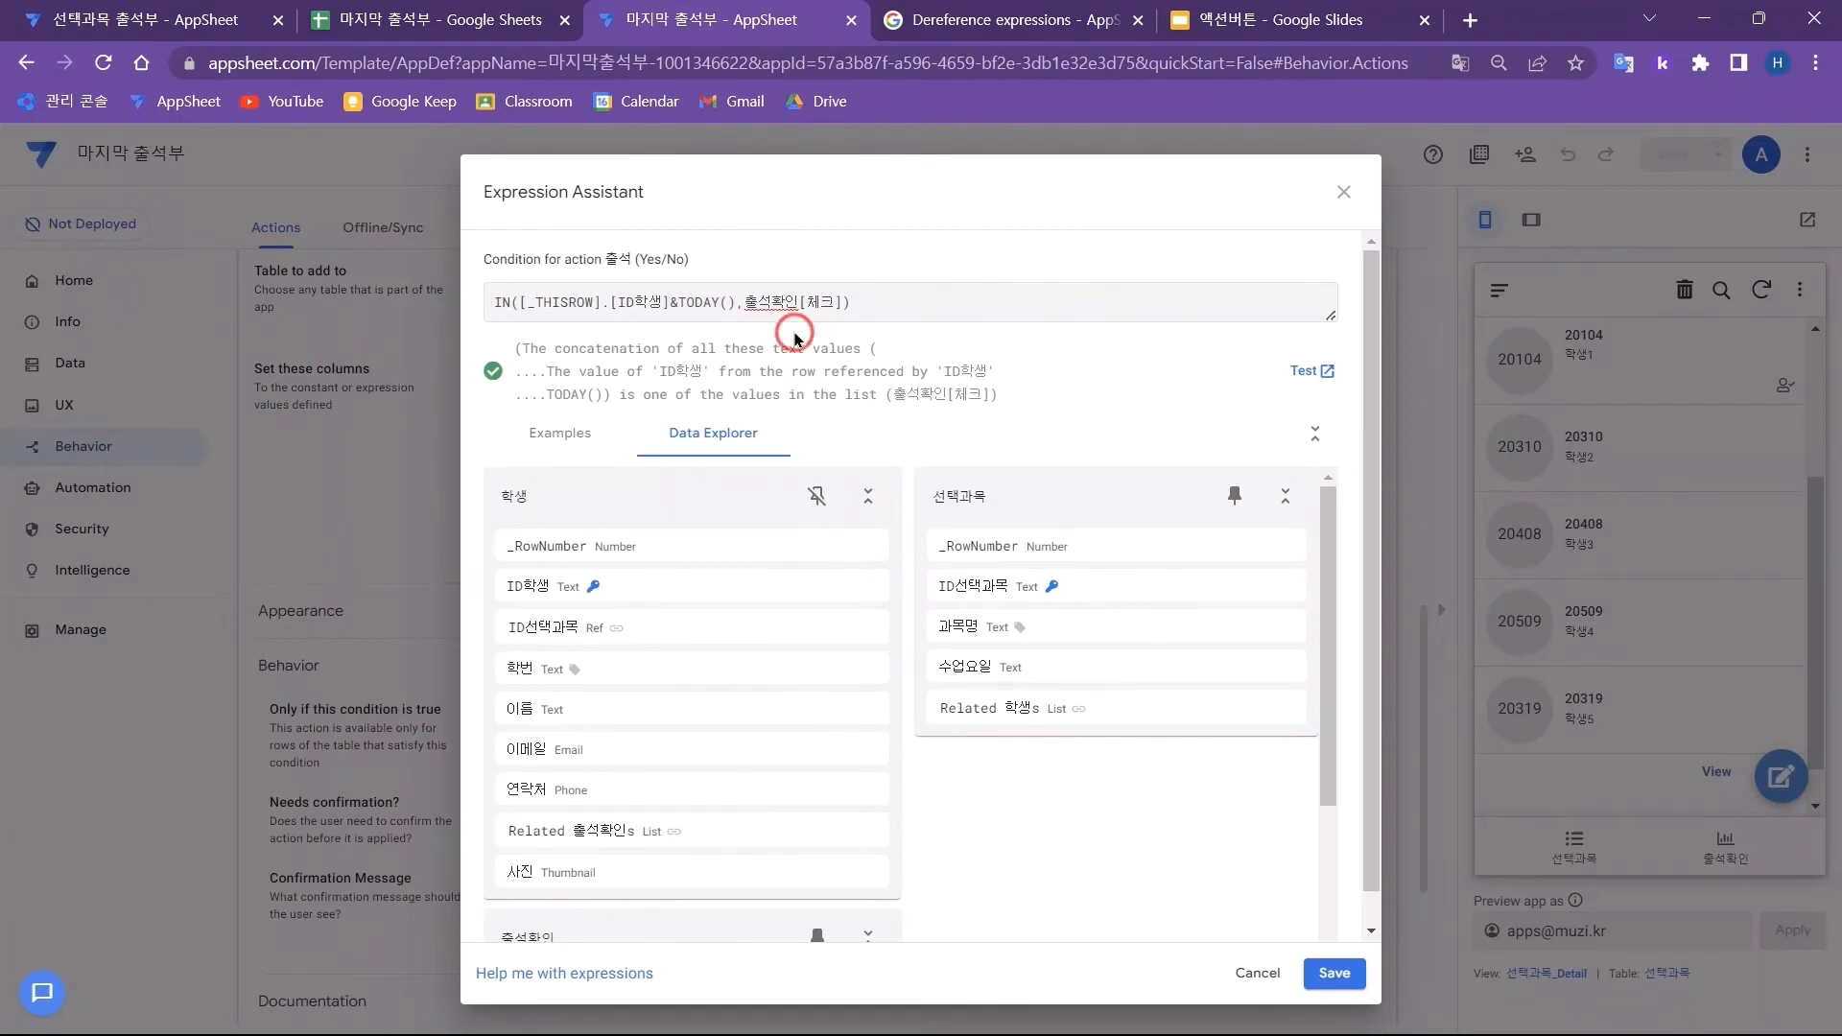
click(614, 324)
click(613, 324)
click(501, 329)
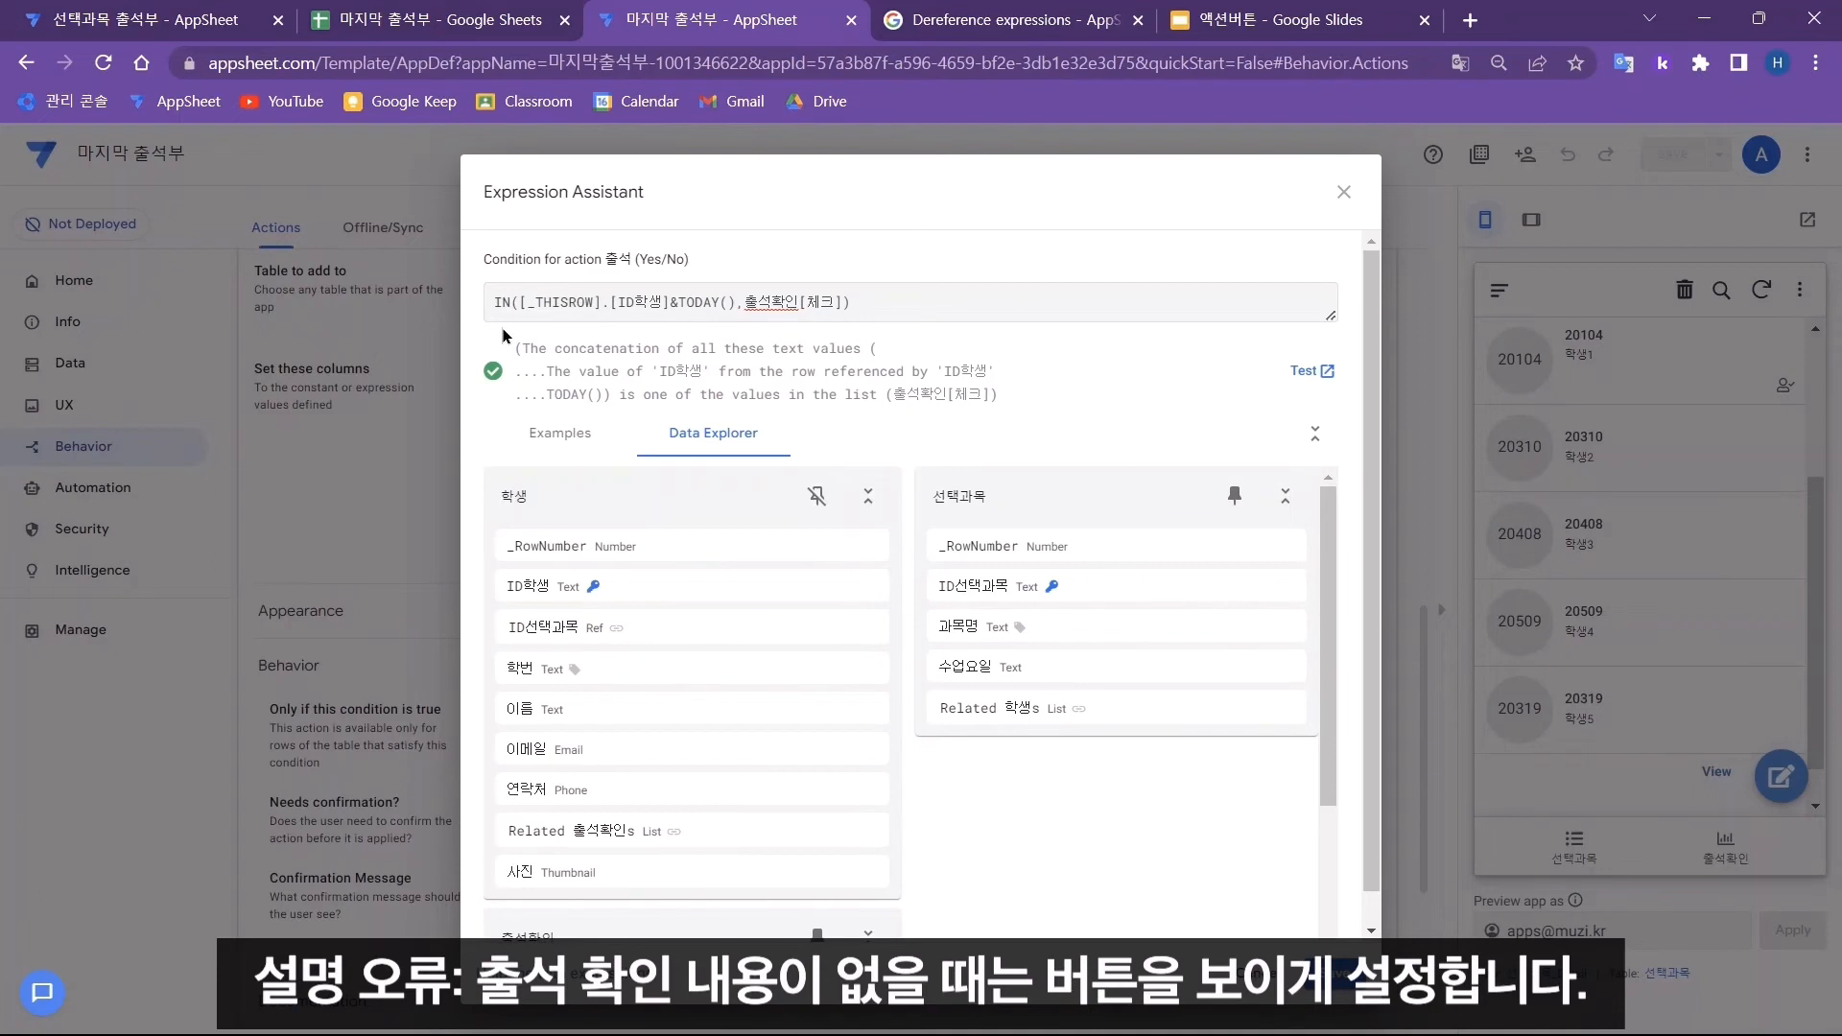
- Negate the condition by wrapping it in NOT(), giving NOT(IN([_THISROW].[ID학생]&TODAY(),출석확인[체크]))
click(488, 303)
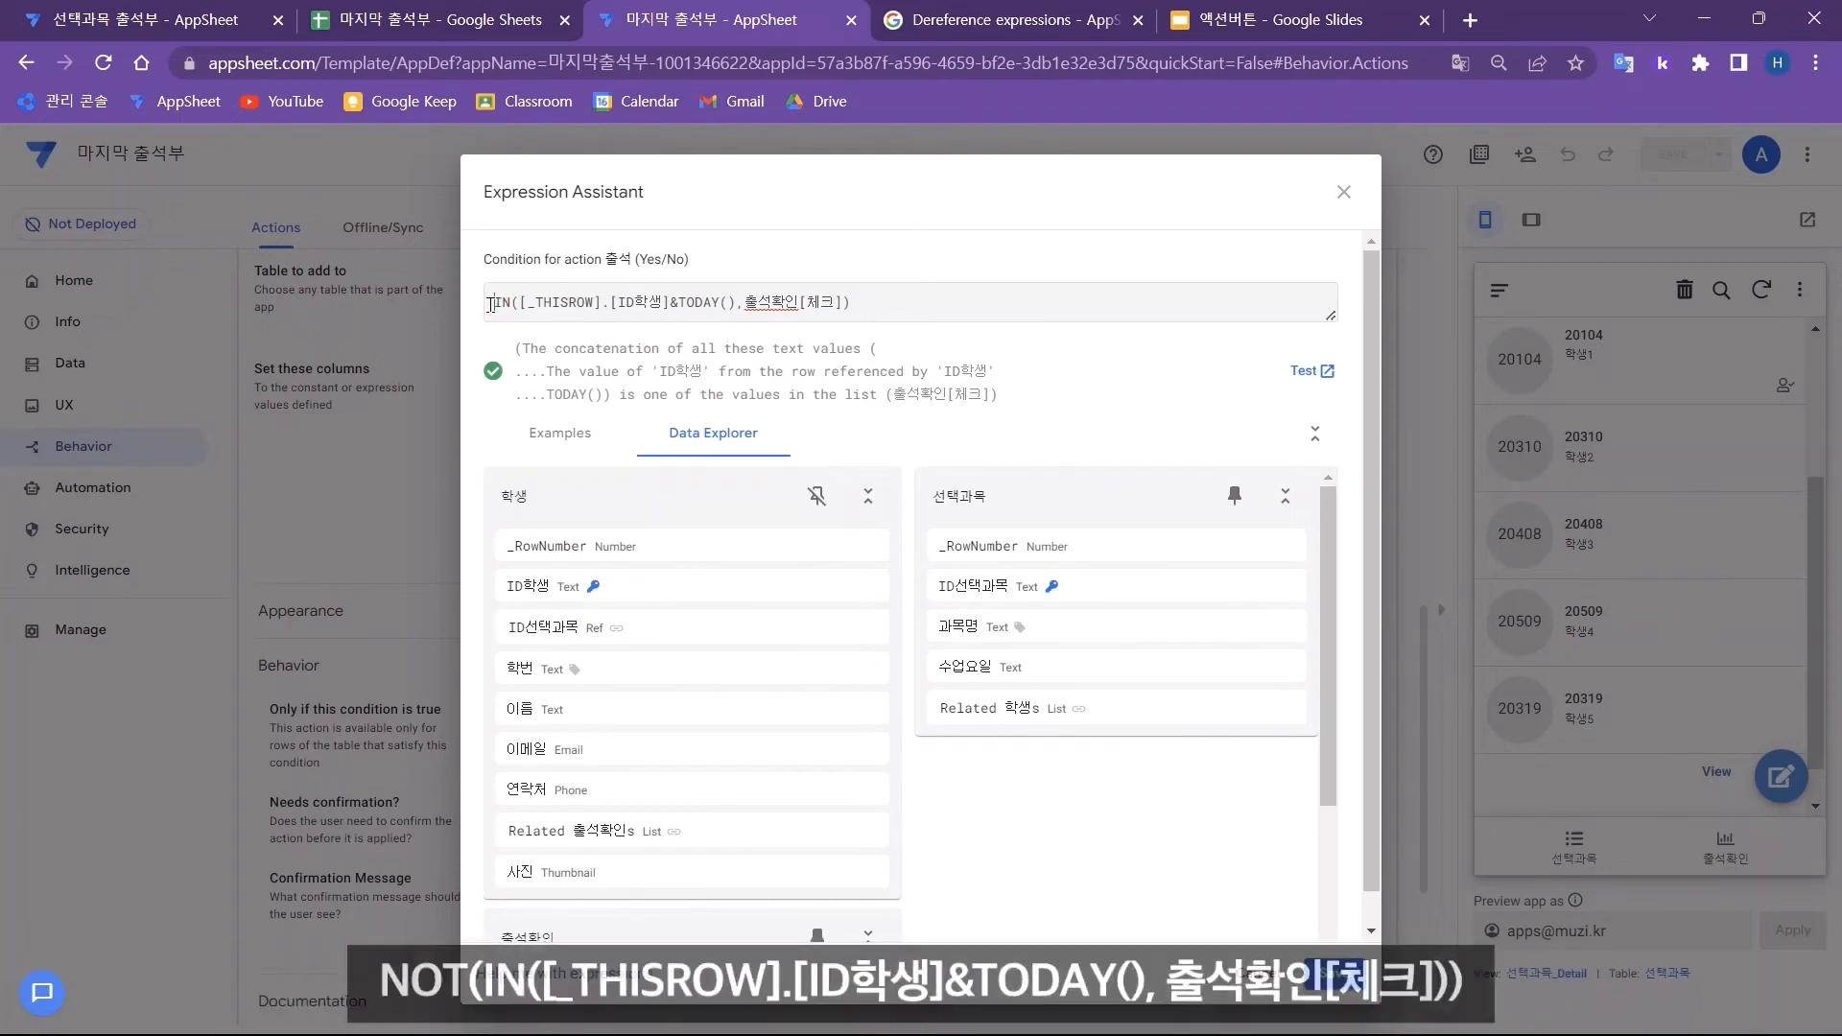
text(NOT()
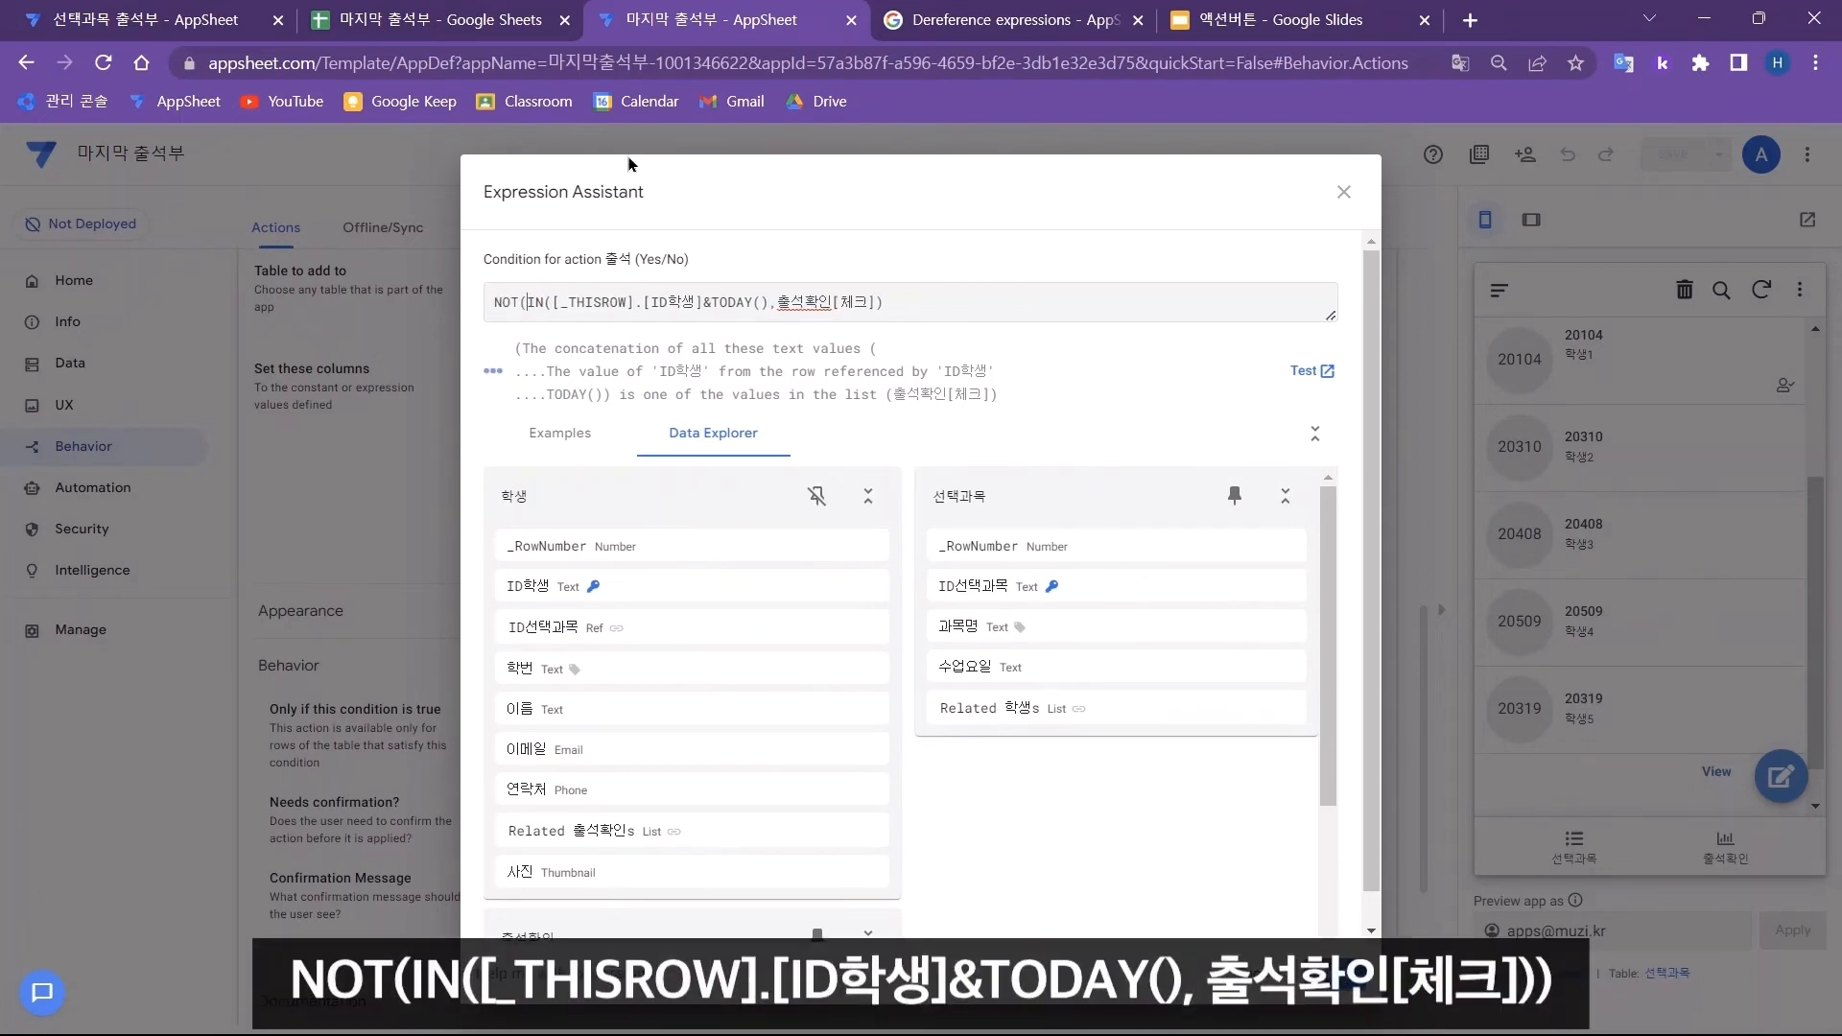
click(905, 297)
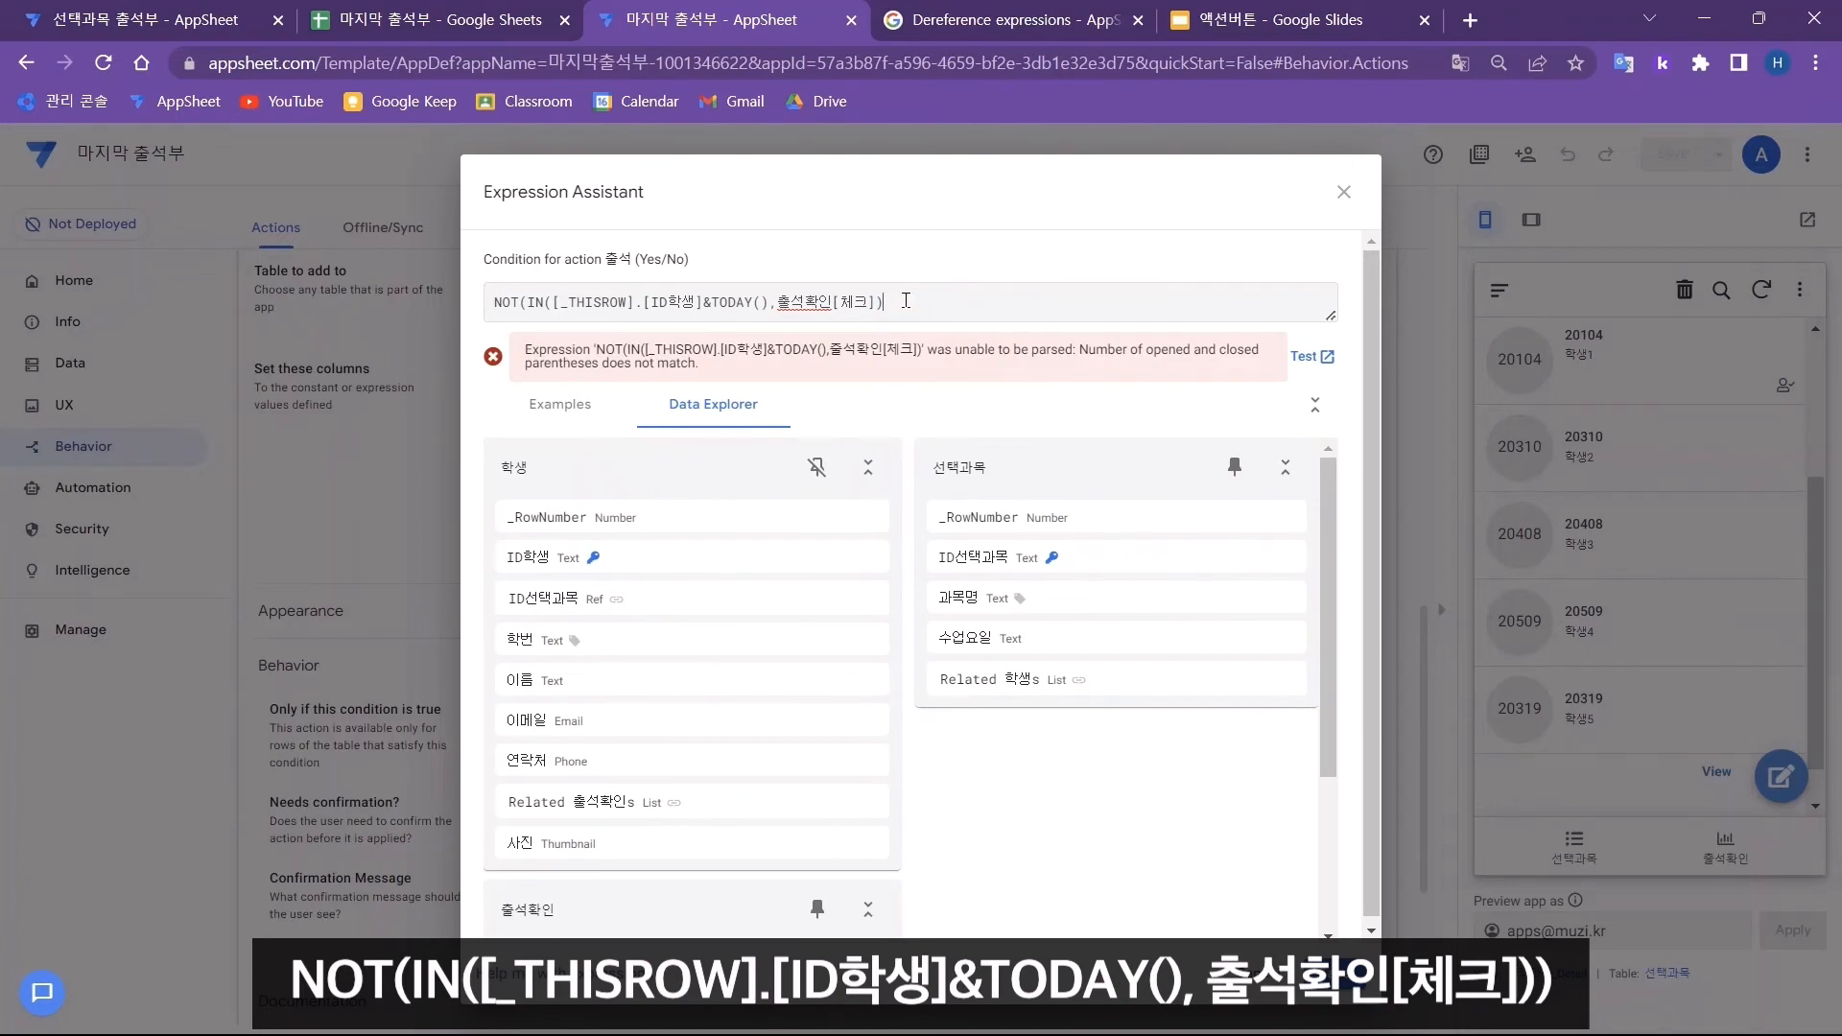
text())
click(494, 412)
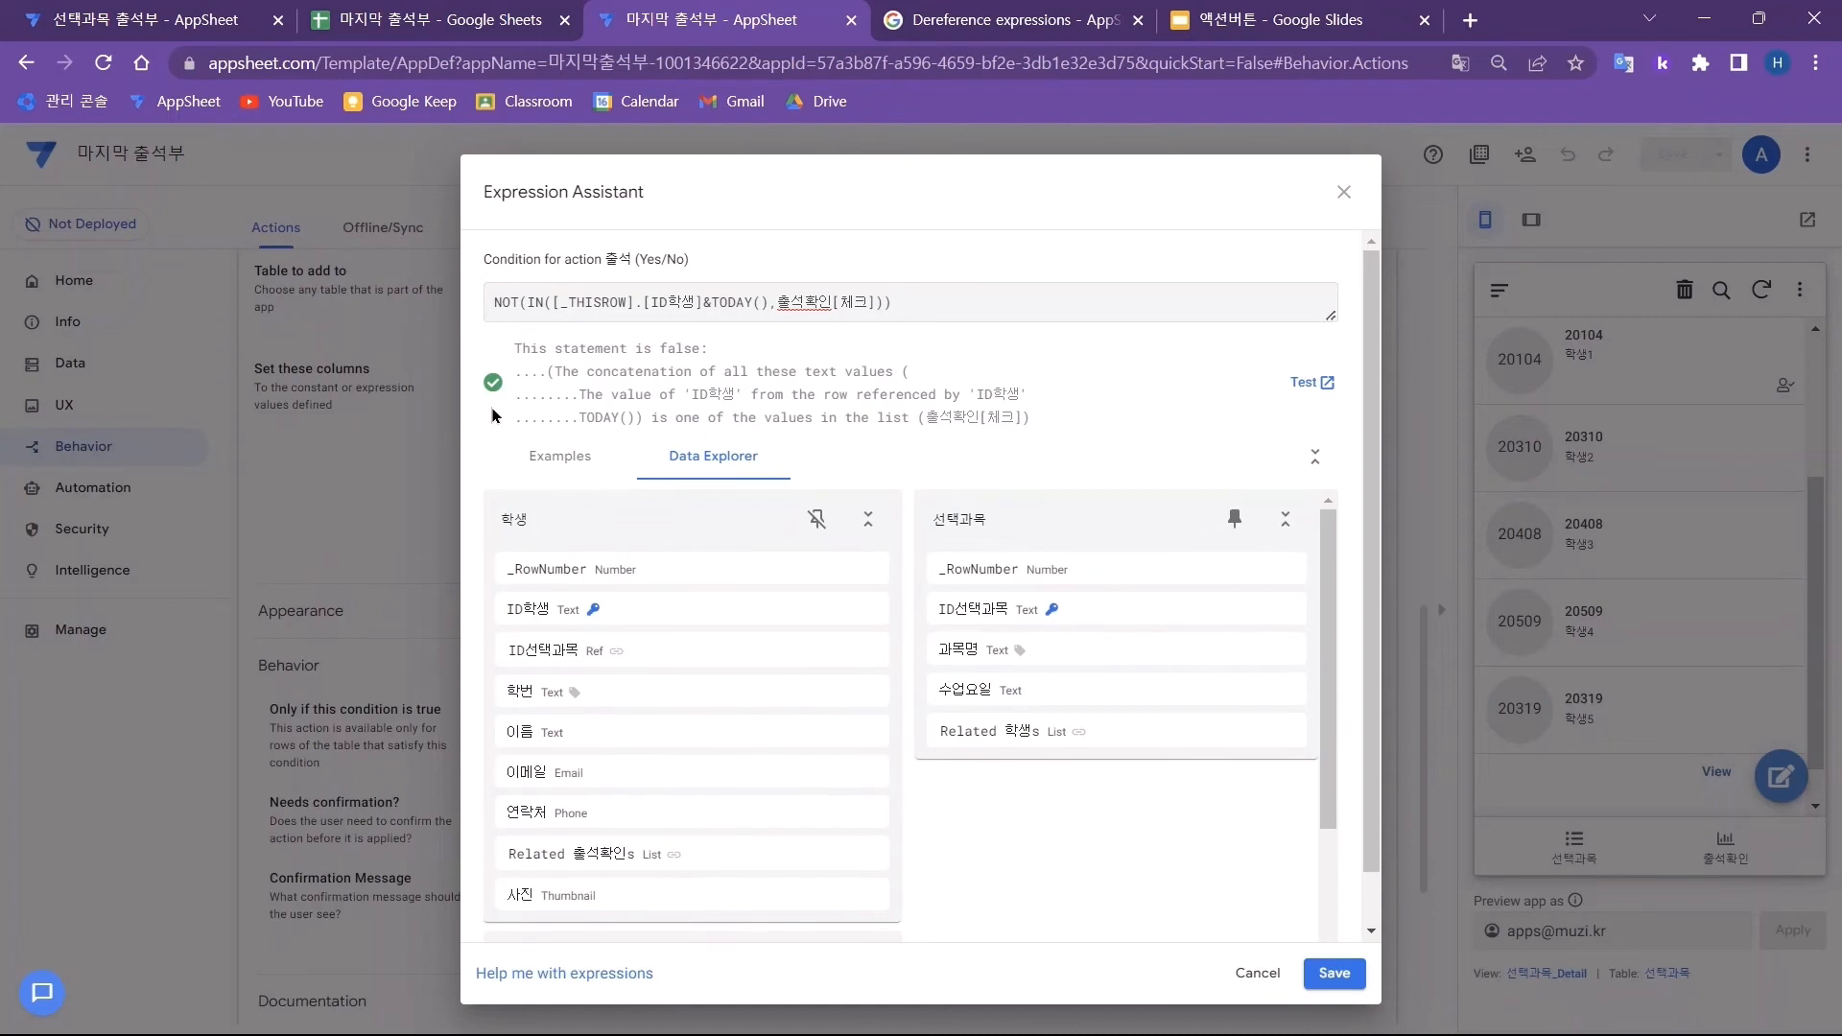
- Test the negated condition and examine the expression result for each student row
click(1305, 383)
click(74, 429)
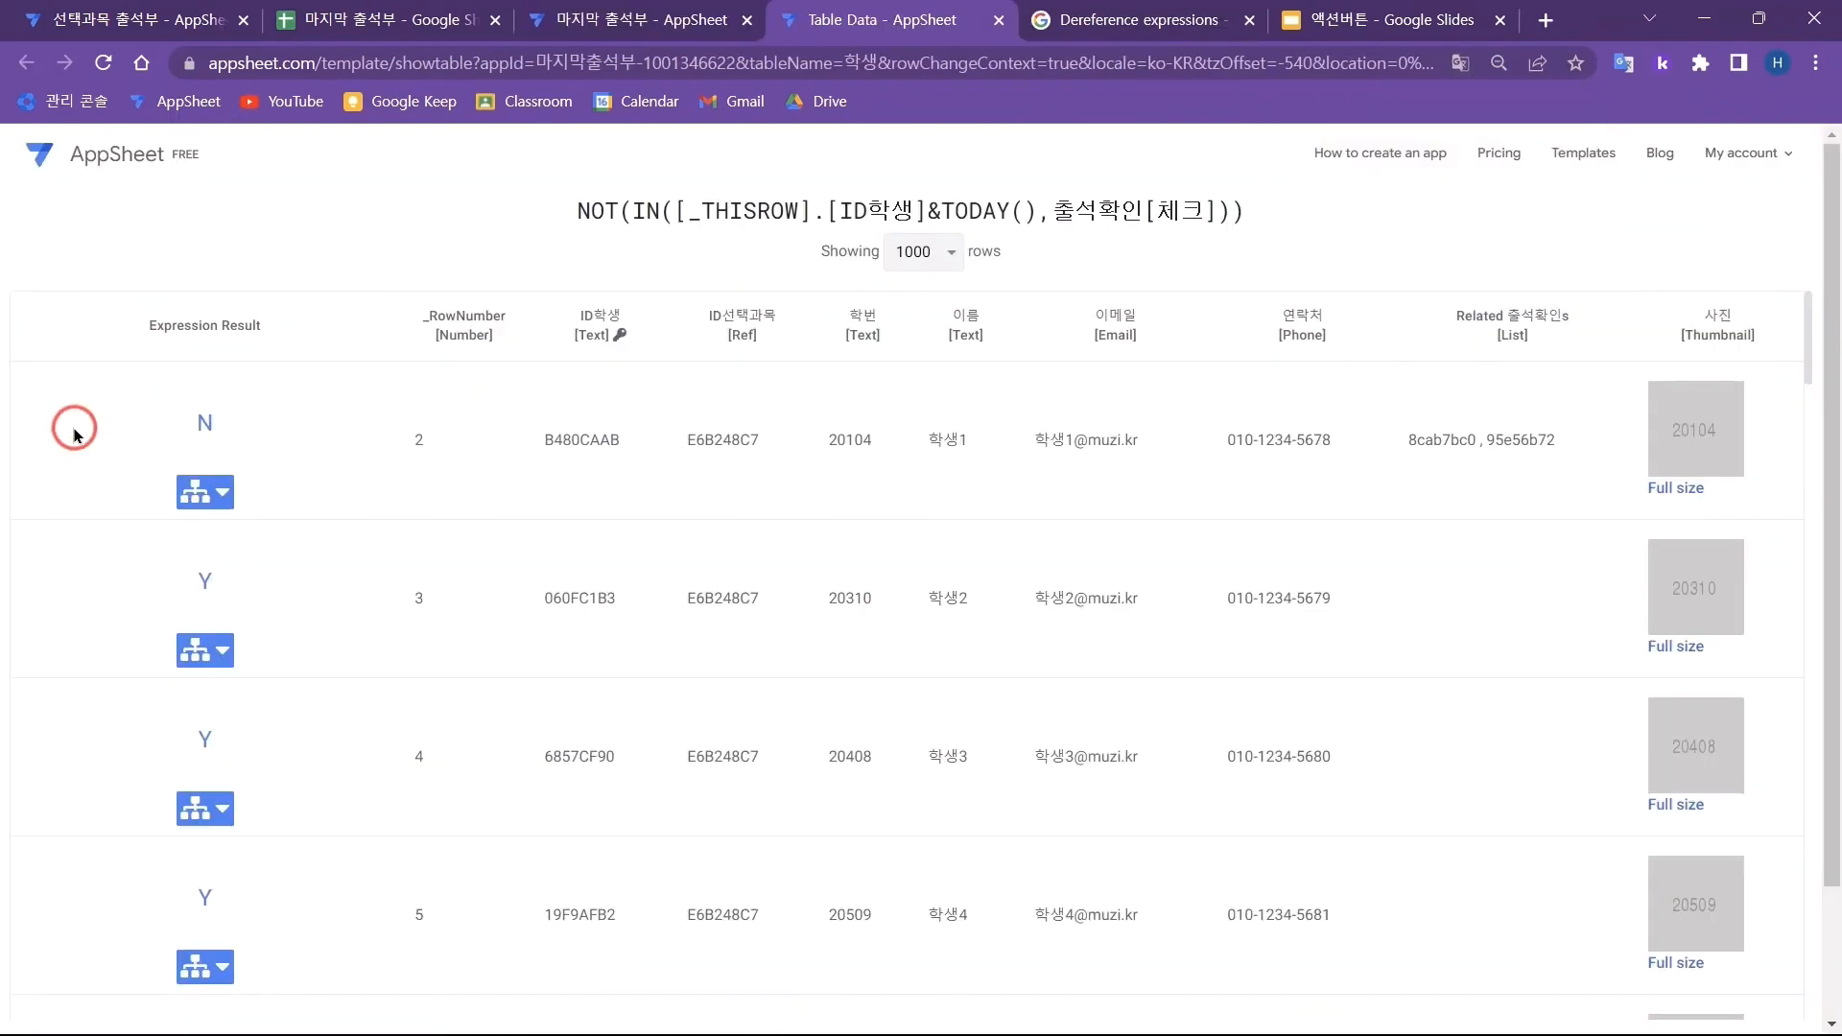
click(74, 431)
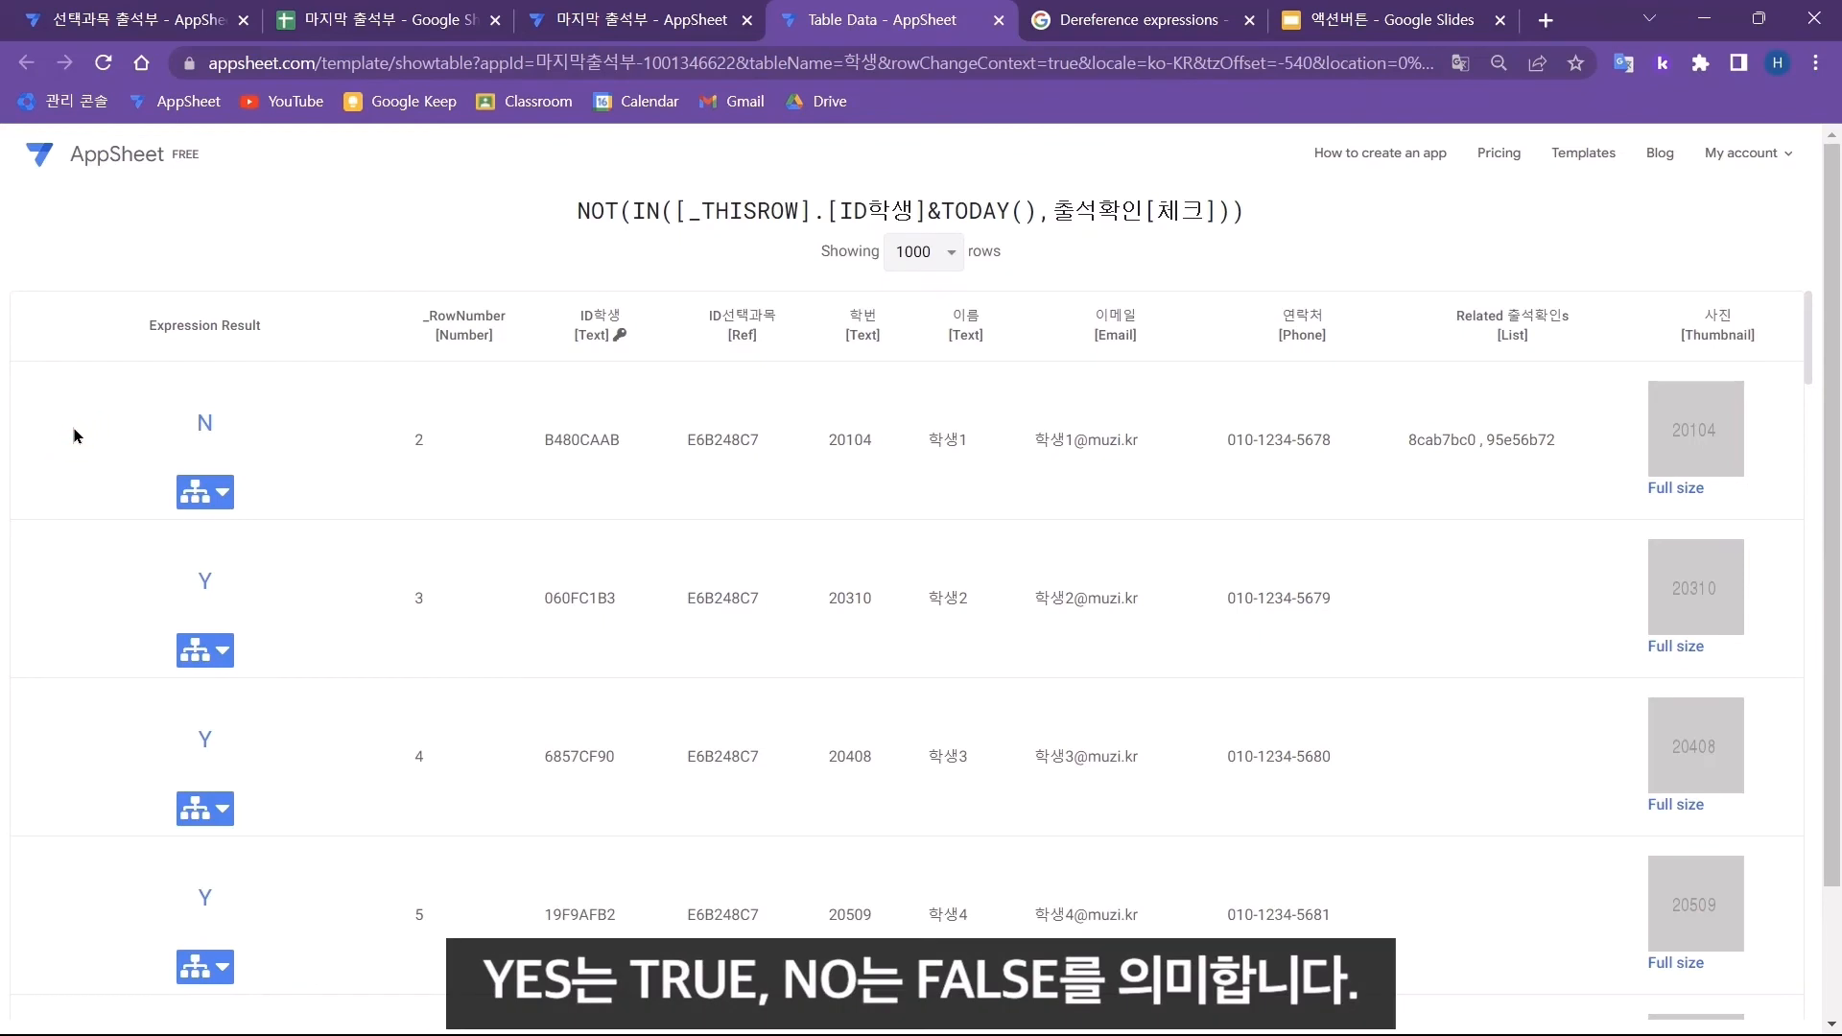
- Compare the condition's result for the first student with the results in the next three student rows
click(74, 434)
click(75, 435)
click(84, 595)
click(82, 741)
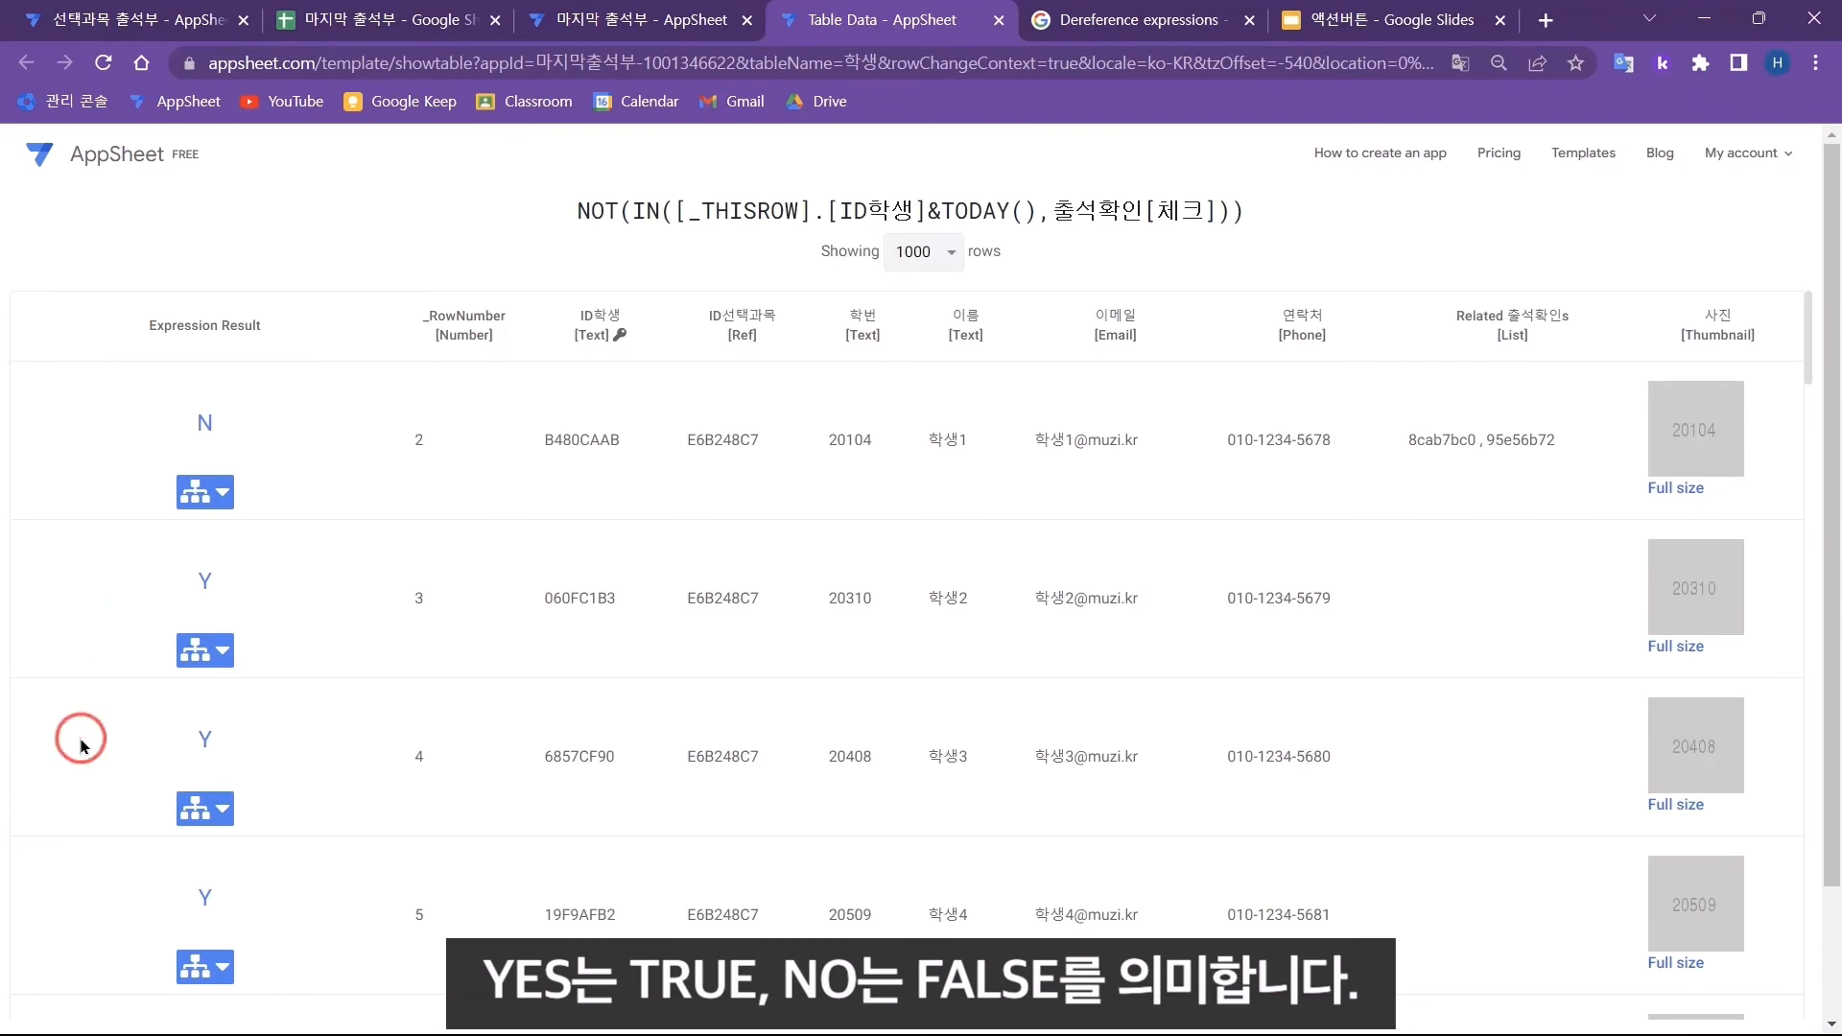
click(81, 903)
- Return to the app editor, save the NOT(IN(...)) condition for the 출석 action, and save the app
click(641, 20)
click(1332, 973)
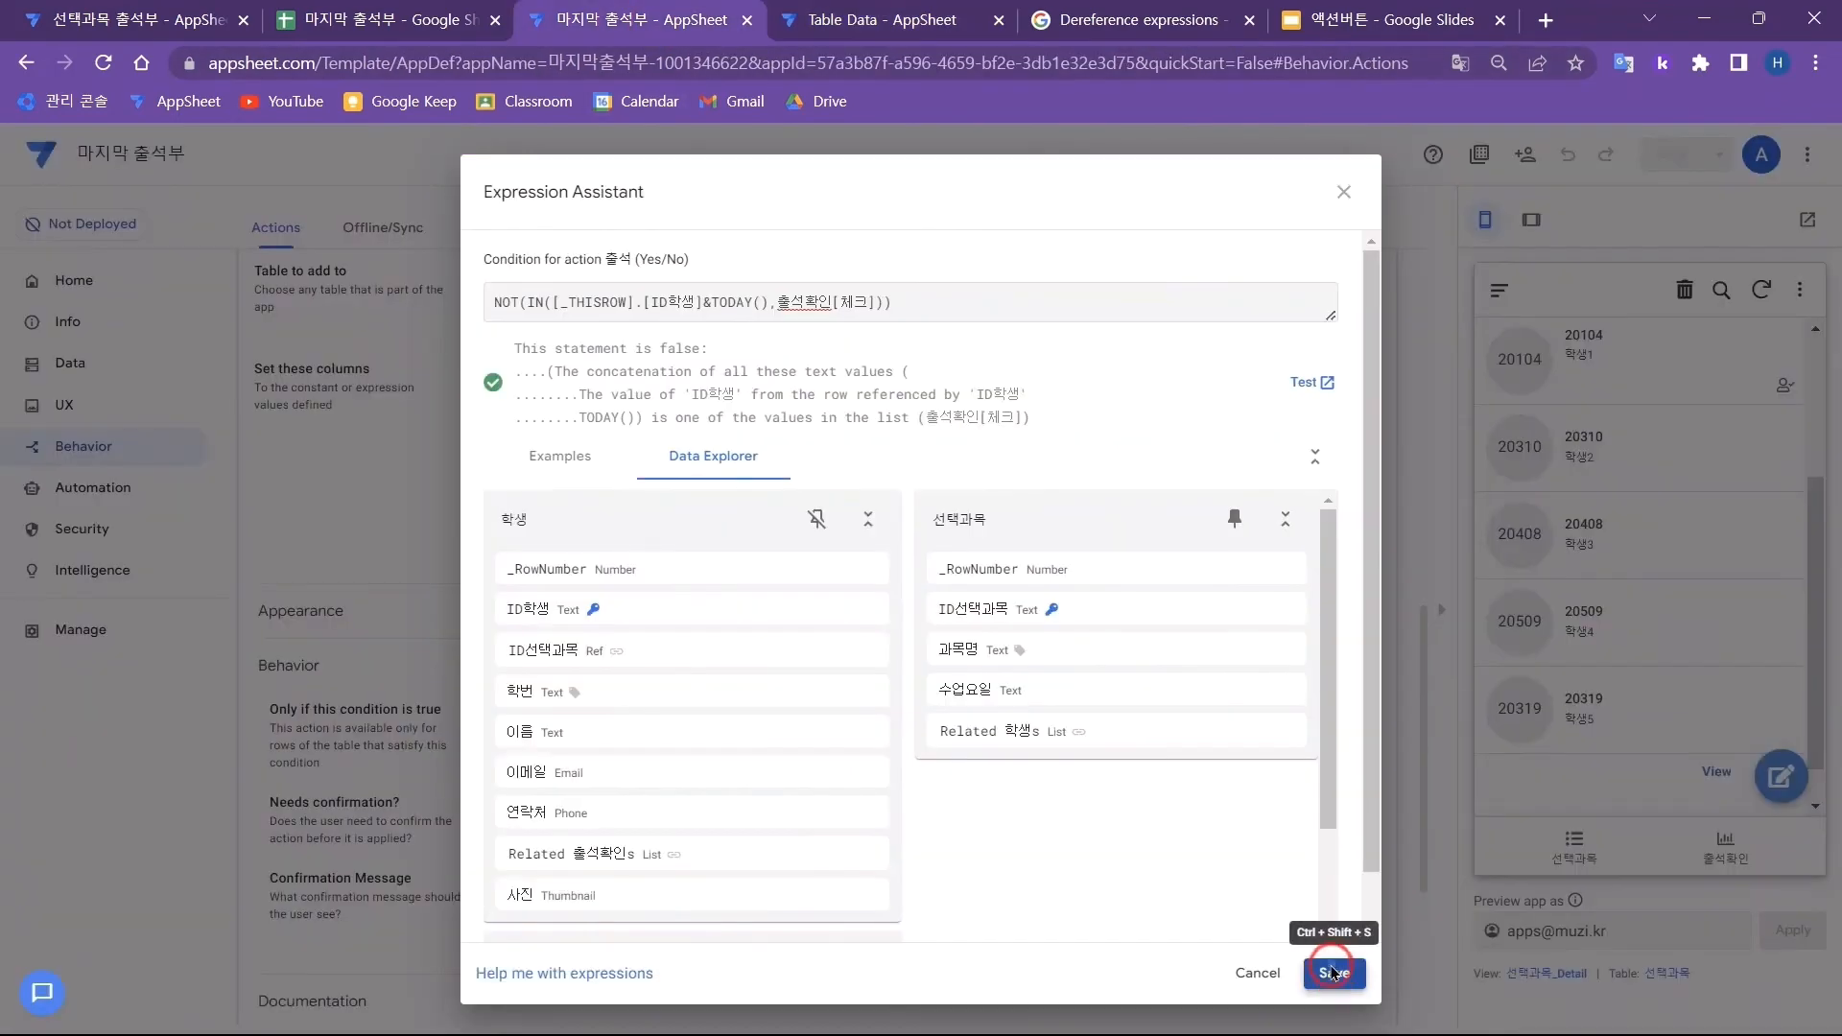
click(1677, 151)
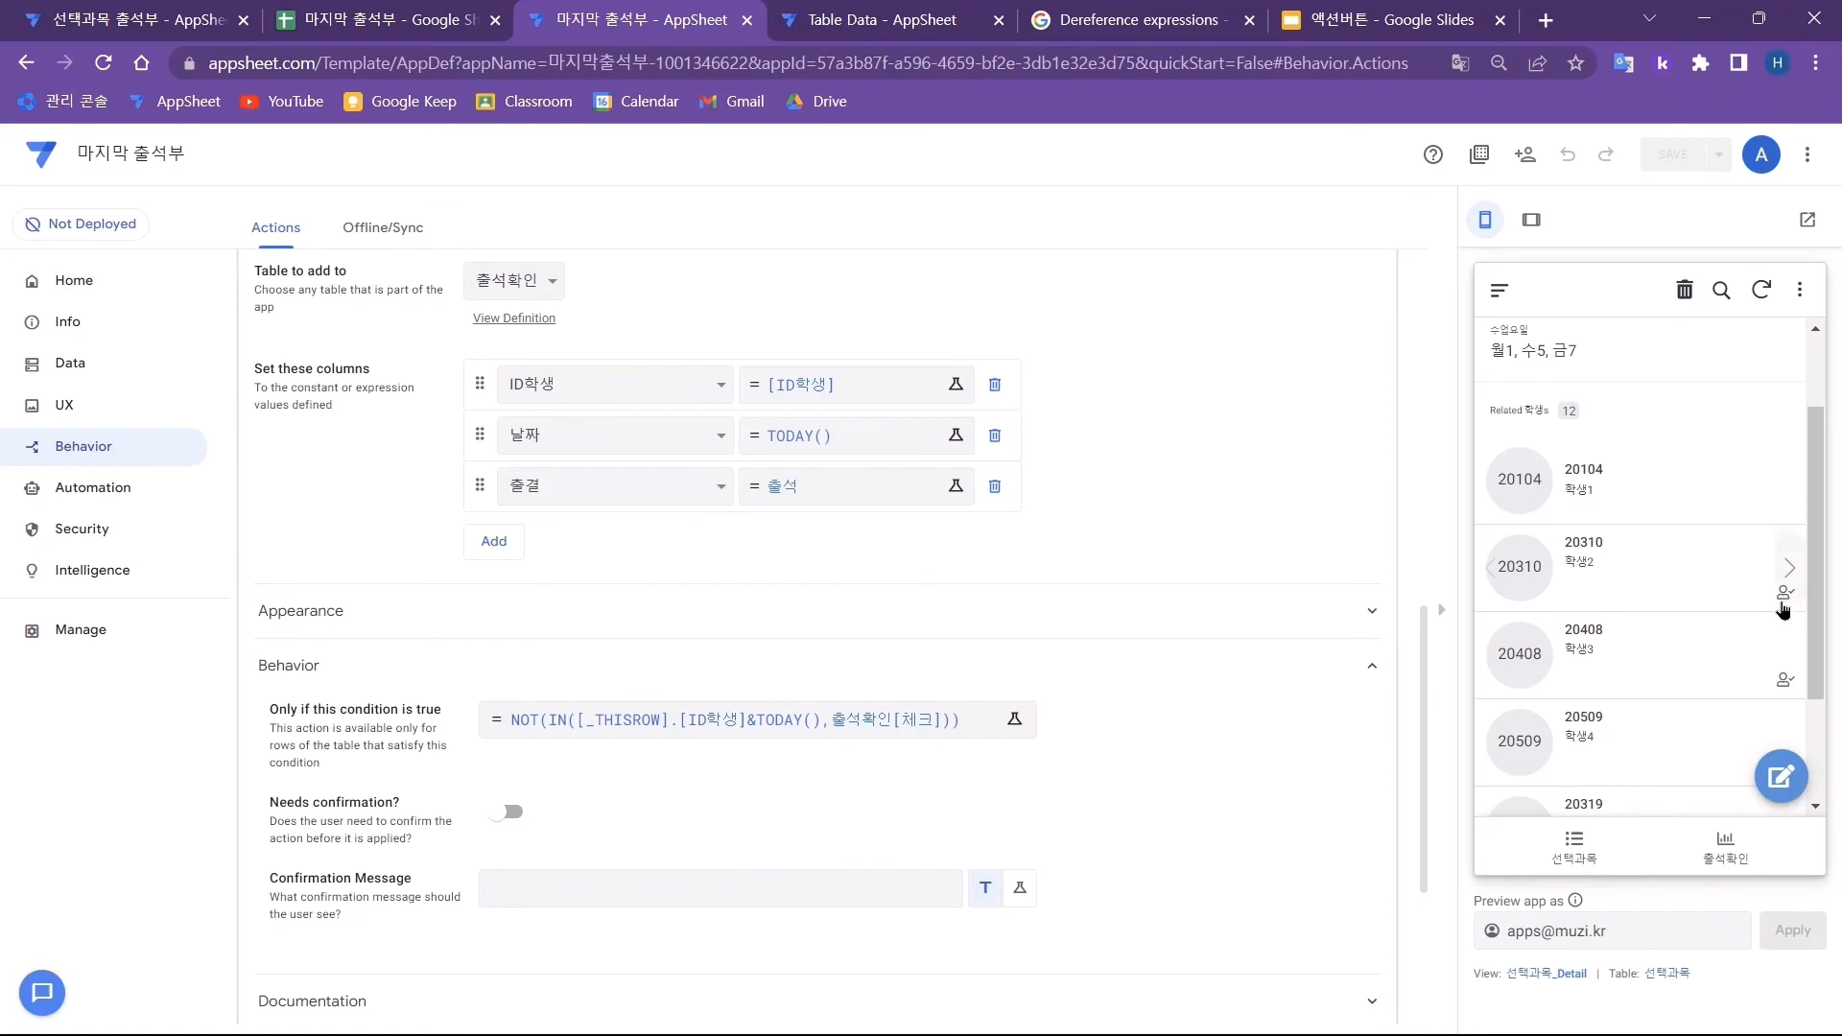
- Run the 출석 action in the app preview for students 2 to 5
click(1785, 592)
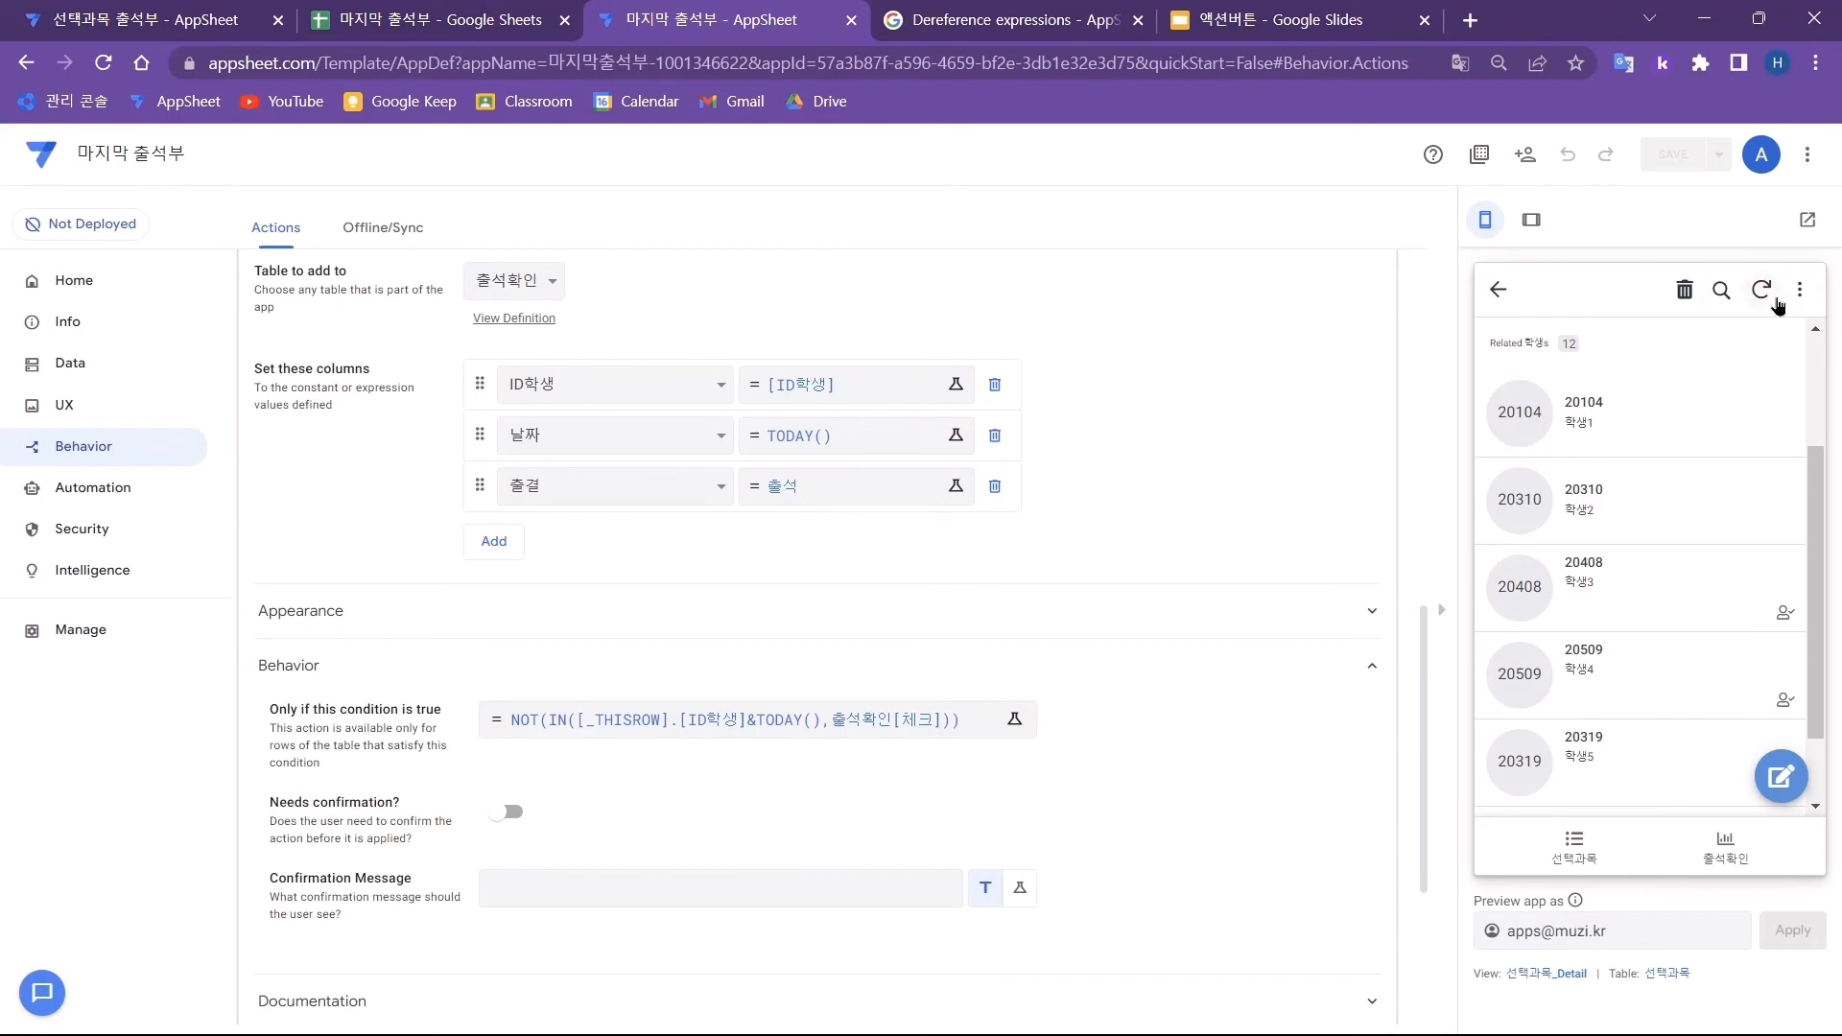
click(1782, 614)
click(1785, 698)
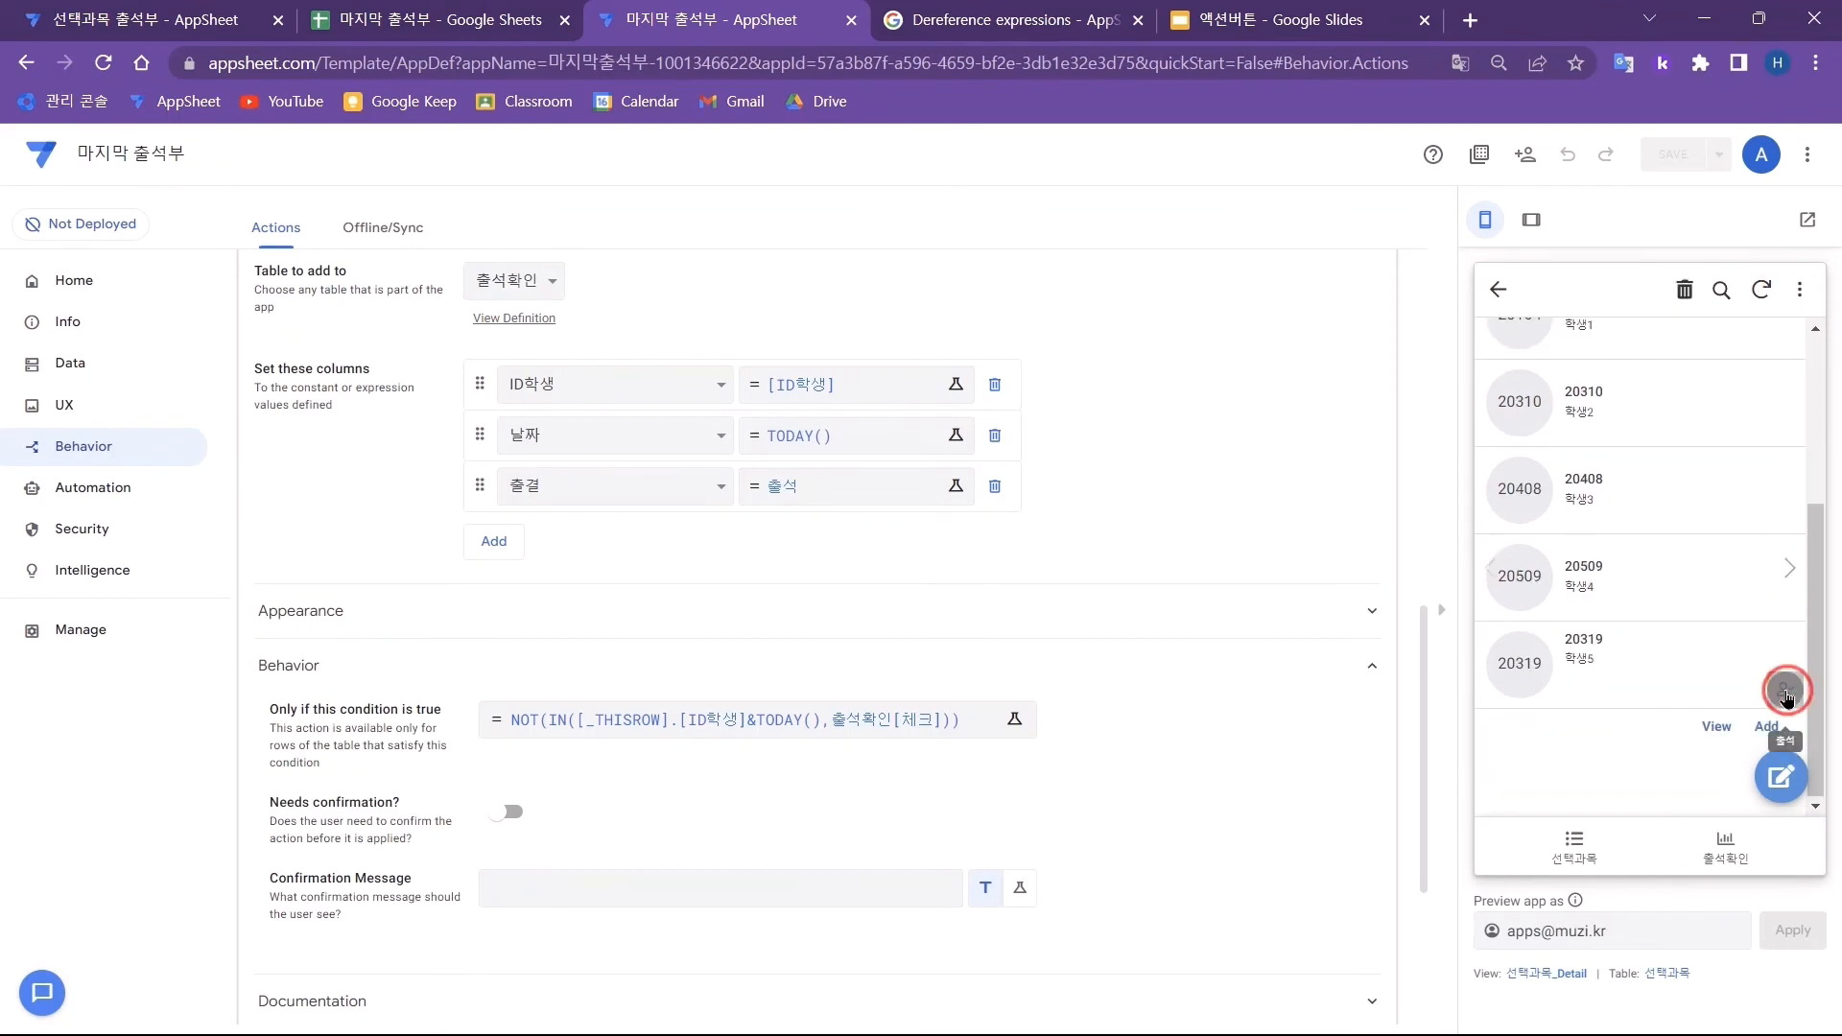
- Review the 2022-09-24 attendance records in the 출석확인 sheet, and return to the app editor
click(432, 19)
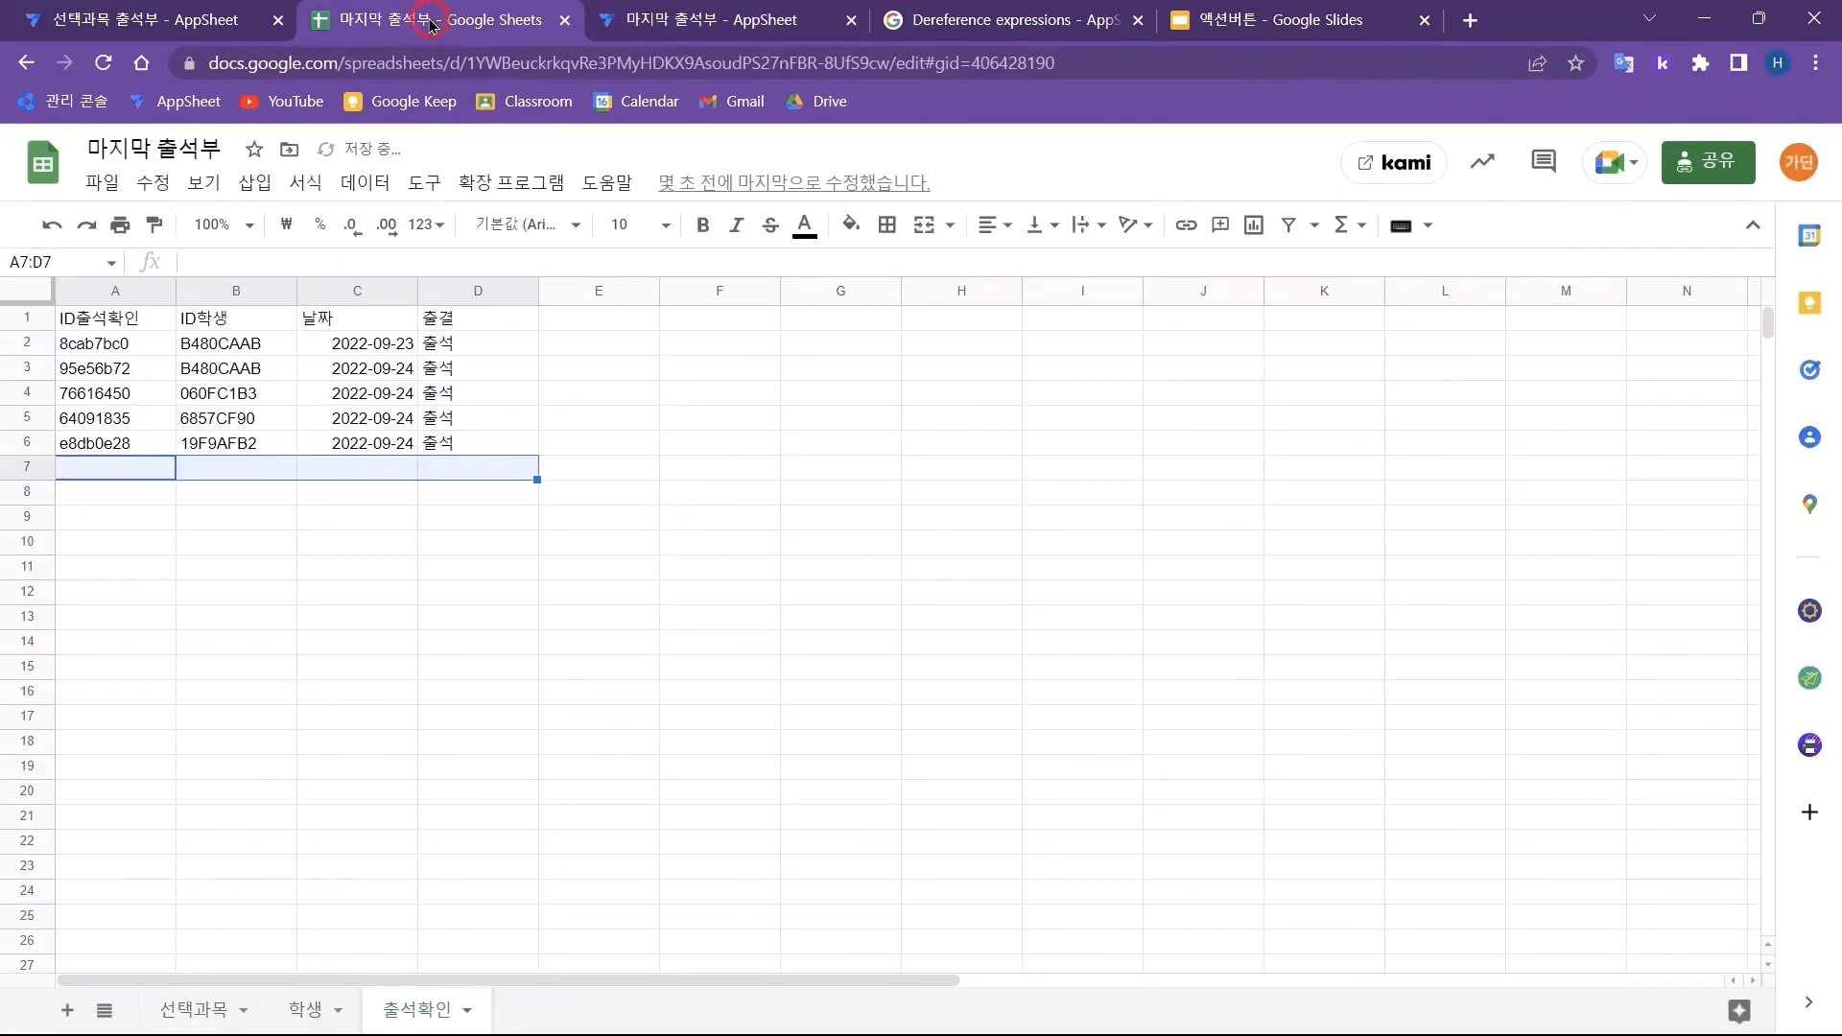
drag(89, 373, 470, 467)
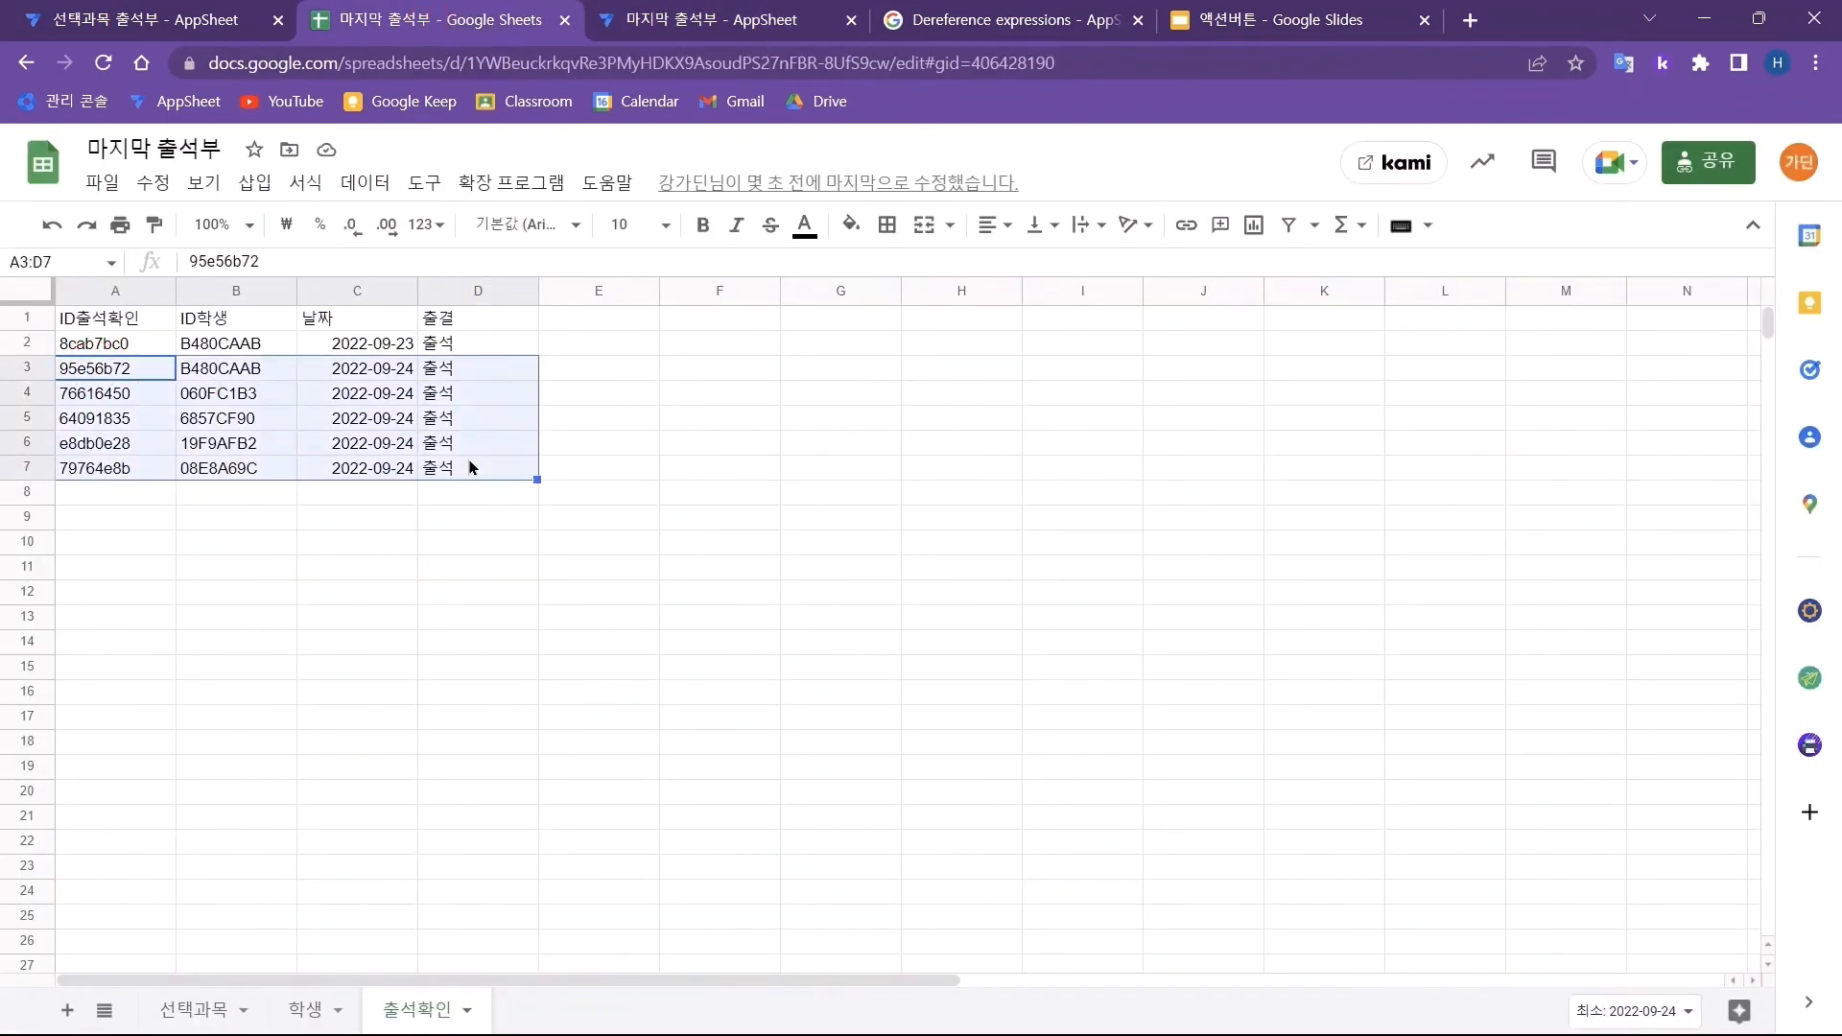
key(ctrl+Tab)
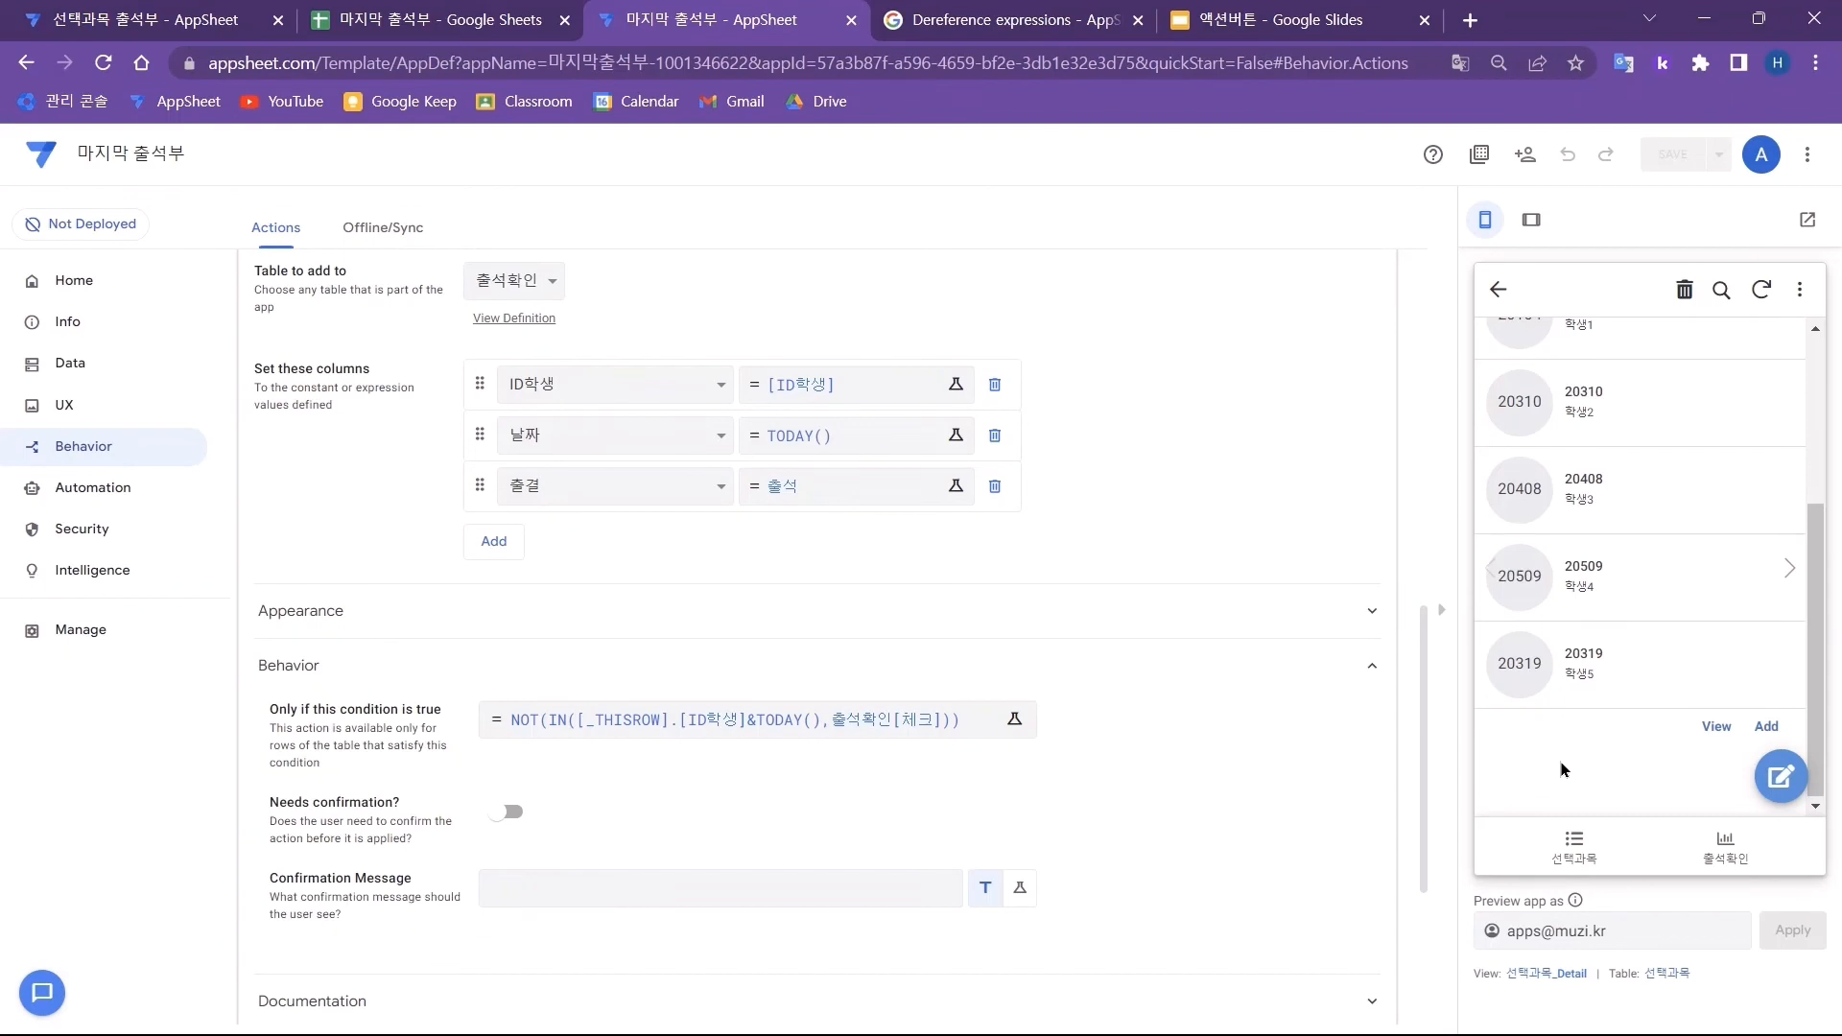
- Duplicate the 출석 action of the 학생 table and name the copy 결석
scroll(1056, 624, down, 1)
scroll(1056, 624, up, 8)
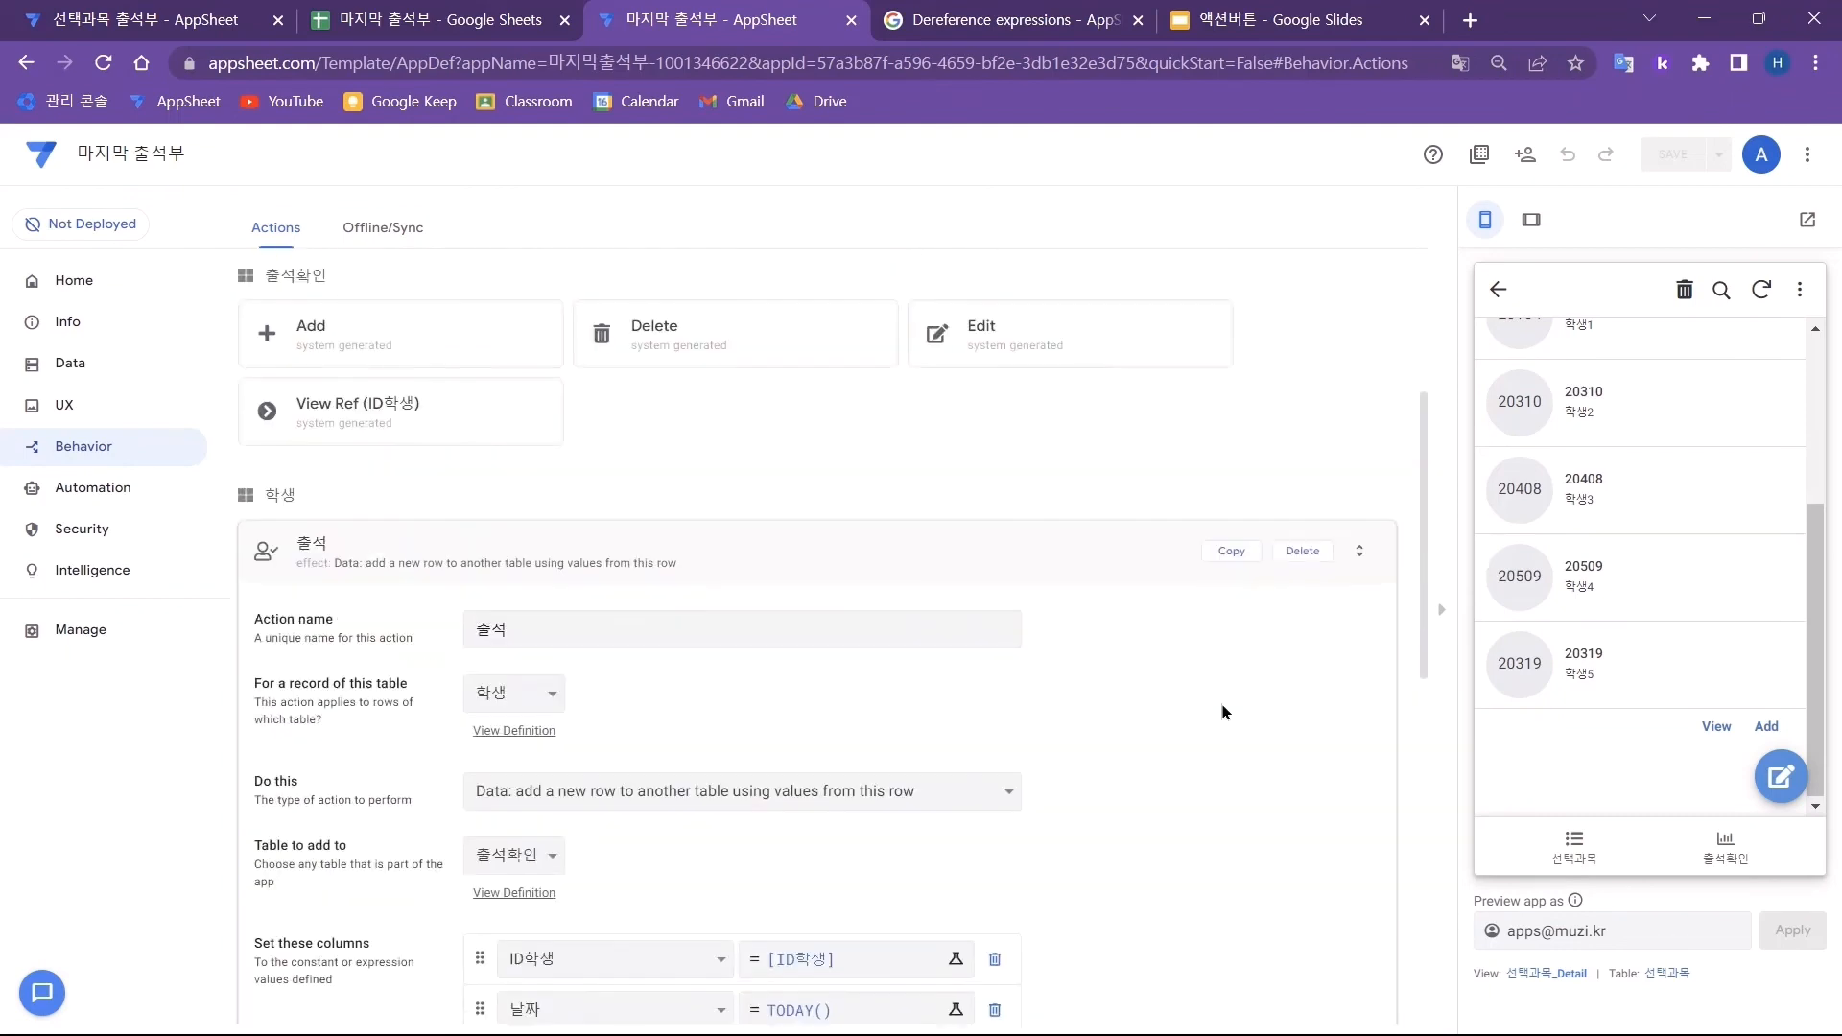
click(1228, 577)
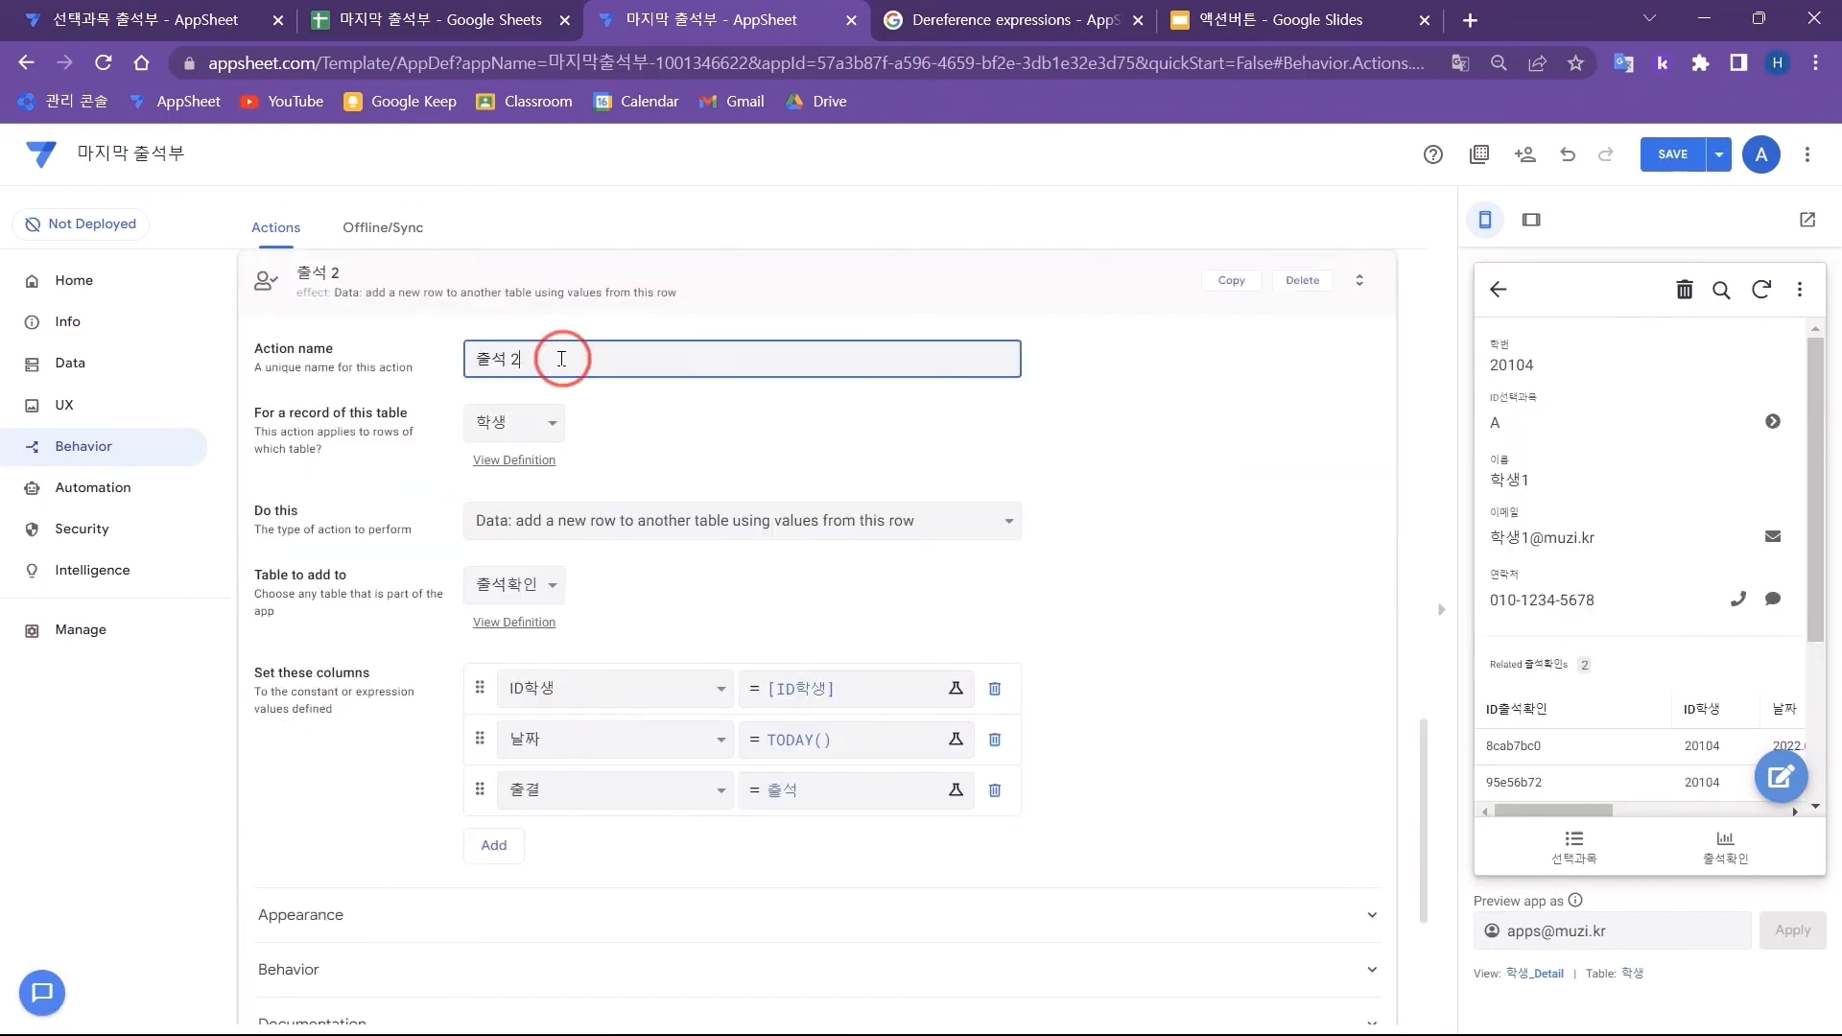
drag(563, 354, 416, 345)
text(결석)
click(1049, 796)
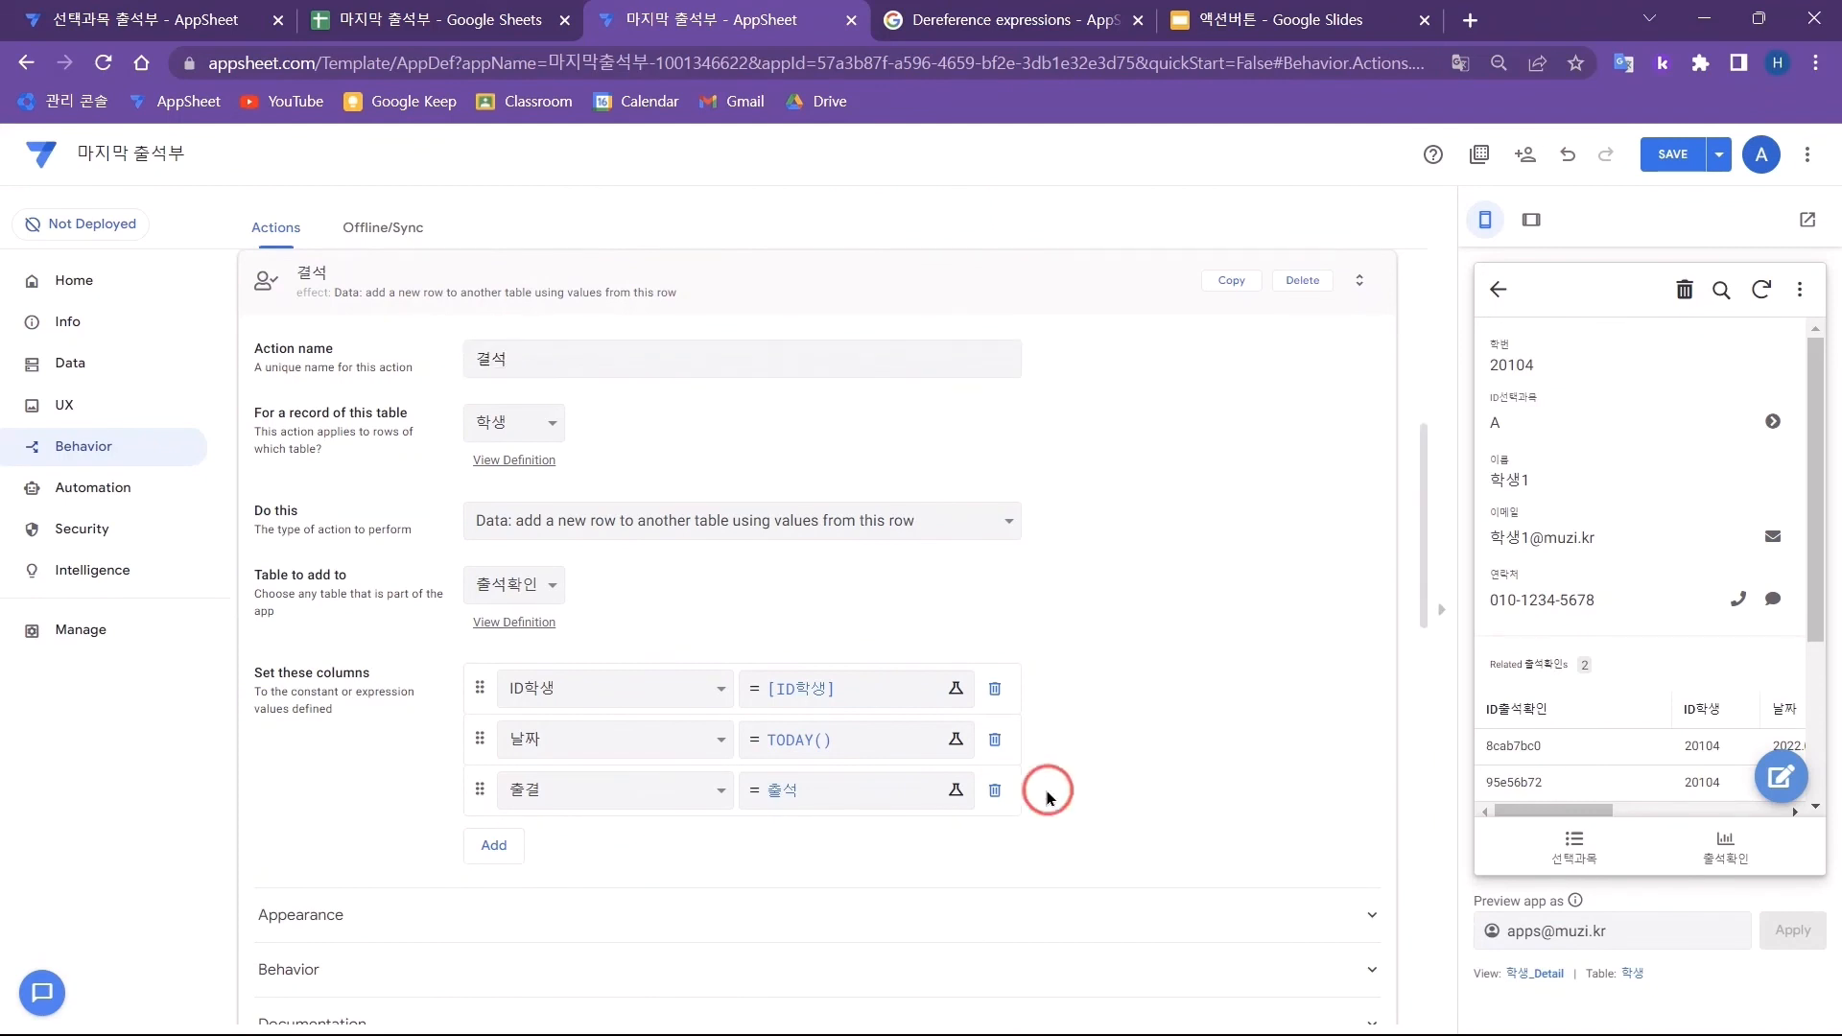
- Set the 출결 column value in the 결석 action to 결석
click(843, 788)
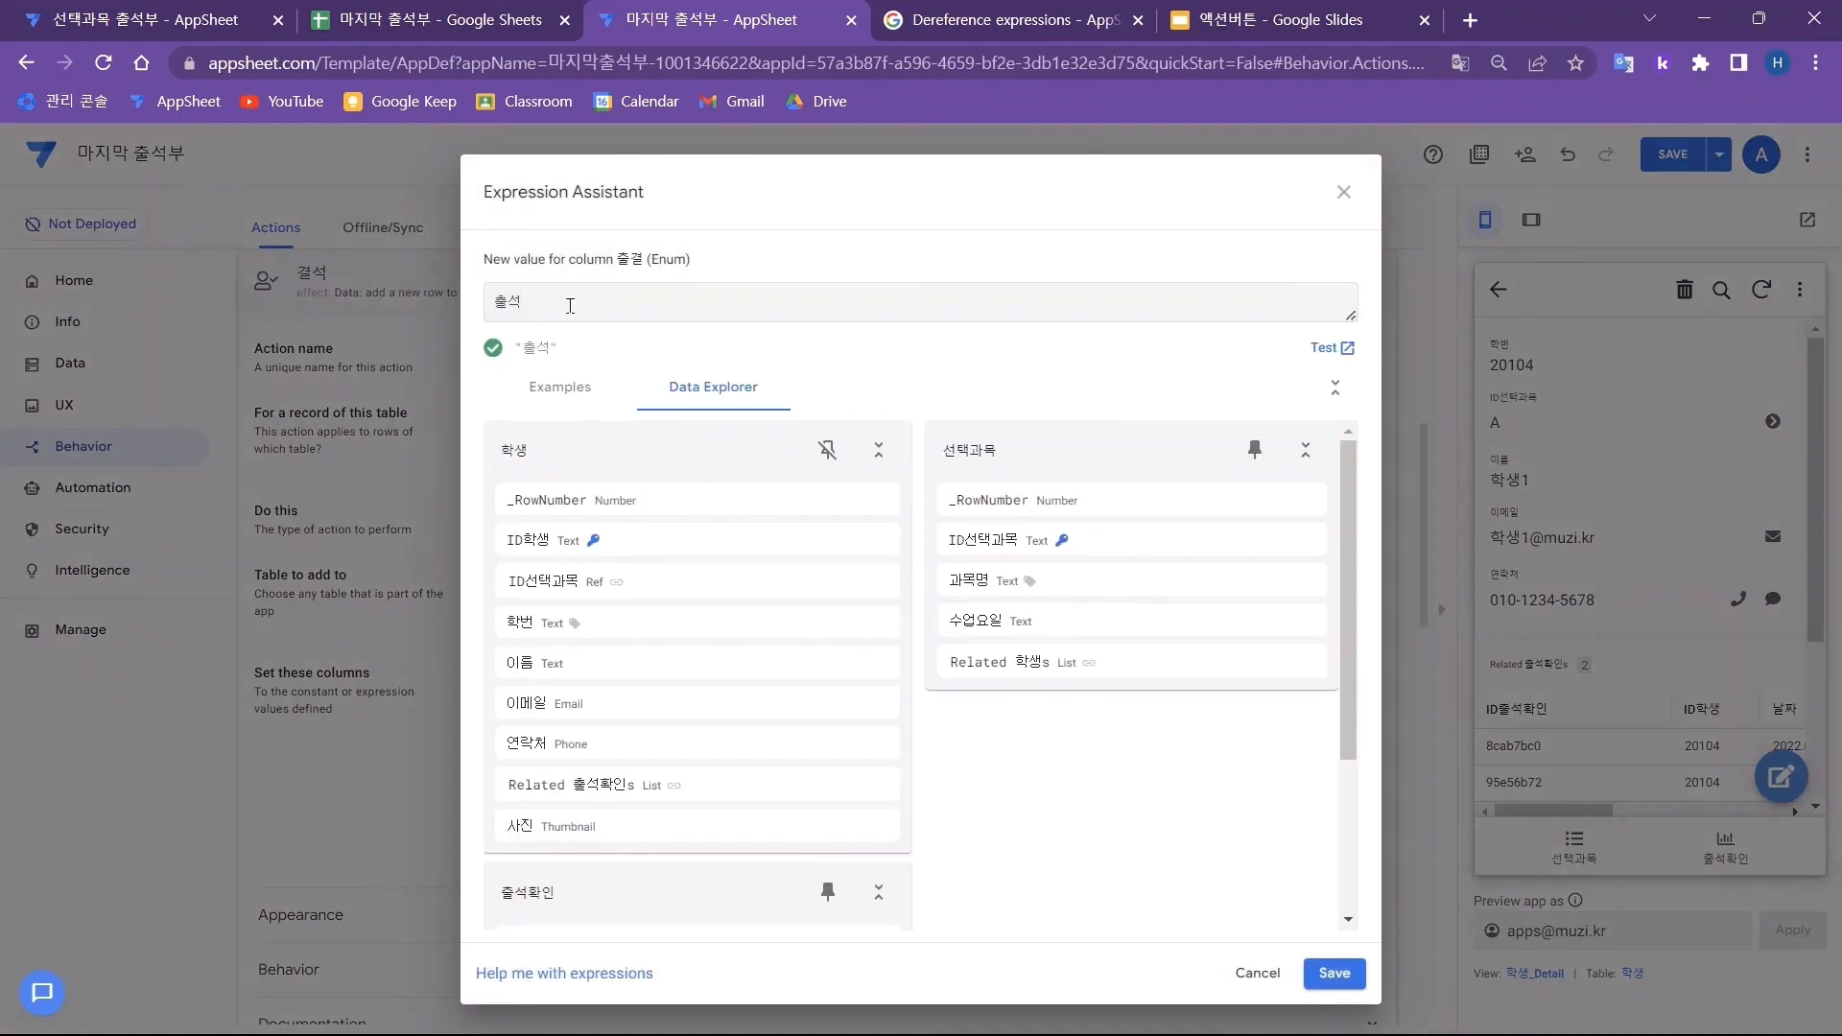
key(BackSpace)
key(BackSpace)
text(결석)
click(1334, 972)
- Give the 결석 action a crossed-out user icon found by searching for "user", and save the app
scroll(443, 920, down, 5)
click(573, 621)
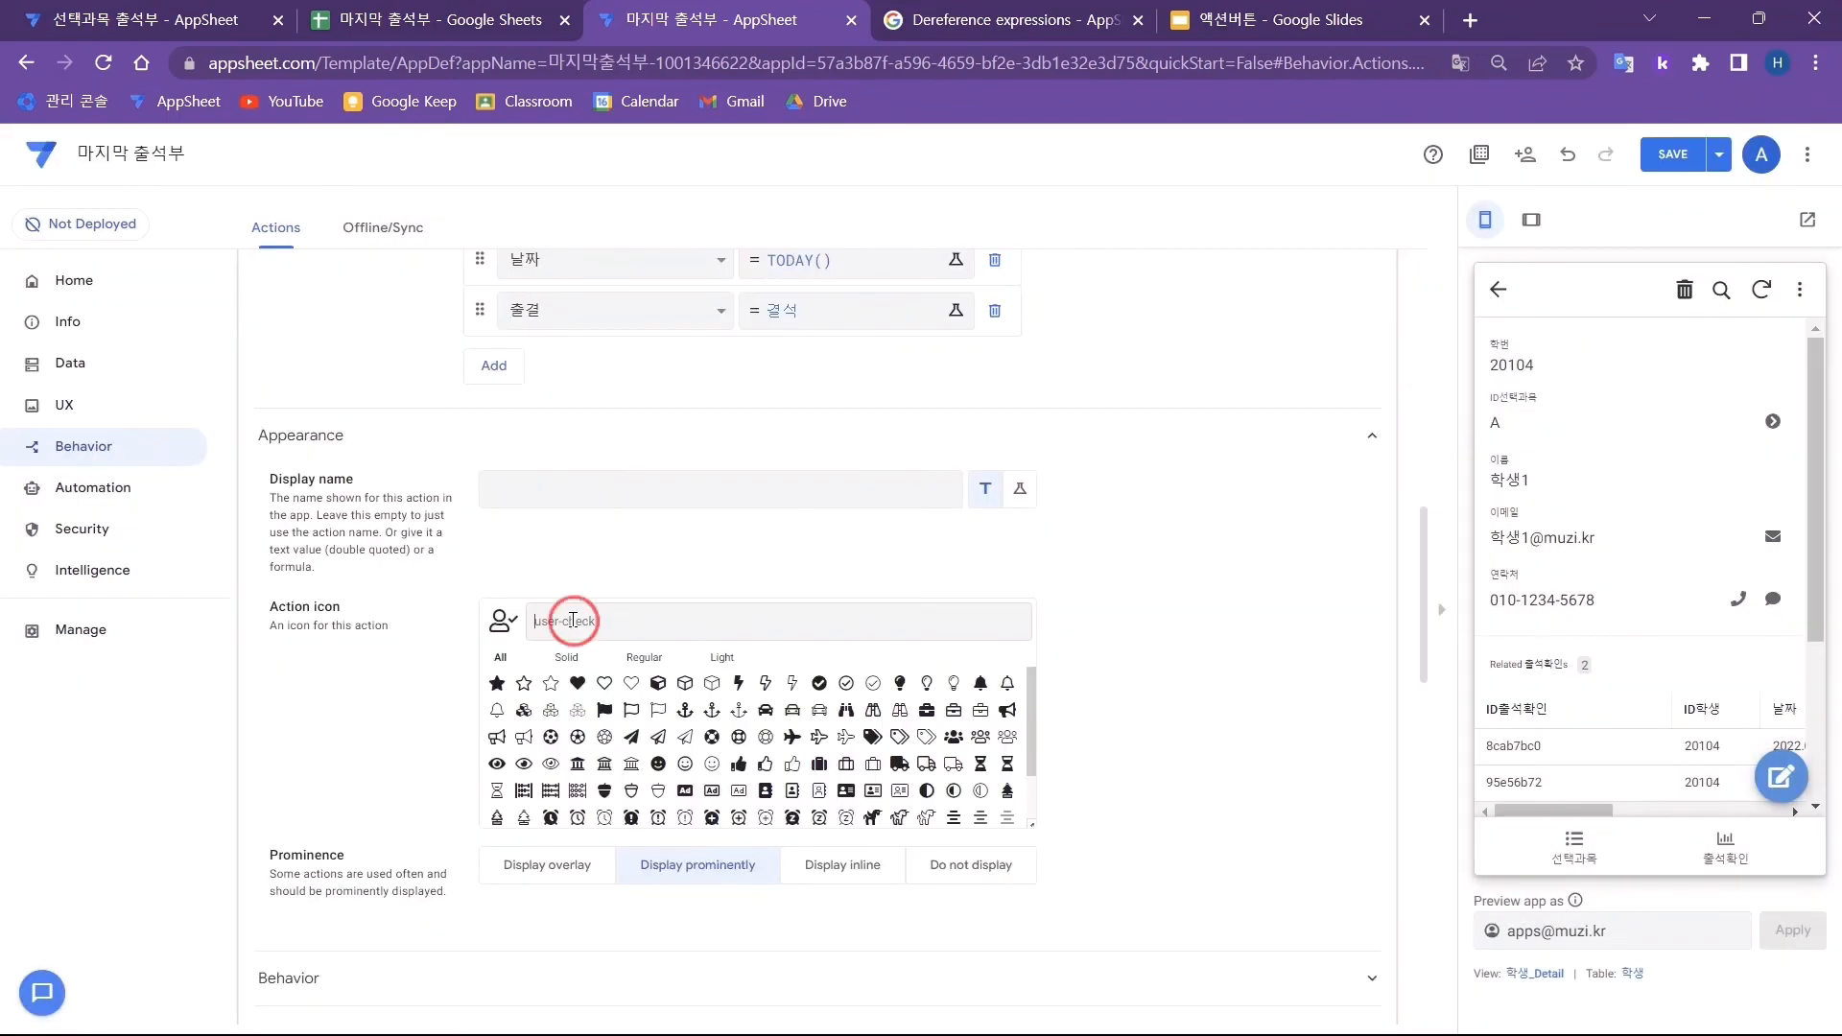
text(user)
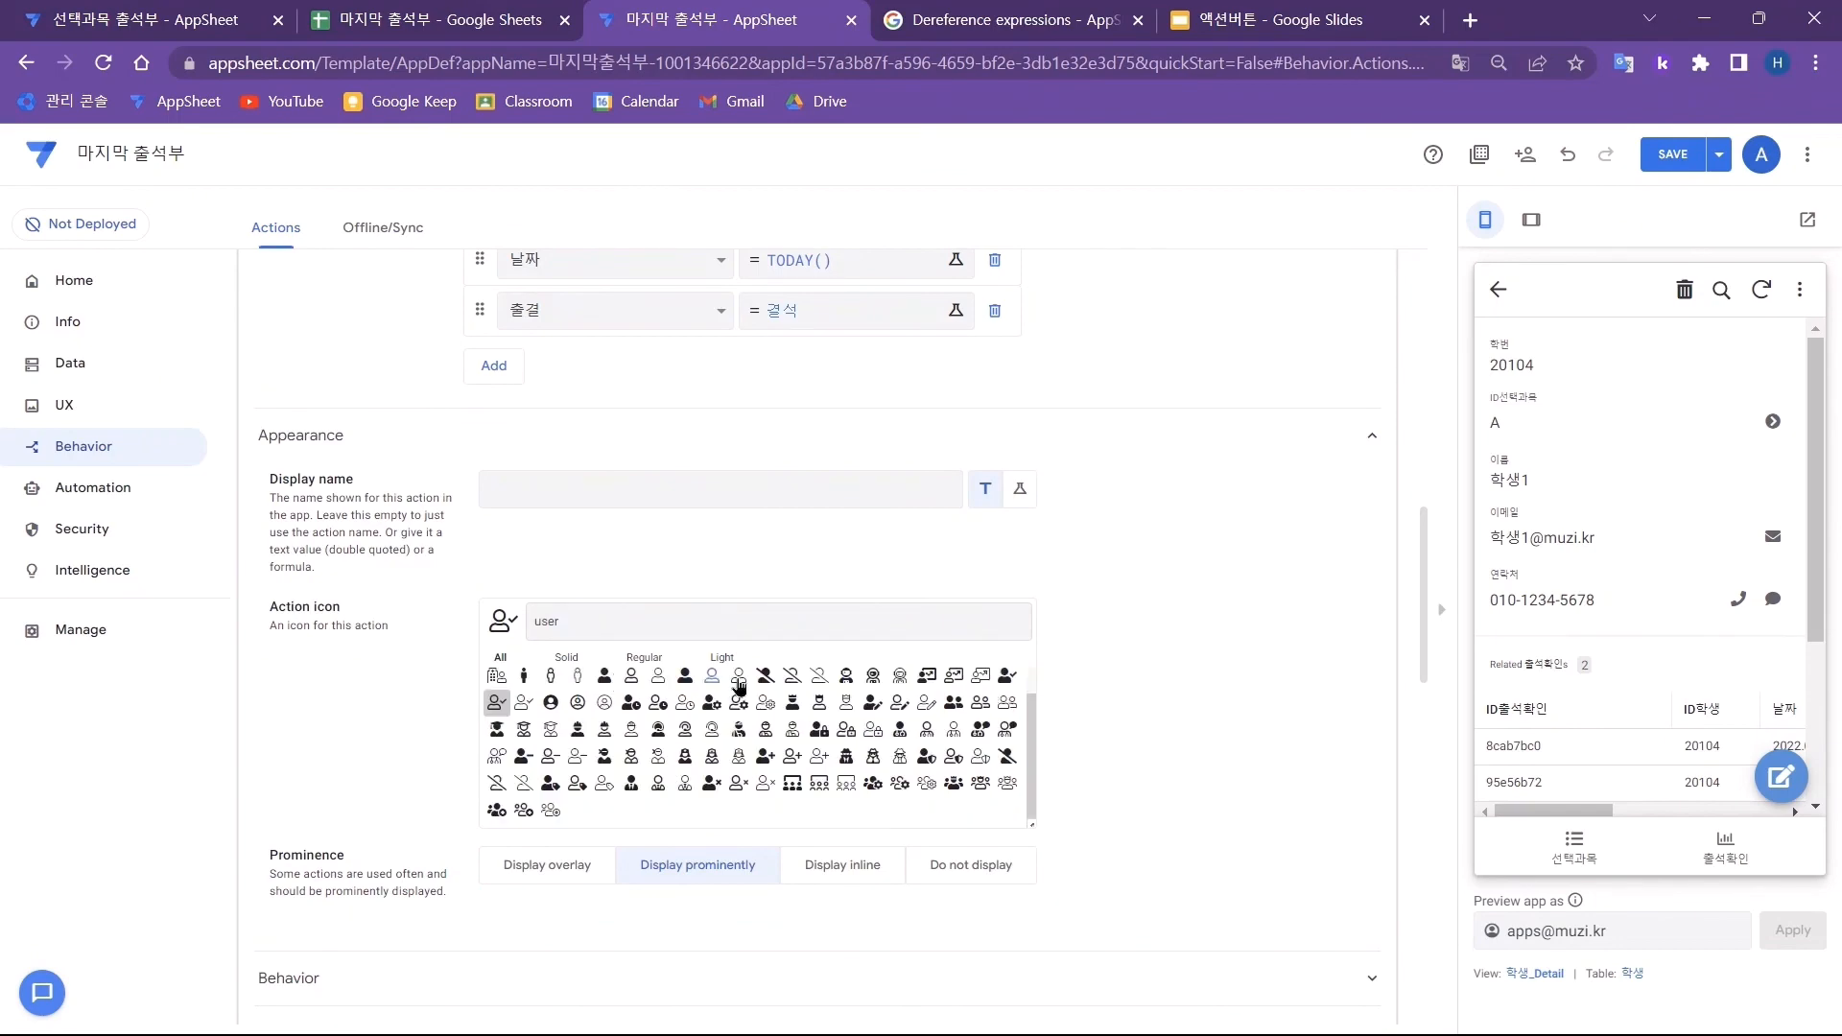
click(795, 674)
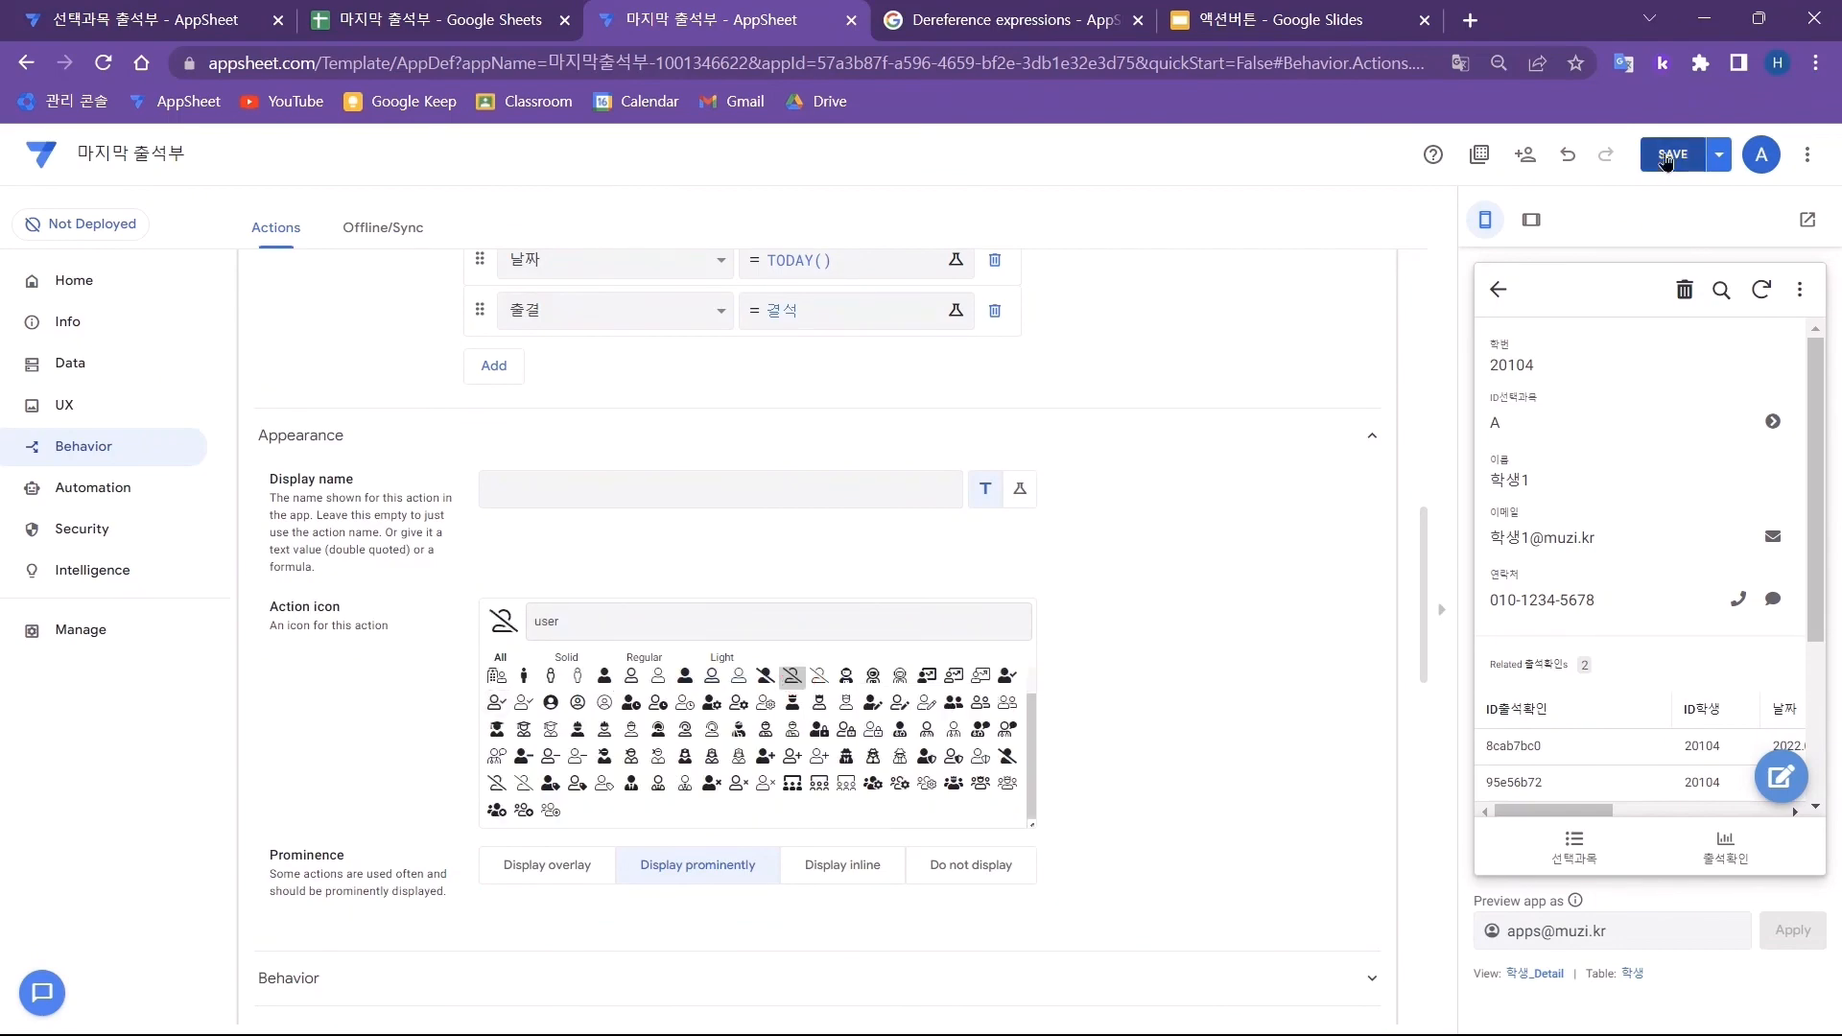
click(1672, 155)
- Add 결석 as a second action in the action bar of the 학생_Inline view, and save the app
click(65, 406)
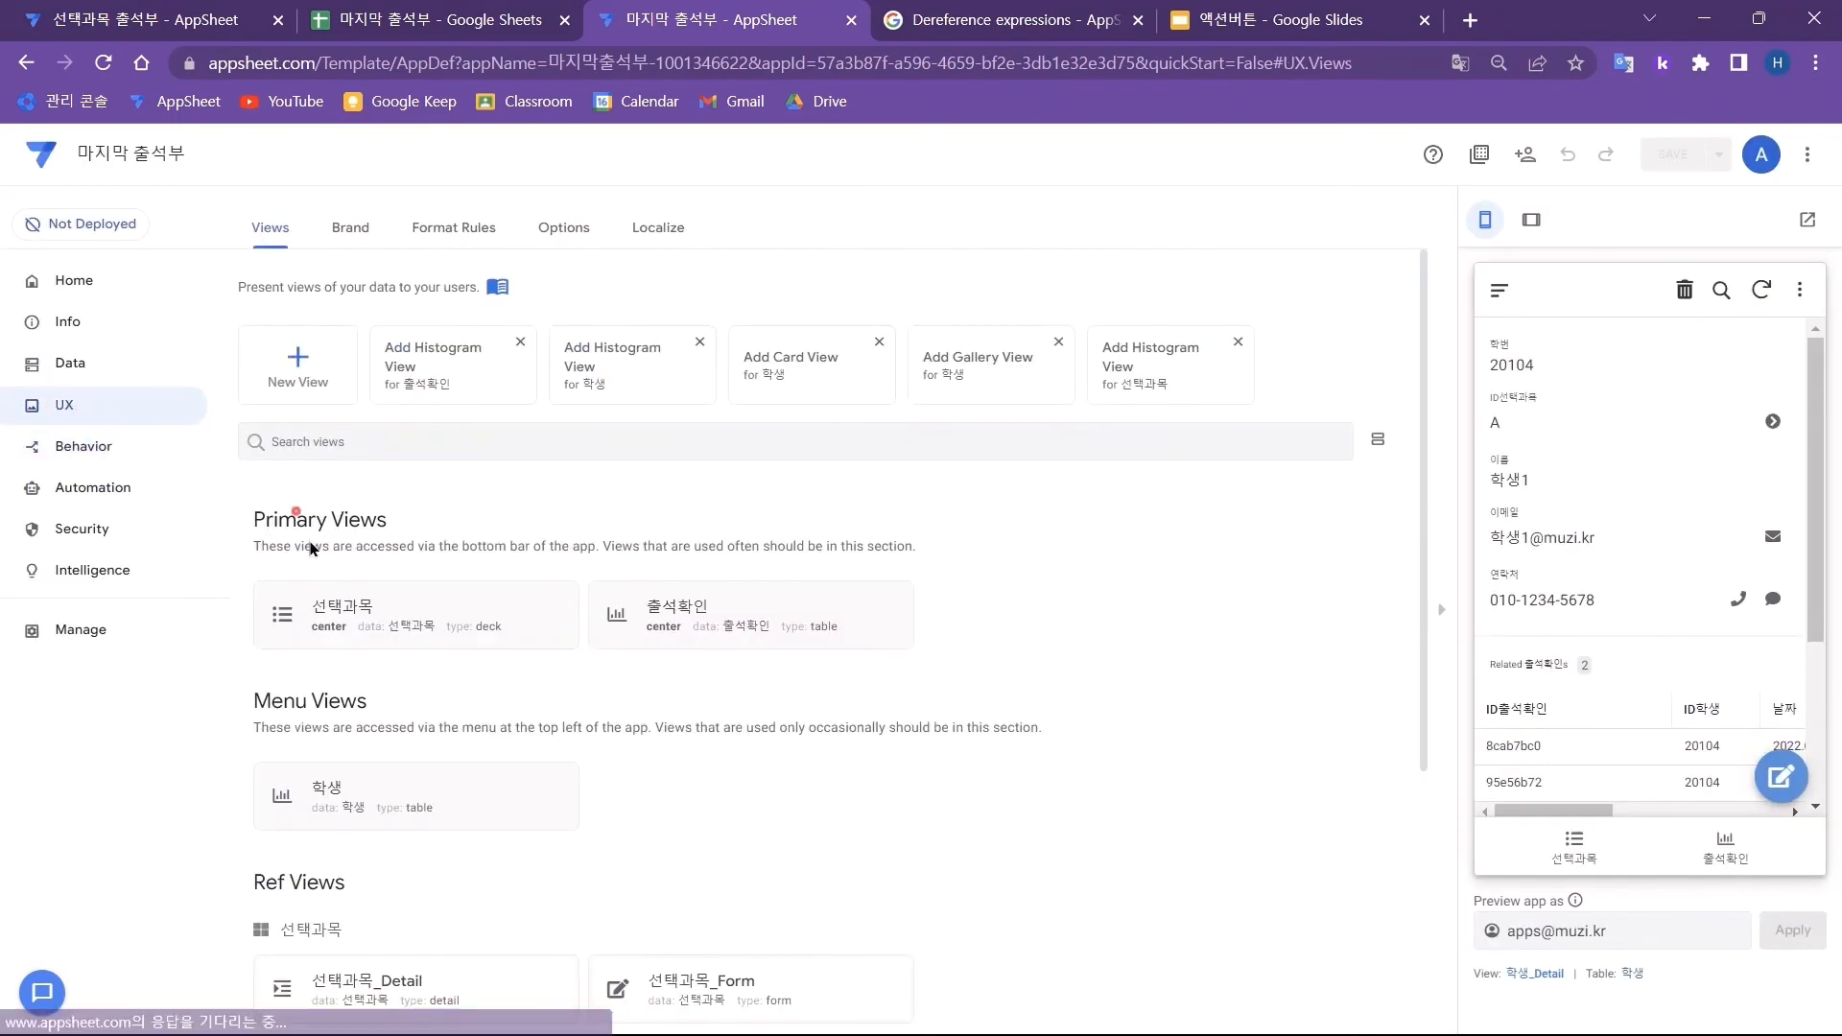
scroll(360, 614, down, 4)
click(1069, 892)
scroll(738, 877, down, 6)
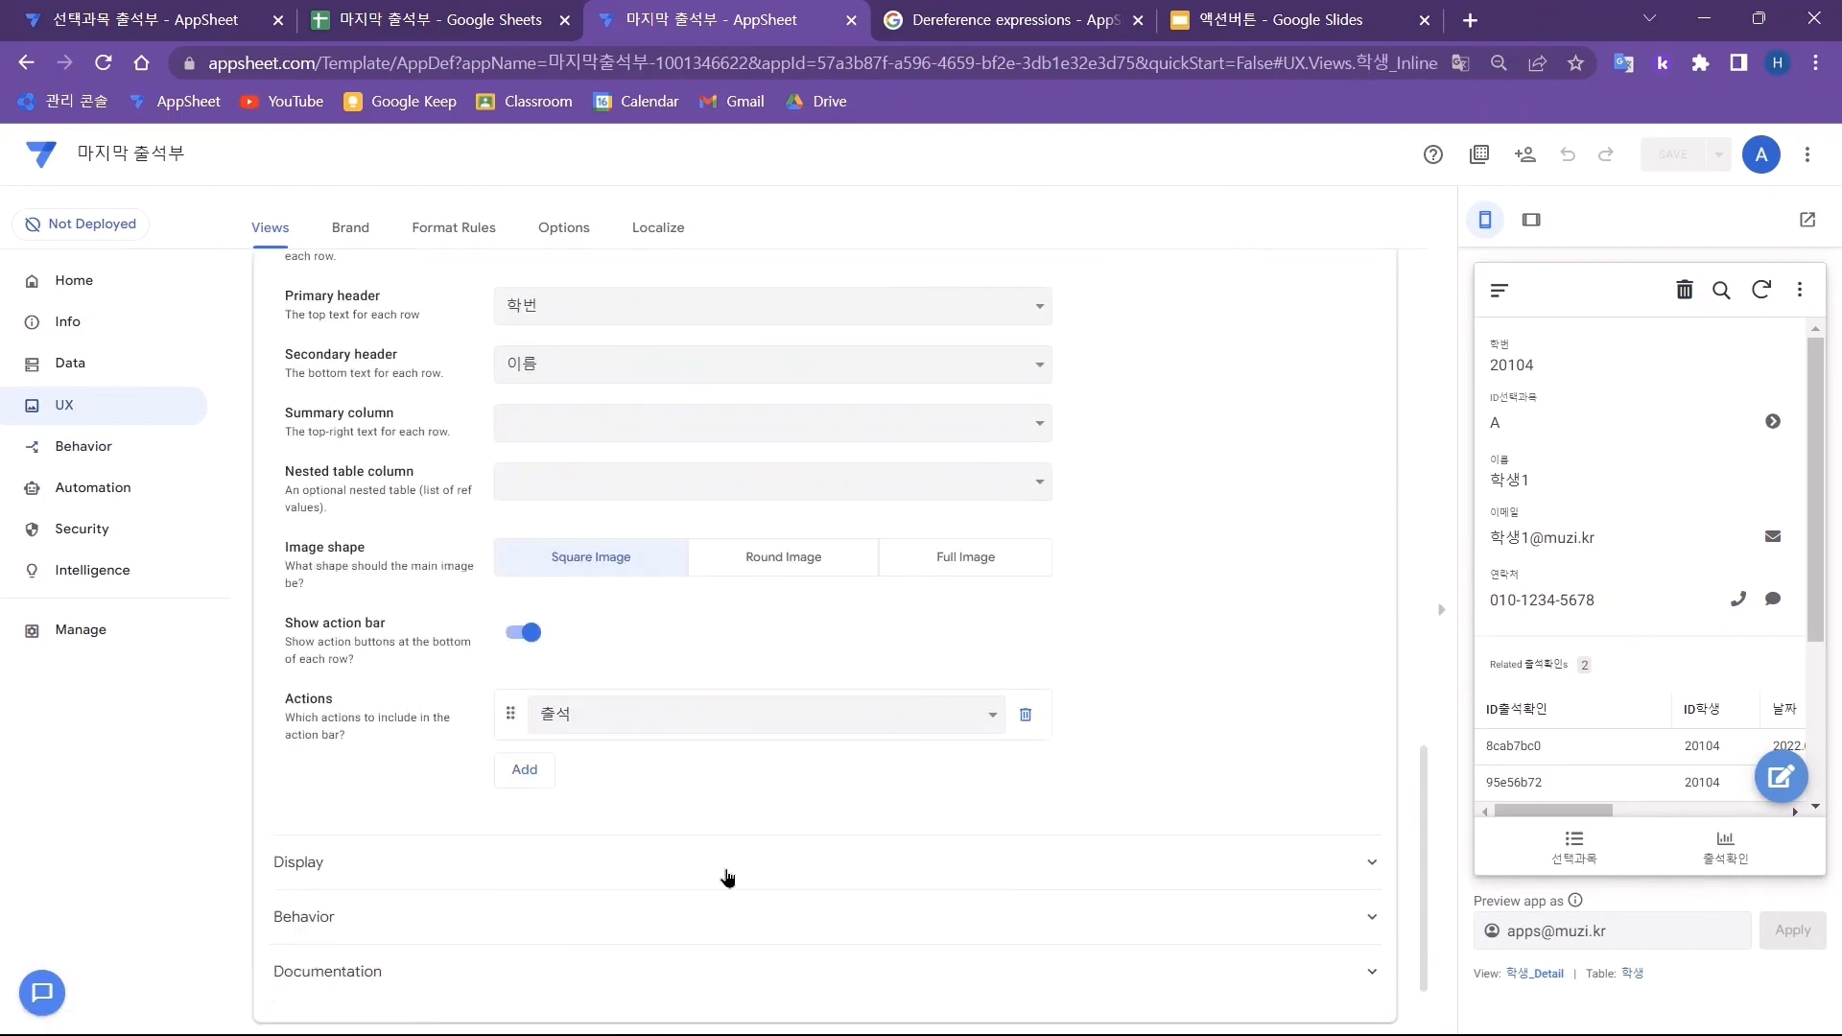
click(534, 687)
click(608, 672)
click(581, 867)
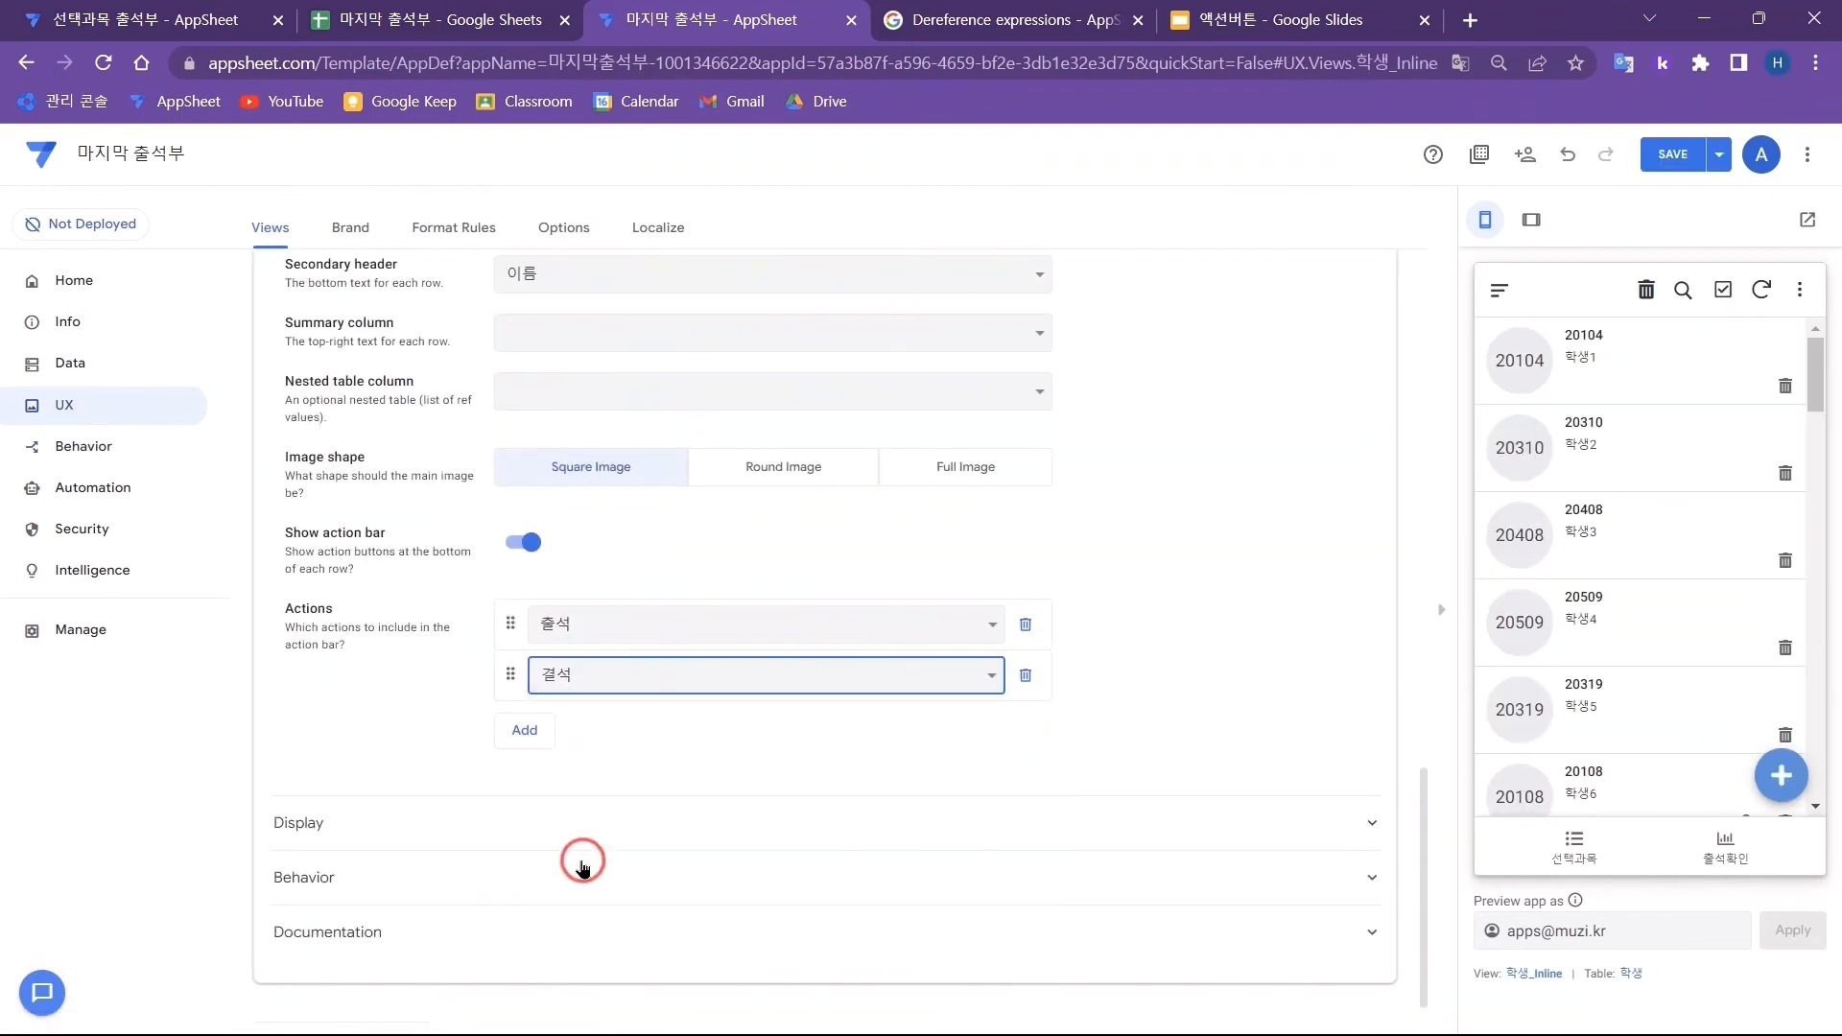
click(1670, 153)
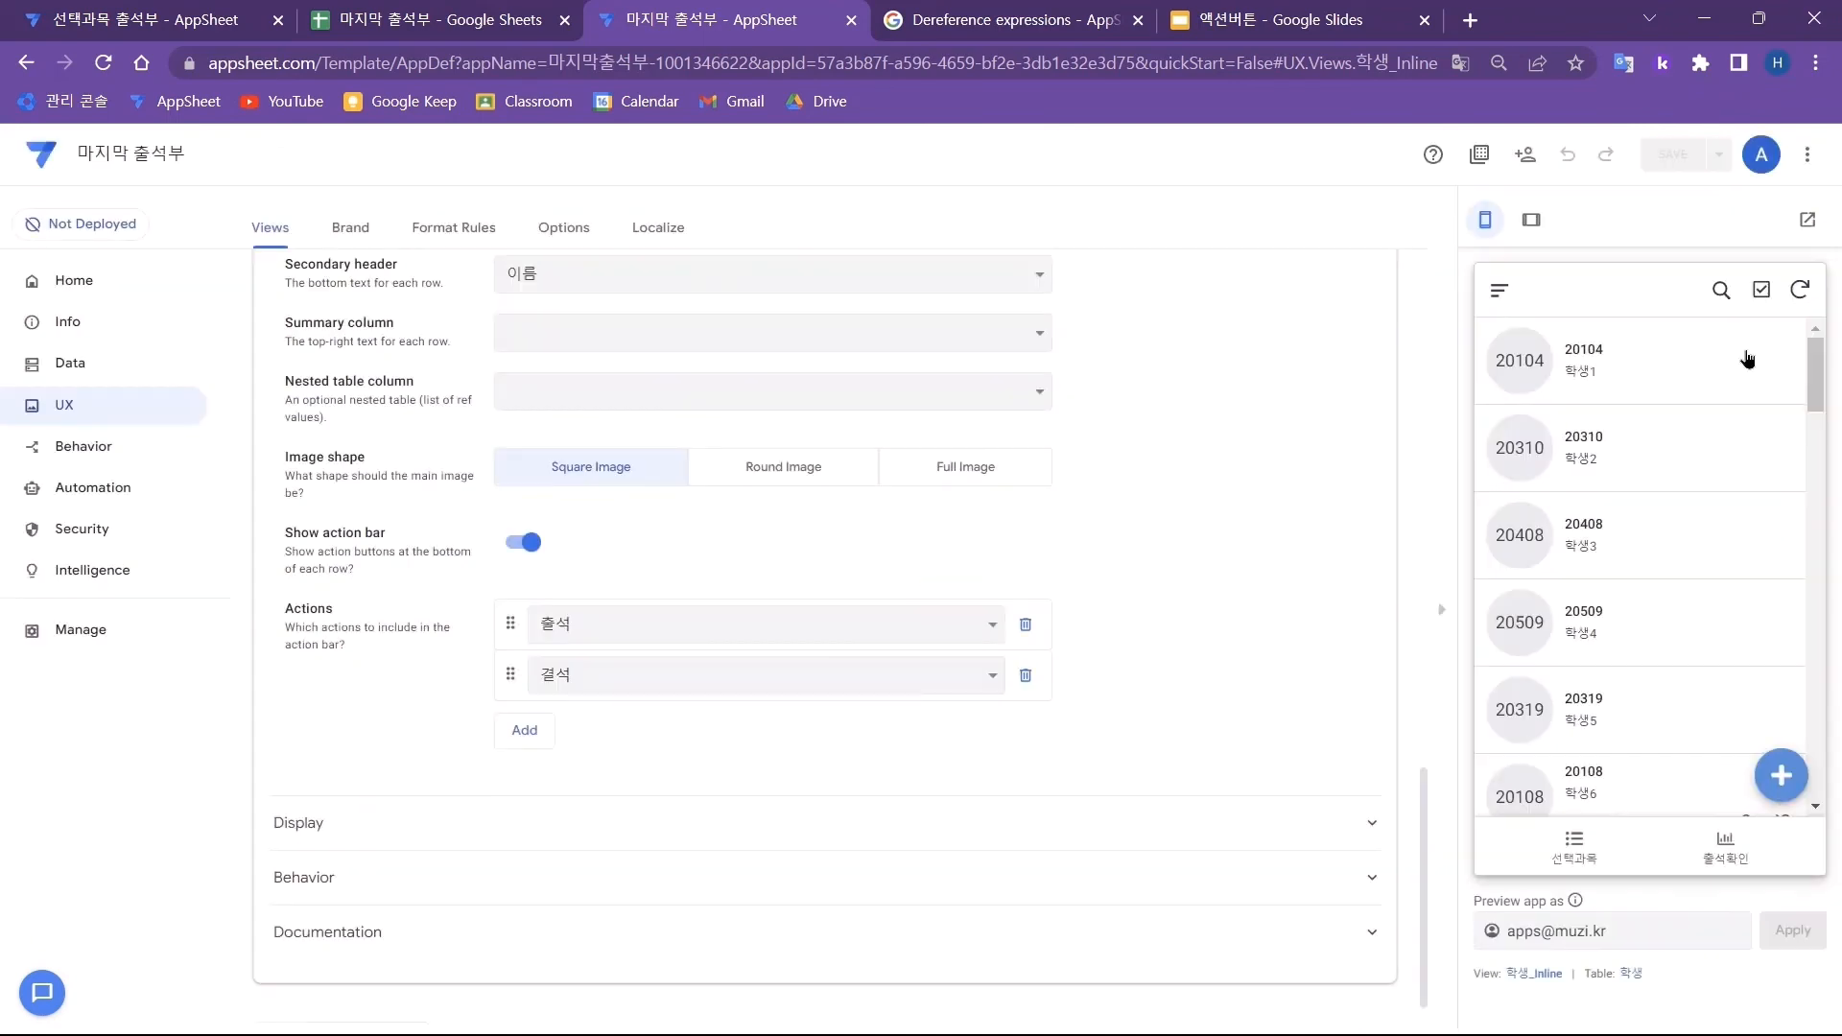
- Record 출석 or 결석 in the preview for students 6 to 13, and check the new records in the 출석확인 sheet
scroll(1747, 359, down, 4)
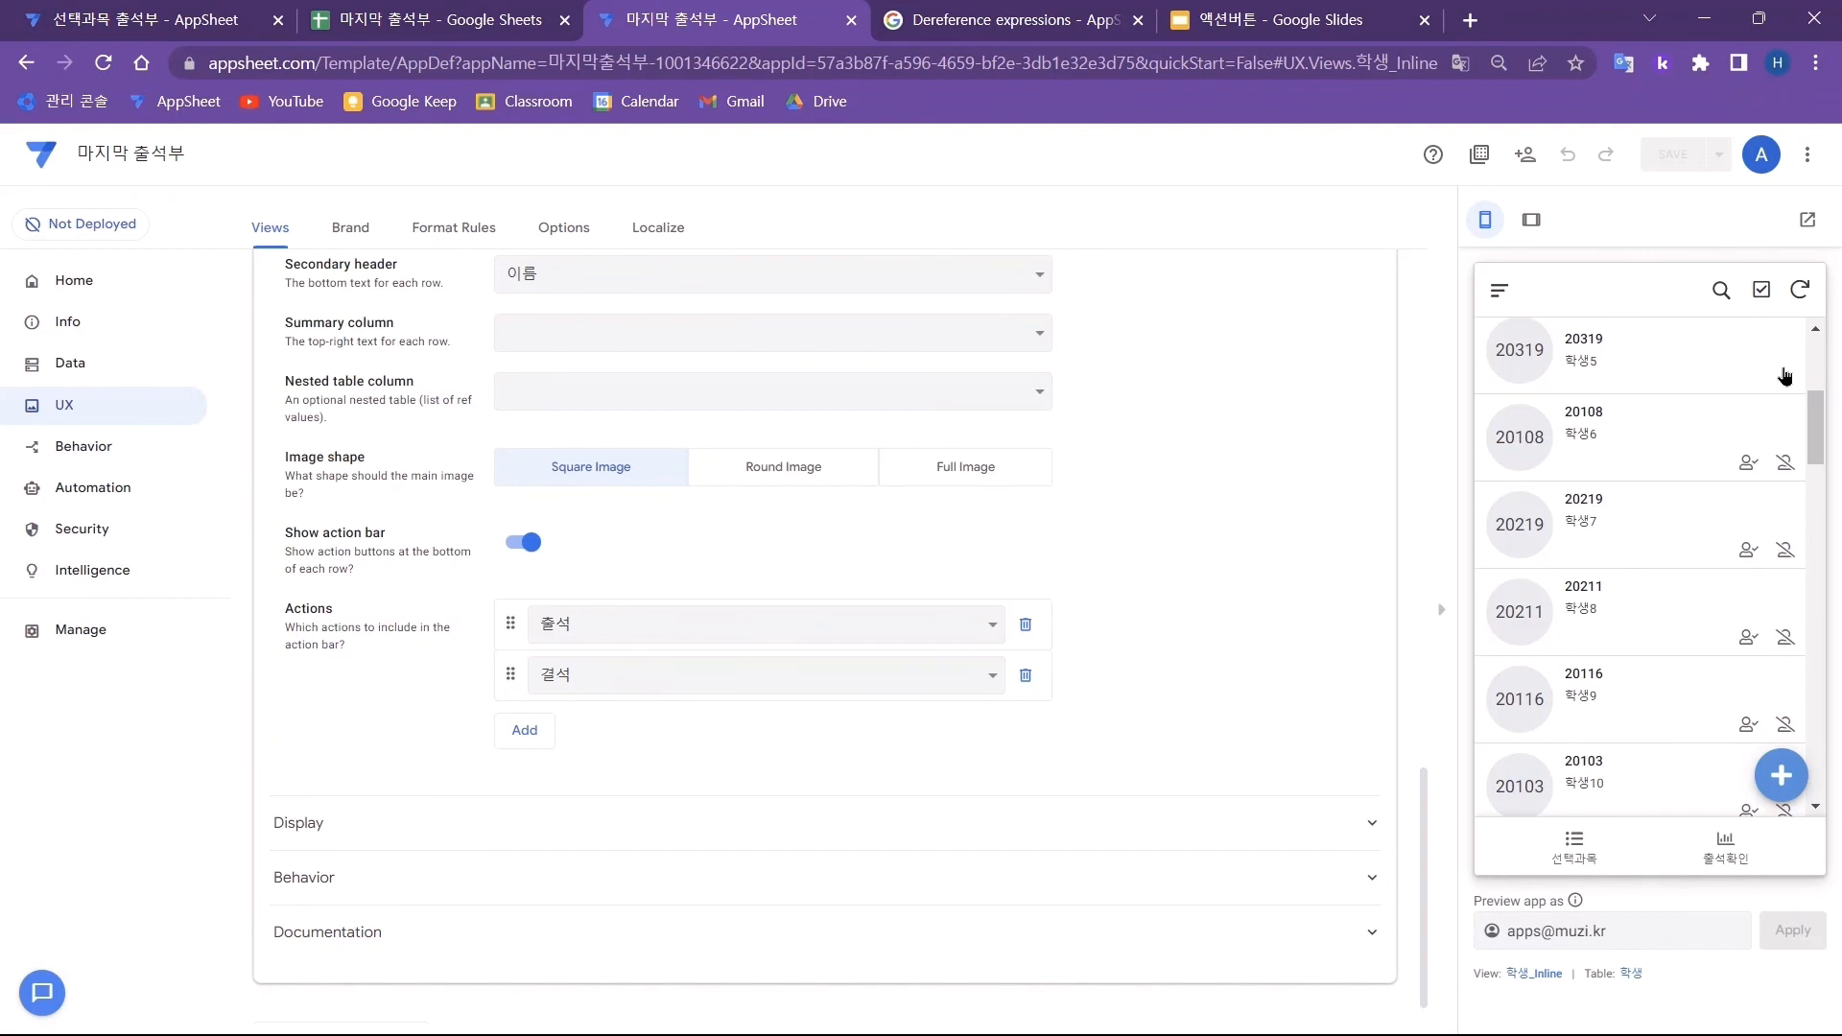
click(1748, 462)
click(1748, 550)
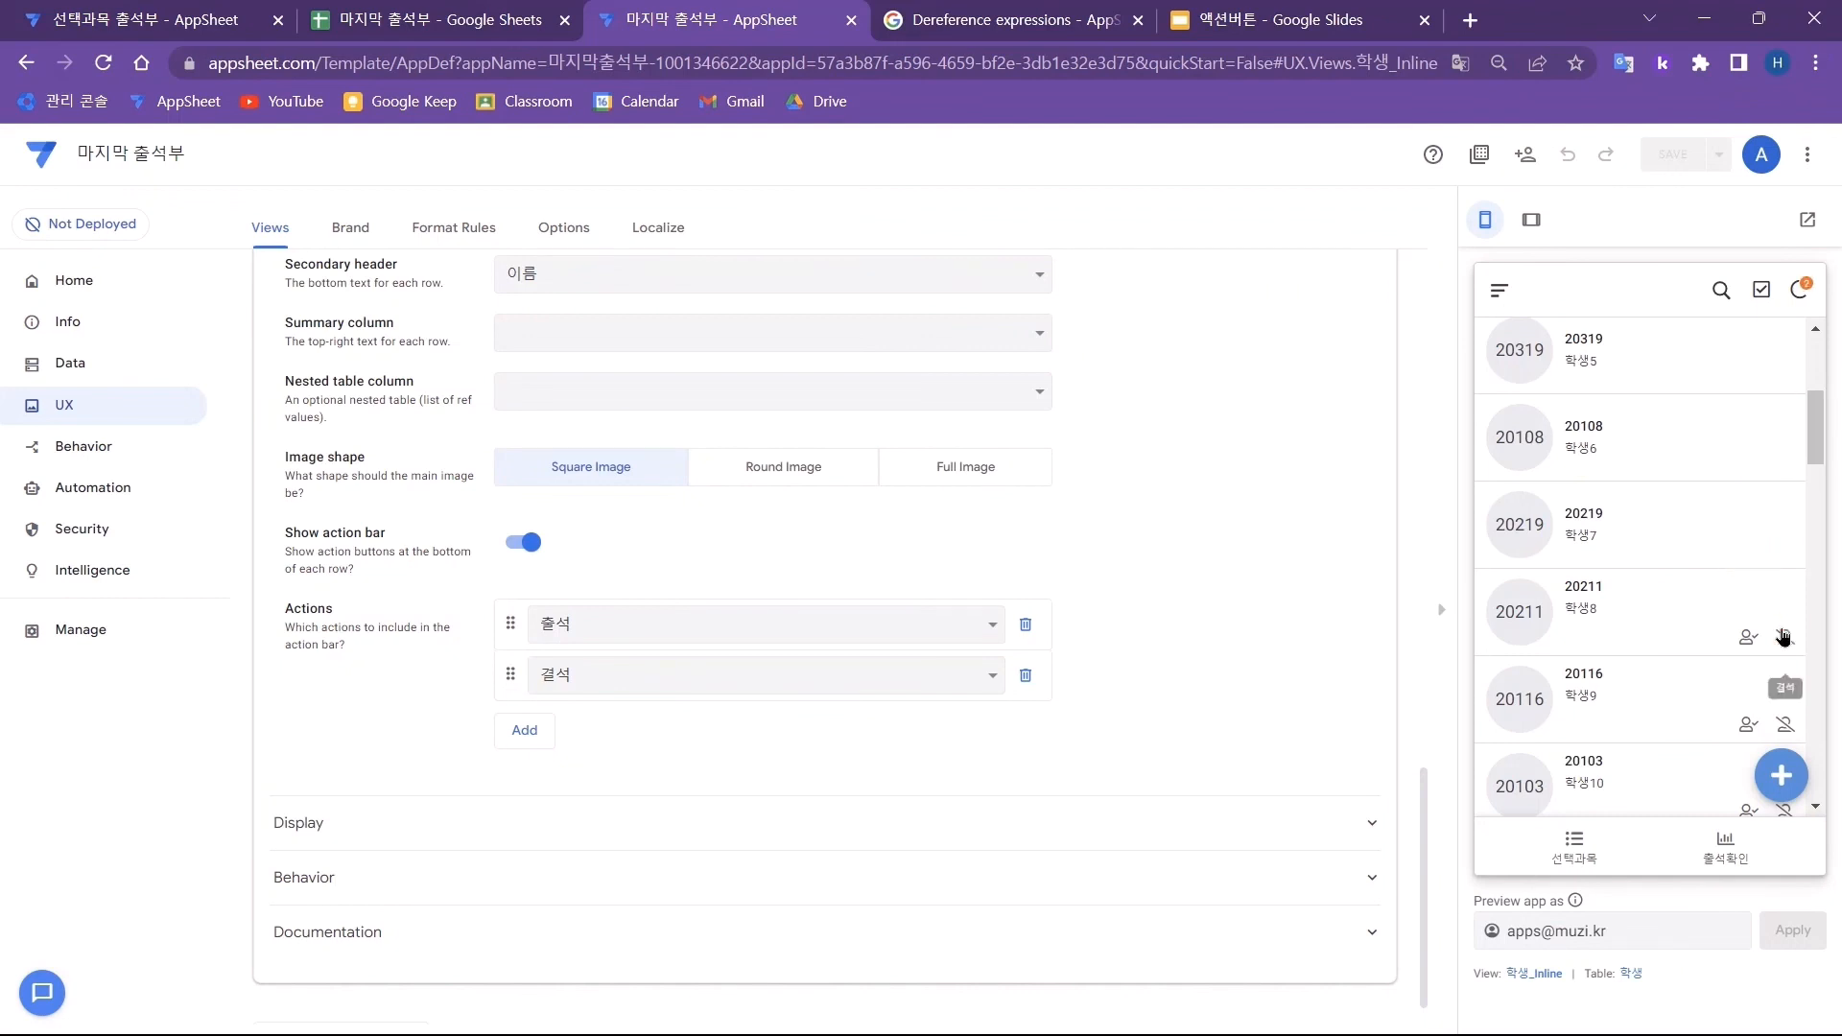
click(1748, 637)
click(1751, 722)
scroll(1756, 623, down, 5)
click(1744, 331)
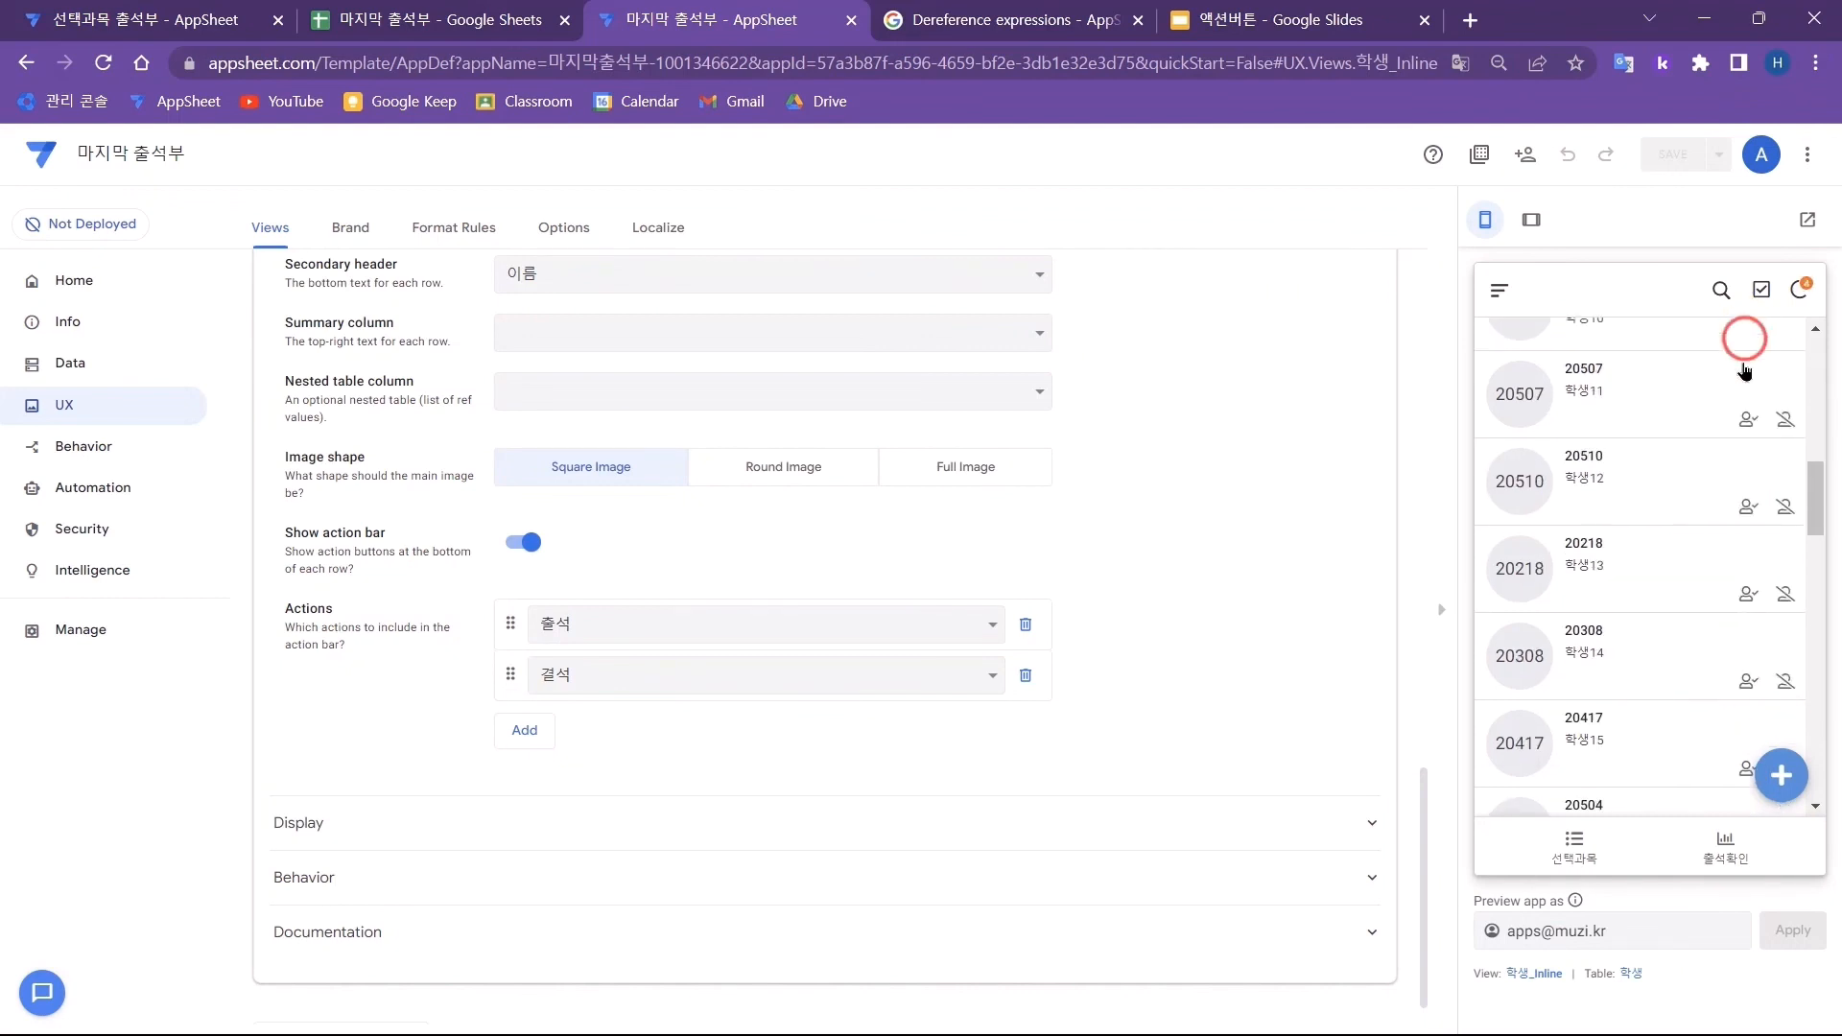
click(1748, 423)
click(1748, 506)
click(1786, 594)
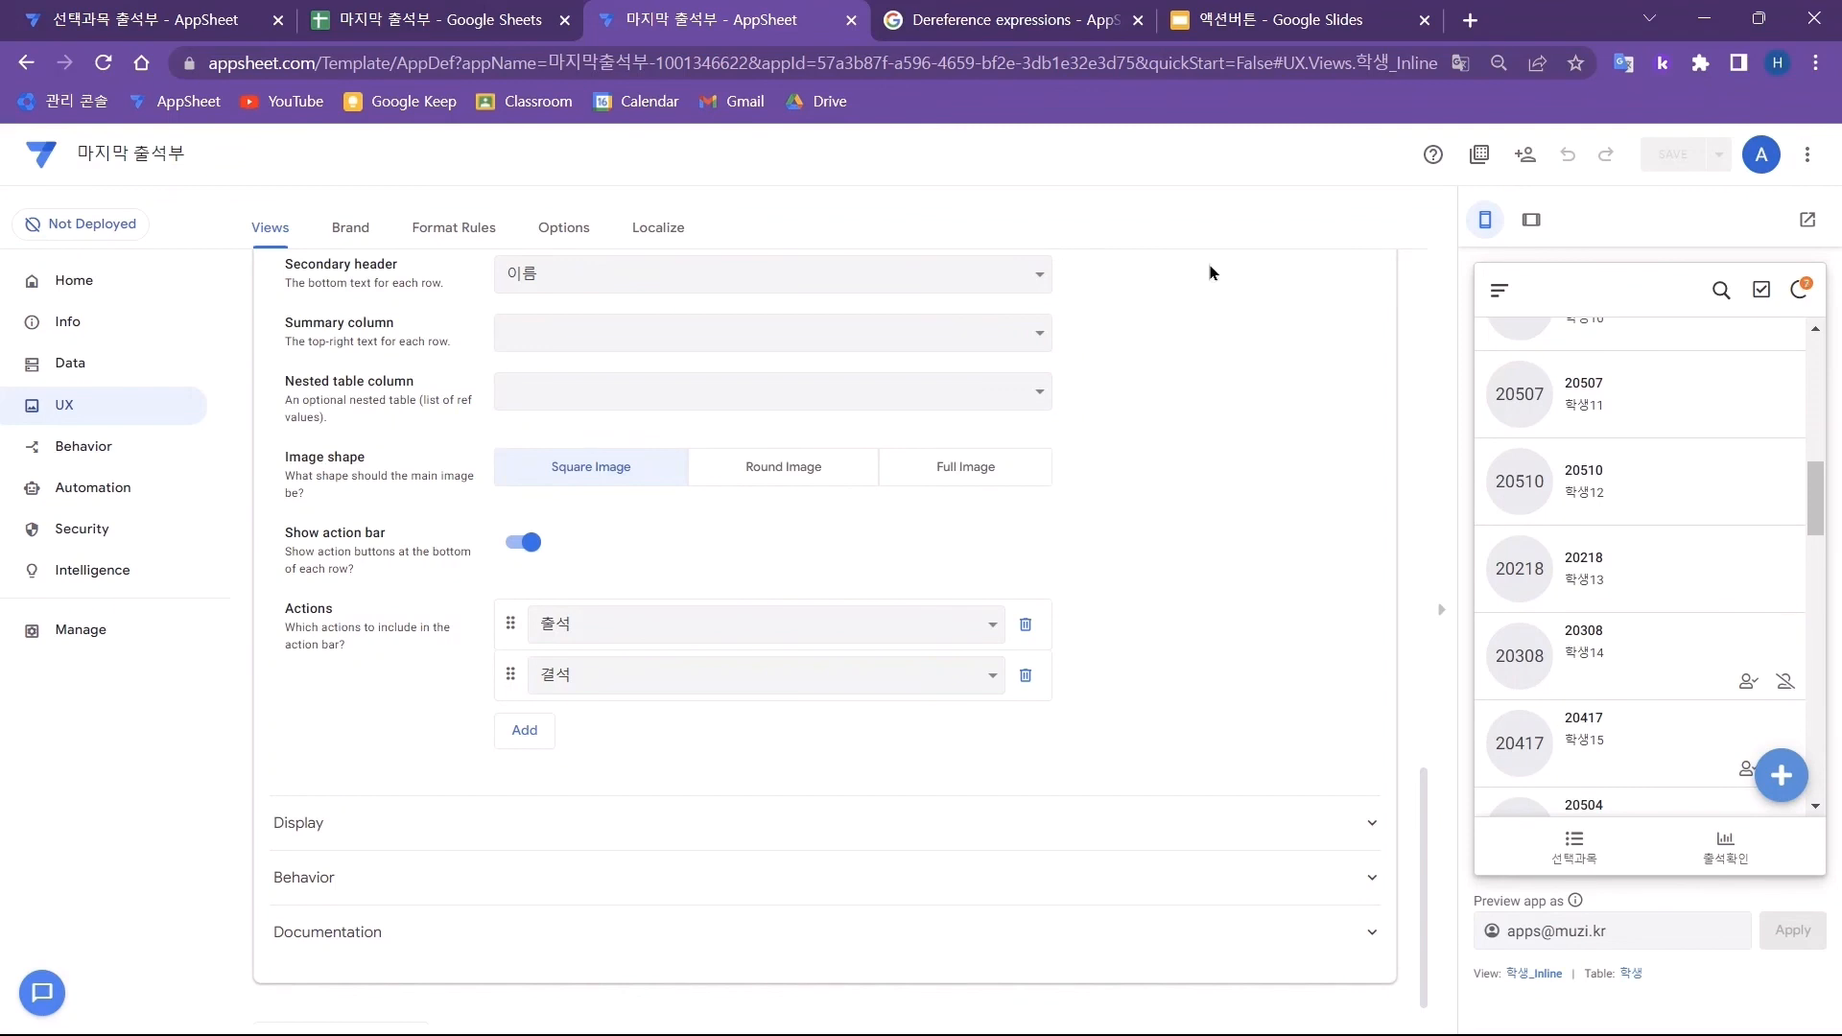
click(399, 23)
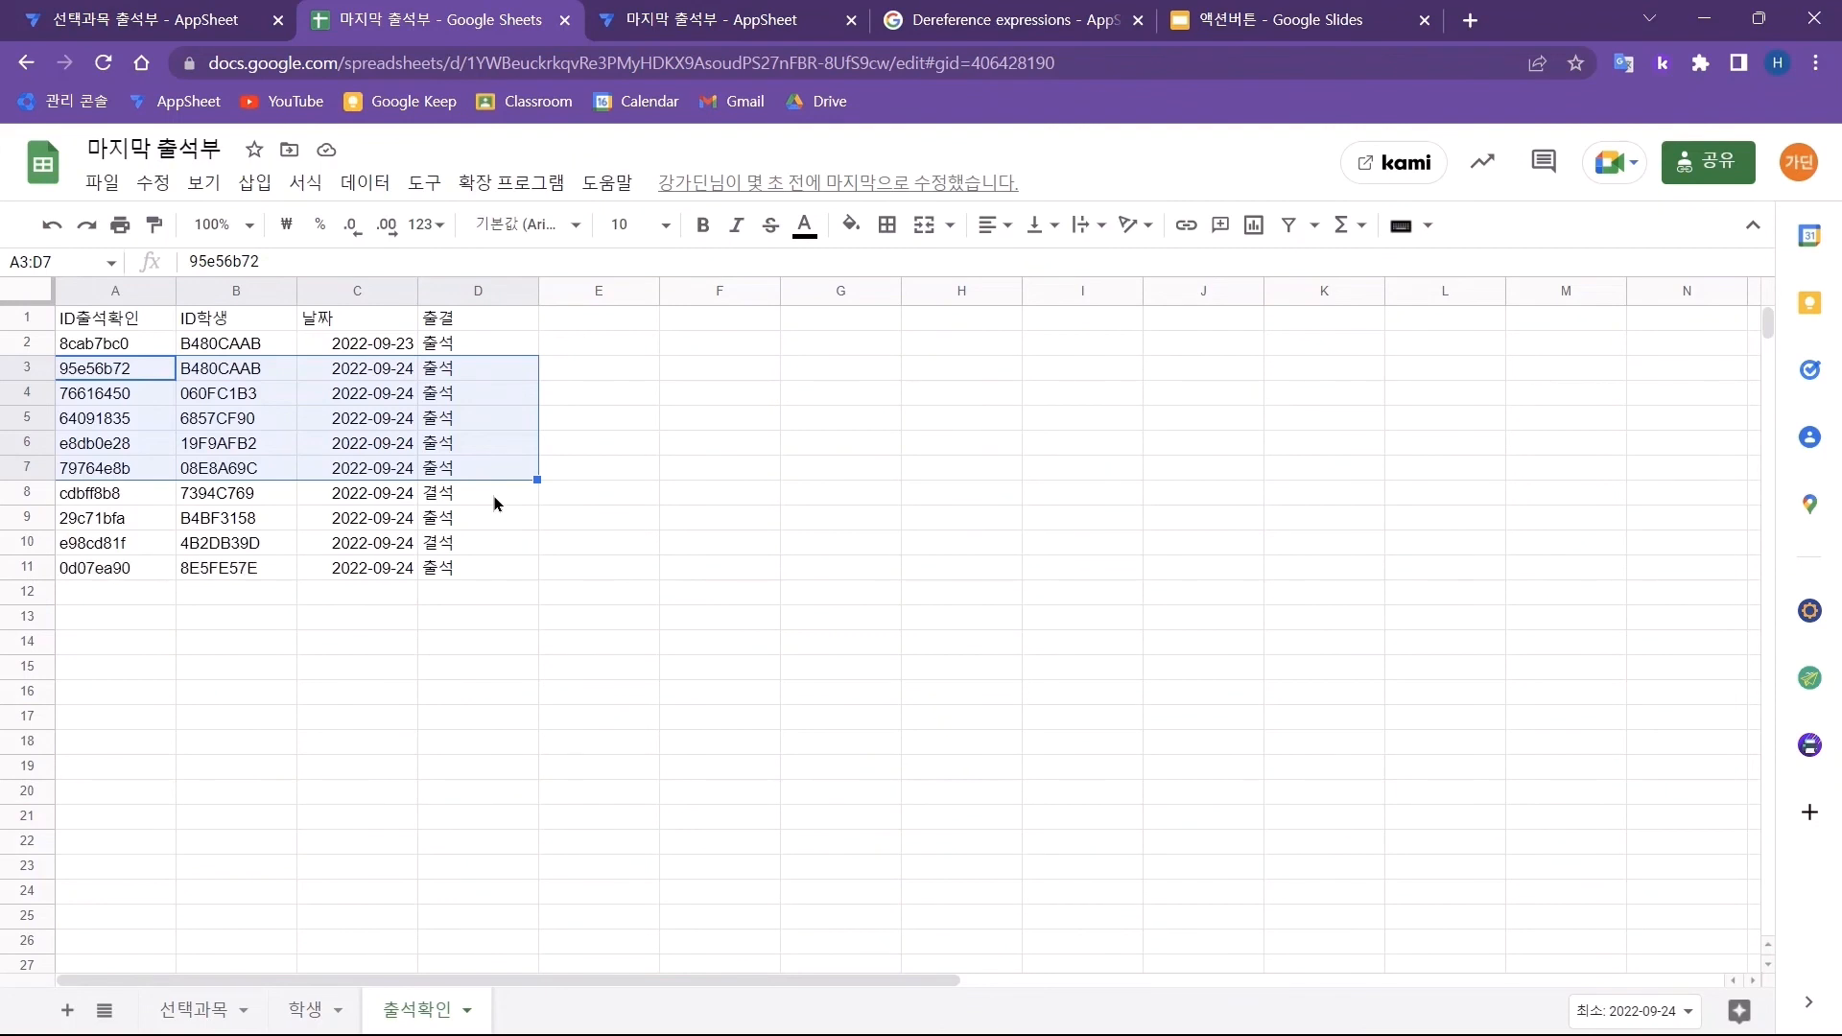
key(ctrl+Tab)
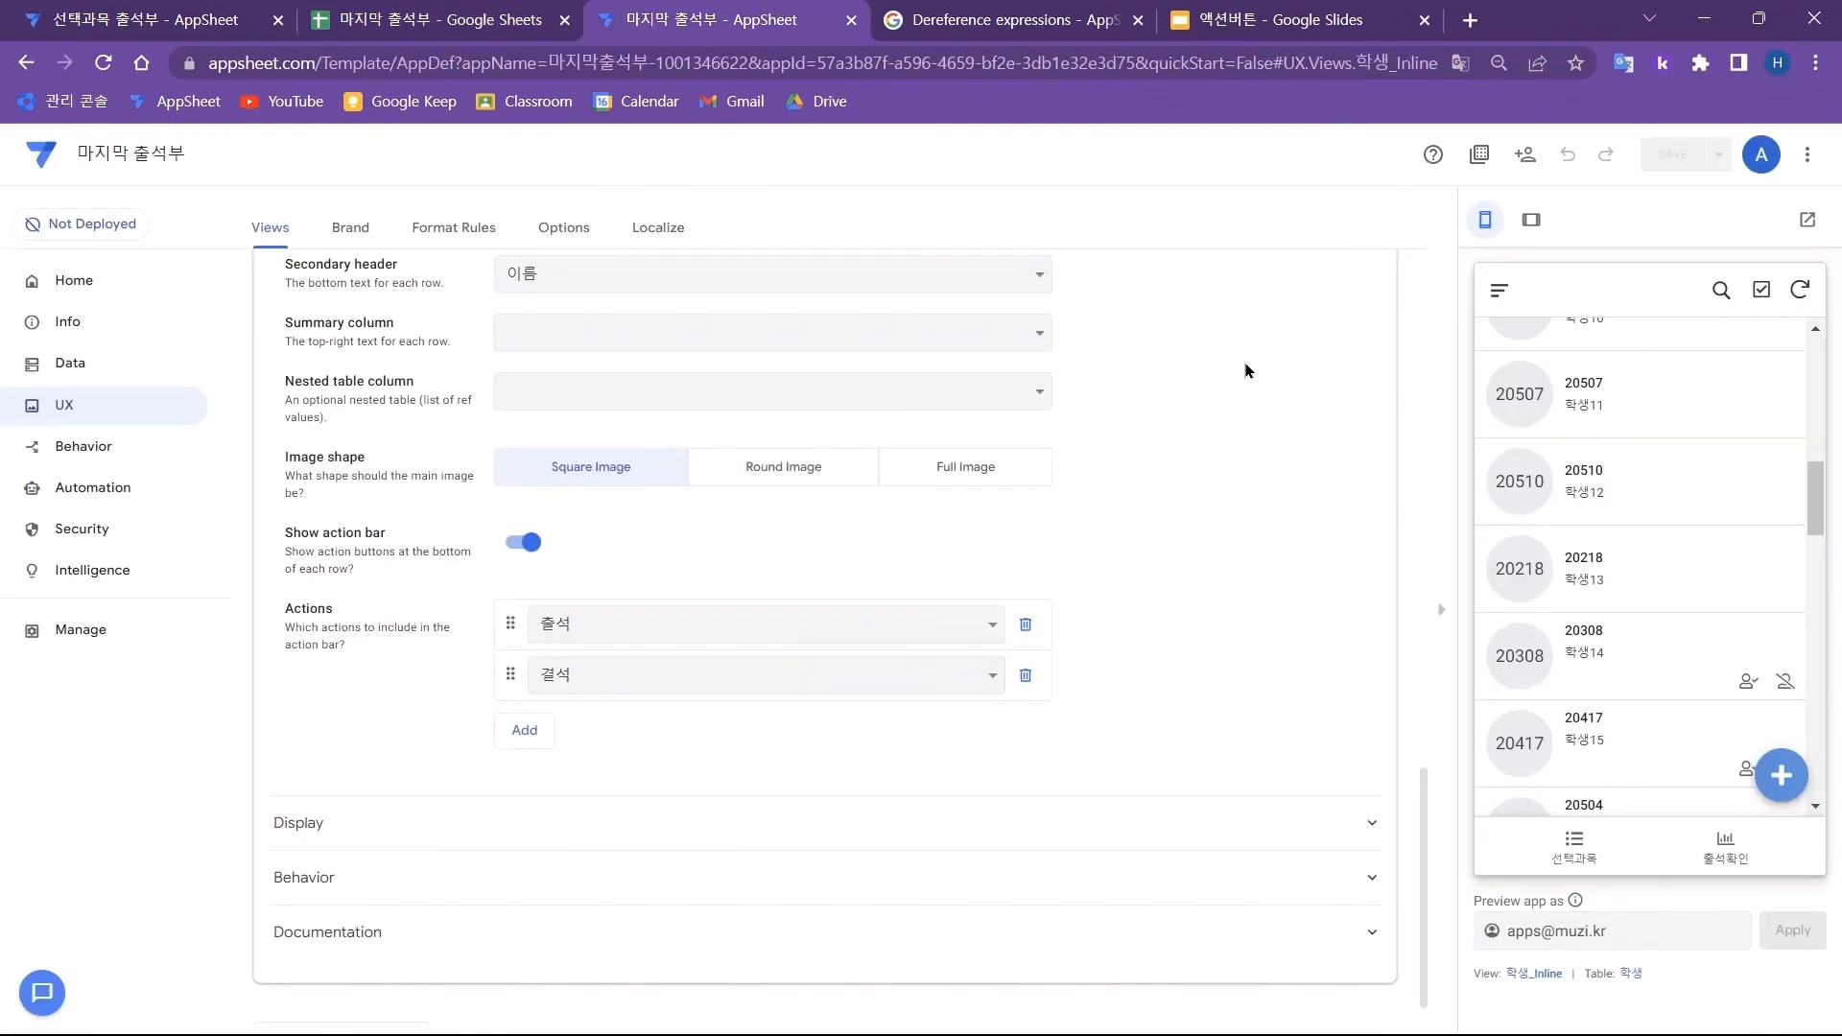